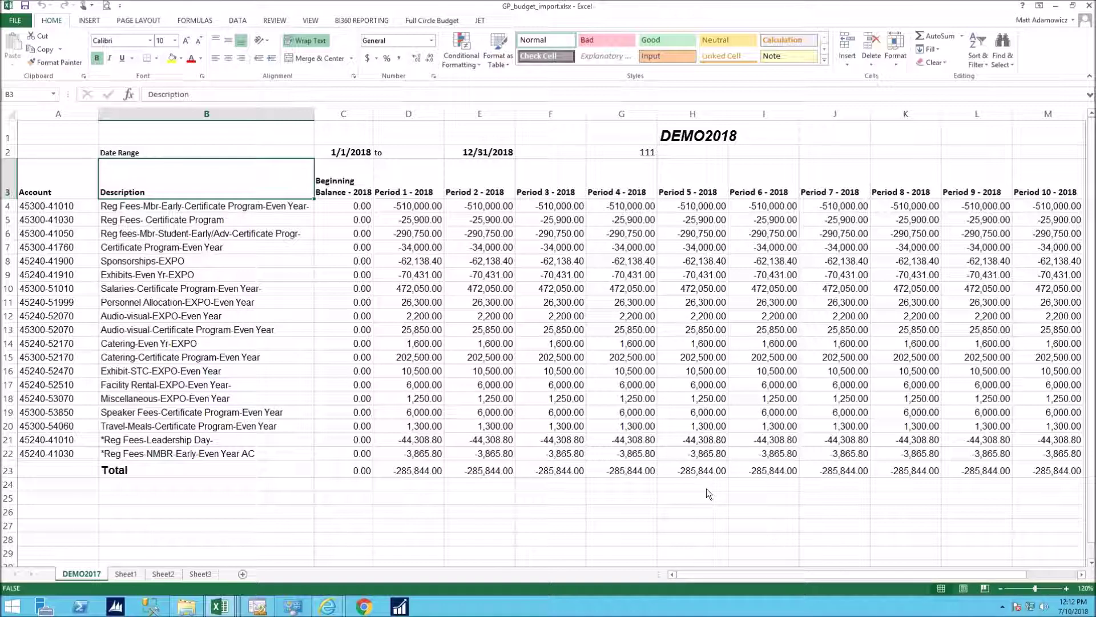
Check the DEMO2017 sheet's beginning balance in row 16 and the Salaries description in B10
click(345, 375)
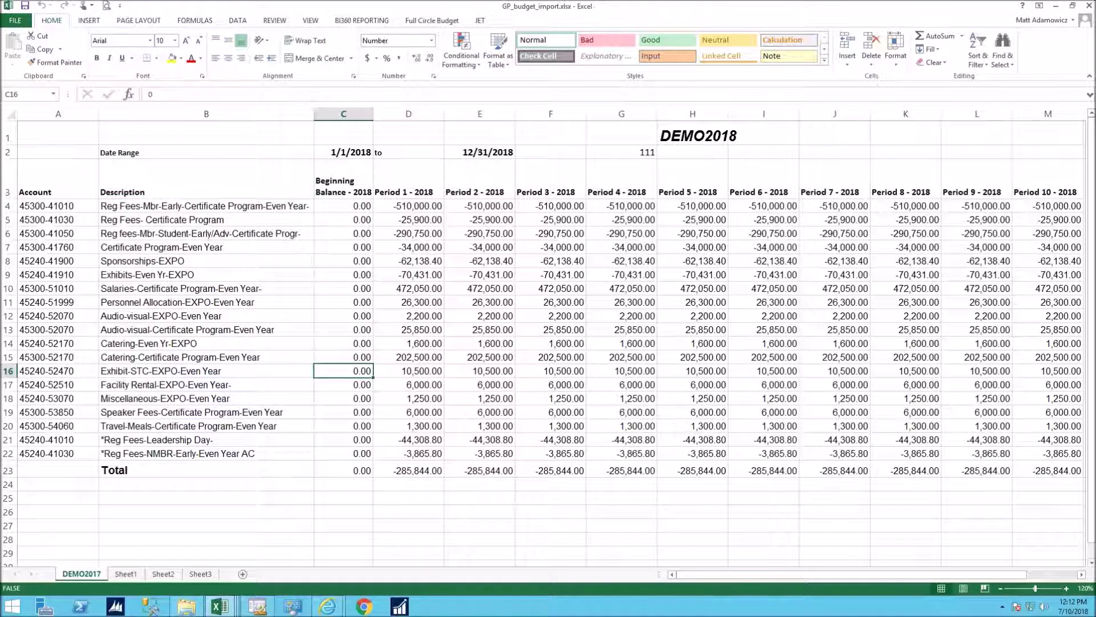
click(176, 285)
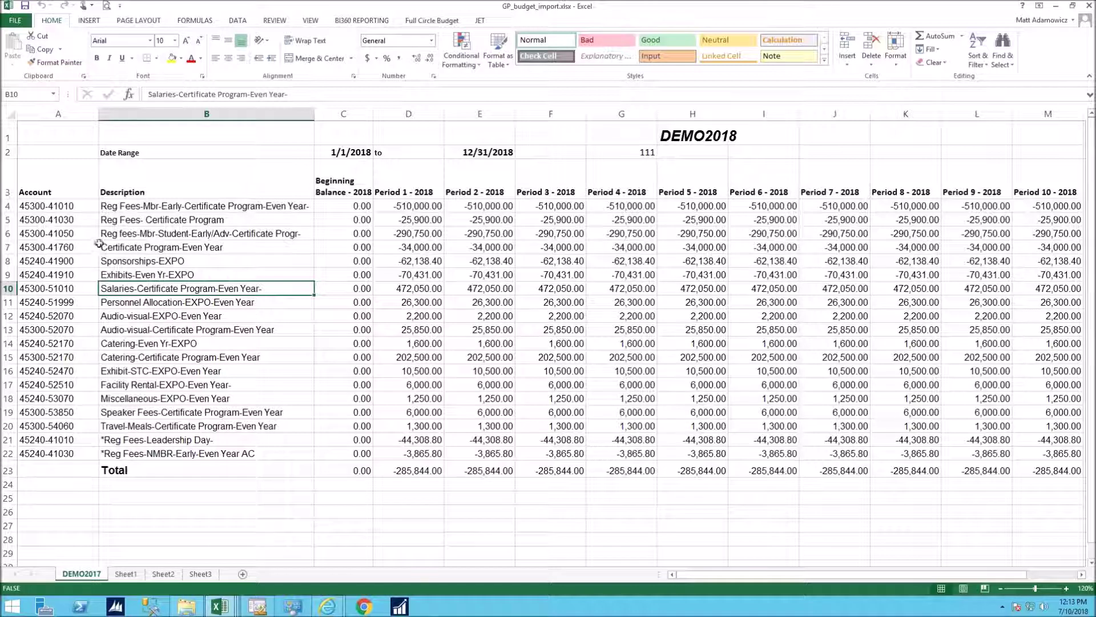
click(73, 194)
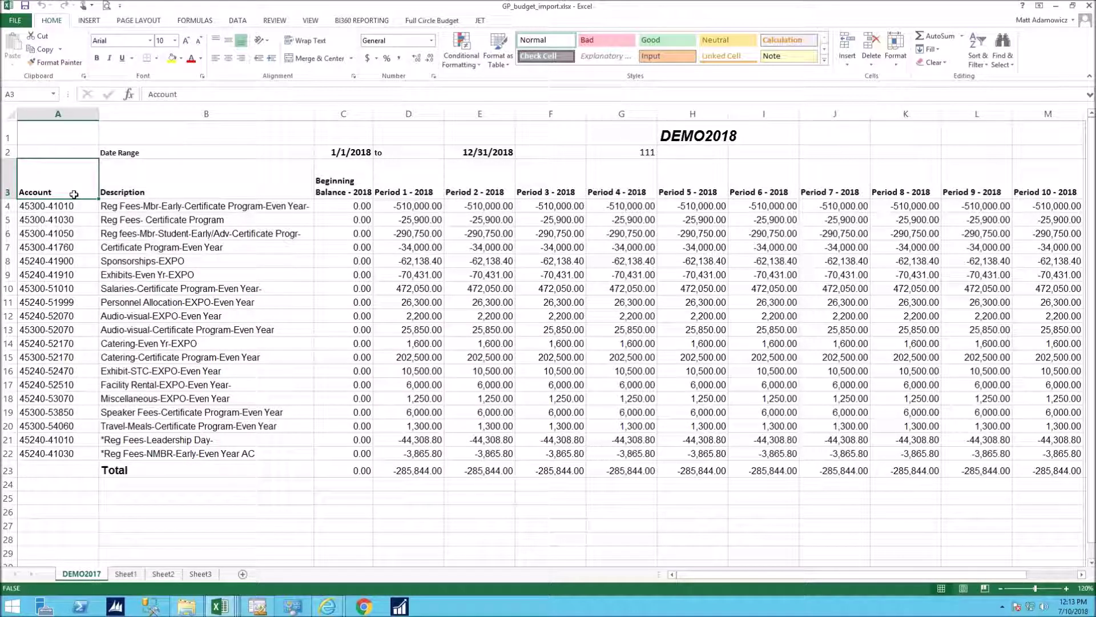
Select the account numbers and the D4:L22 period amounts, then close GP_budget_import.xlsx
drag(73, 194, 52, 453)
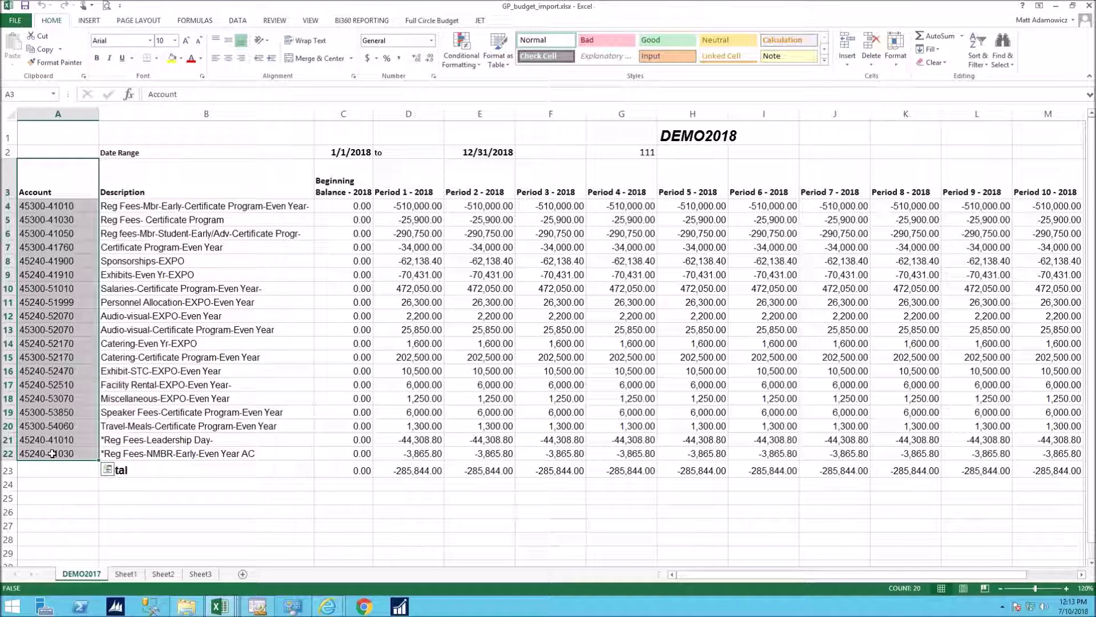
drag(388, 211, 910, 444)
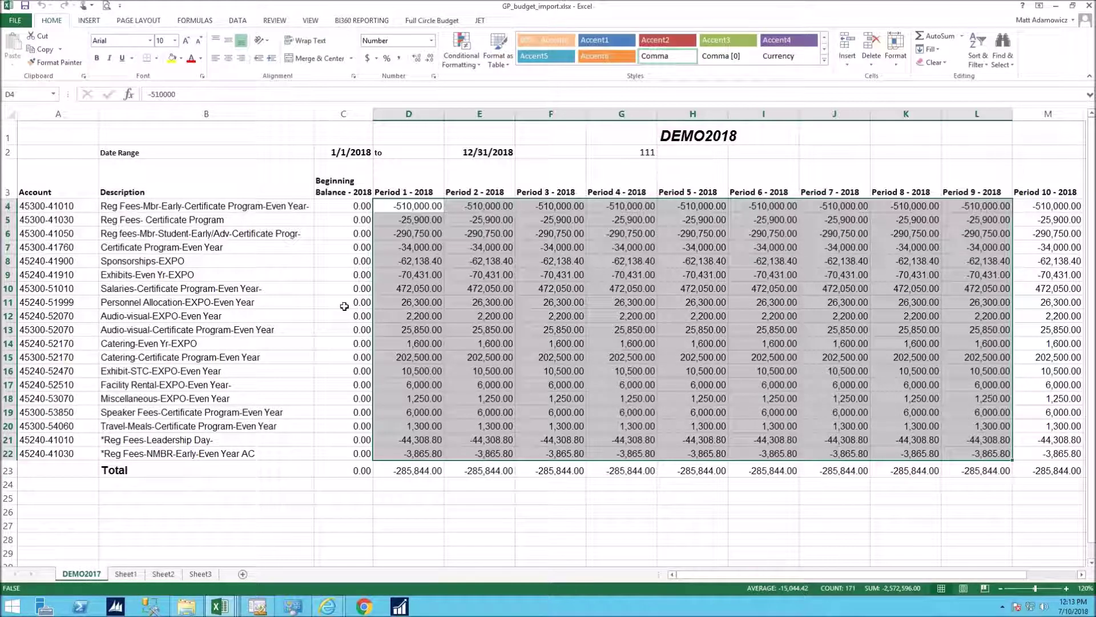
click(520, 330)
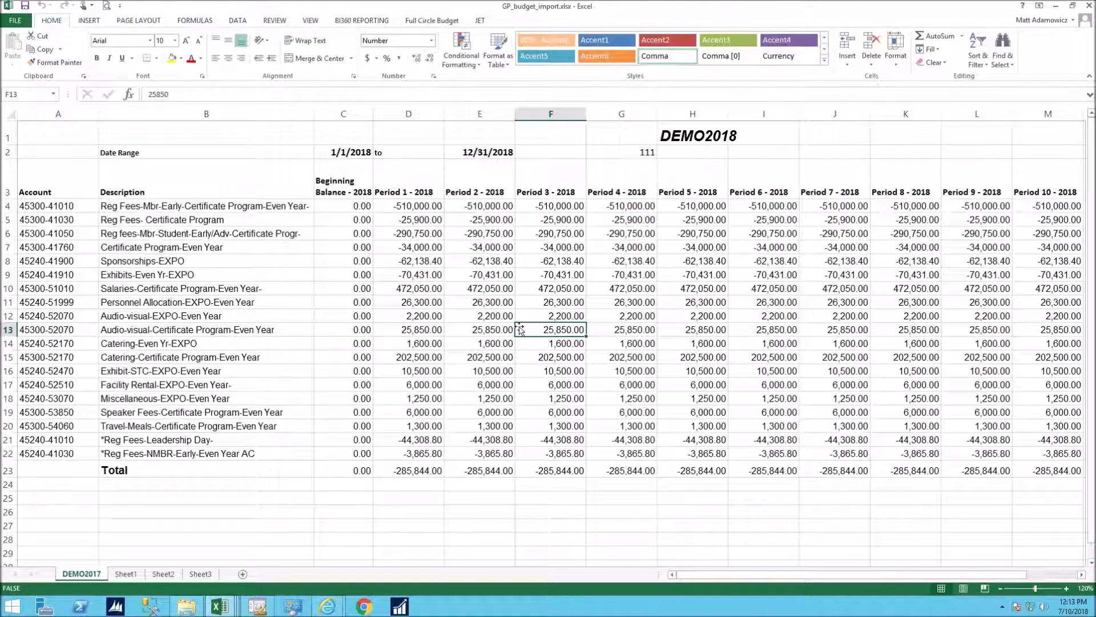
click(1089, 10)
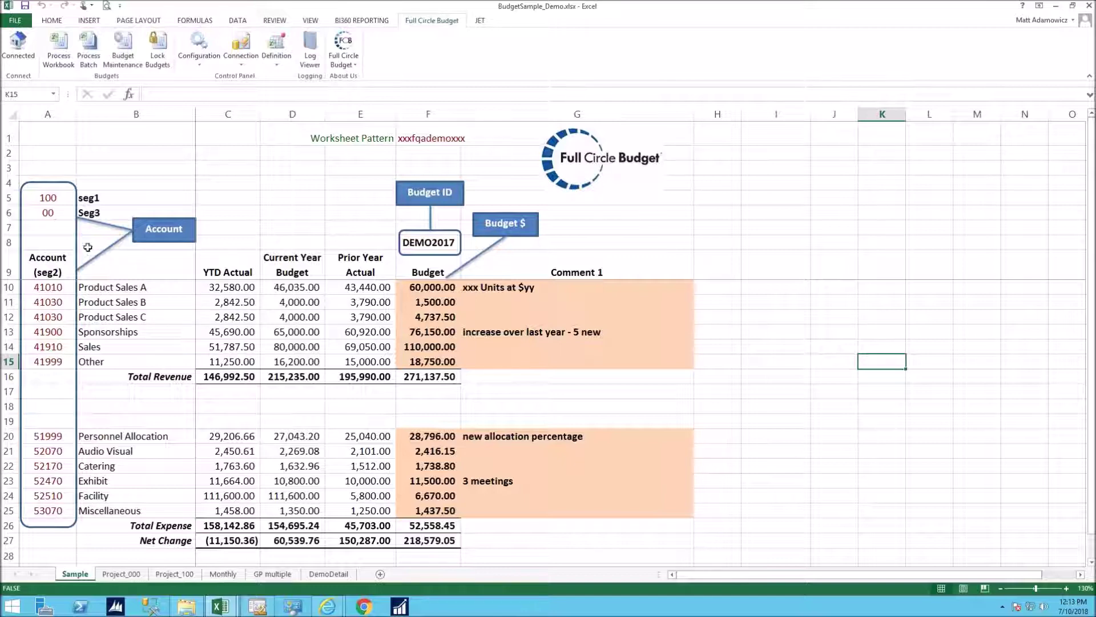
click(48, 200)
drag(48, 200, 39, 515)
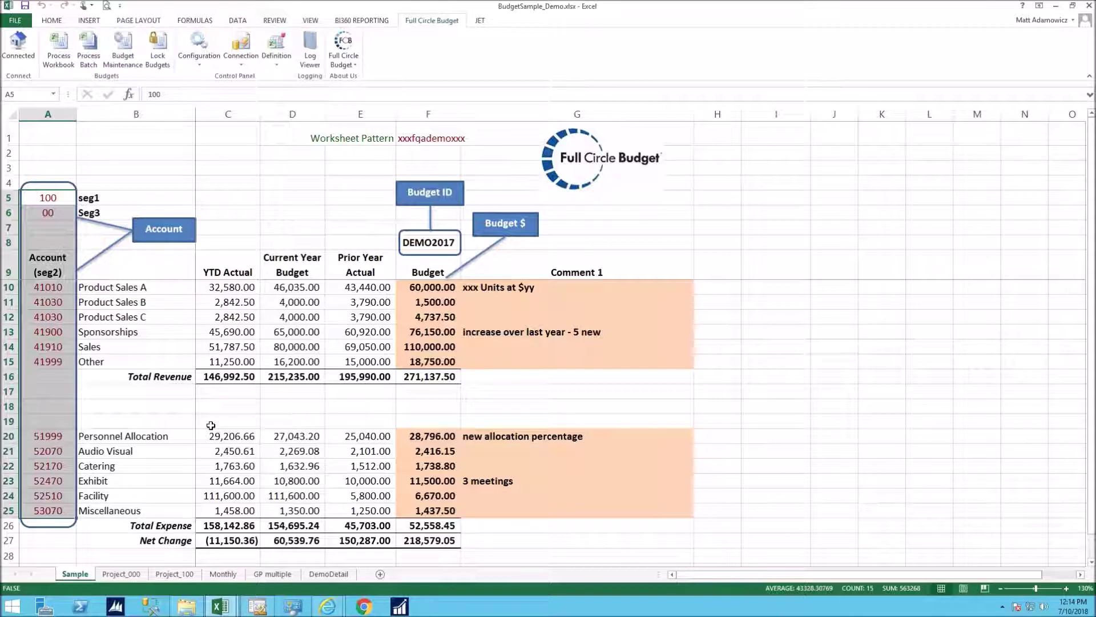
click(464, 303)
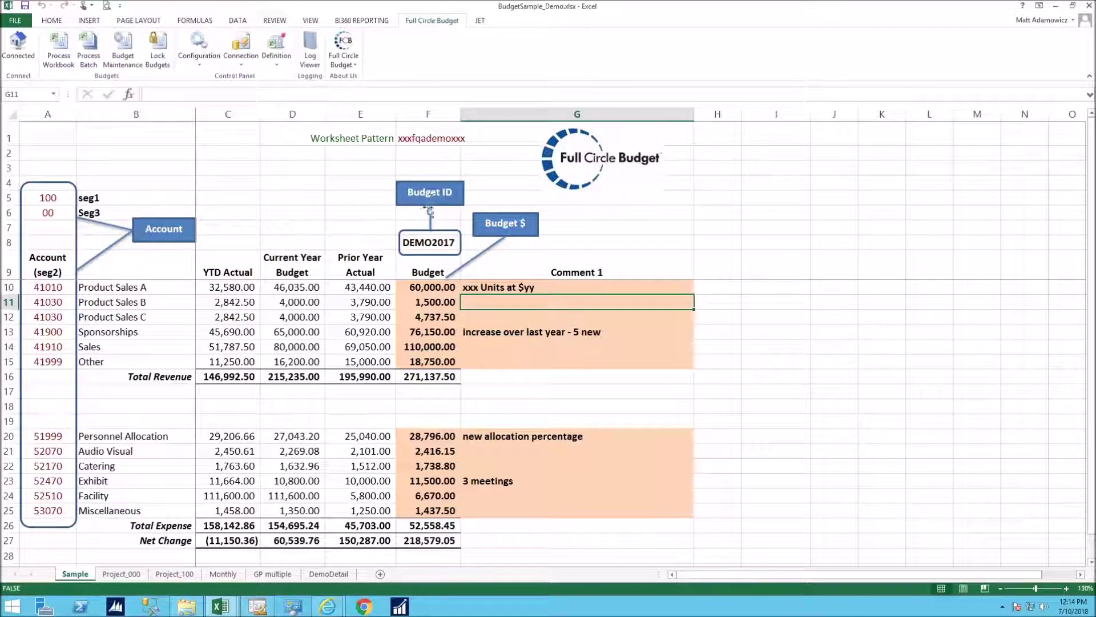
click(423, 245)
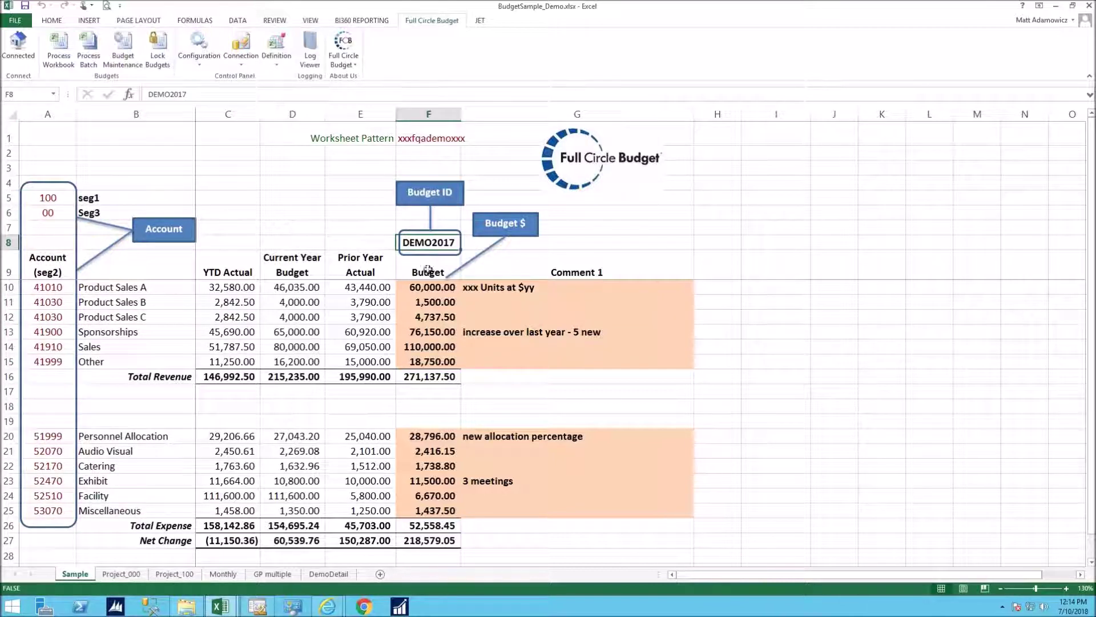
drag(424, 290, 423, 361)
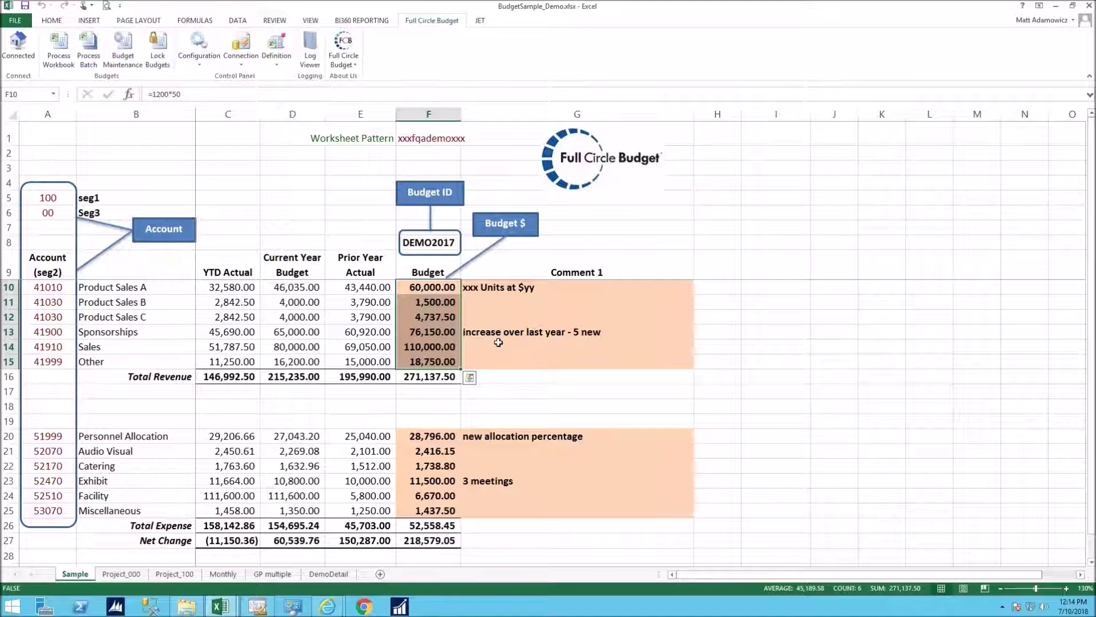
drag(512, 288, 508, 360)
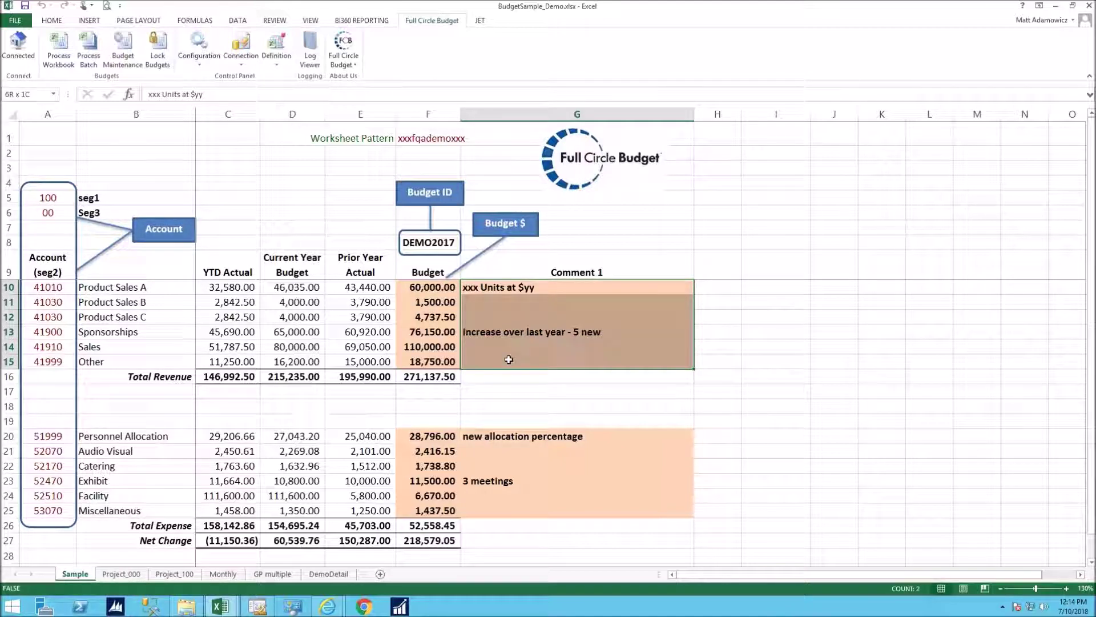
click(508, 303)
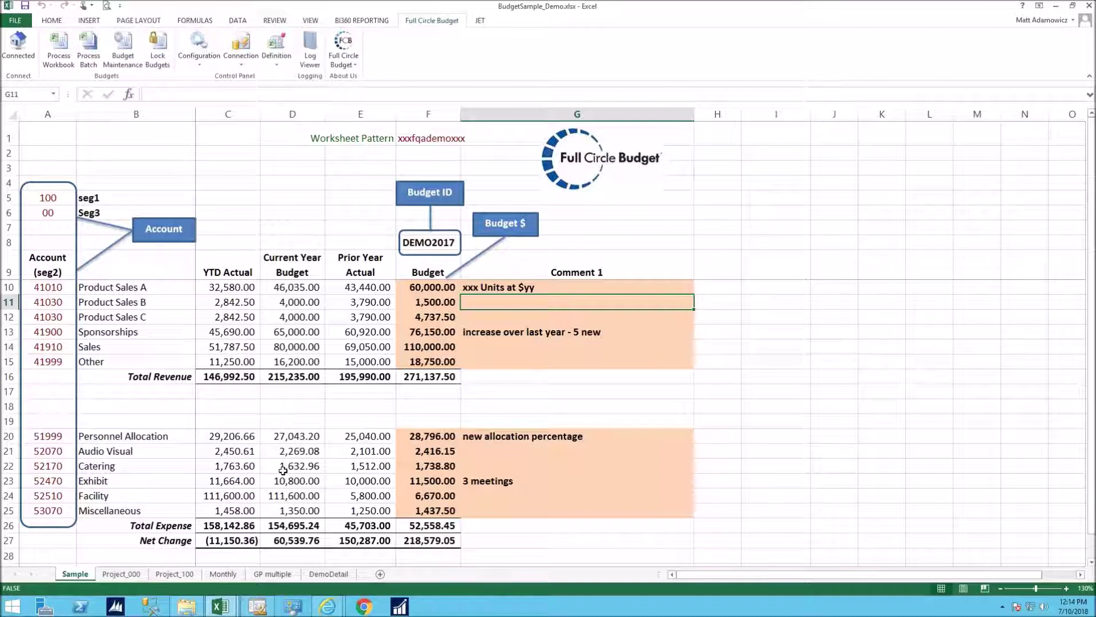
Switch to the Management Reporter viewer and review the FCBBudgetTWO report's reporting units
click(263, 609)
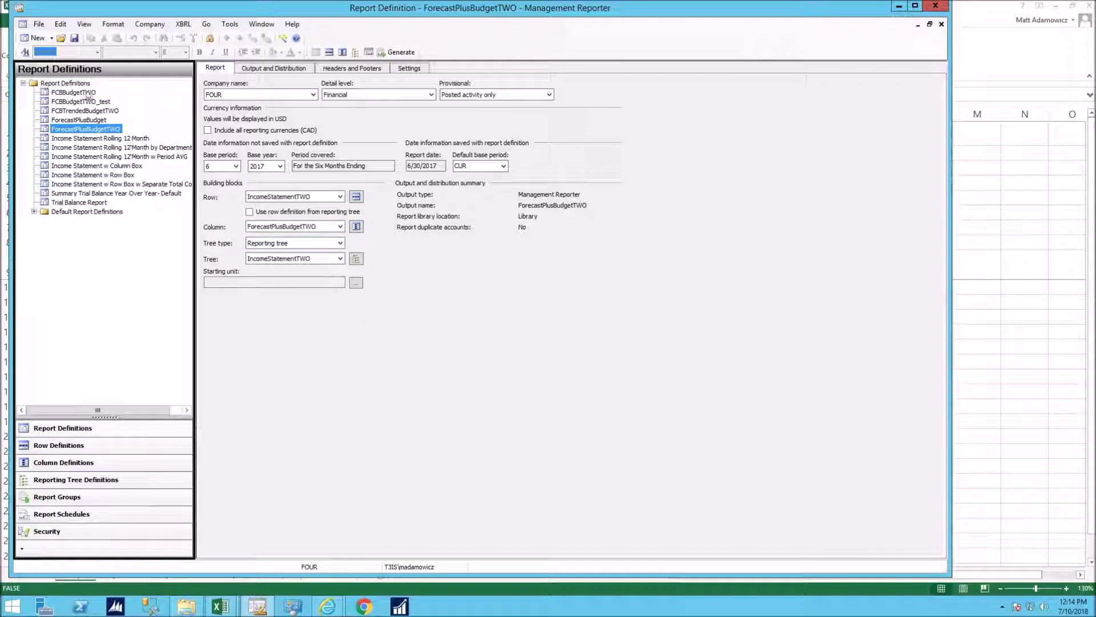
mouse_move(257, 607)
click(260, 546)
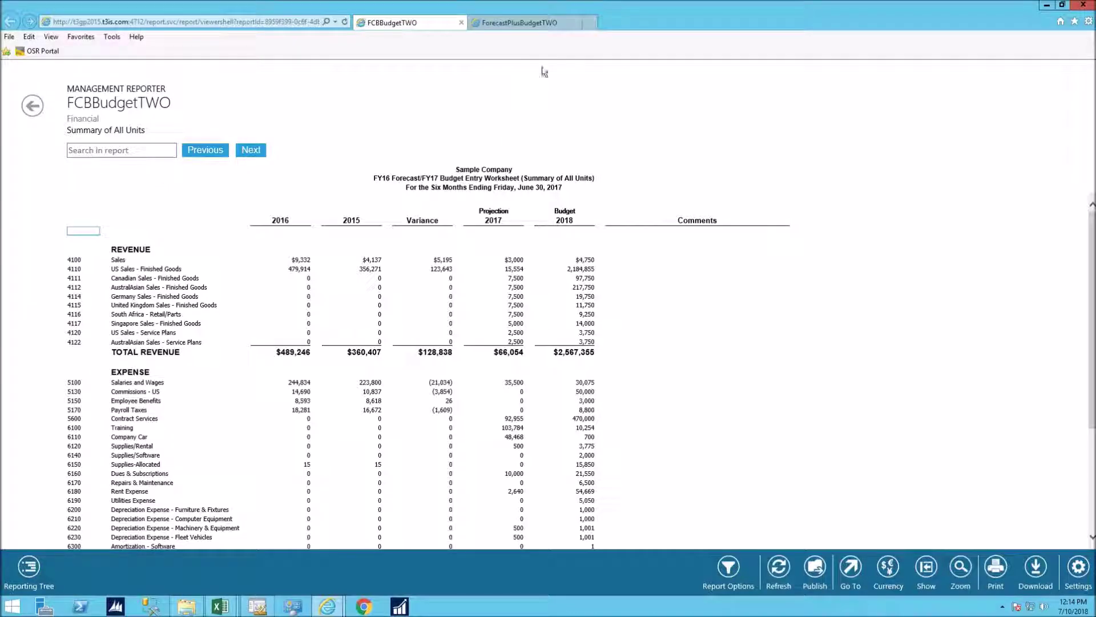
click(517, 22)
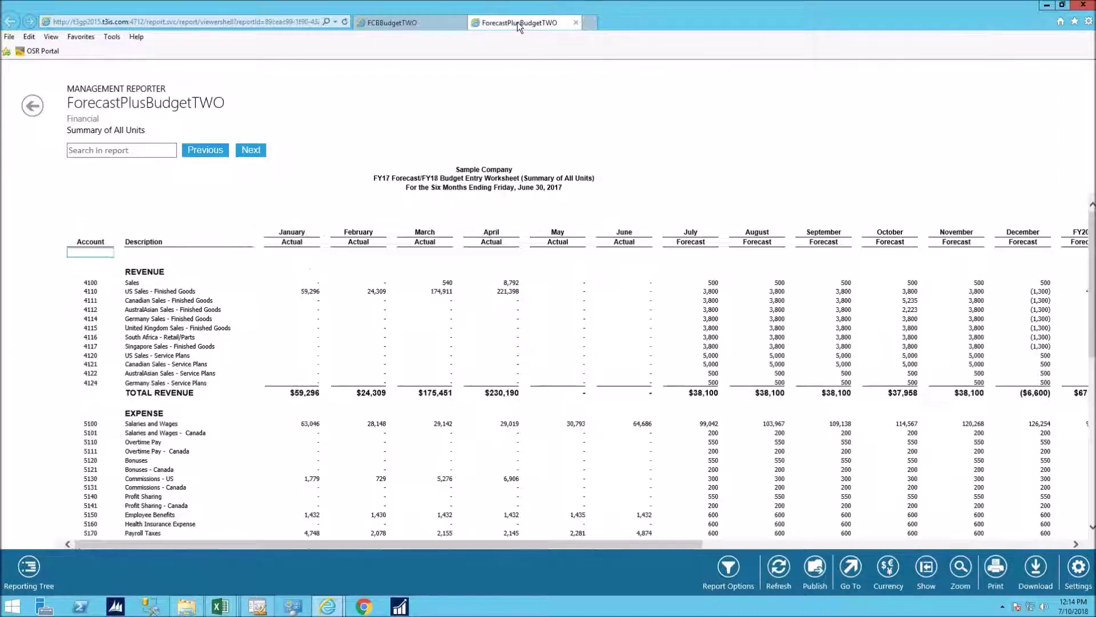
click(423, 22)
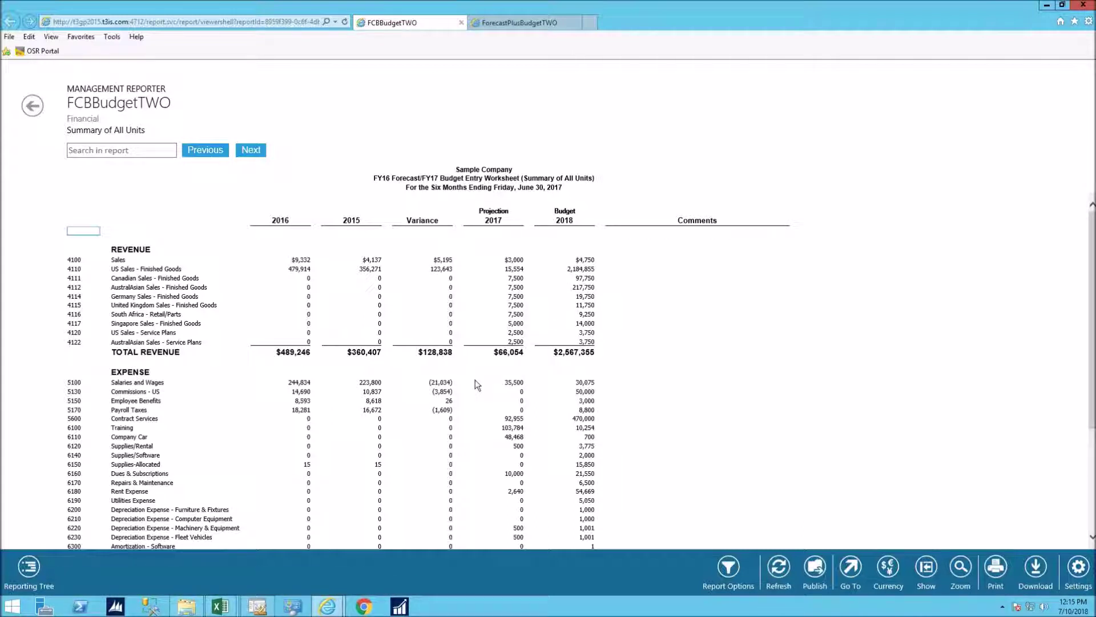
click(29, 565)
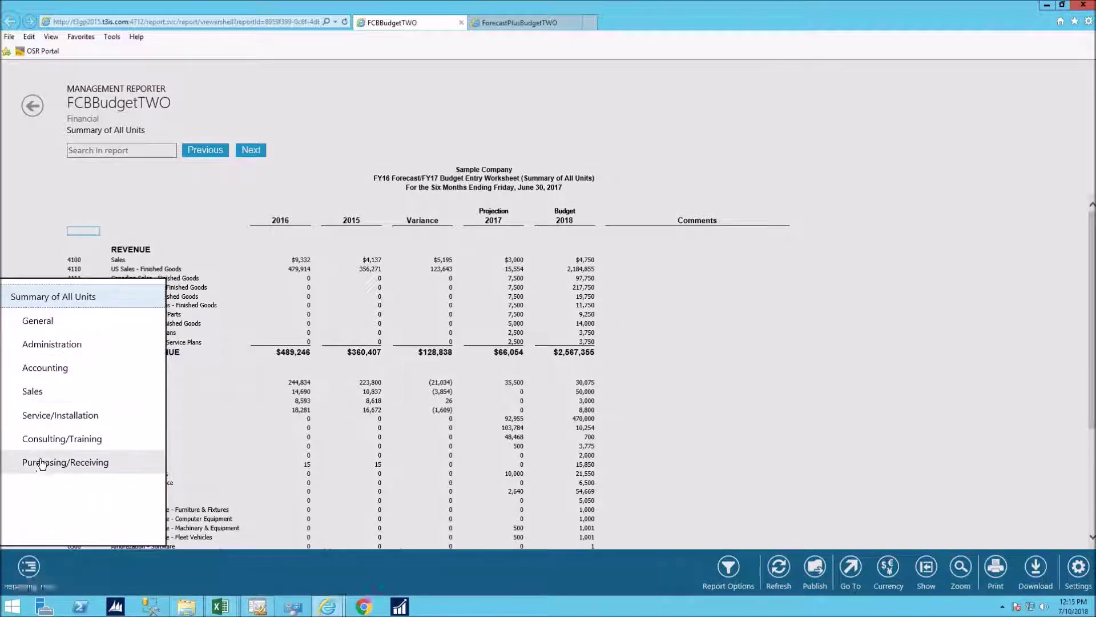
click(819, 393)
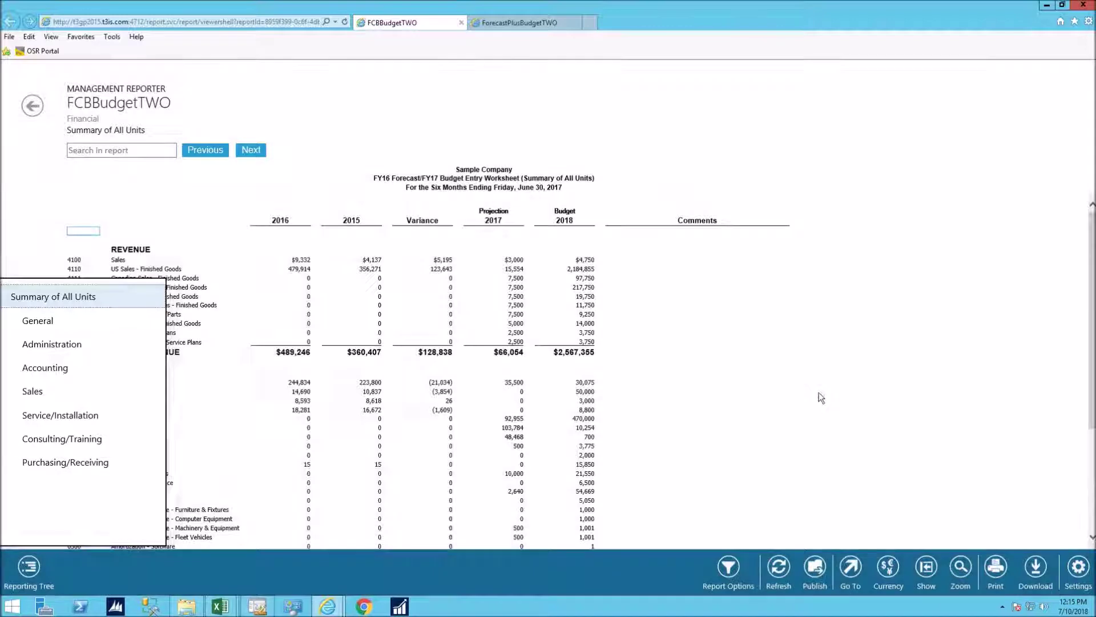
Export FCBBudgetTWO to Excel and save it over the existing FCBBudgetTWO.xlsx in the MR folder
click(1036, 567)
click(912, 502)
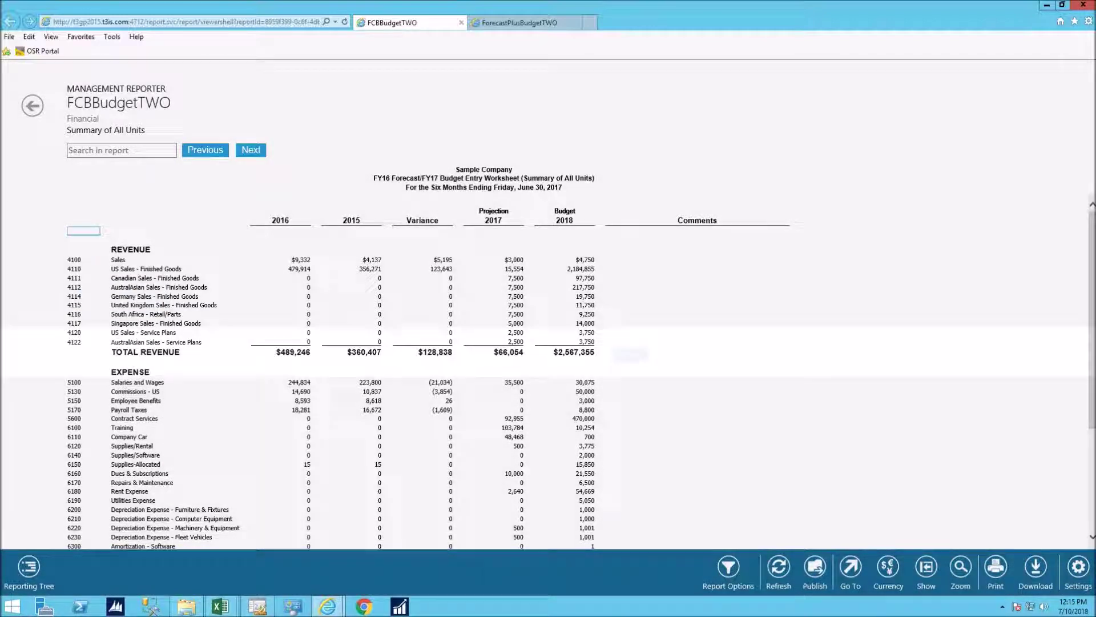
click(630, 341)
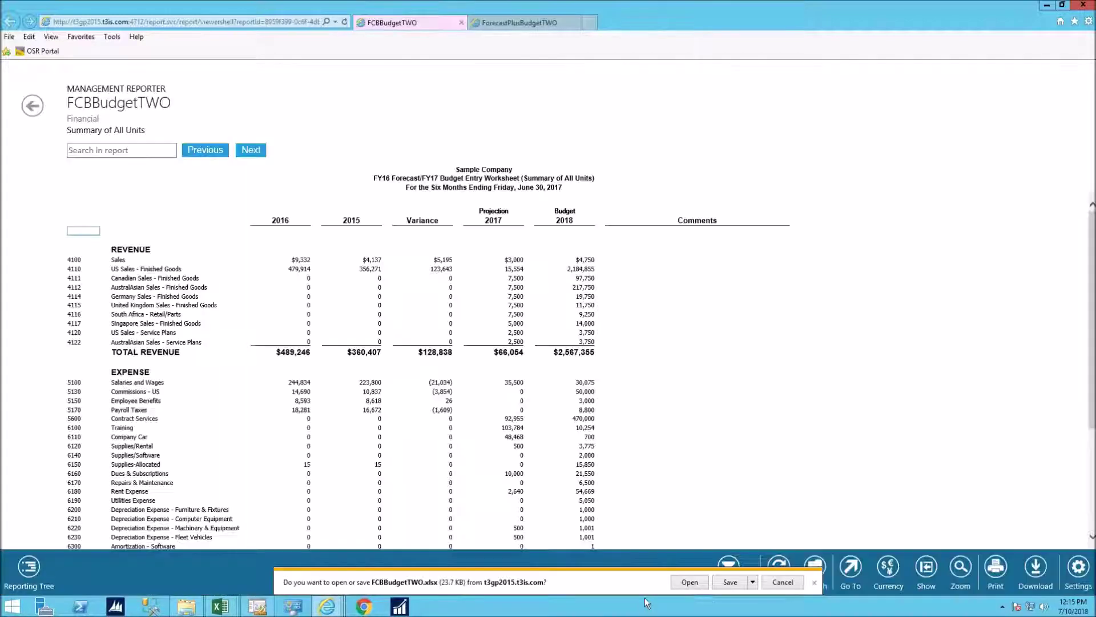
click(752, 582)
click(782, 576)
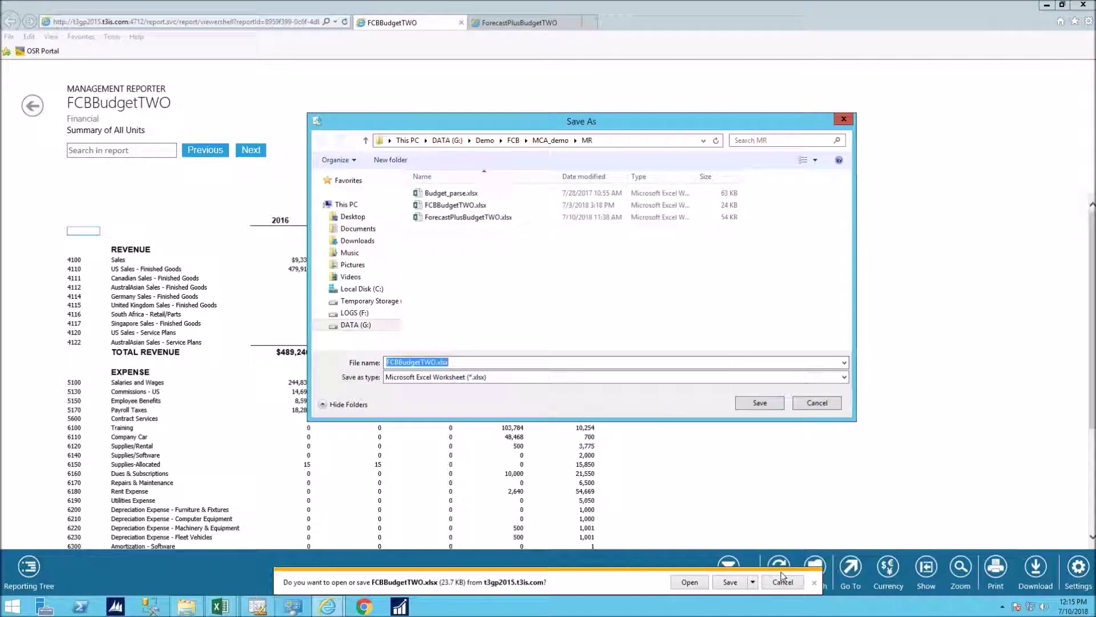
click(760, 403)
click(575, 304)
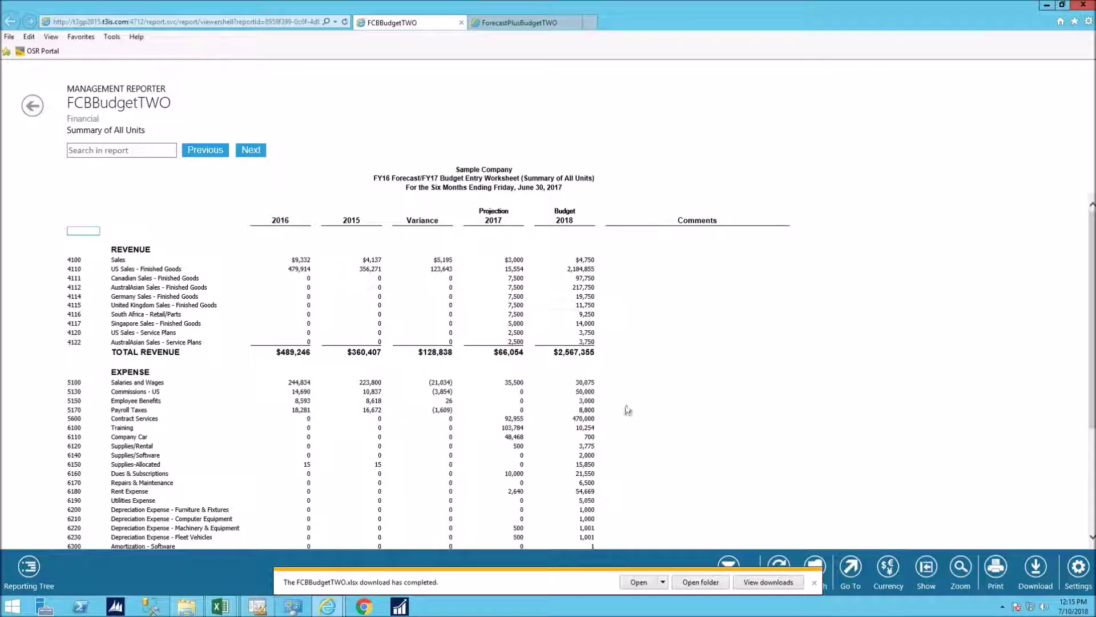
Open the downloaded FCBBudgetTWO.xlsx and enable editing
click(695, 585)
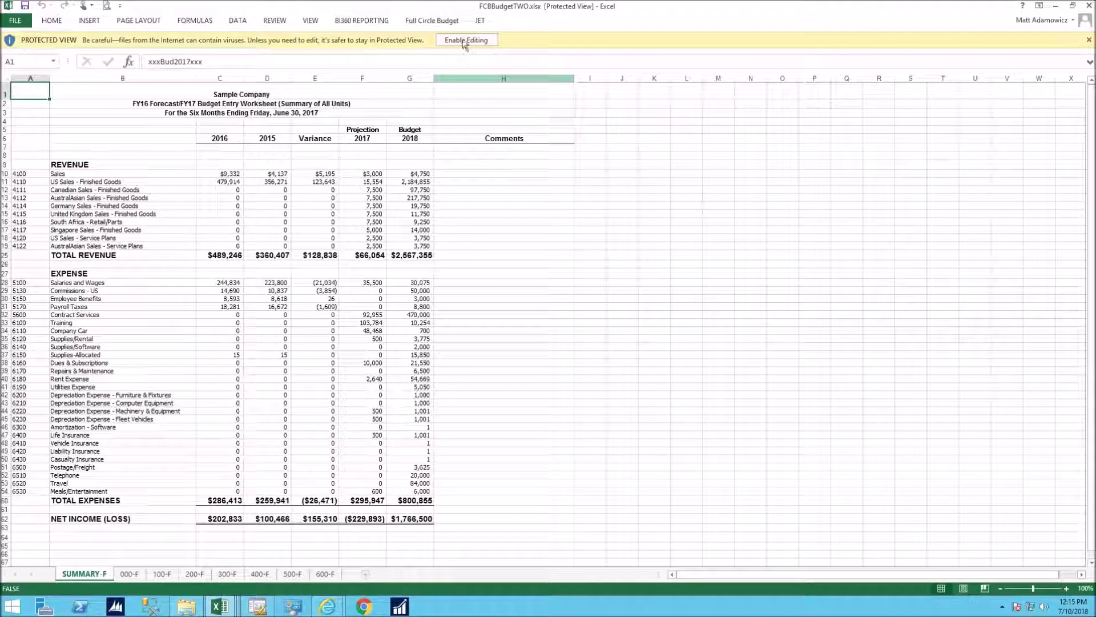
click(465, 40)
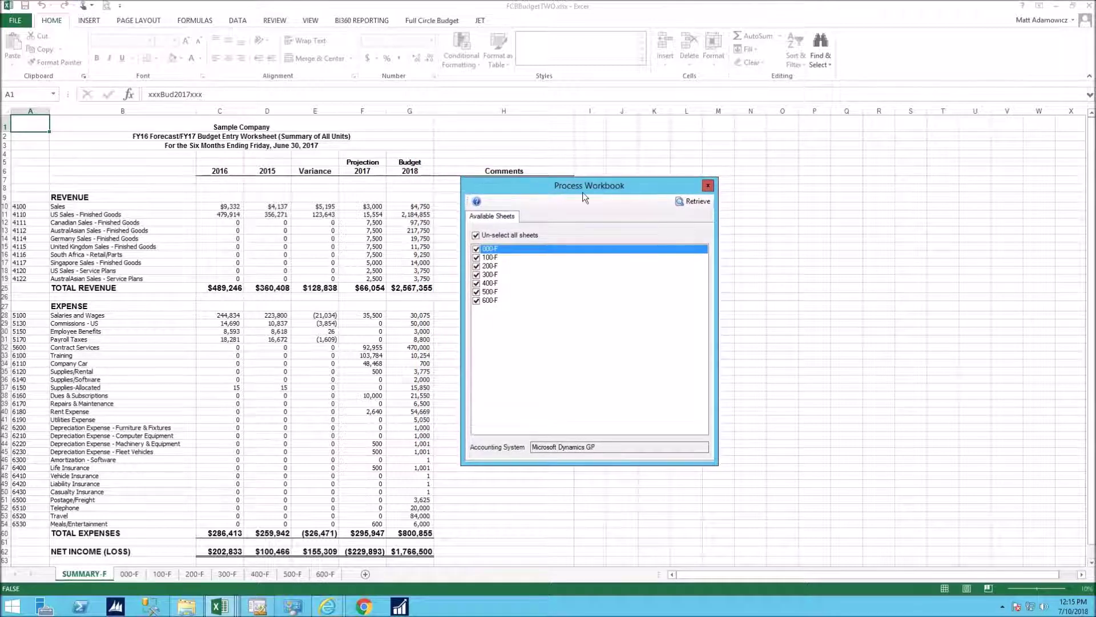
drag(570, 191, 554, 191)
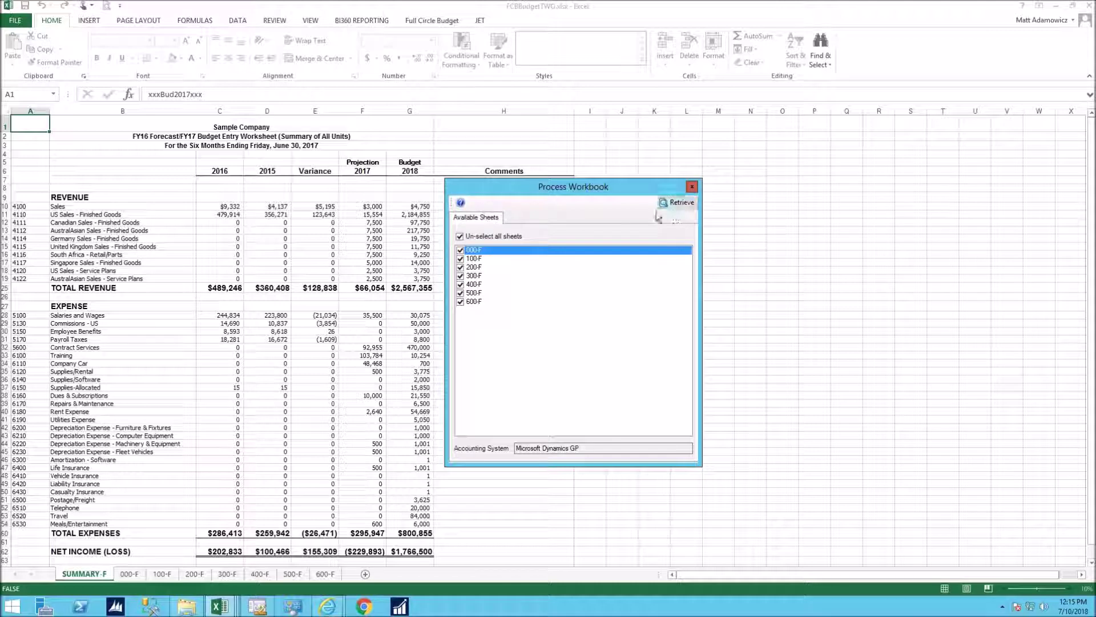
Retrieve budget data for only sheets 000-F, 100-F, 200-F and 300-F
click(467, 238)
click(461, 249)
click(461, 258)
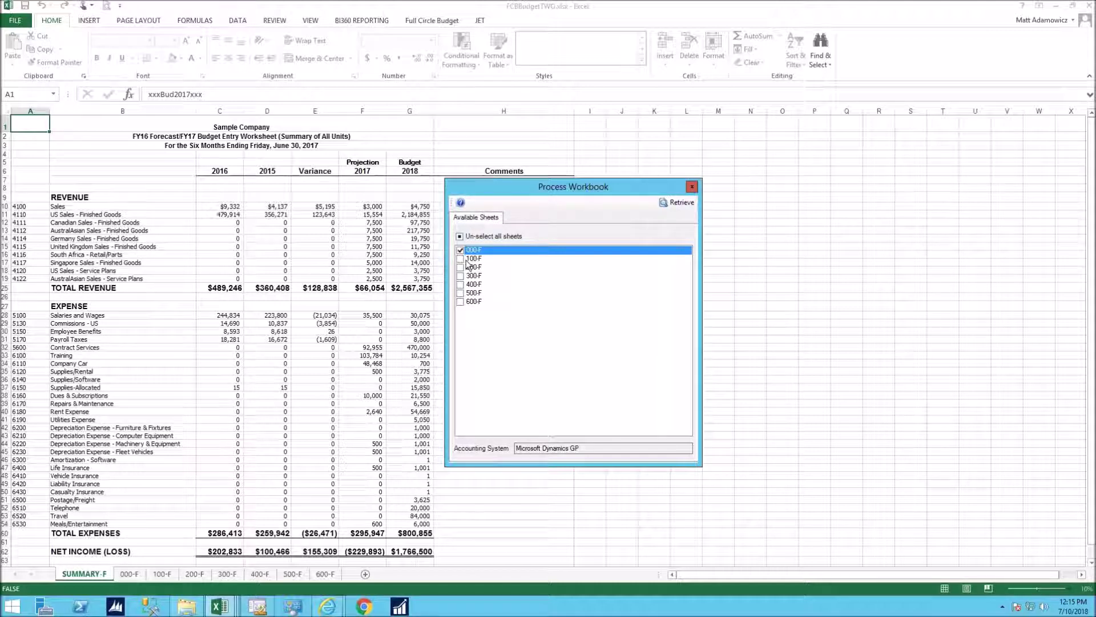
click(461, 267)
click(461, 276)
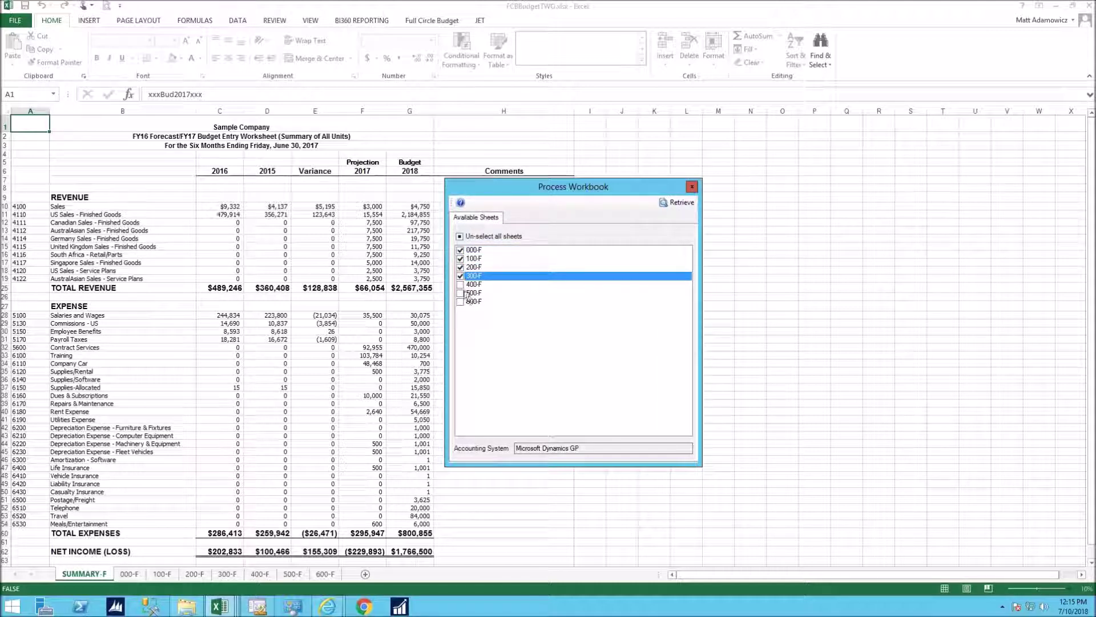
click(677, 201)
Browse the retrieved sheets 000-F through 300-F, ending on 000-F General
click(515, 283)
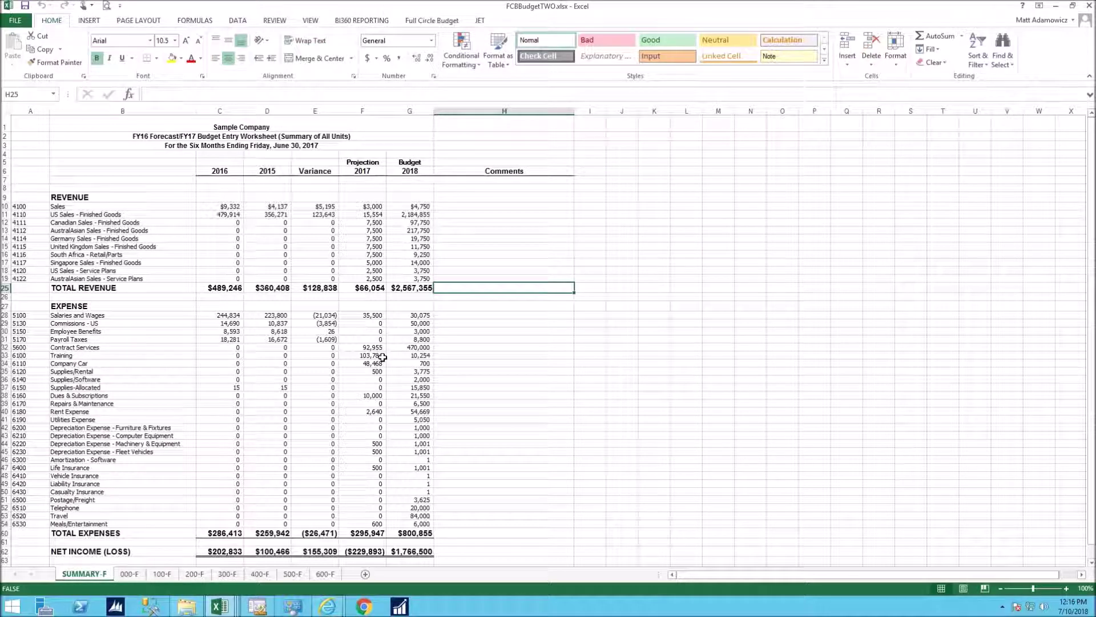
click(129, 574)
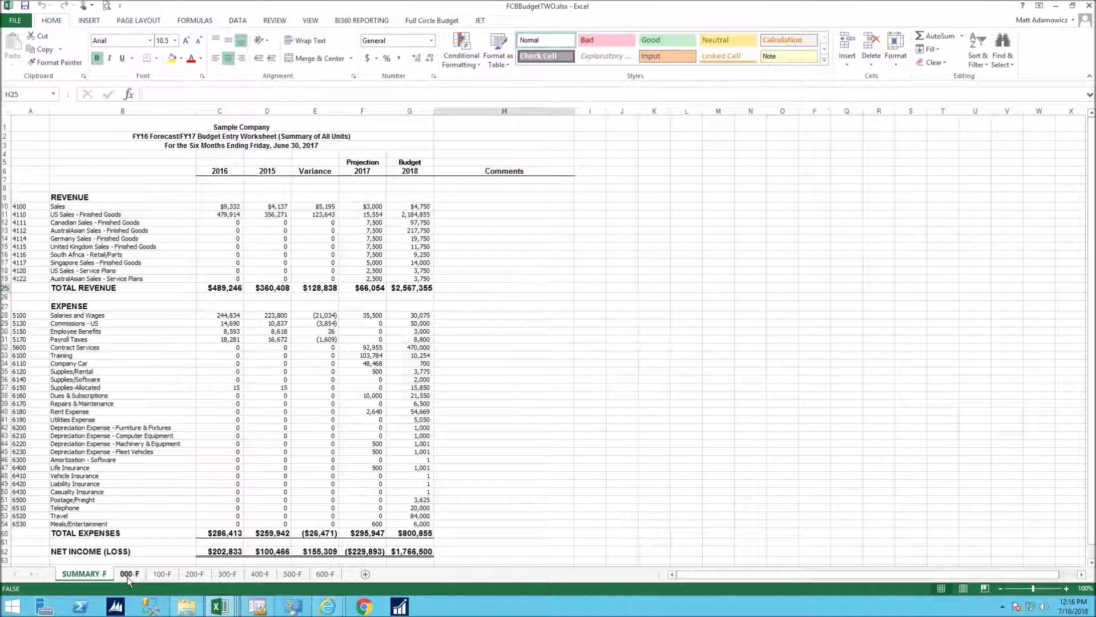
click(159, 574)
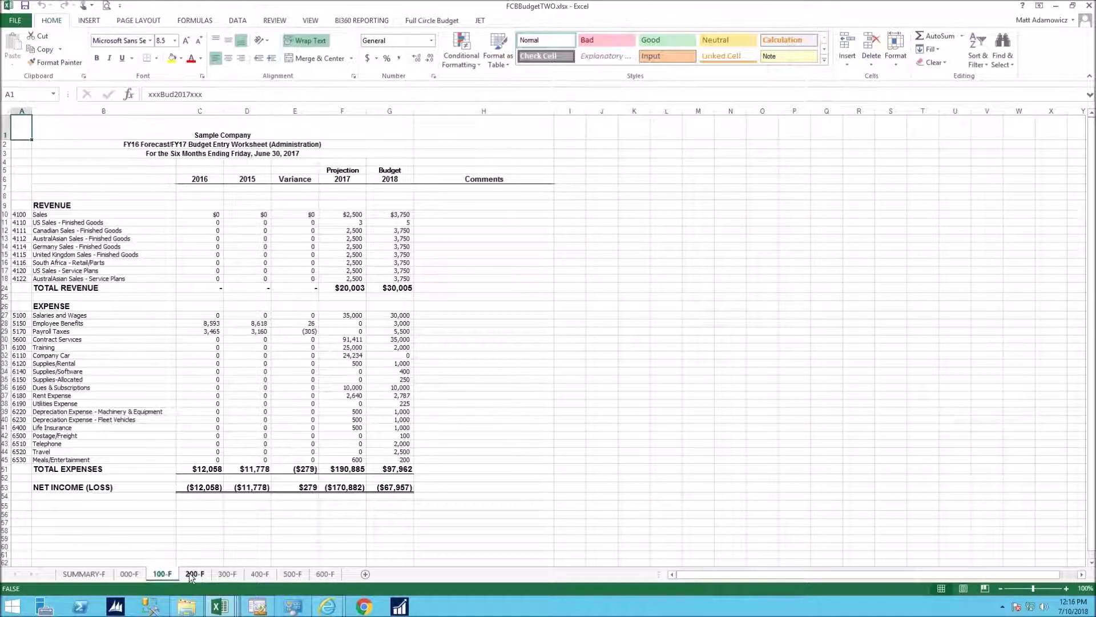
click(195, 574)
click(224, 574)
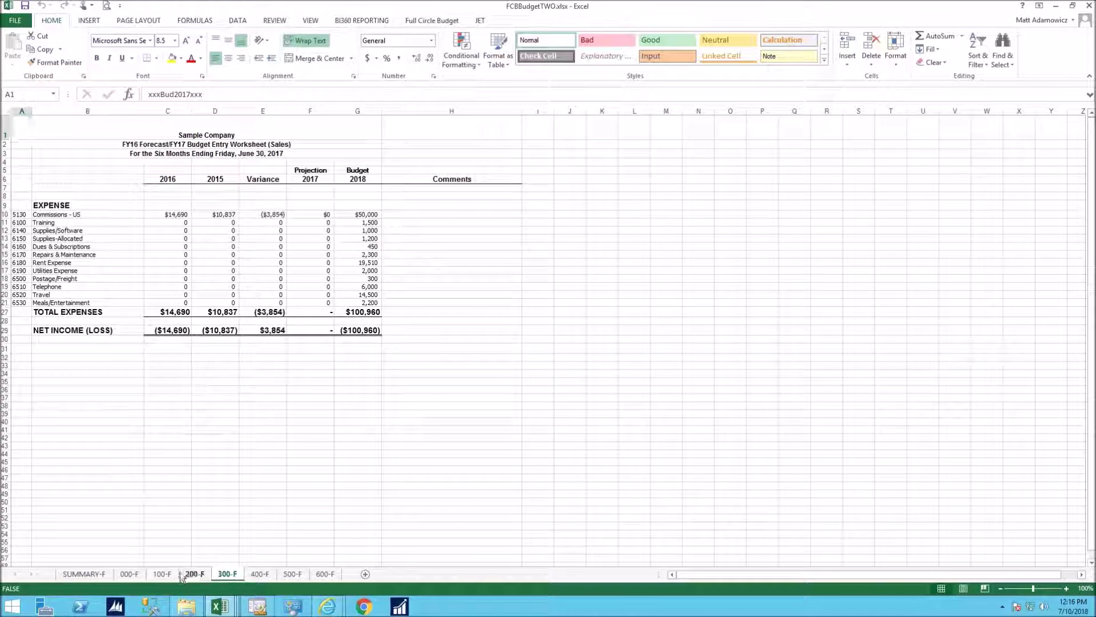
click(194, 574)
click(162, 574)
click(135, 574)
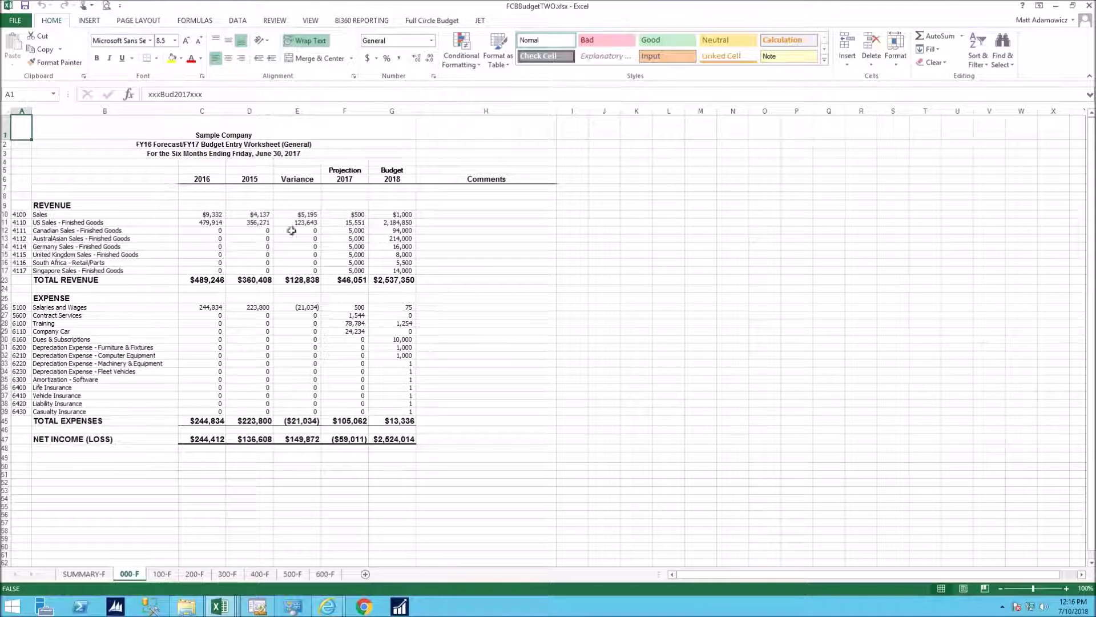
Retrieve budget comments for sheets 000-F, 100-F and 200-F through Process Workbook
click(426, 19)
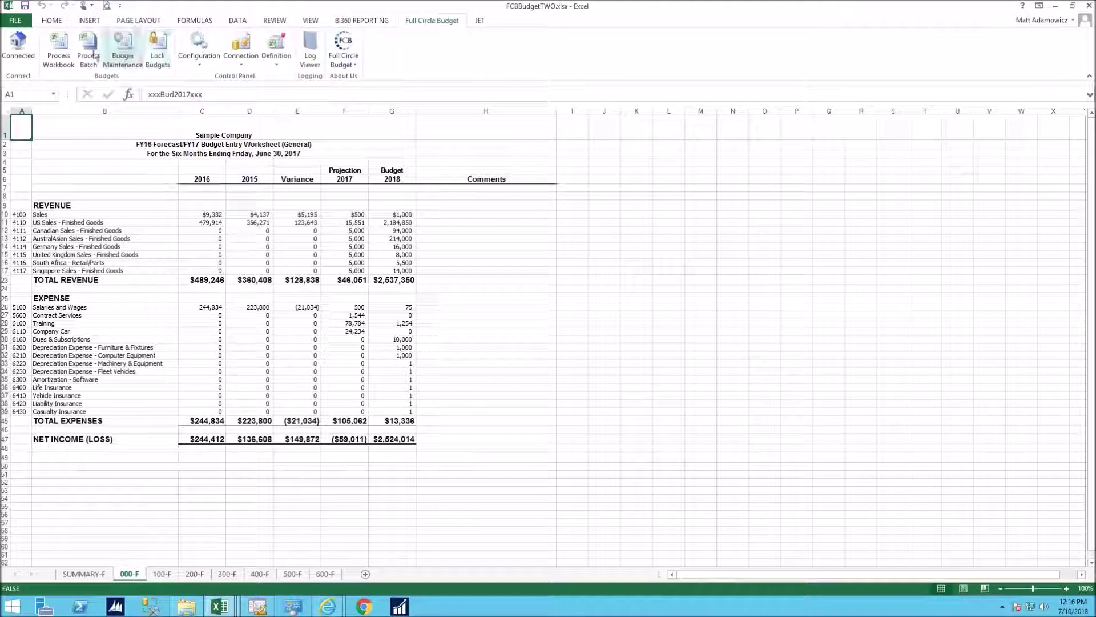
click(65, 55)
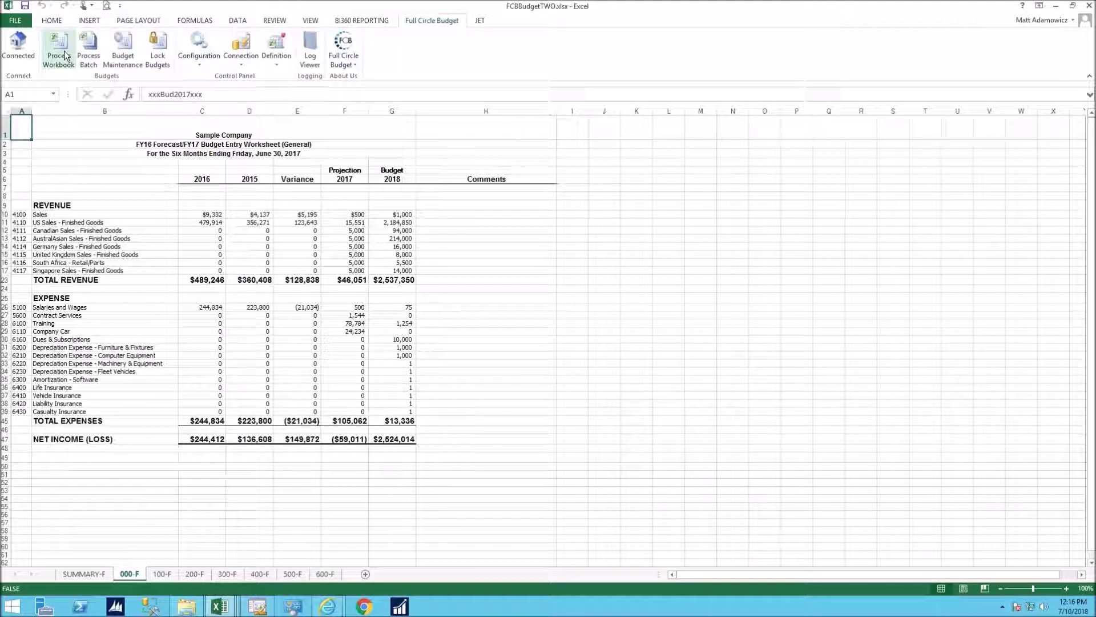
click(64, 55)
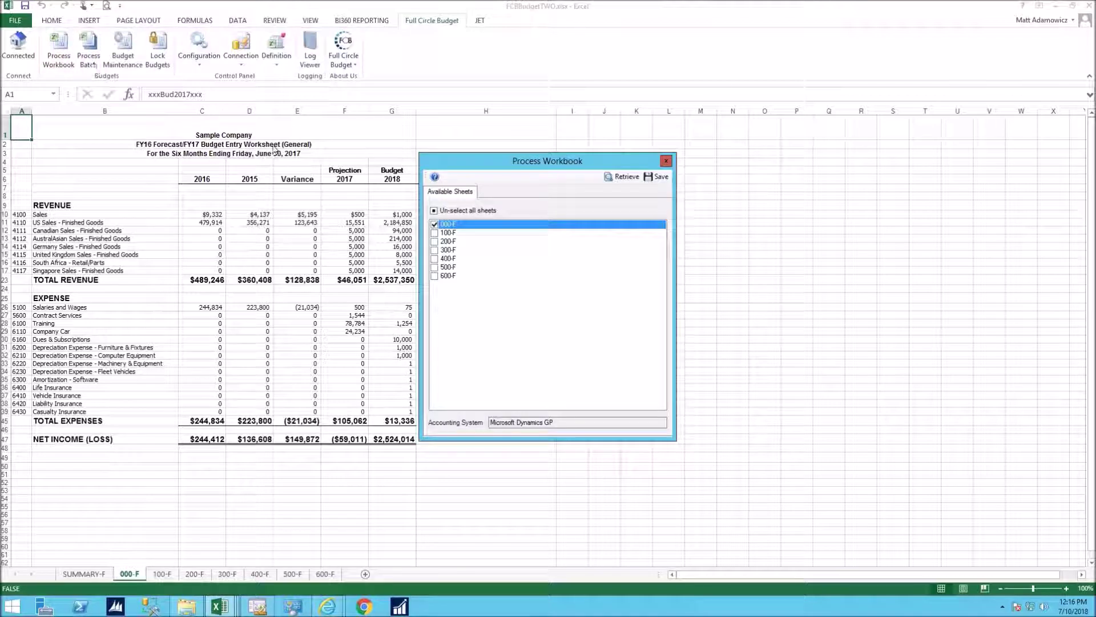
click(435, 232)
click(435, 241)
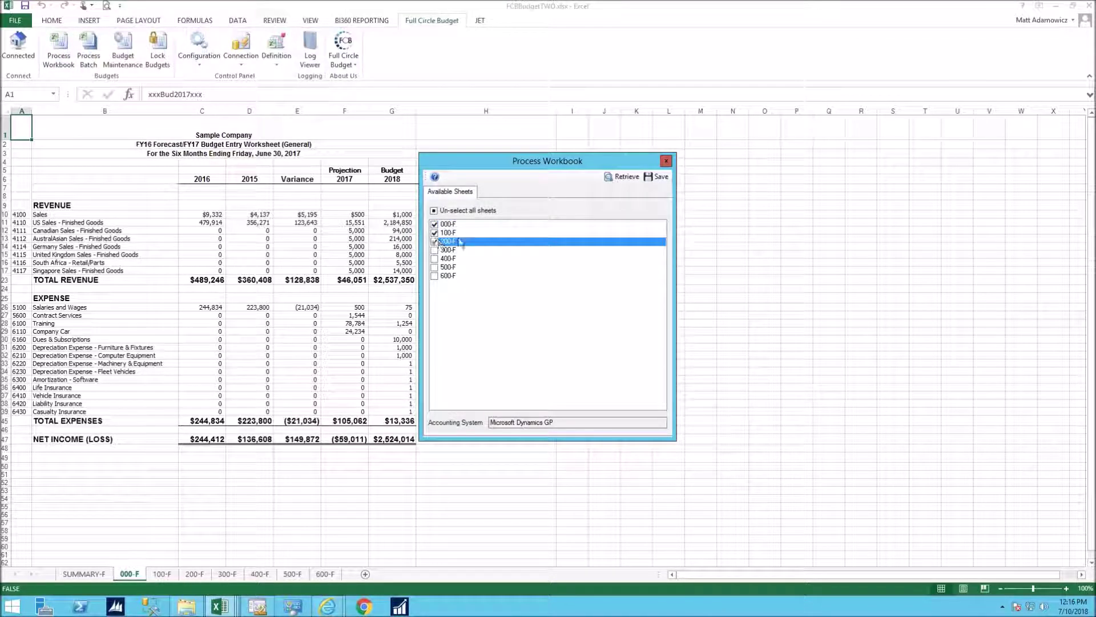
click(623, 177)
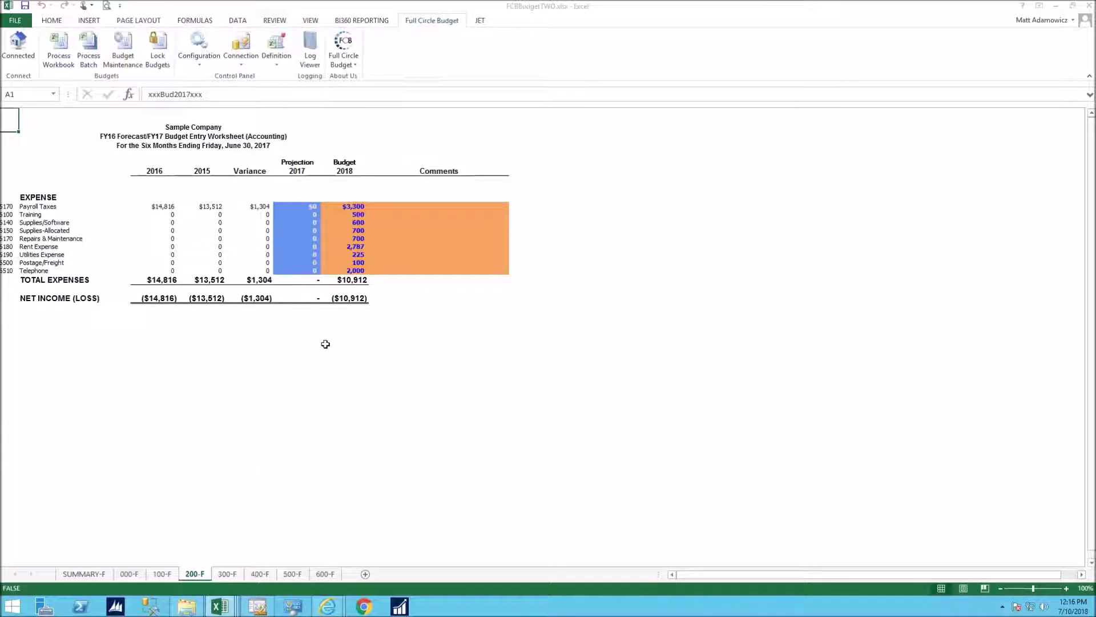
Review the 300-F Sales projections F11:F21 and budget cell G14, then return to 000-F
click(162, 573)
click(132, 574)
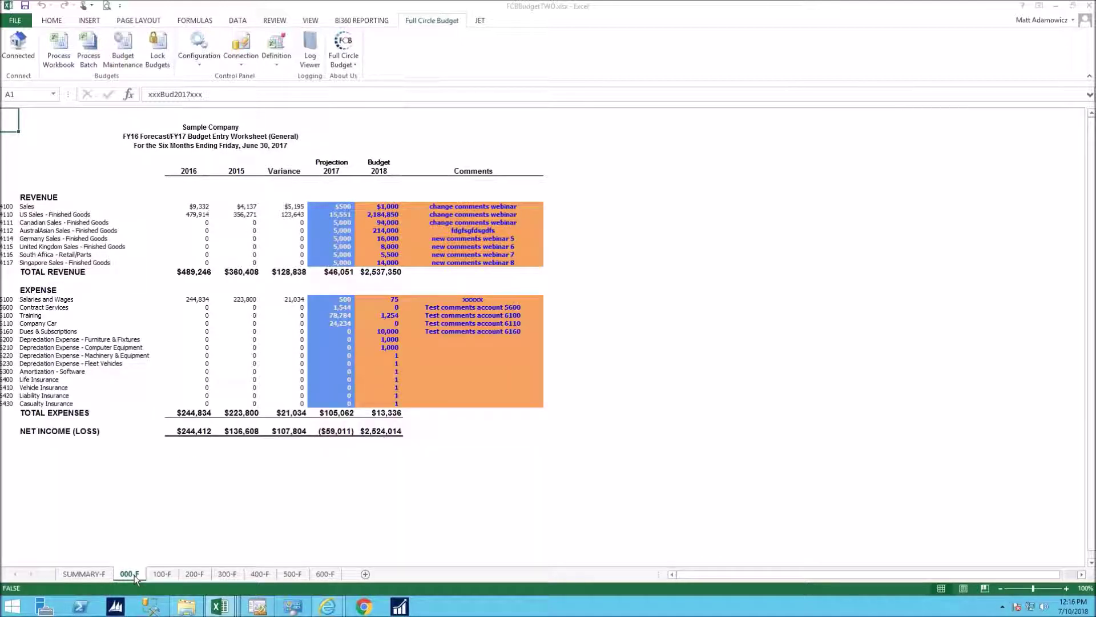
click(227, 574)
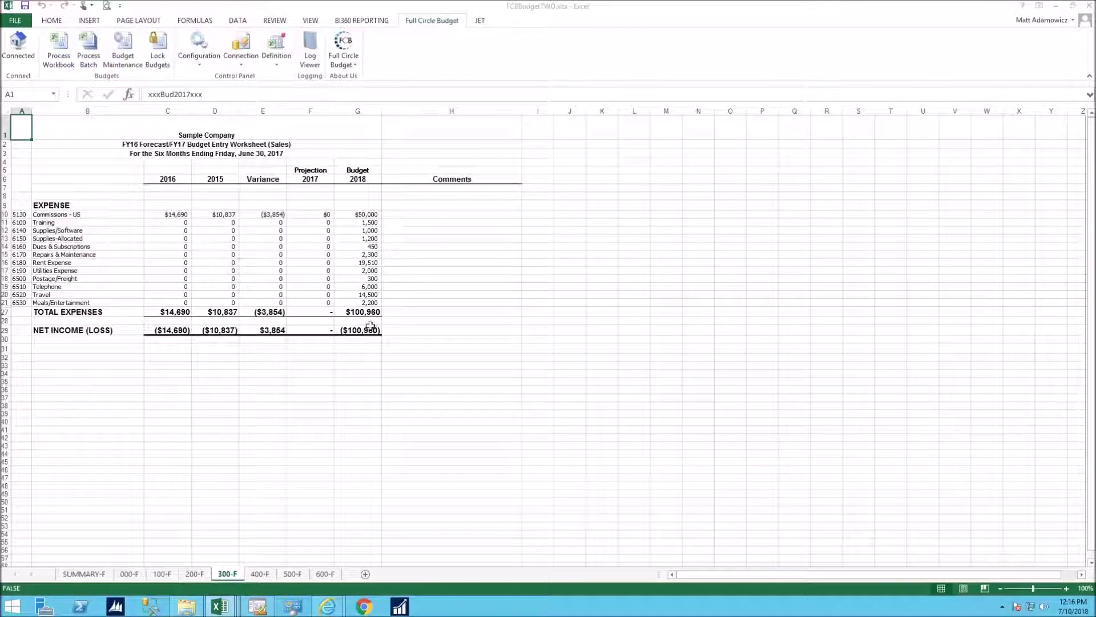
click(307, 224)
drag(308, 224, 328, 303)
click(358, 246)
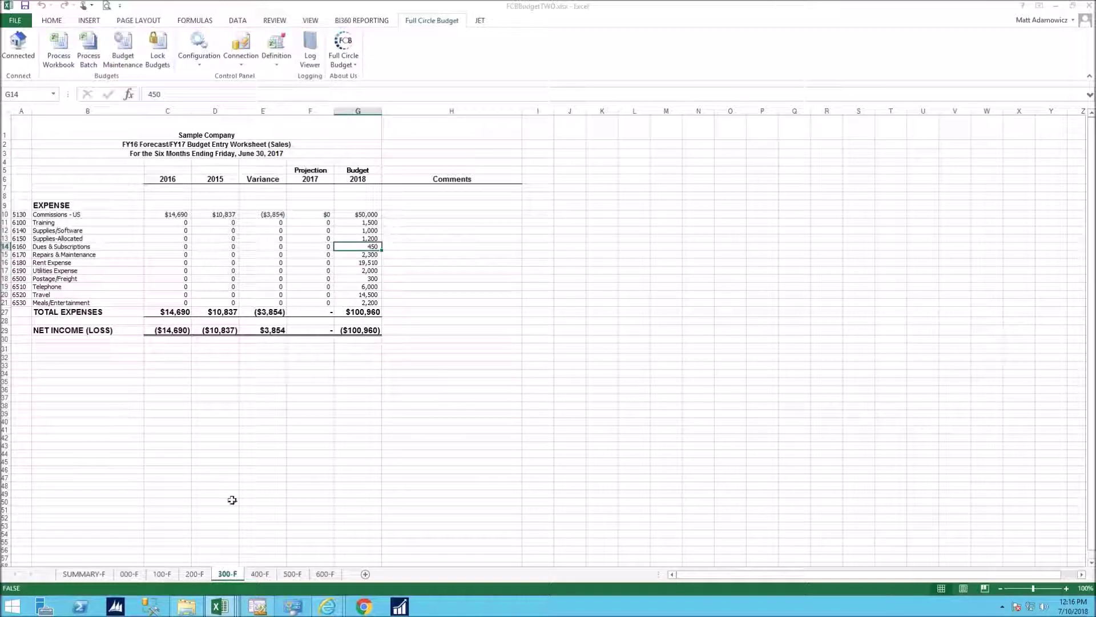
click(127, 574)
click(225, 236)
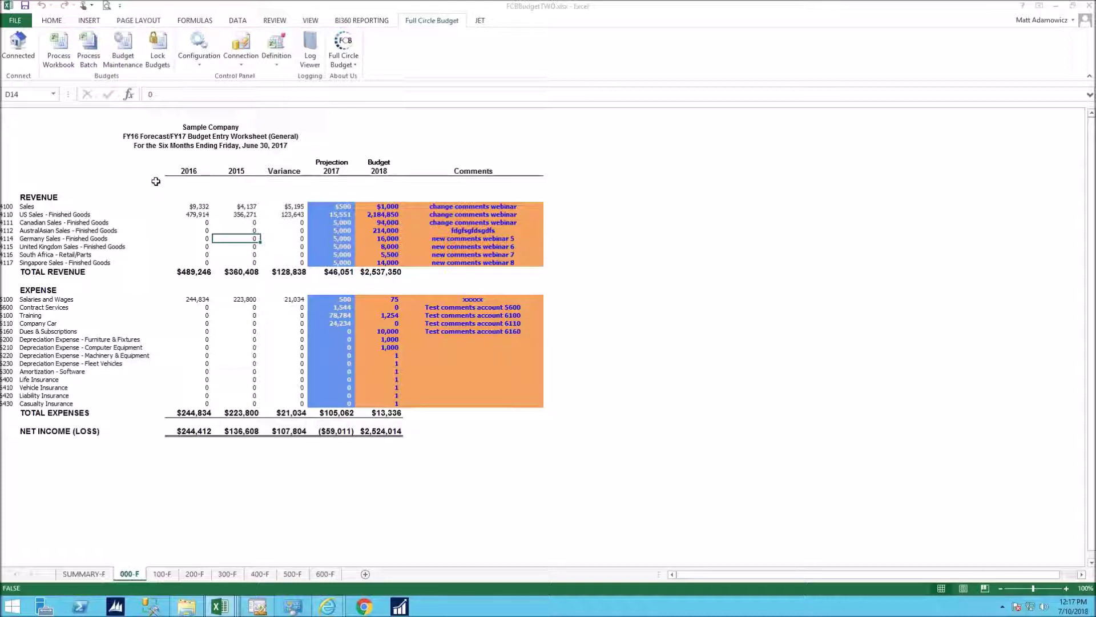
Turn row/column headings and gridlines on, then hide them again
click(310, 21)
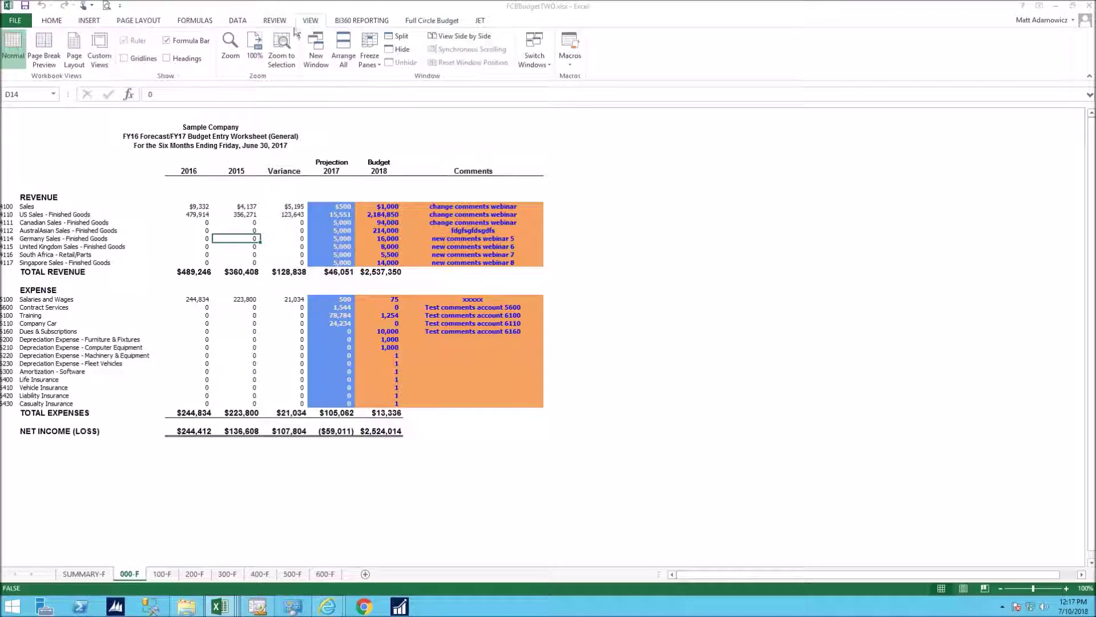
click(172, 58)
click(151, 59)
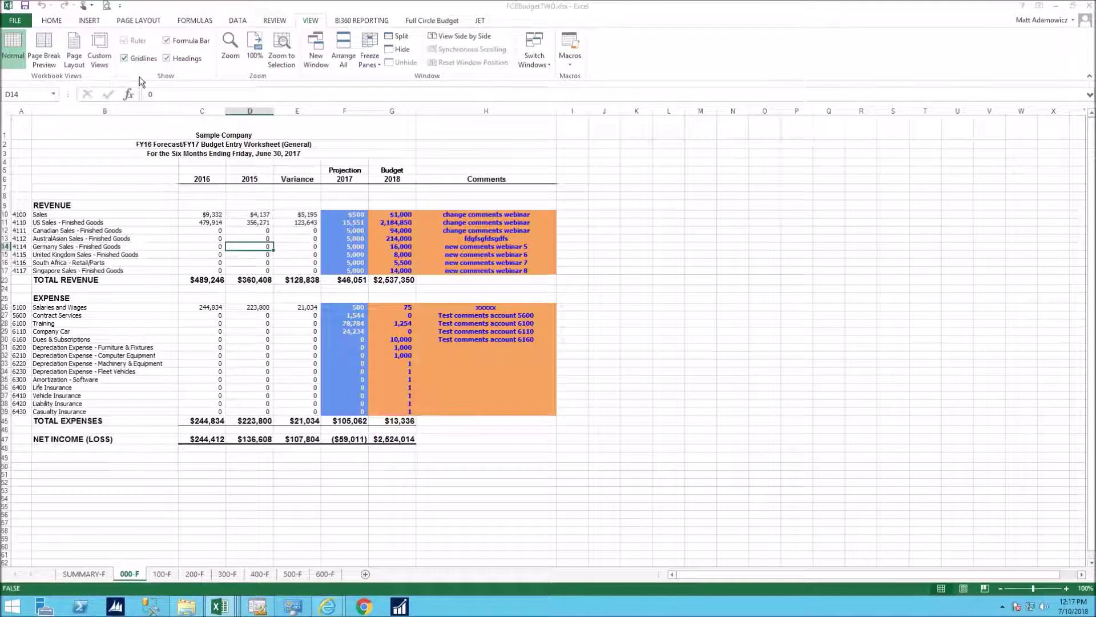
click(302, 379)
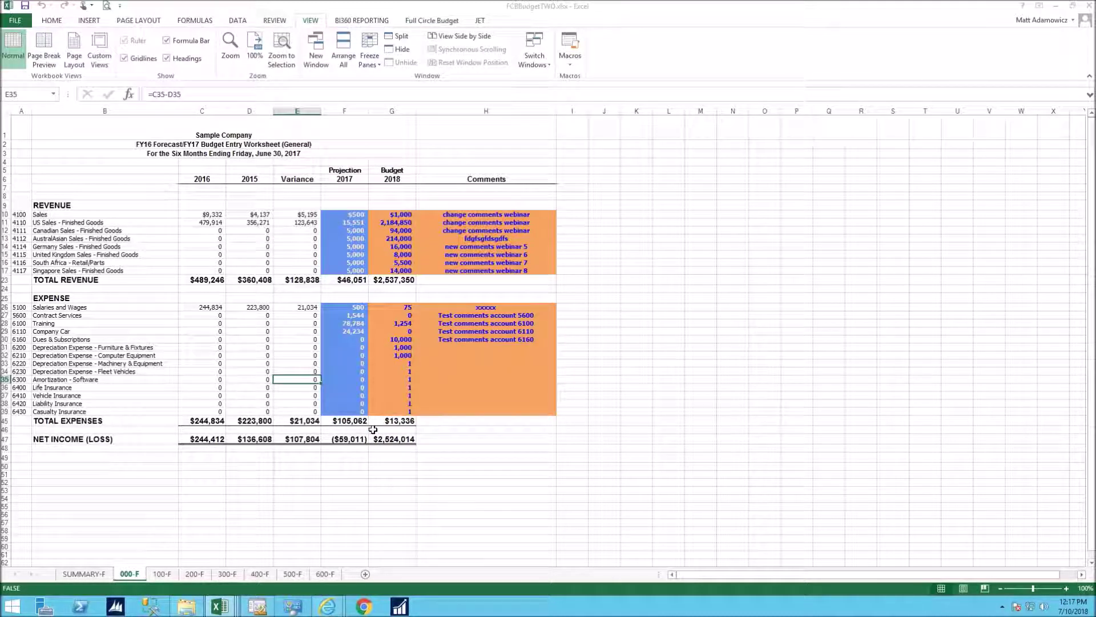
click(168, 58)
click(124, 58)
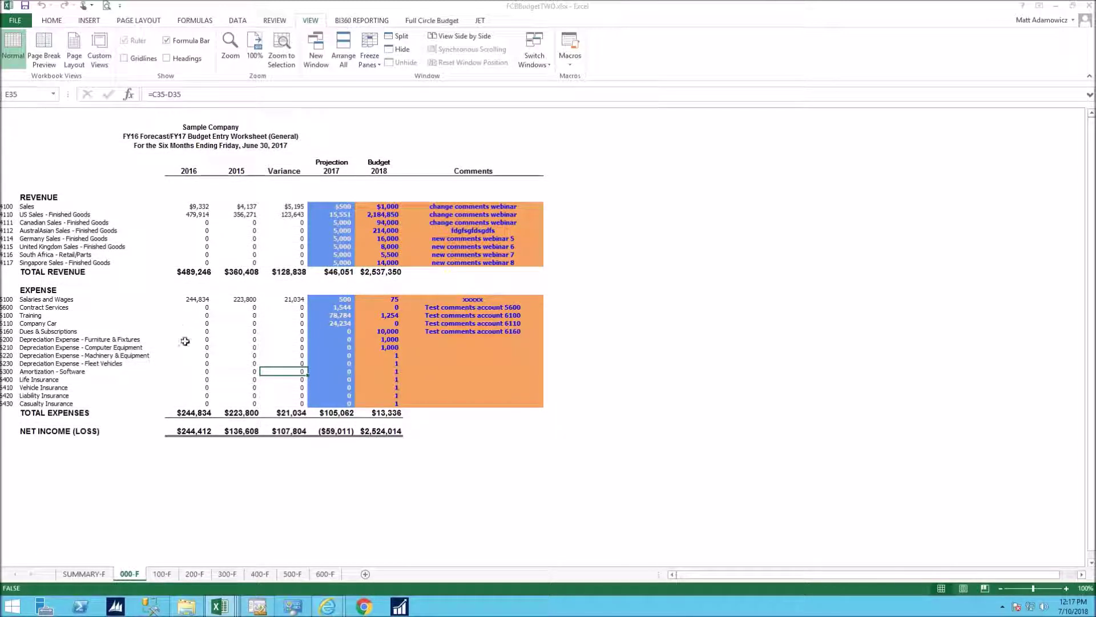
Inspect comment cells H10:H14 and the 400-F sheet, then return to 000-F General
click(340, 239)
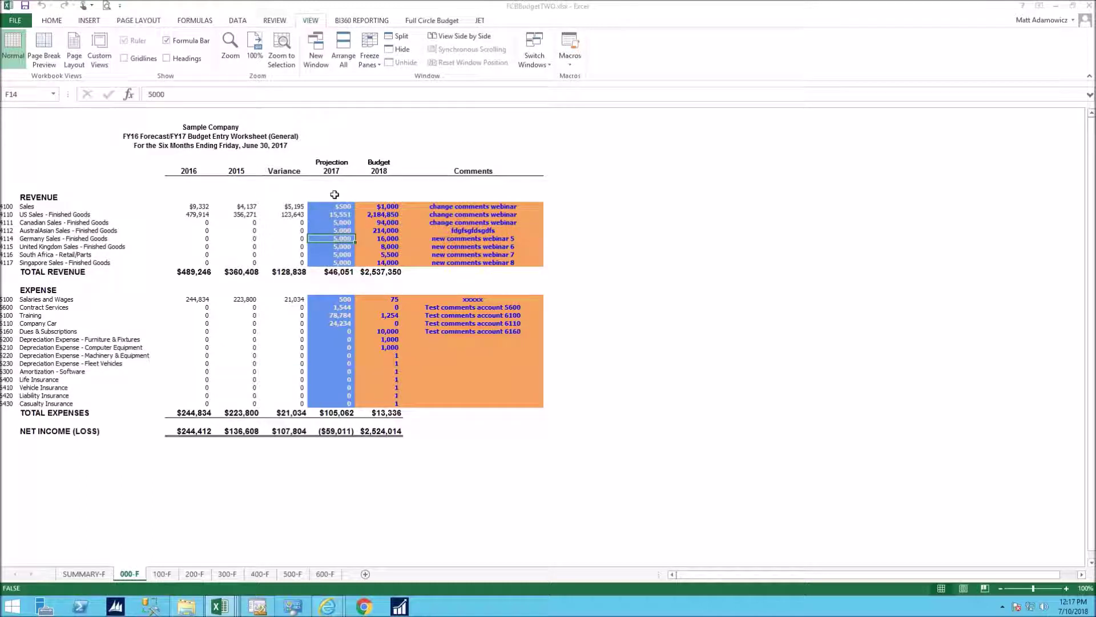
drag(410, 206, 411, 239)
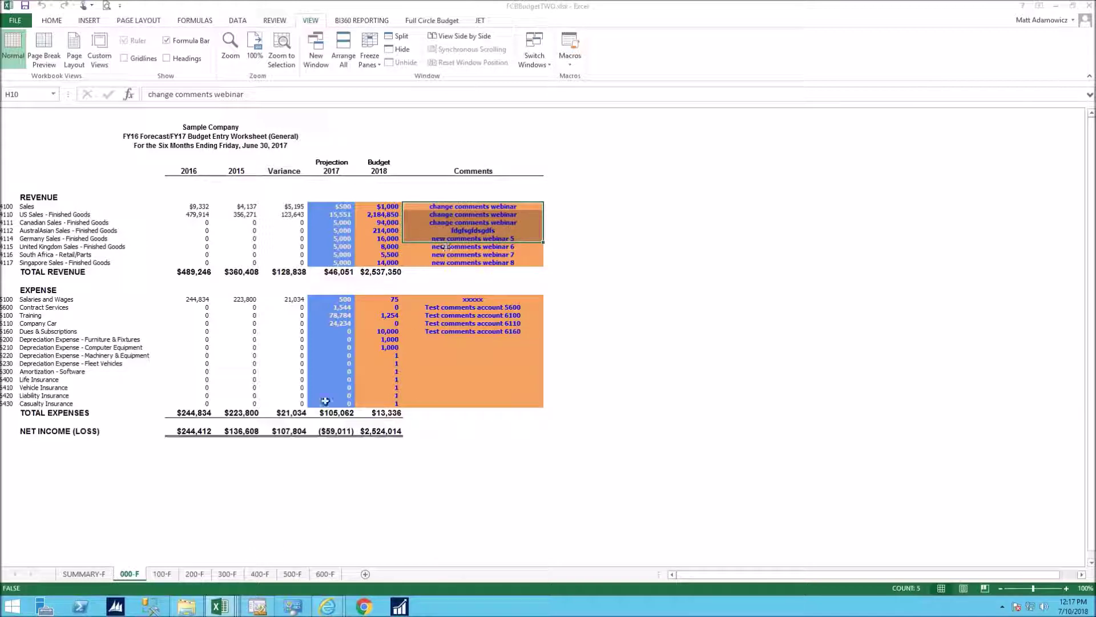
click(227, 574)
click(260, 573)
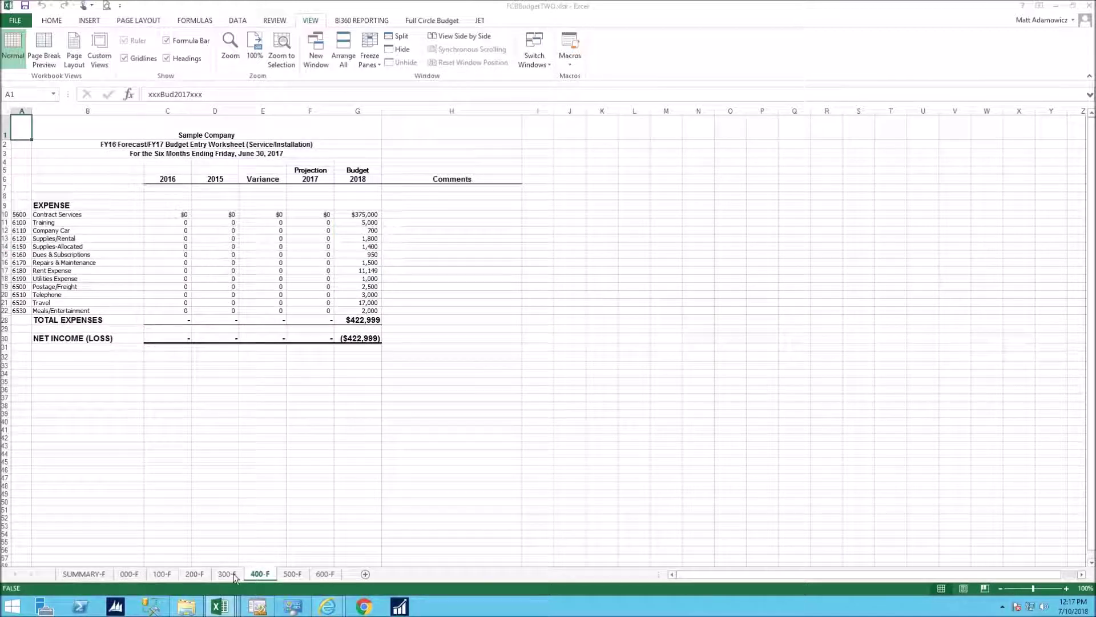
click(129, 574)
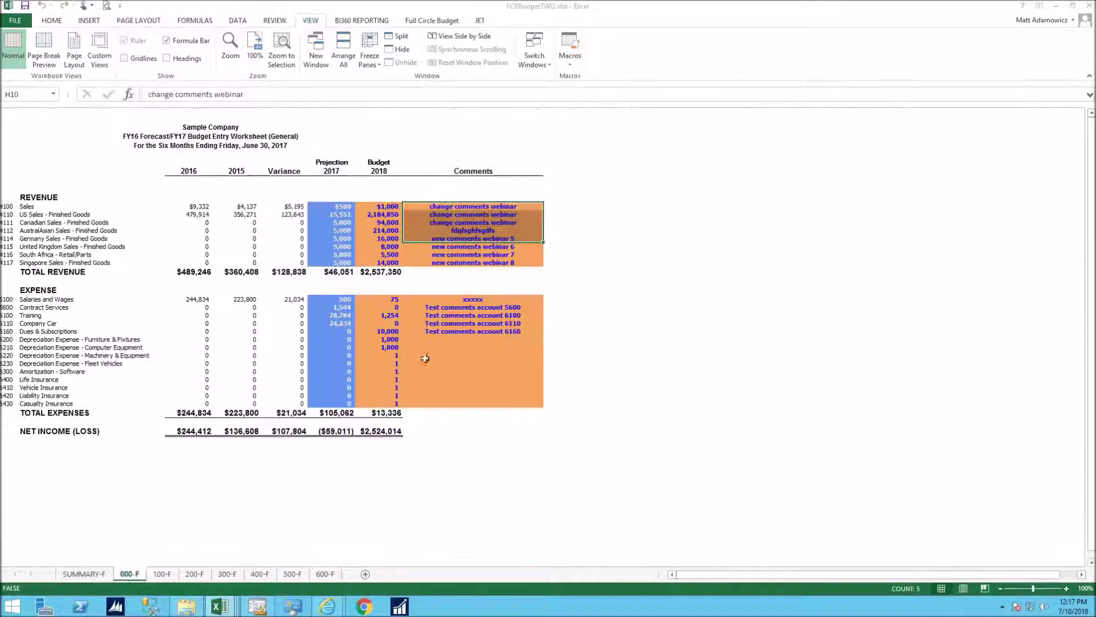
click(463, 216)
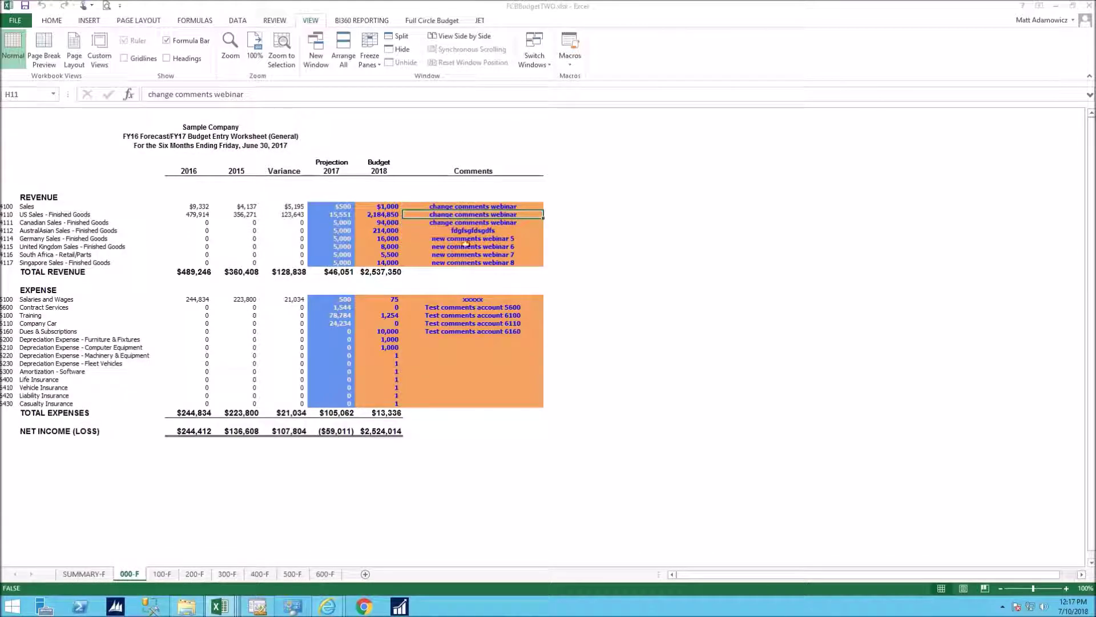
Enter 2017 projections of 2,000, 2,500 and 55,600 starting at US Sales F11
click(337, 214)
double_click(355, 215)
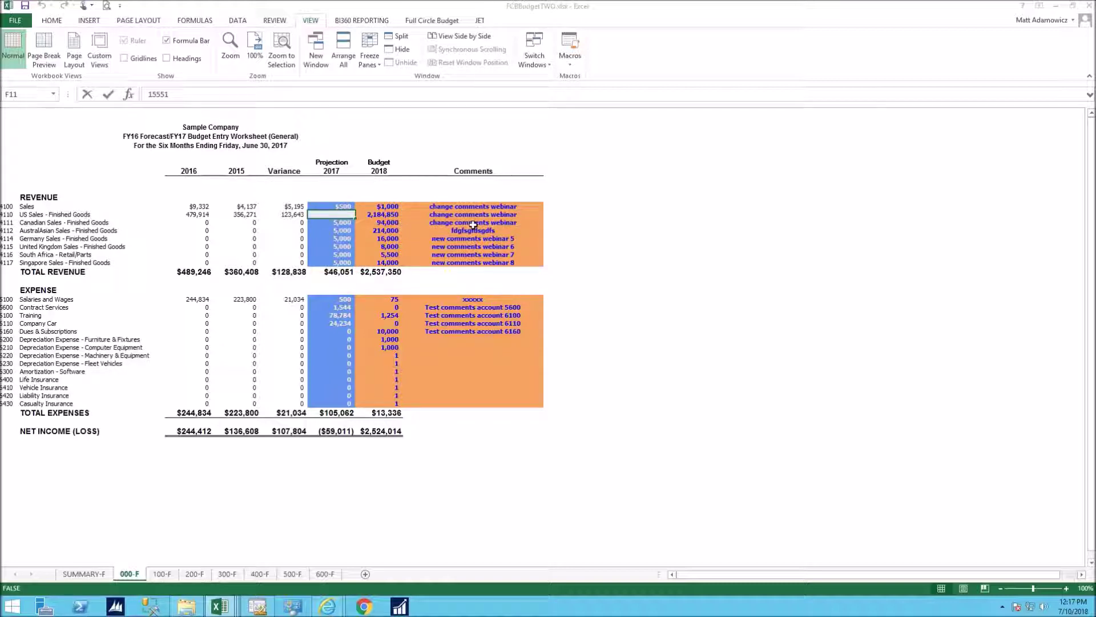
text(2000)
key(Return)
key(F2)
text(2500)
key(Return)
text(55,600)
key(Return)
Try deleting locked cells, including 2015 Salaries and Wages, and dismiss the protected-sheet warnings
key(Up)
key(Left)
key(Delete)
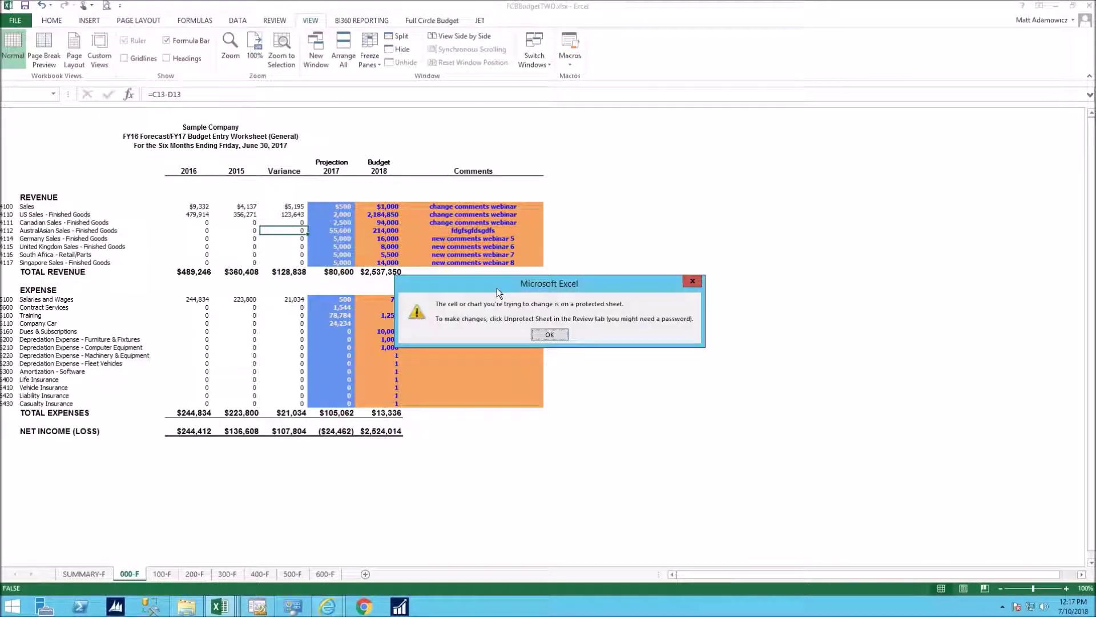
click(549, 335)
click(244, 298)
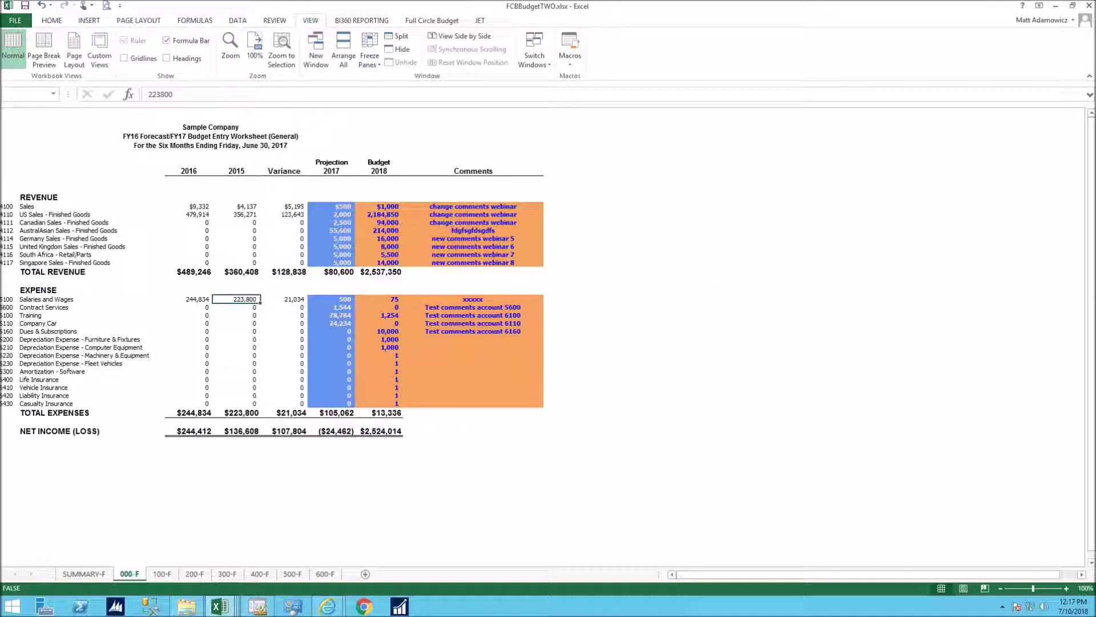
key(Delete)
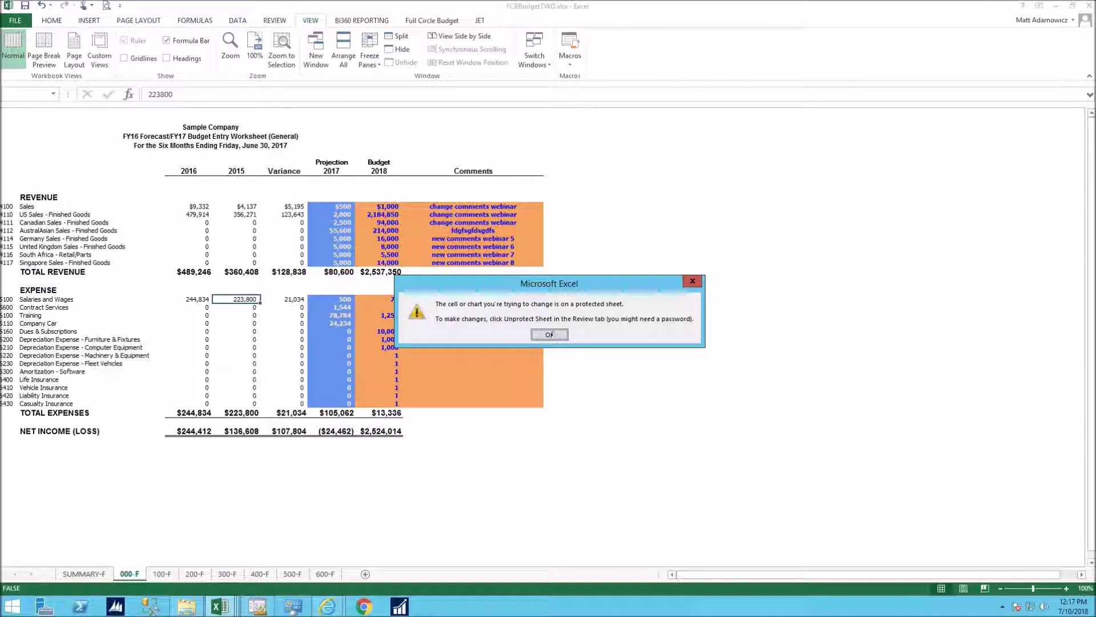
click(549, 334)
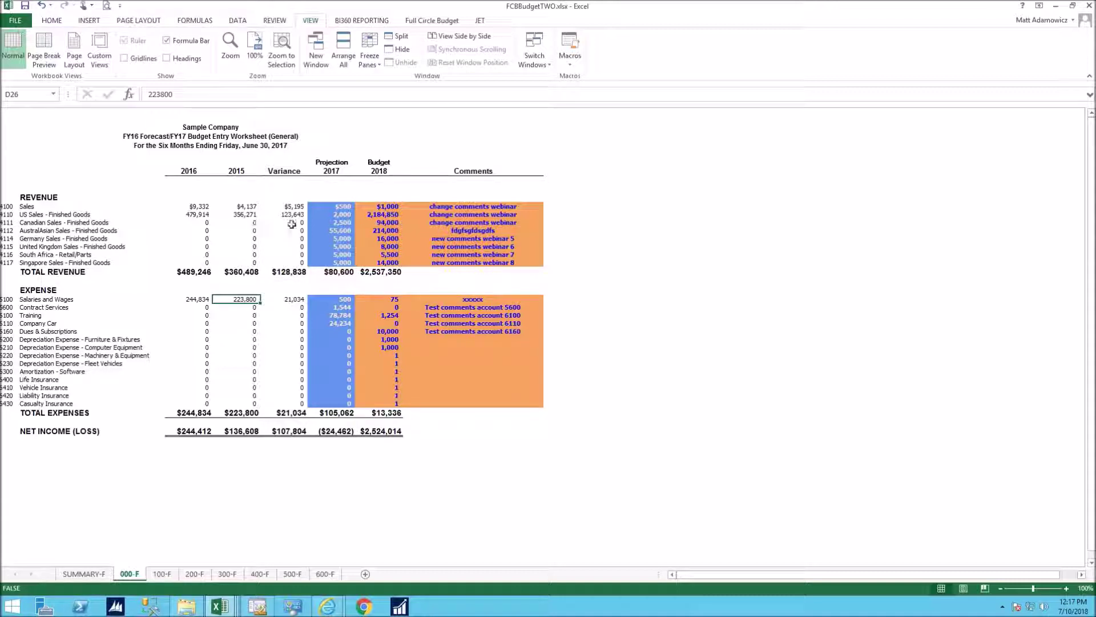
Set the 2018 budgets to 589,520 for US Sales and 1,515 for Canadian Sales
double_click(379, 213)
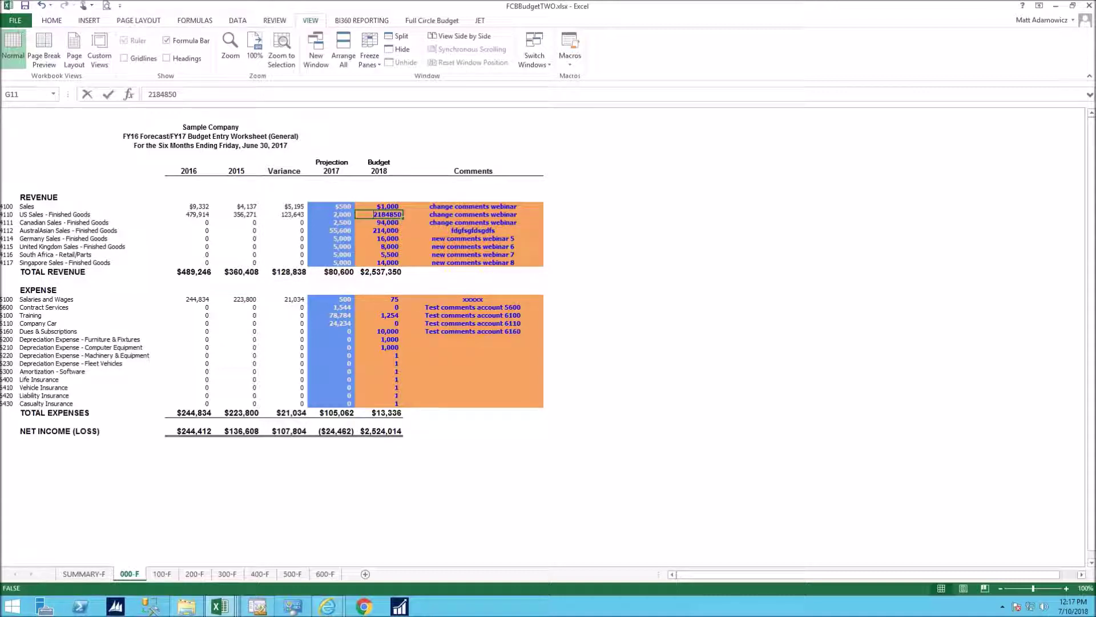
text(589,520)
key(Return)
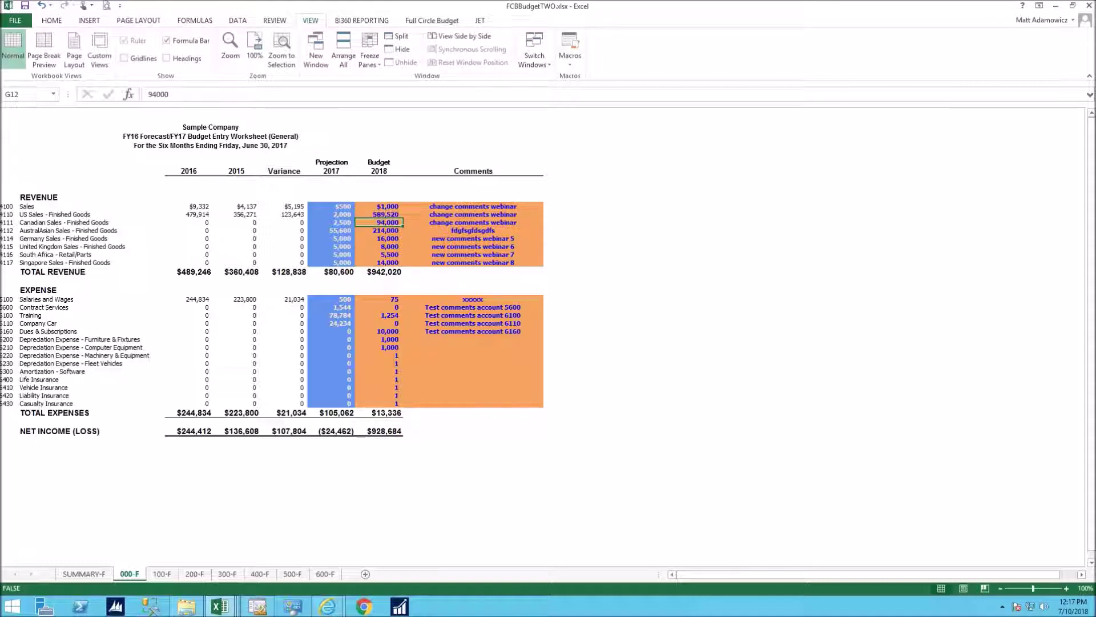
text(1515)
key(Return)
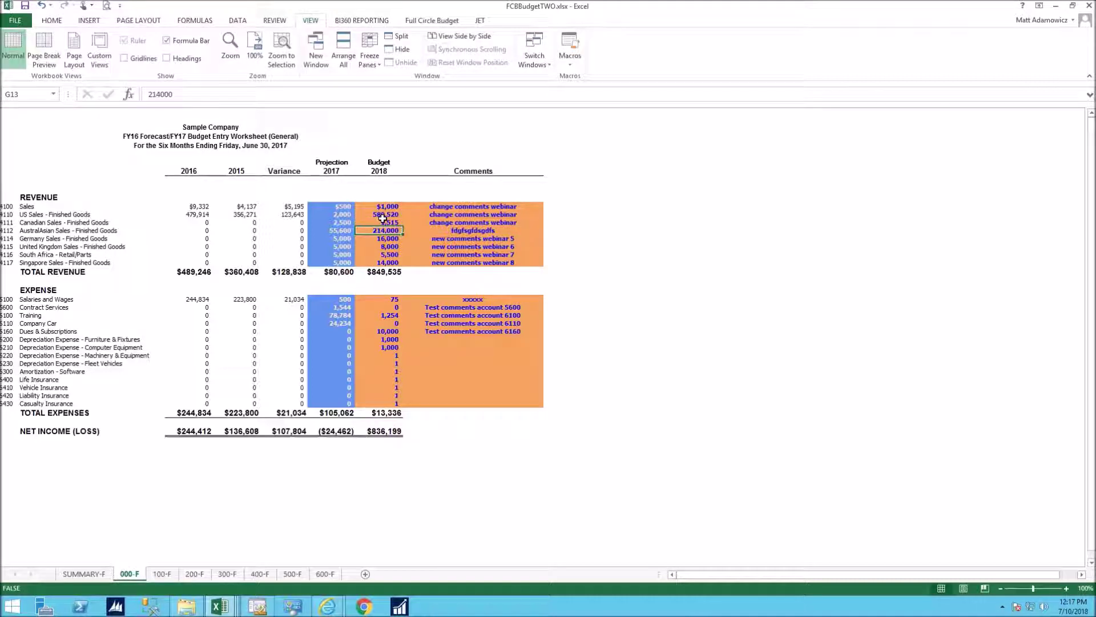
Change the AustralAsian Sales comment to 'updating comments'
click(434, 230)
key(F2)
text(updating comme)
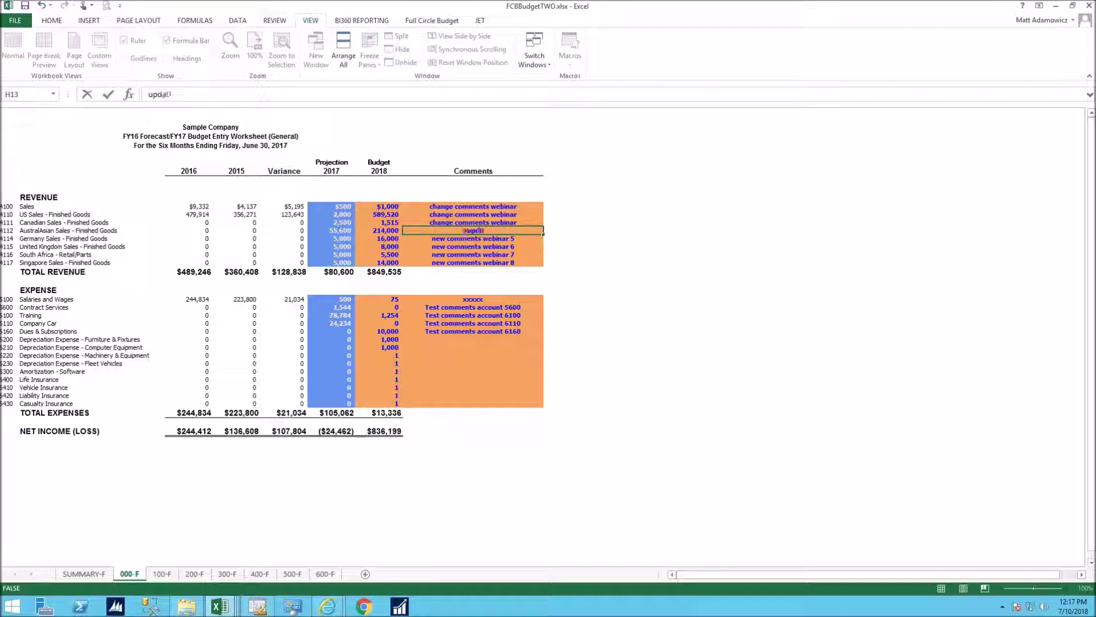
text(nts)
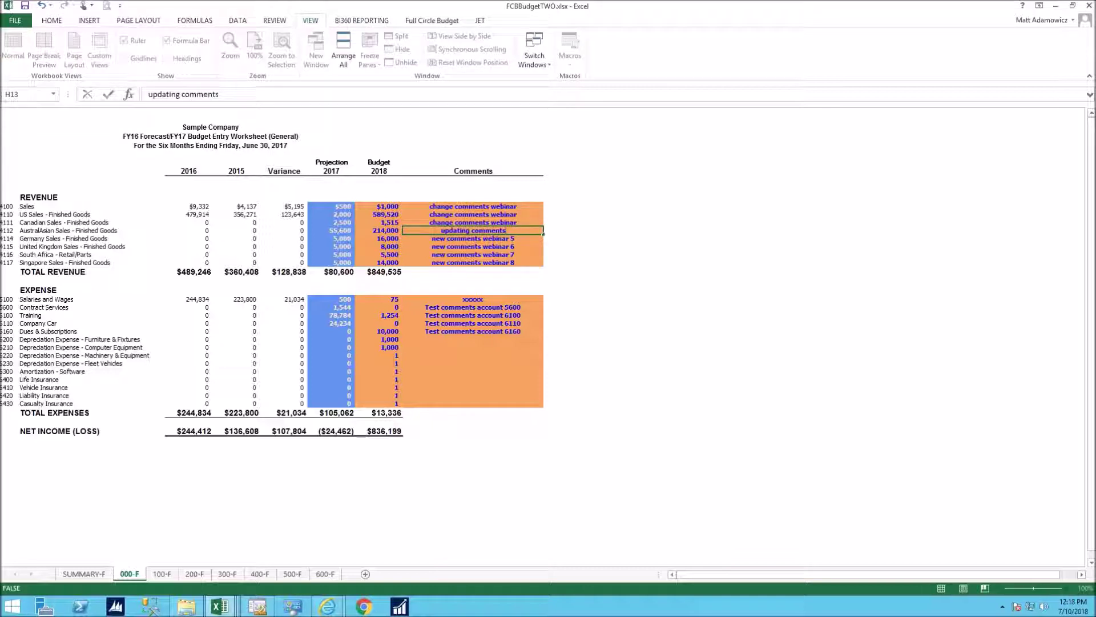
key(Return)
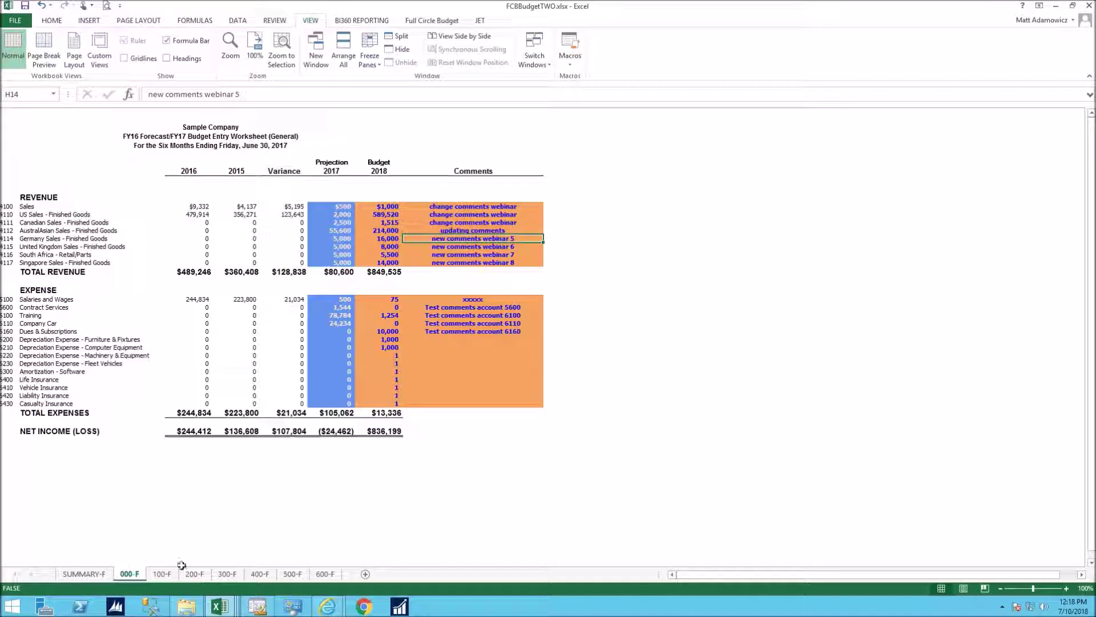
On sheet 100-F enter projections 3,000 and 2,550 in F11:F12, then return to 000-F
click(162, 573)
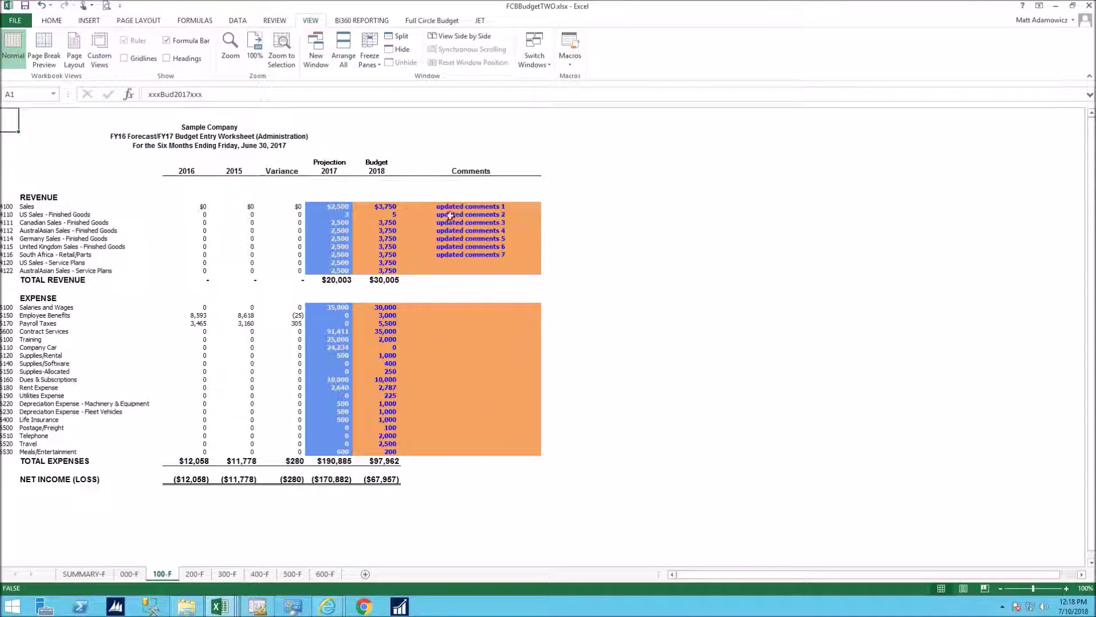
click(343, 214)
text(3000)
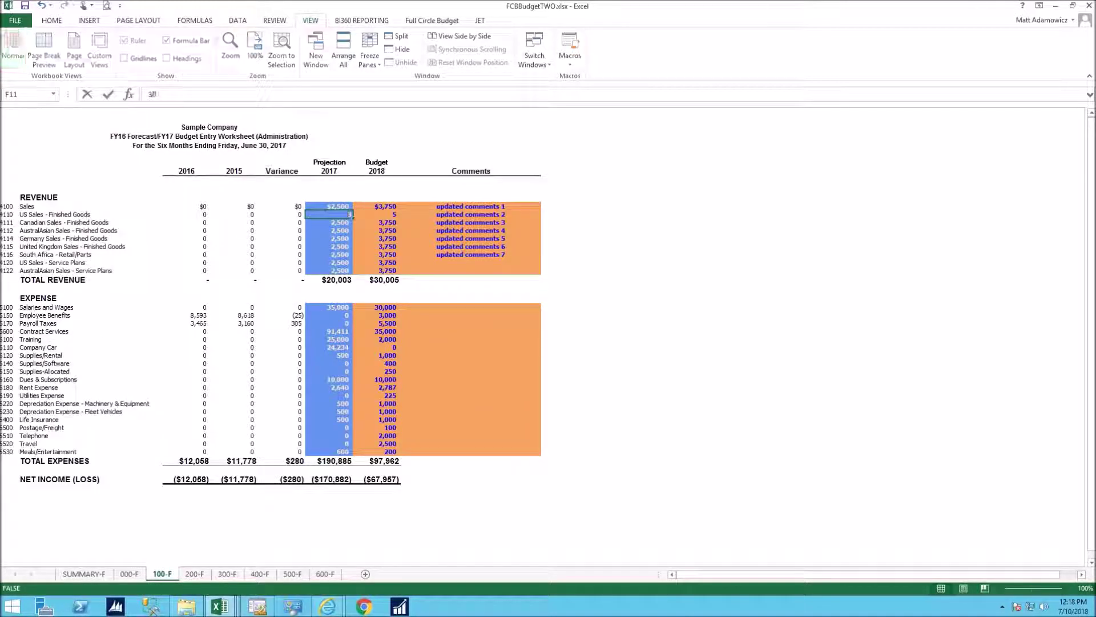
key(Return)
text(2550)
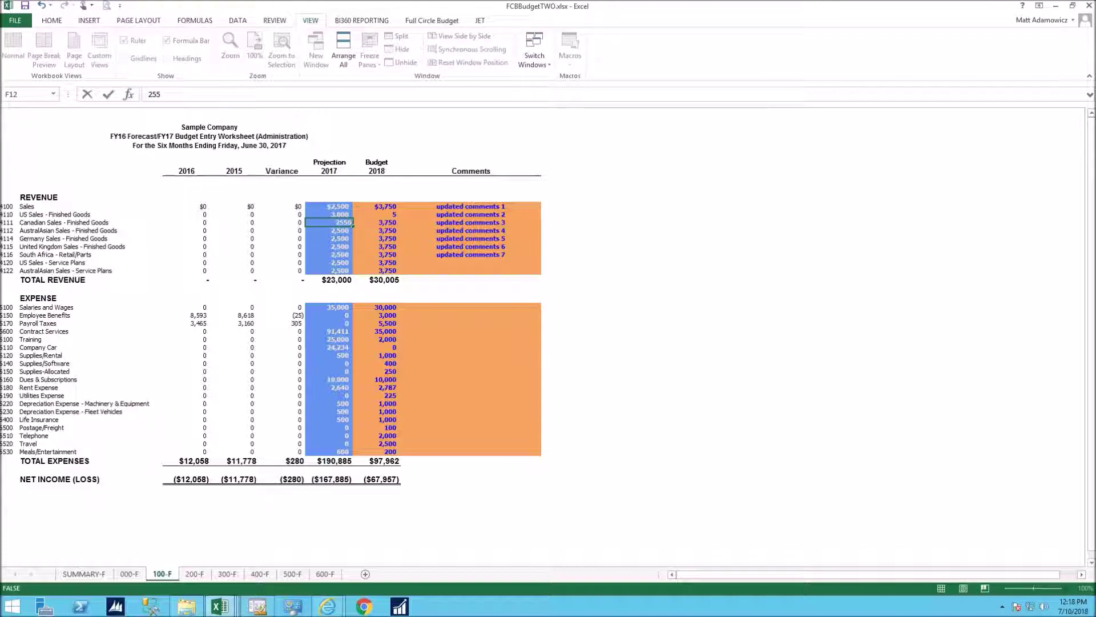
key(Return)
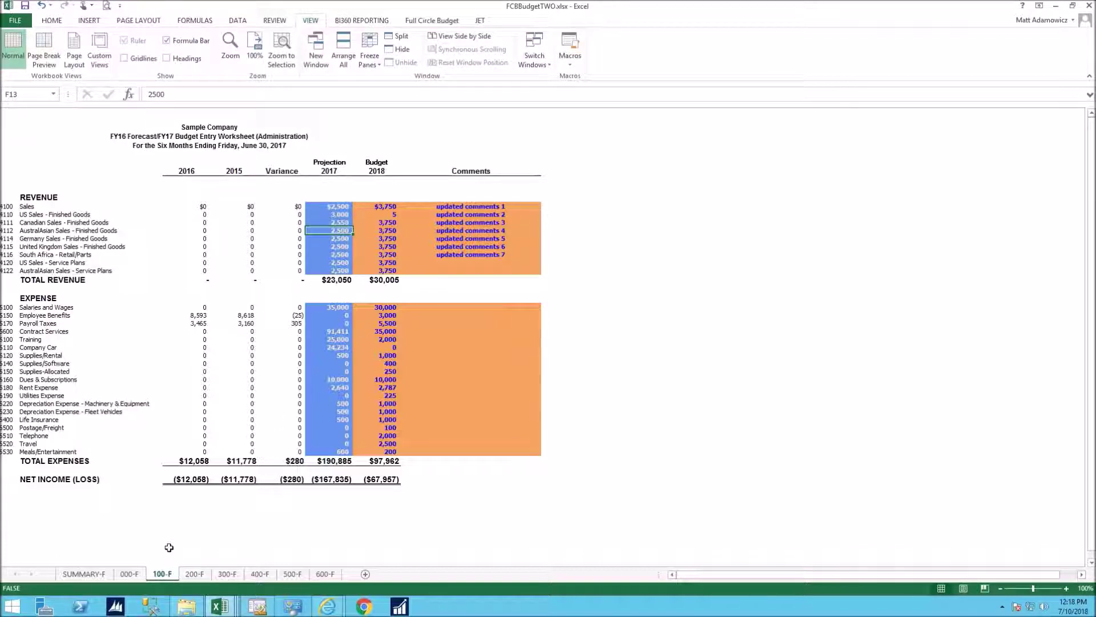
click(130, 574)
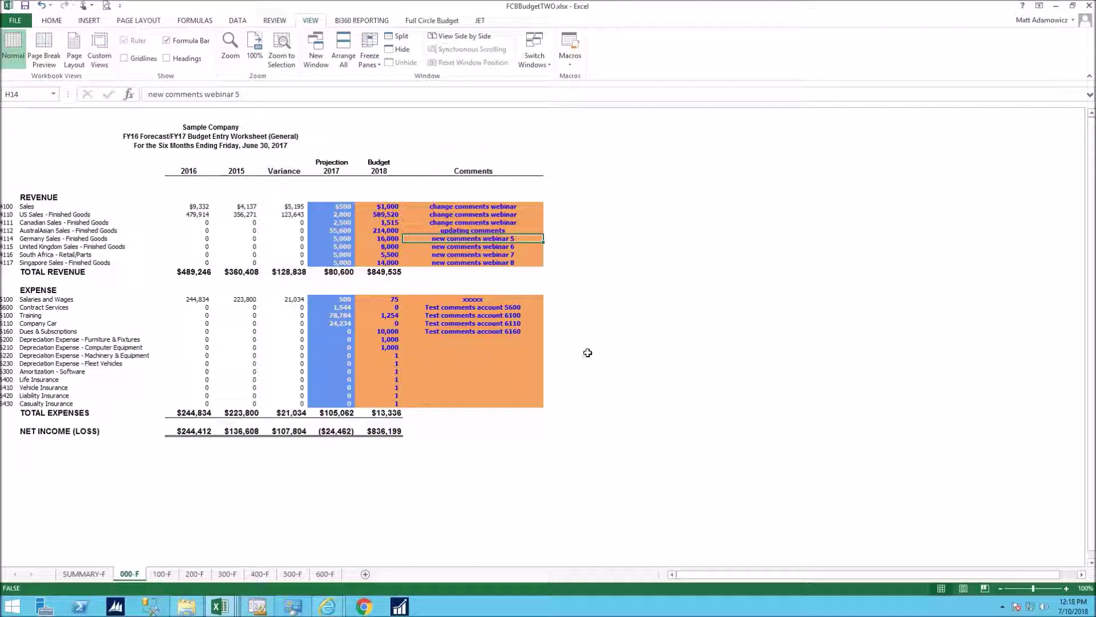
Run Full Circle Budget > Save Budgets from the cell right-click menu
click(334, 462)
right_click(336, 461)
mouse_move(375, 454)
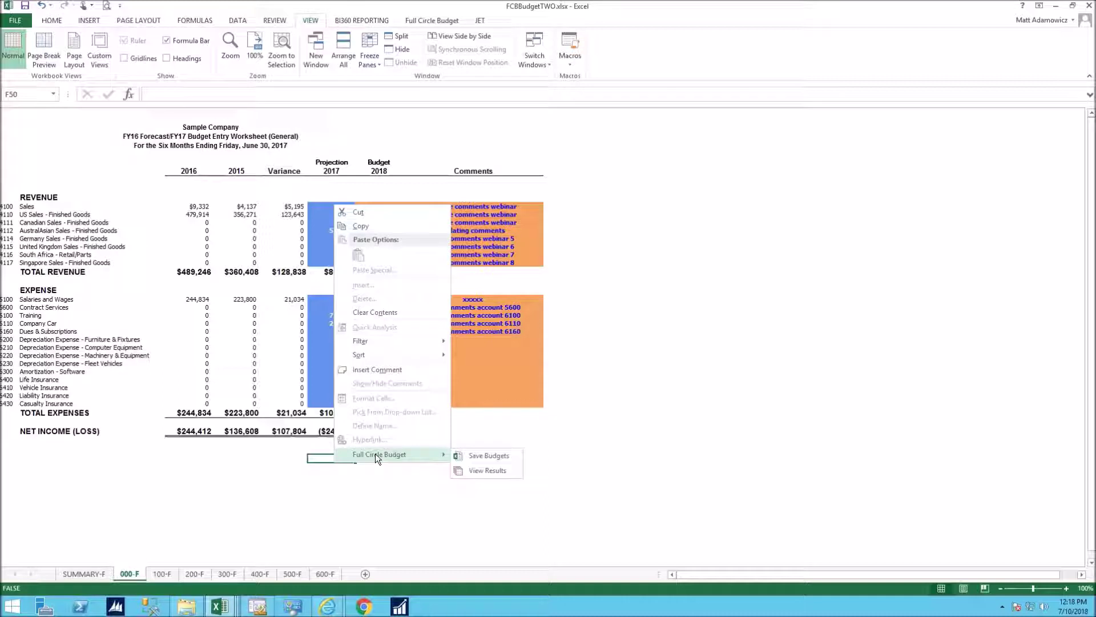
click(485, 455)
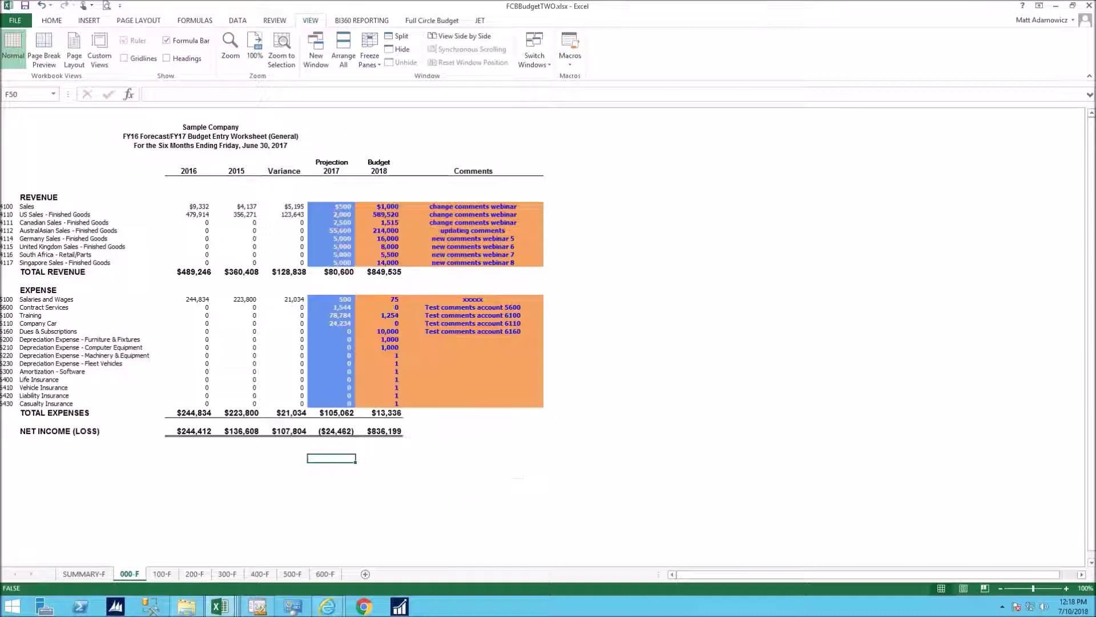
Save the workbook file, answering No to writing back pending changes
click(24, 7)
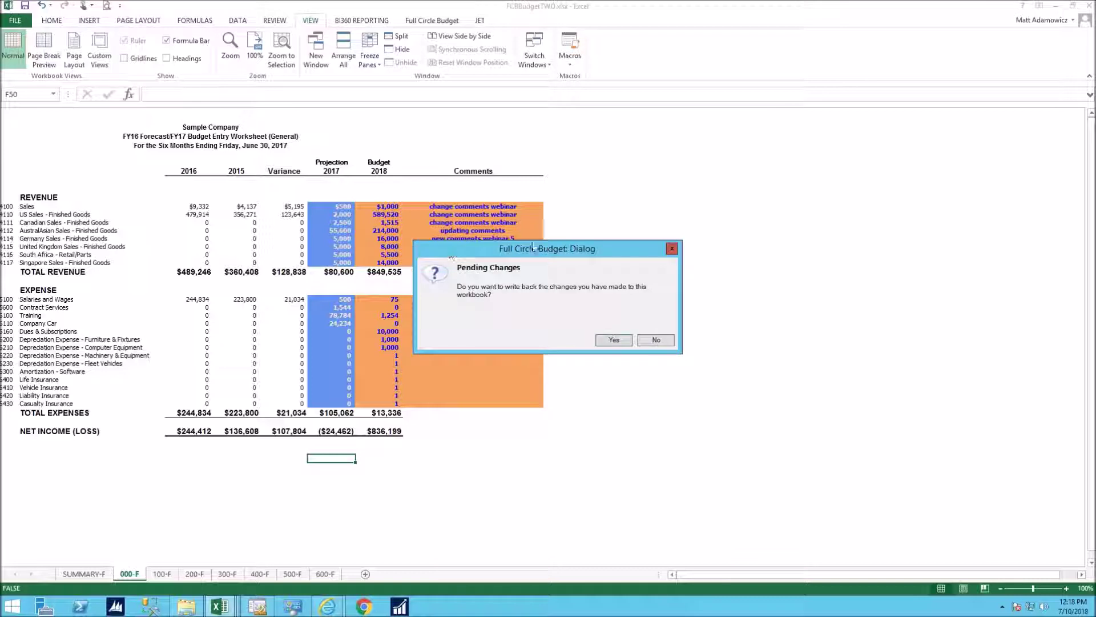
drag(544, 262, 538, 298)
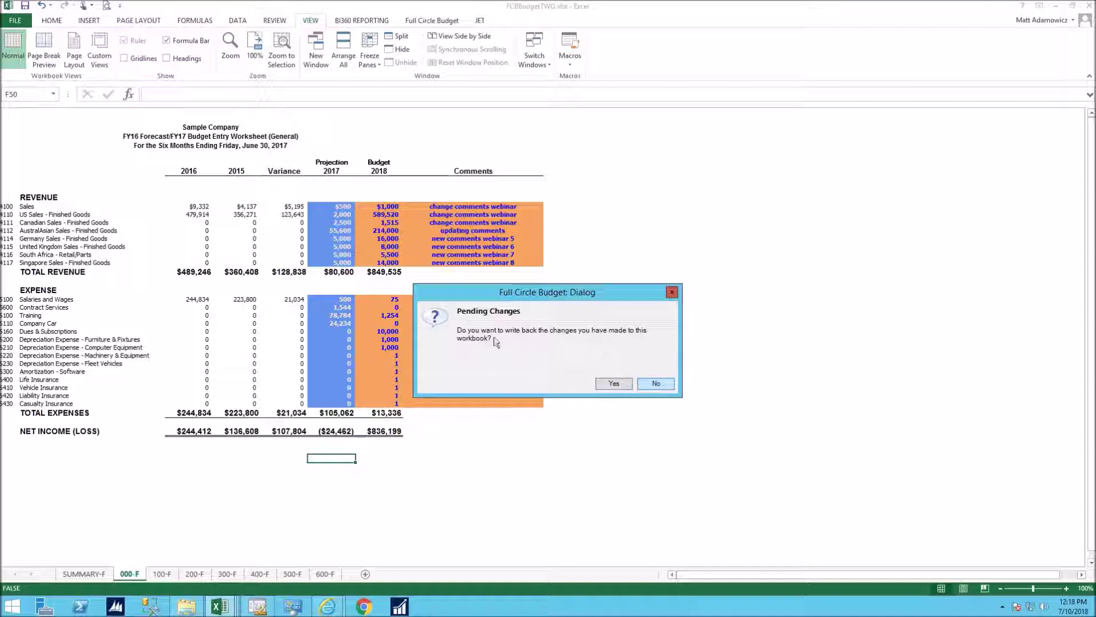
click(654, 384)
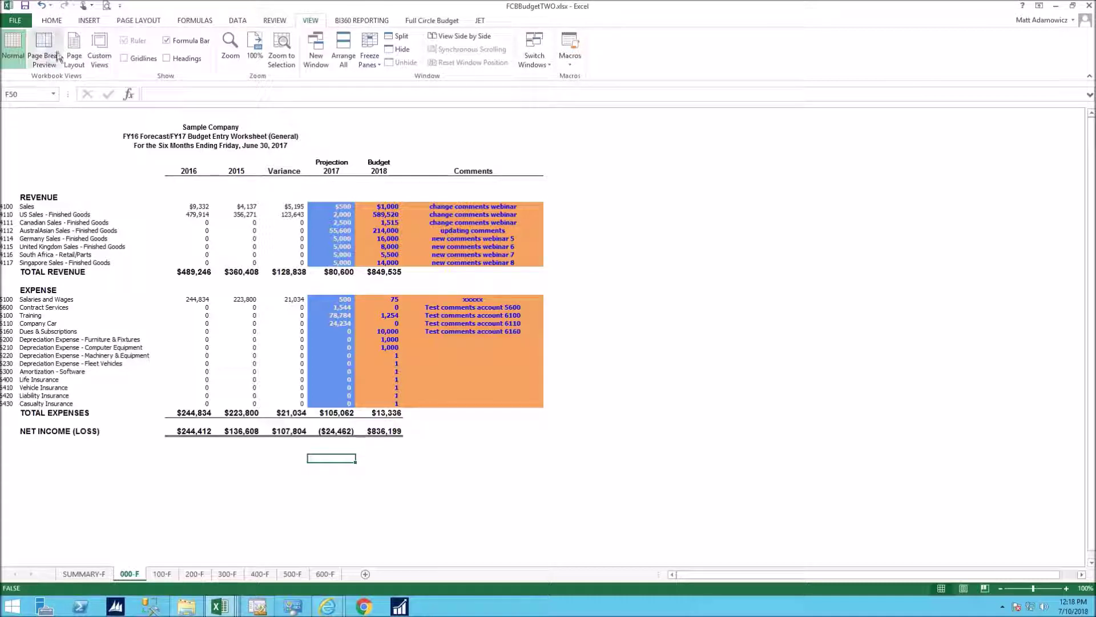
Process sheets 000-F and 100-F with Save to write their values back to the budget
click(428, 23)
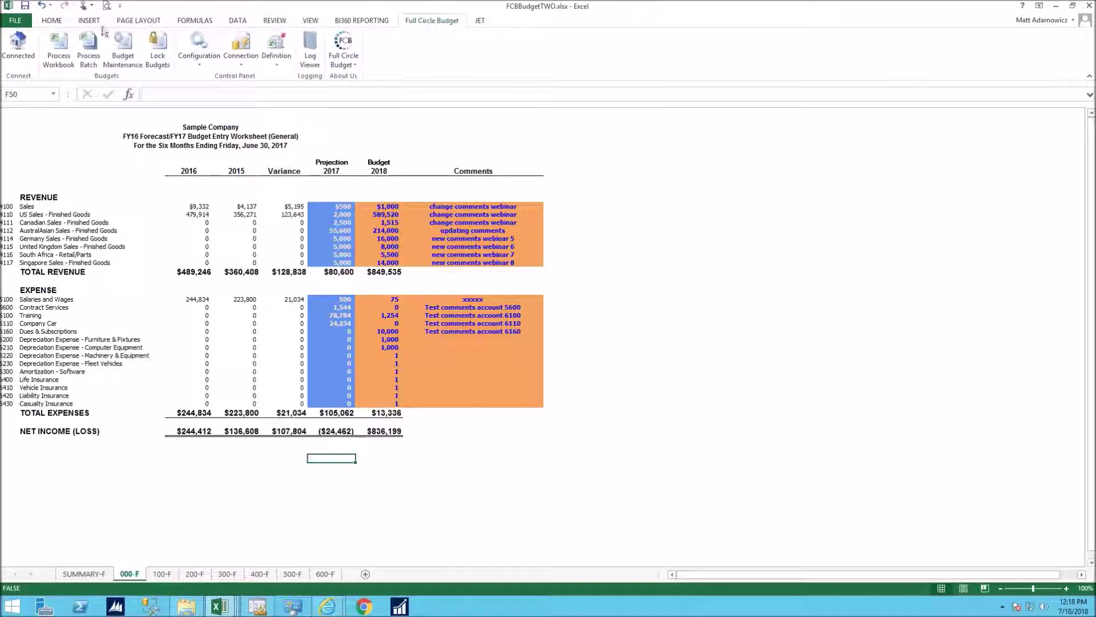
click(56, 48)
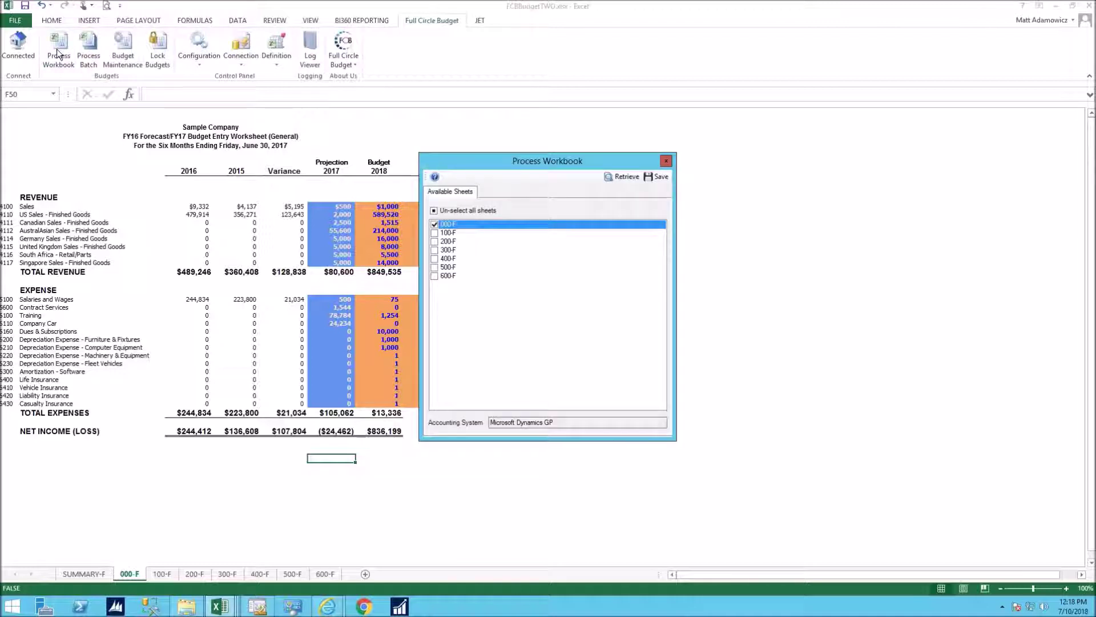
click(435, 233)
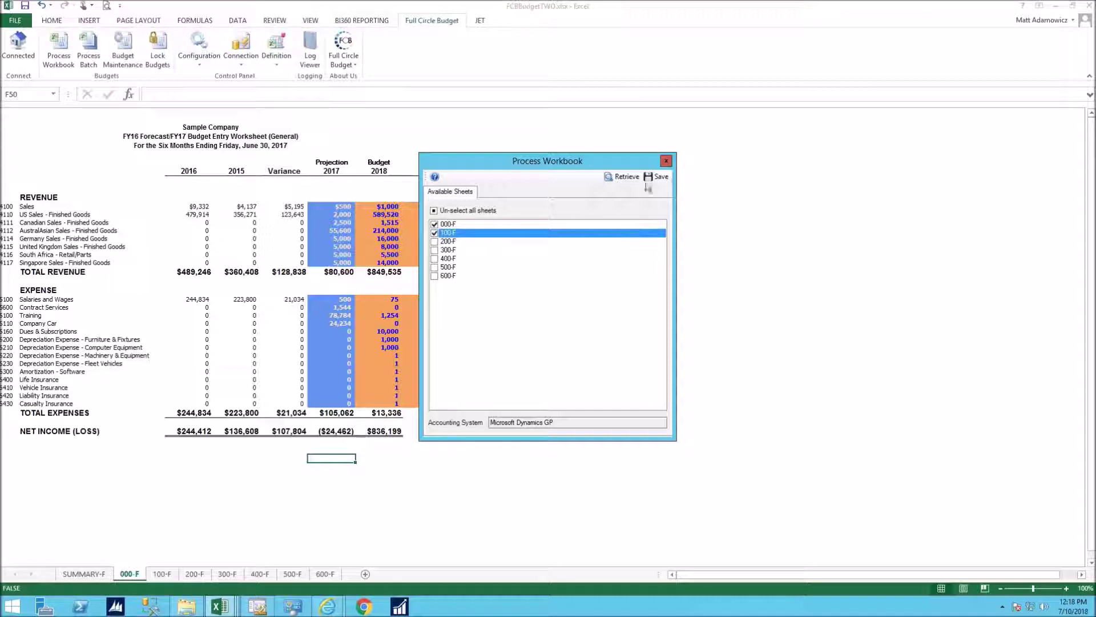
click(653, 177)
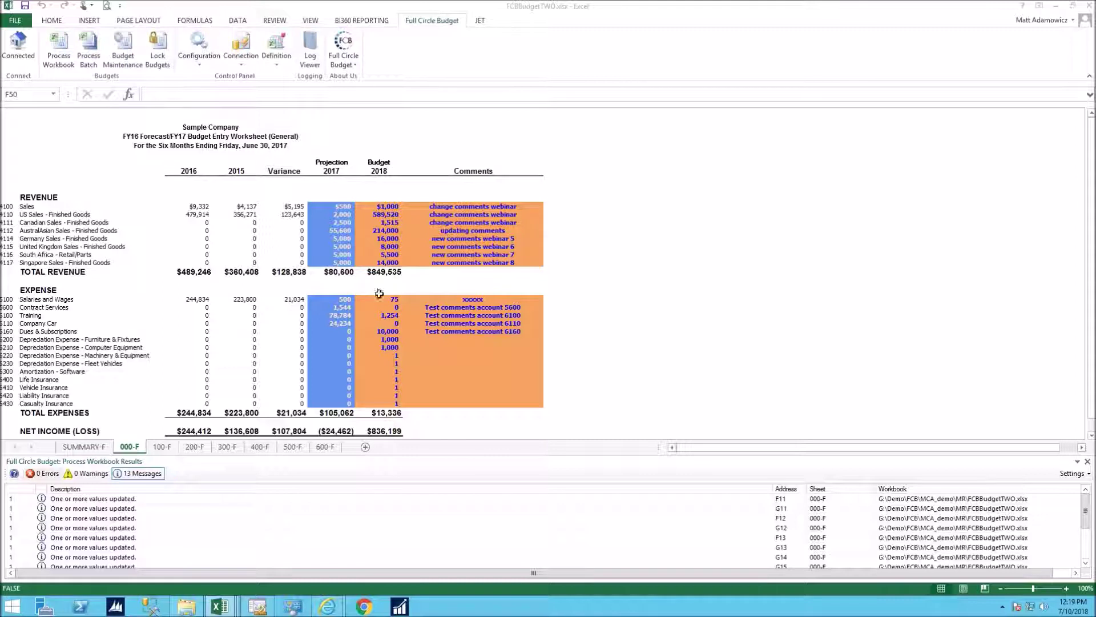
Step through the update messages to cells F11, G11, F12, F13, G13 and G14
click(97, 499)
click(97, 508)
click(97, 518)
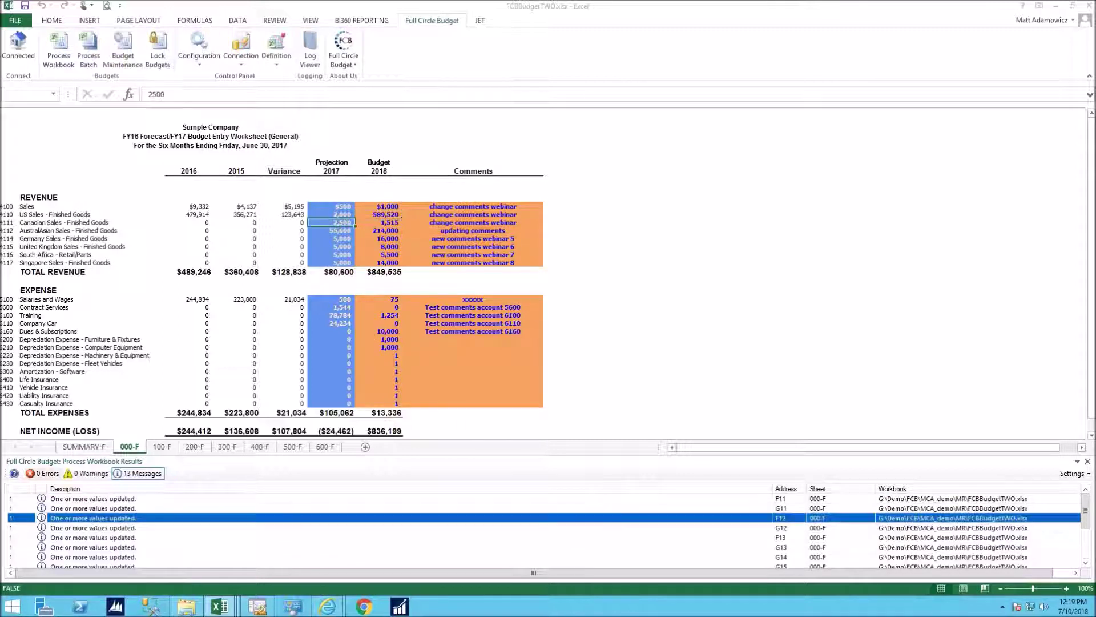
click(130, 518)
click(120, 537)
click(118, 547)
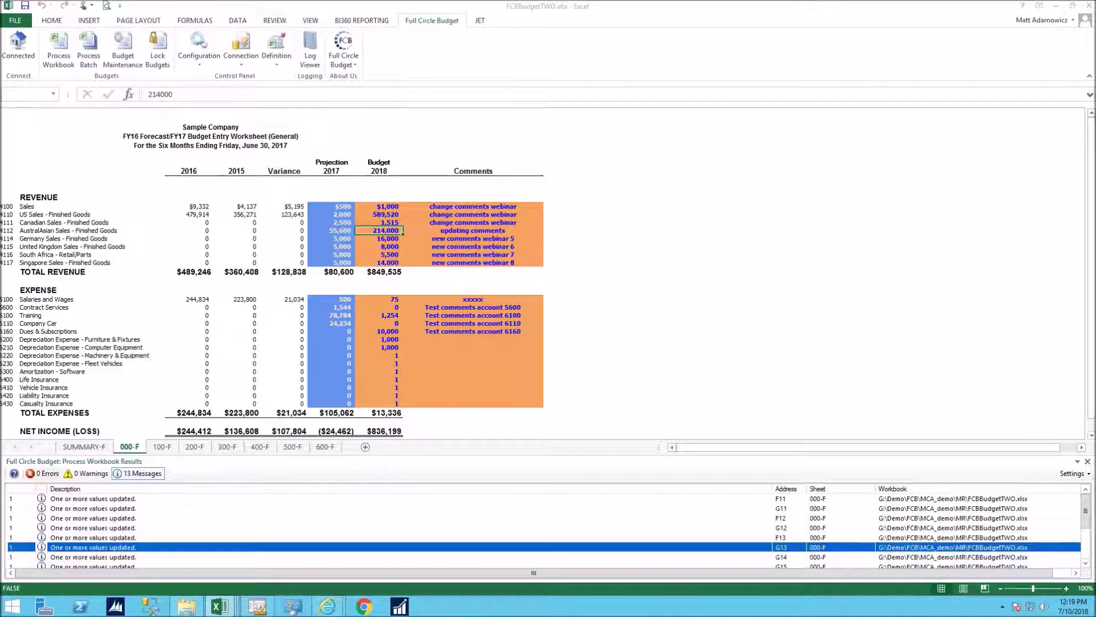
click(116, 557)
Set the 000-F projections F11:F13 to 3,500, 4,500 and 5,600
double_click(345, 214)
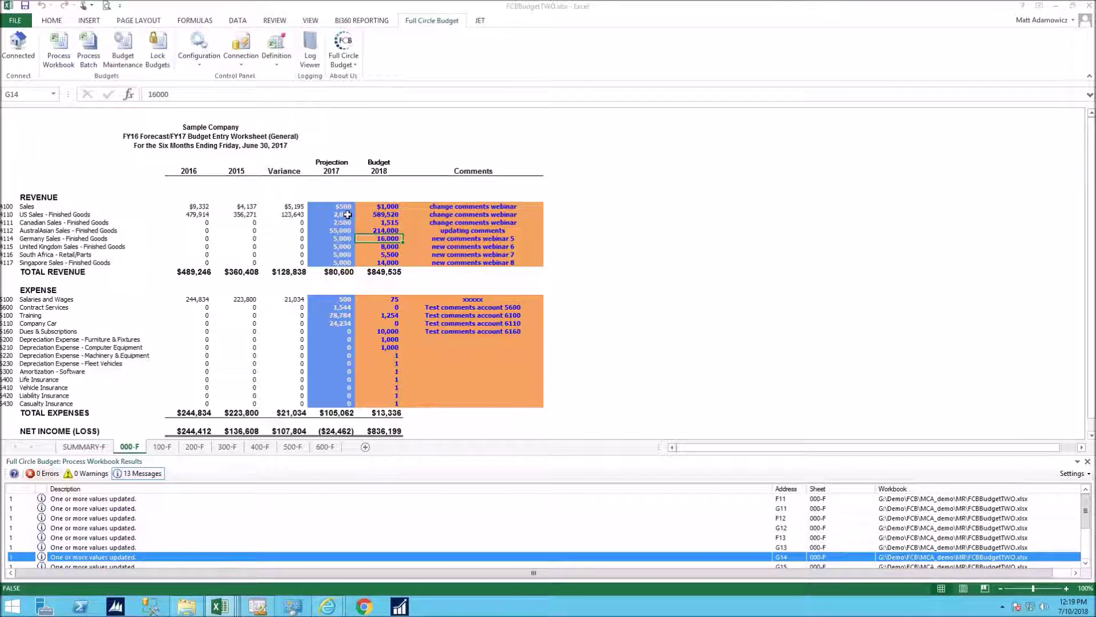
text(3,500)
key(Return)
text(4500)
key(ctrl+Return)
key(Down)
text(5600)
key(Return)
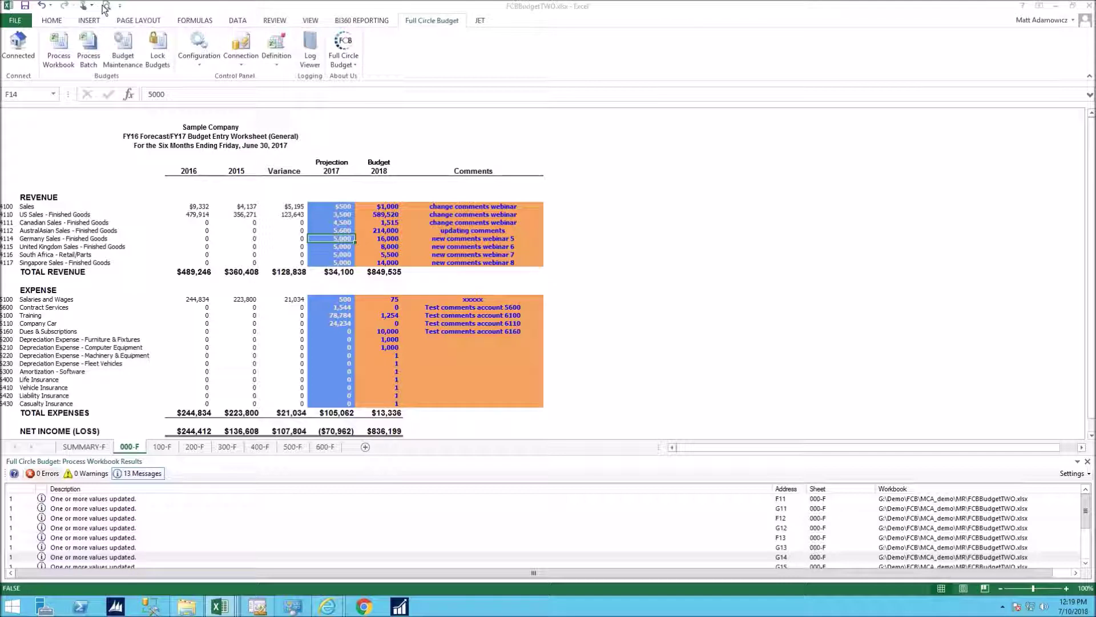
click(50, 45)
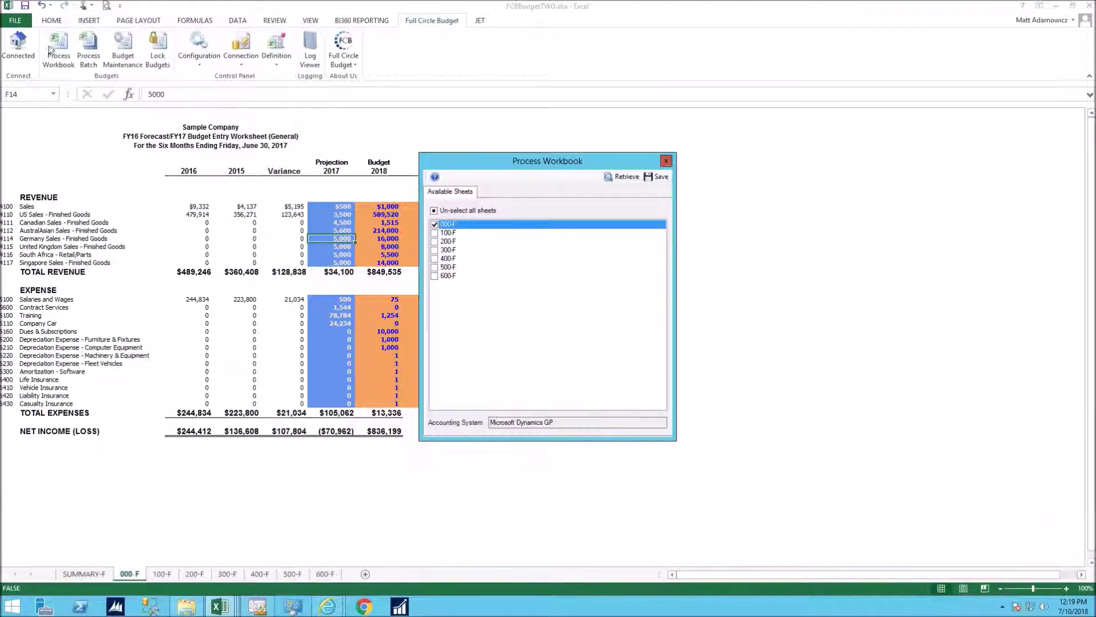
Retrieve sheet 000-F, then save it back to the budget via Process Workbook
click(638, 179)
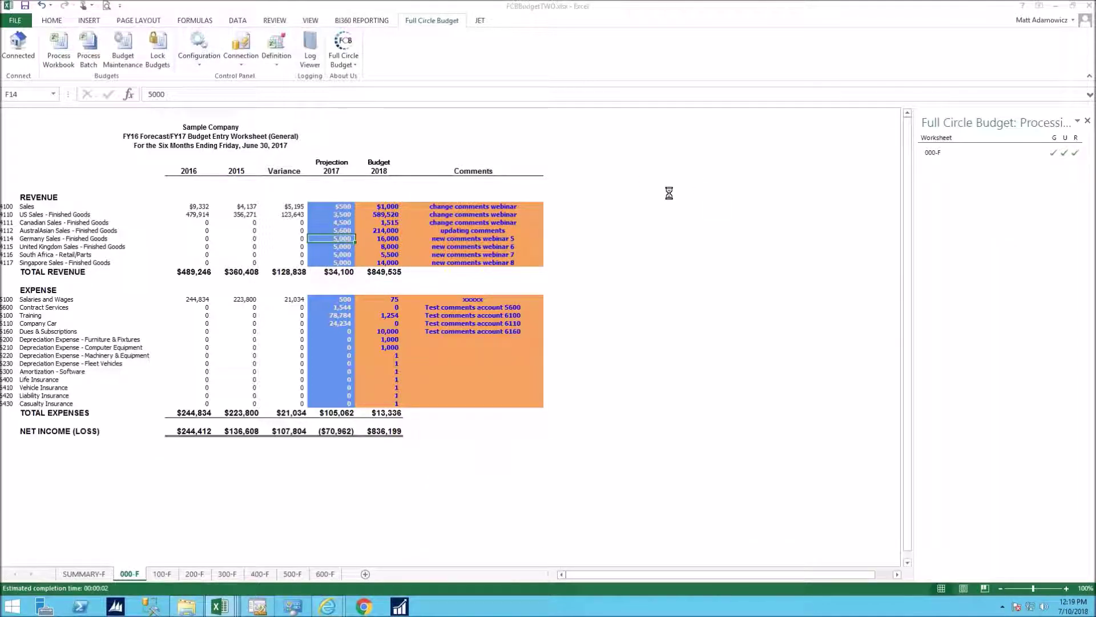
click(58, 46)
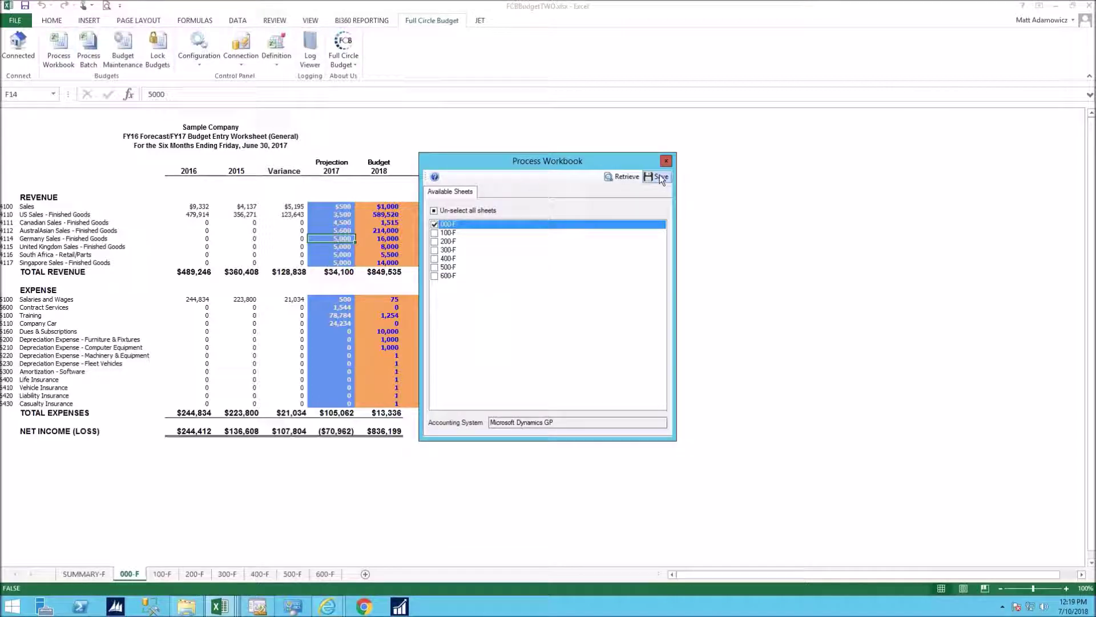
click(658, 176)
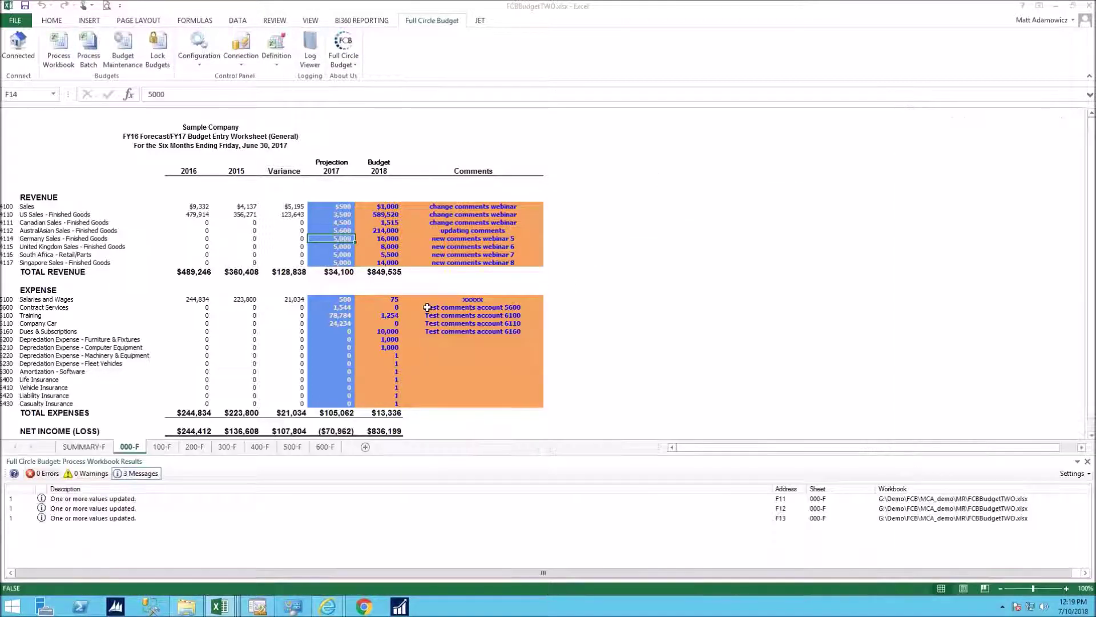
Check the F11, F12 and F13 update messages and close the results pane
click(100, 498)
click(100, 509)
click(99, 518)
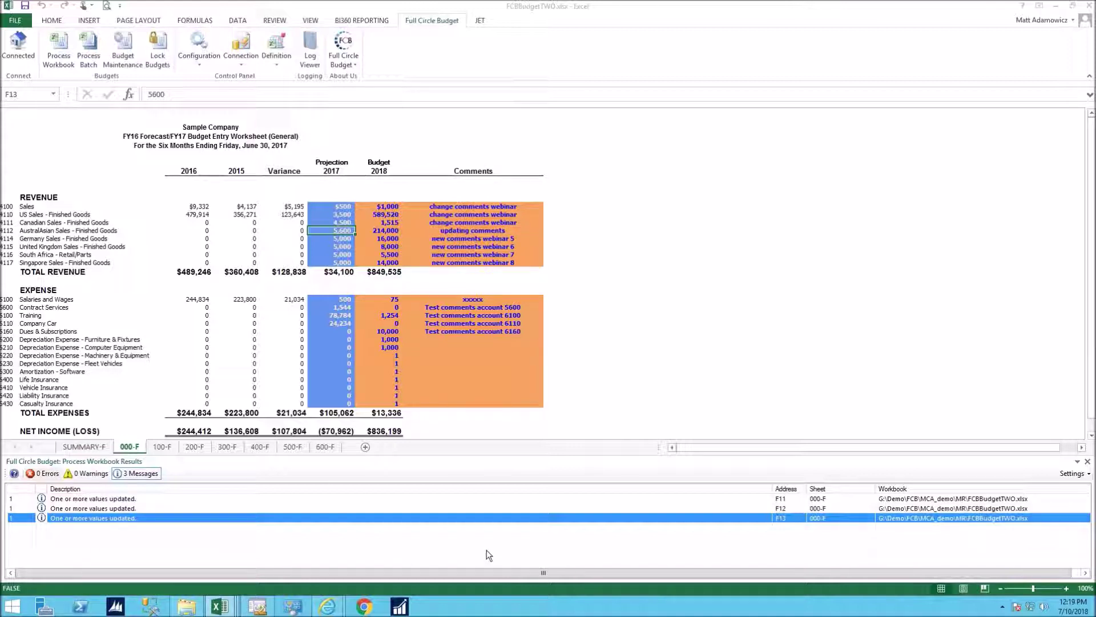
click(1089, 464)
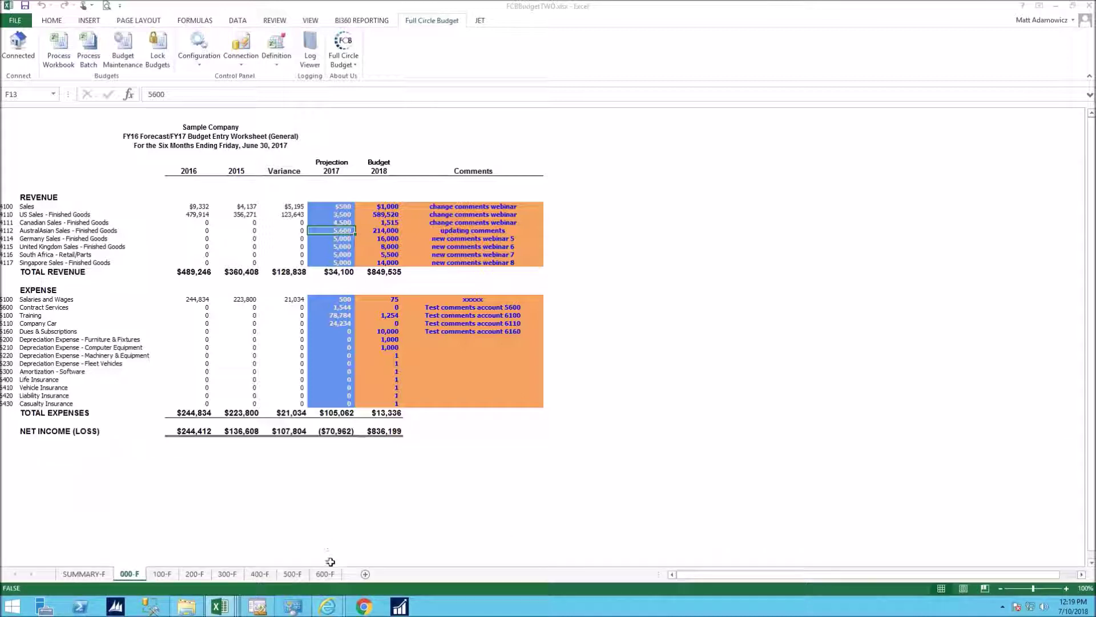
Download the ForecastPlusBudgetTWO report from Management Reporter as a Microsoft Excel file
mouse_move(332, 610)
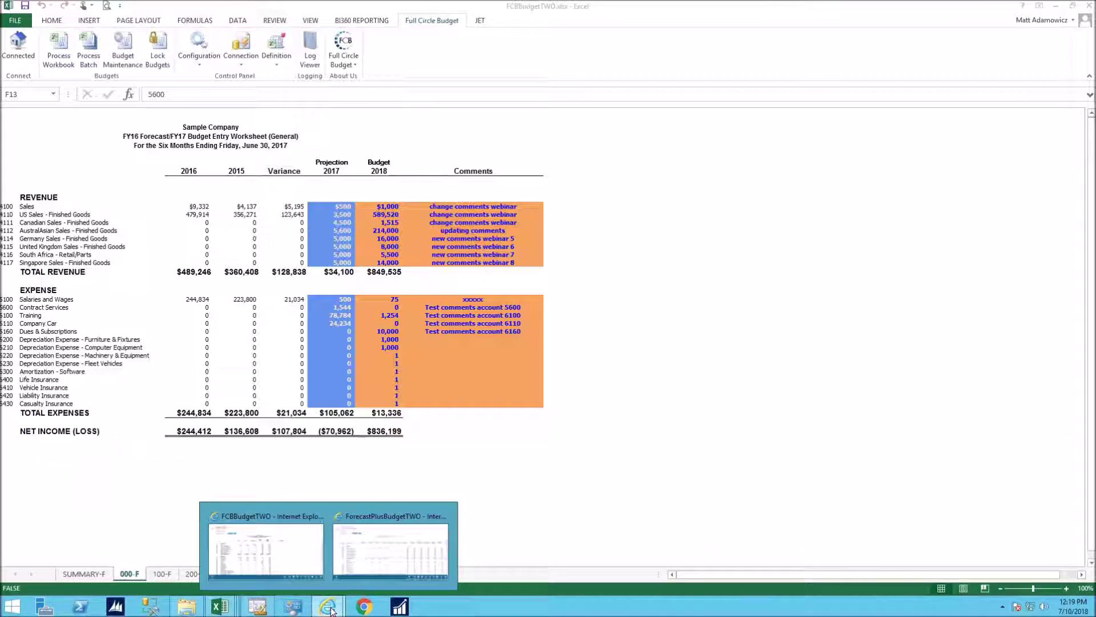
click(392, 540)
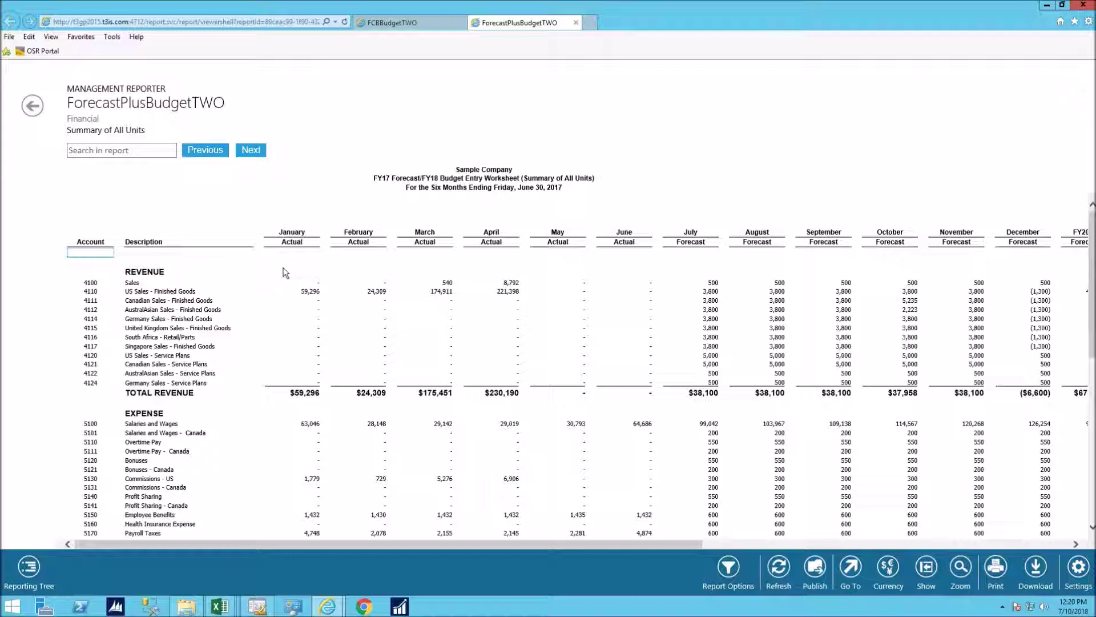
click(28, 567)
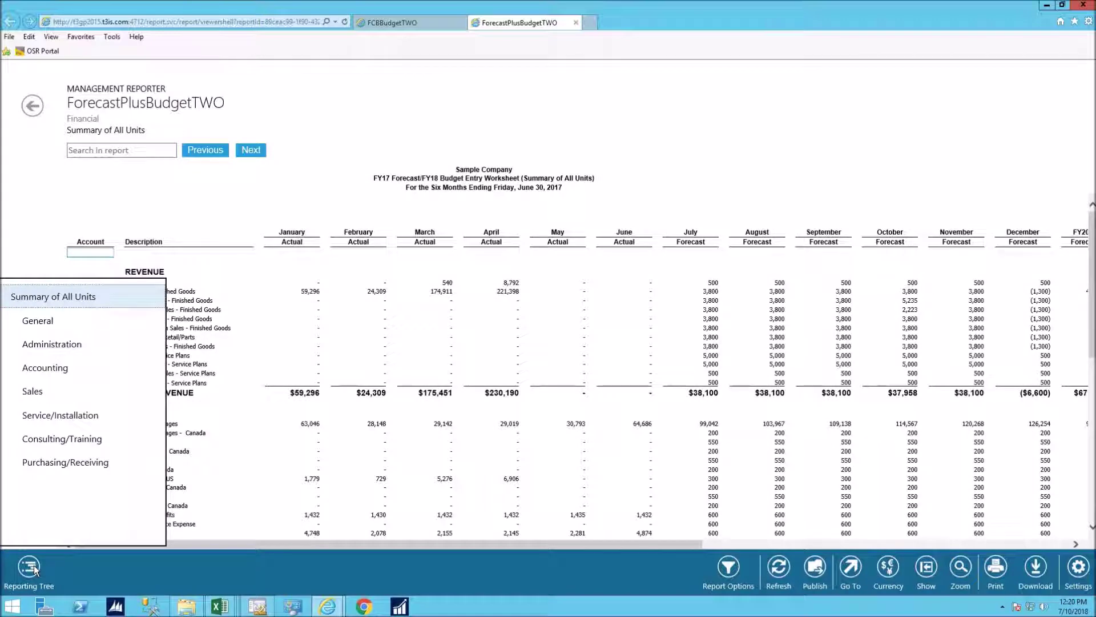
click(553, 534)
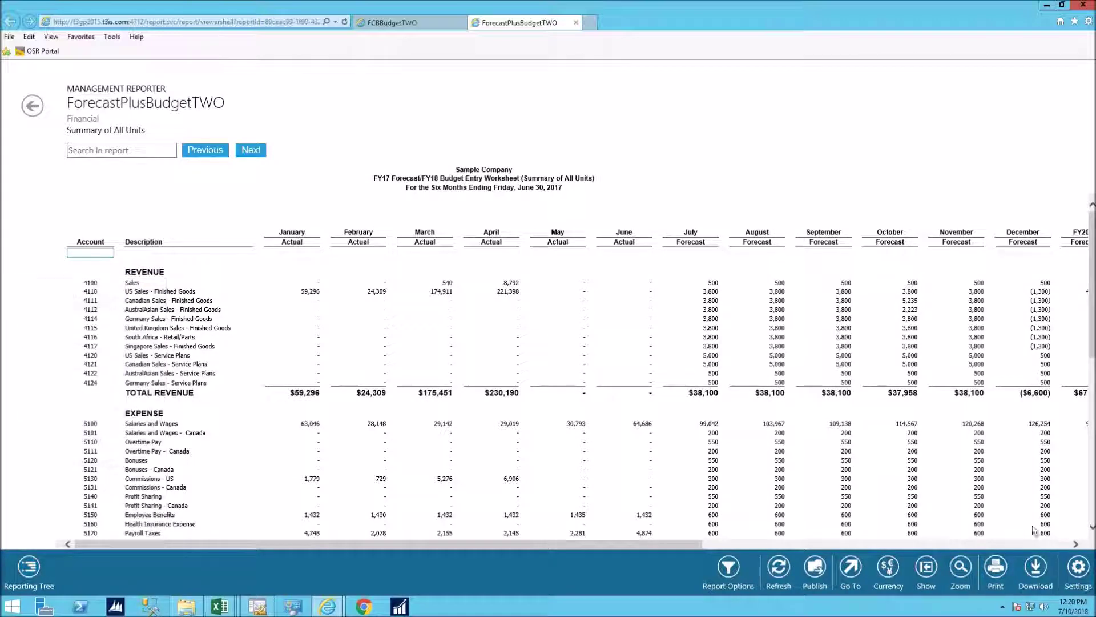
click(1035, 567)
click(916, 500)
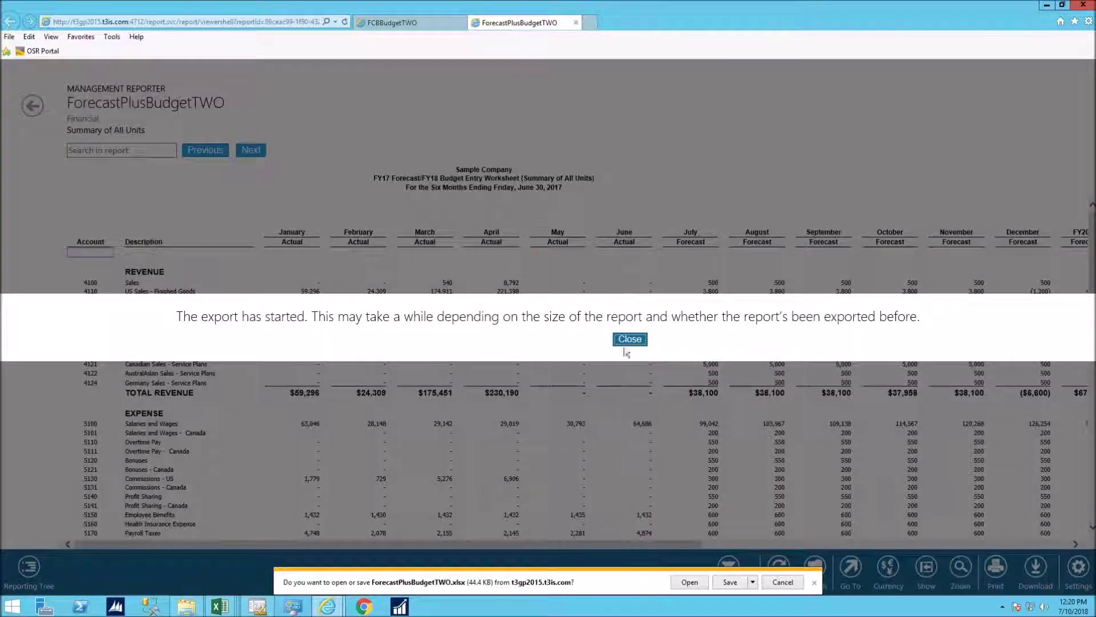
click(629, 341)
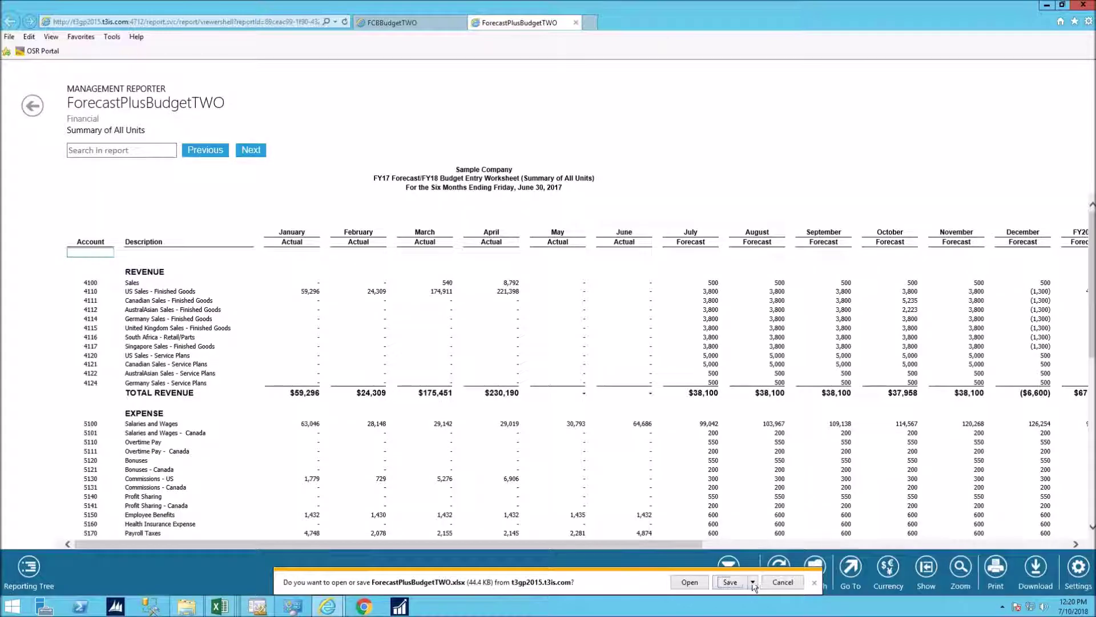
Save ForecastPlusBudgetTWO.xlsx into the MR folder, replacing the existing file, and open it in Excel
click(752, 581)
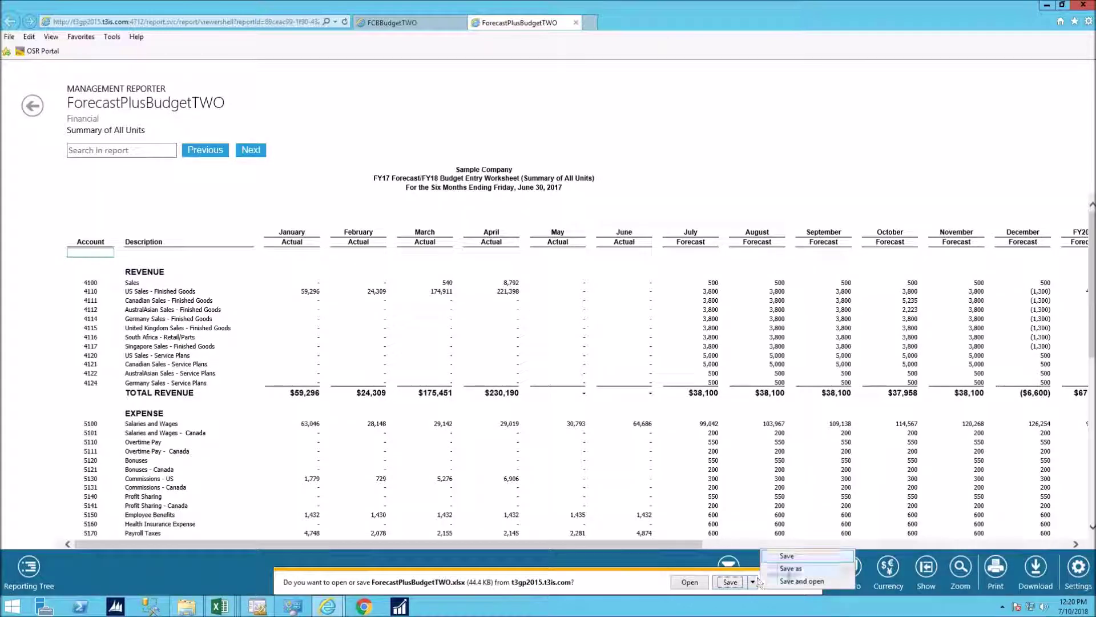
click(791, 568)
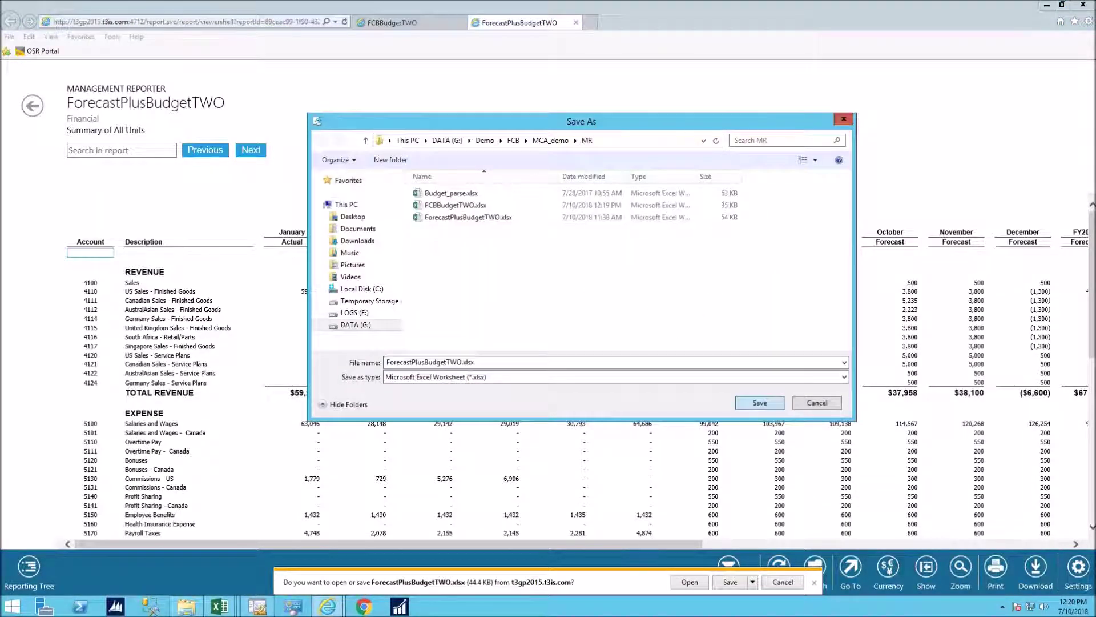
click(760, 402)
click(571, 304)
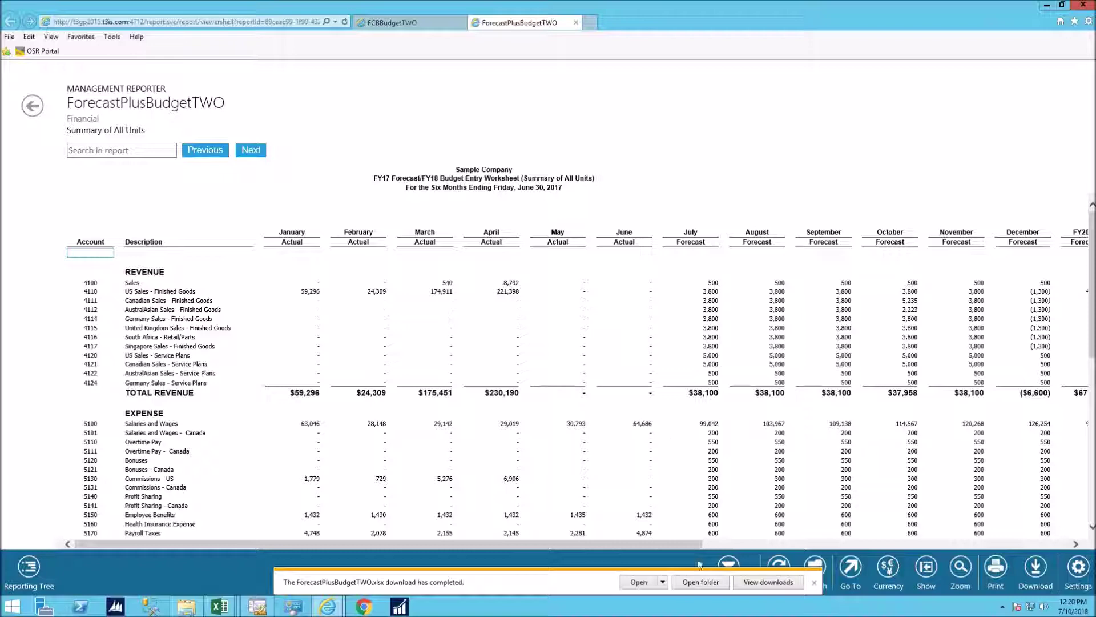
click(696, 582)
double_click(617, 349)
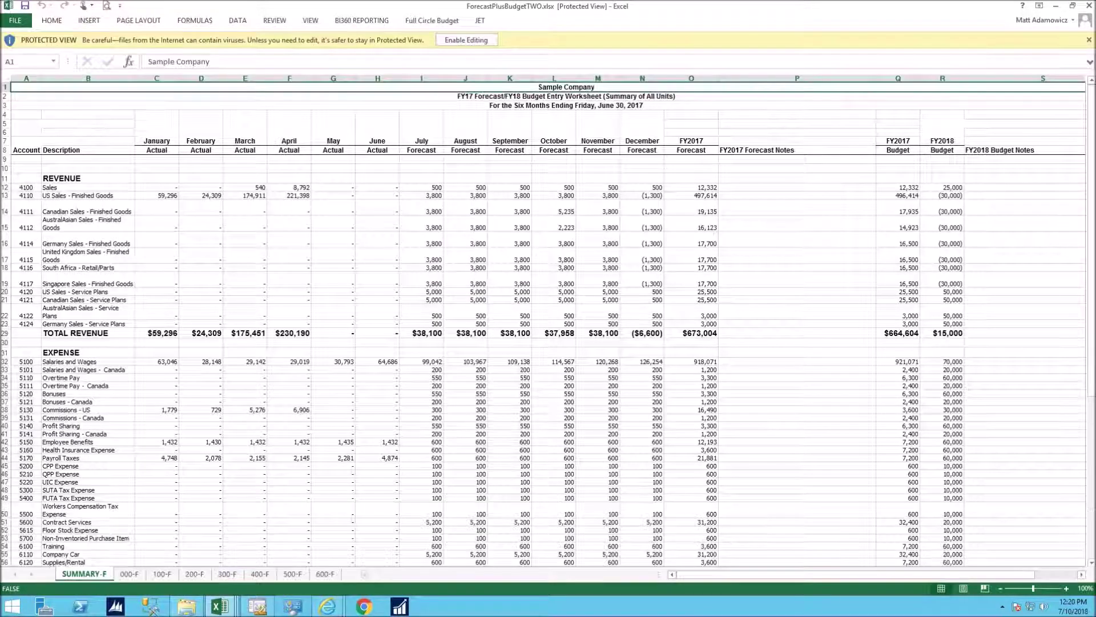
Enable editing on ForecastPlusBudgetTWO.xlsx, go to sheet 000-F and list the Full Circle Budget definitions
click(455, 41)
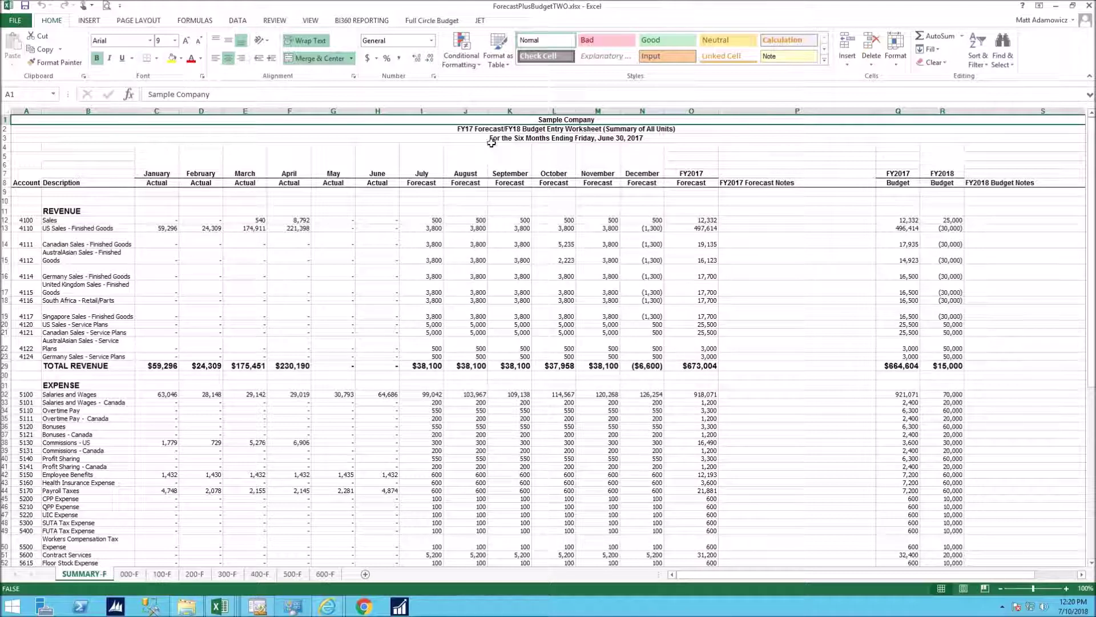
click(413, 22)
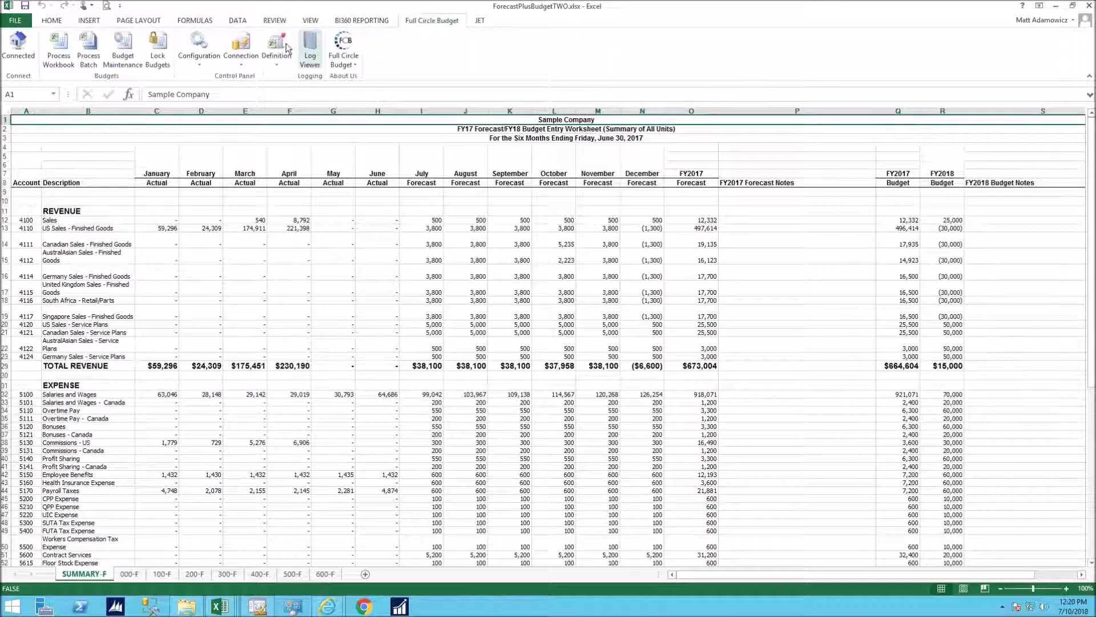
click(129, 574)
click(276, 49)
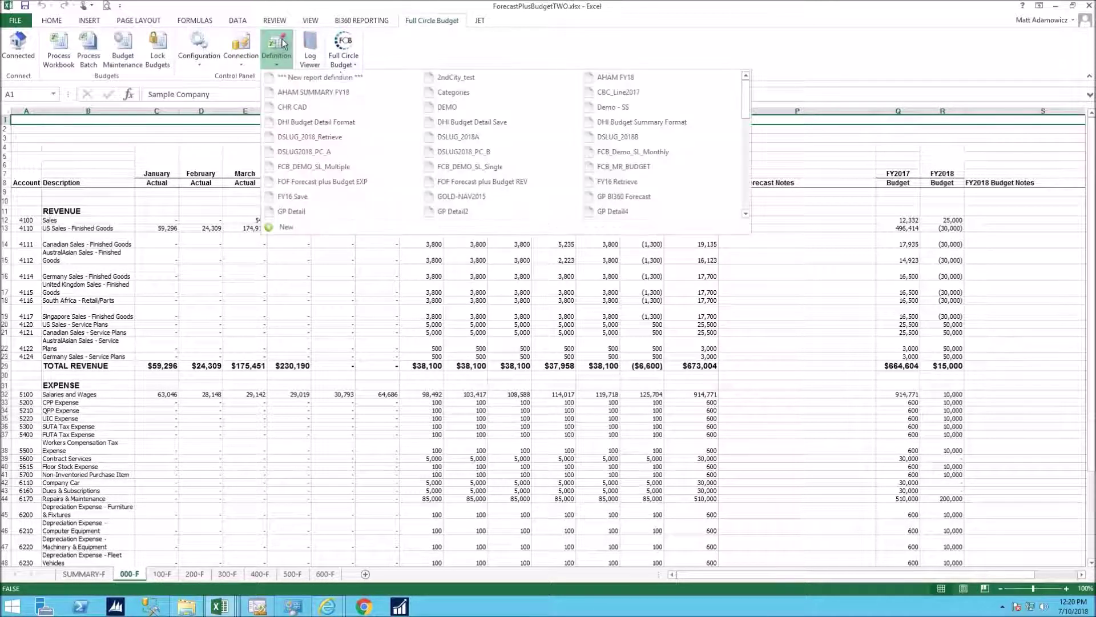
Confirm GP Forecast Plus Budget keeps 'Never retrieve comments' and 'Do not prompt, default to No', then close
scroll(574, 174, down, 1)
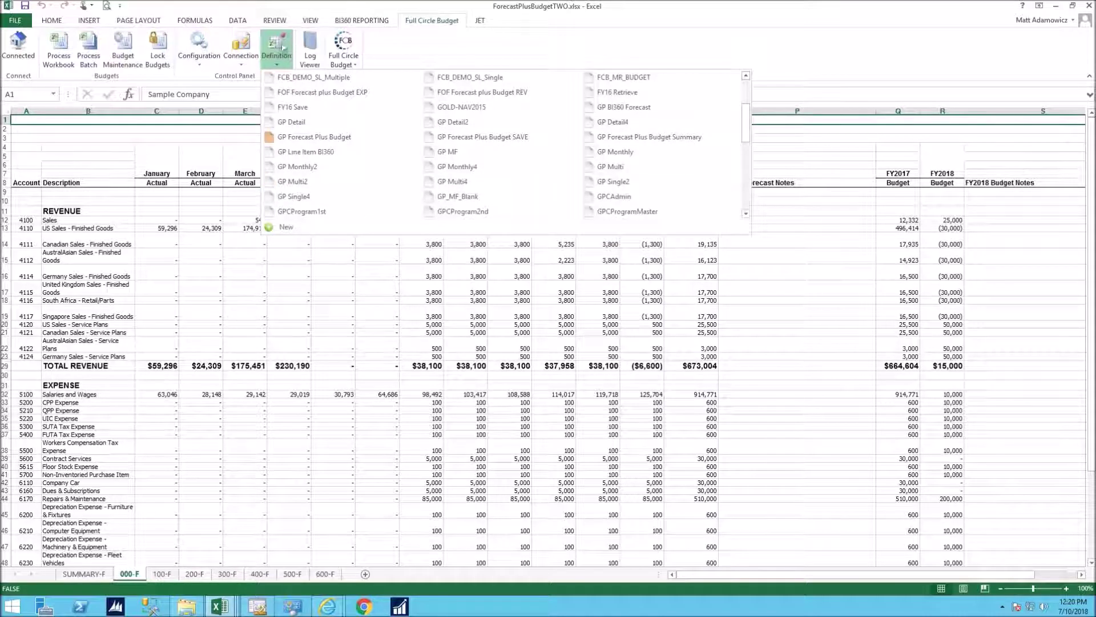
click(277, 138)
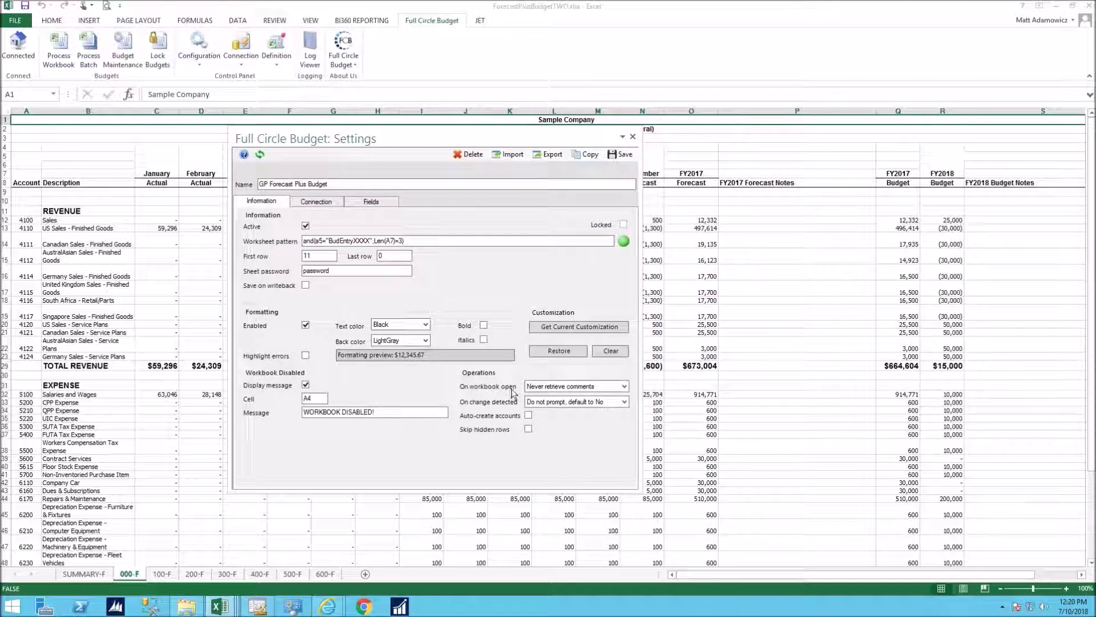
click(552, 389)
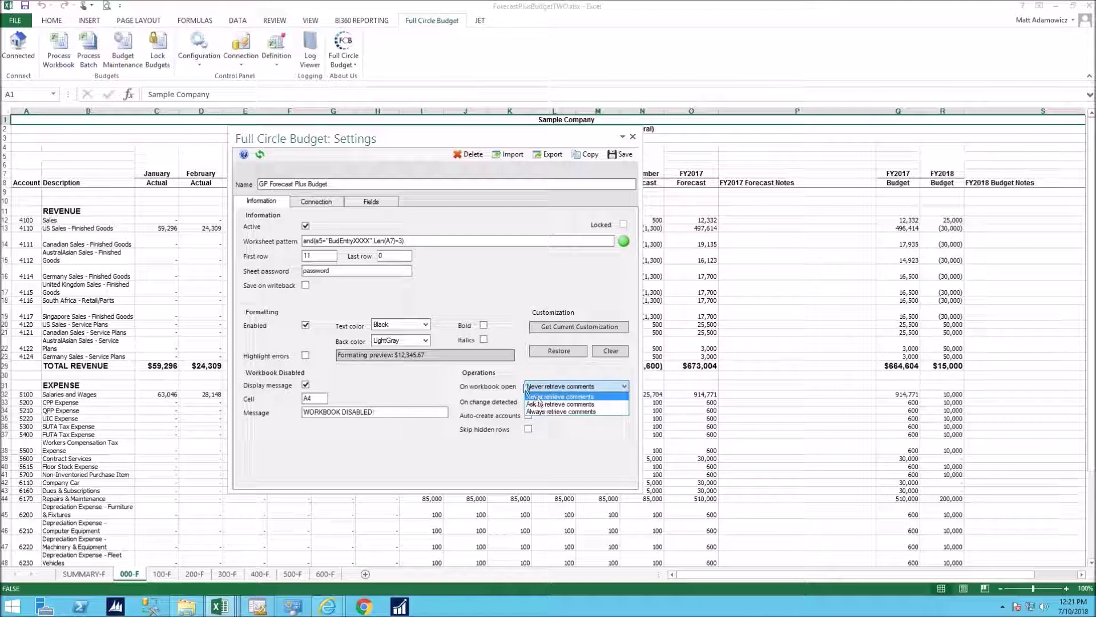
click(514, 392)
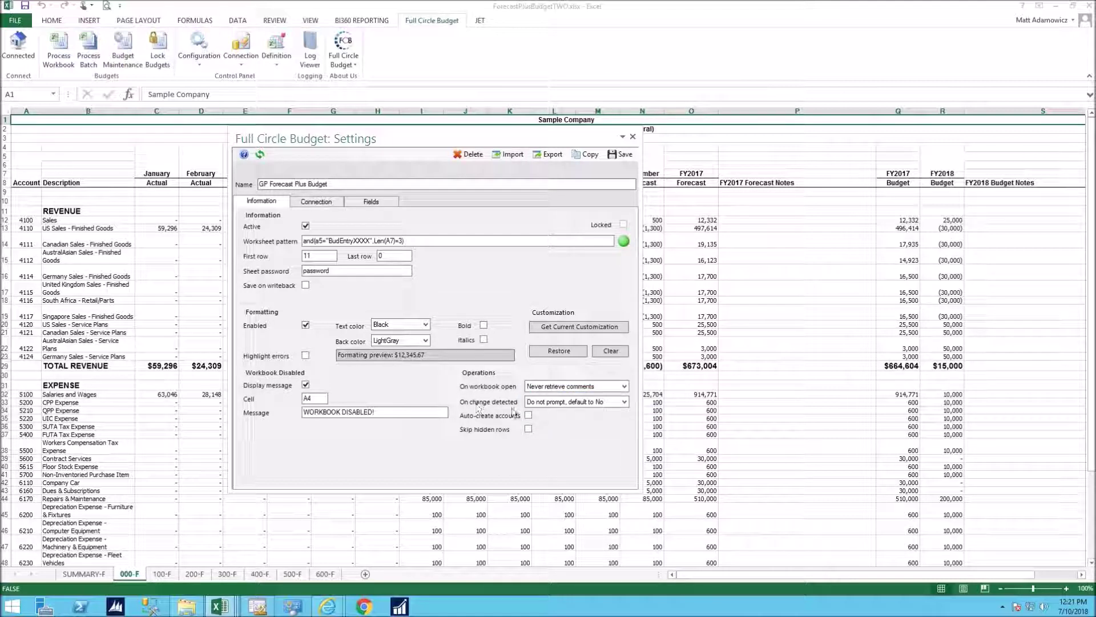
click(545, 403)
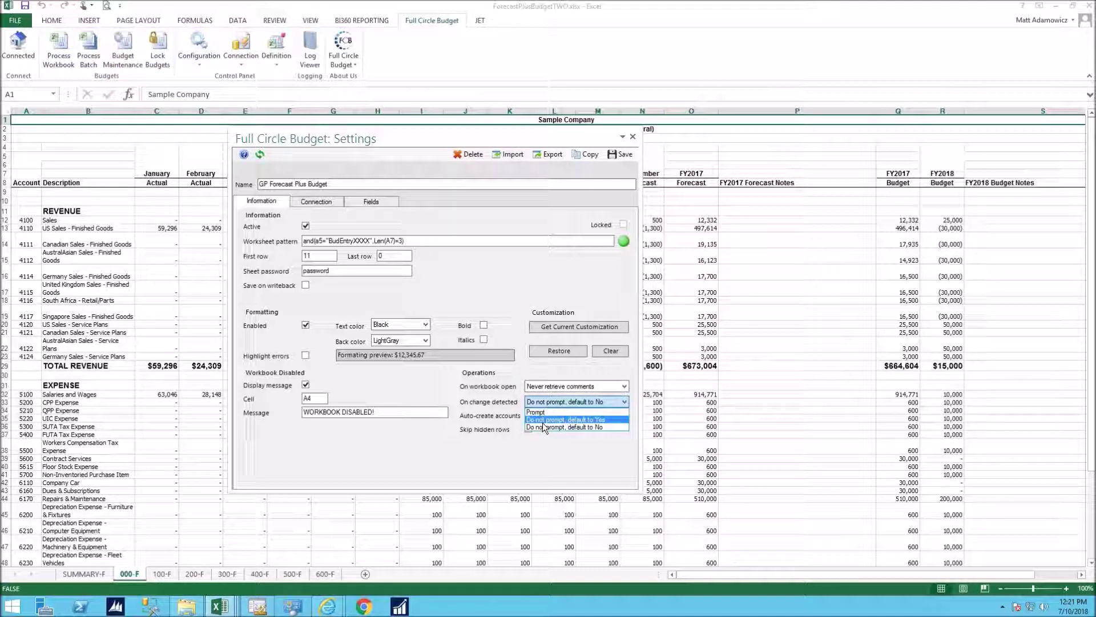
click(516, 320)
click(632, 139)
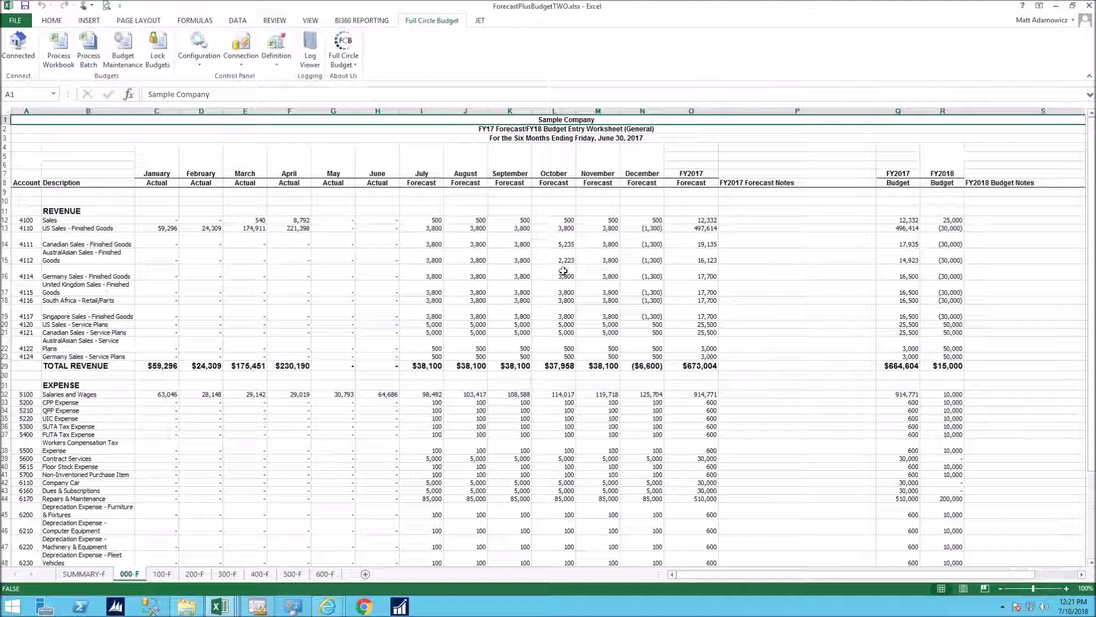
click(637, 257)
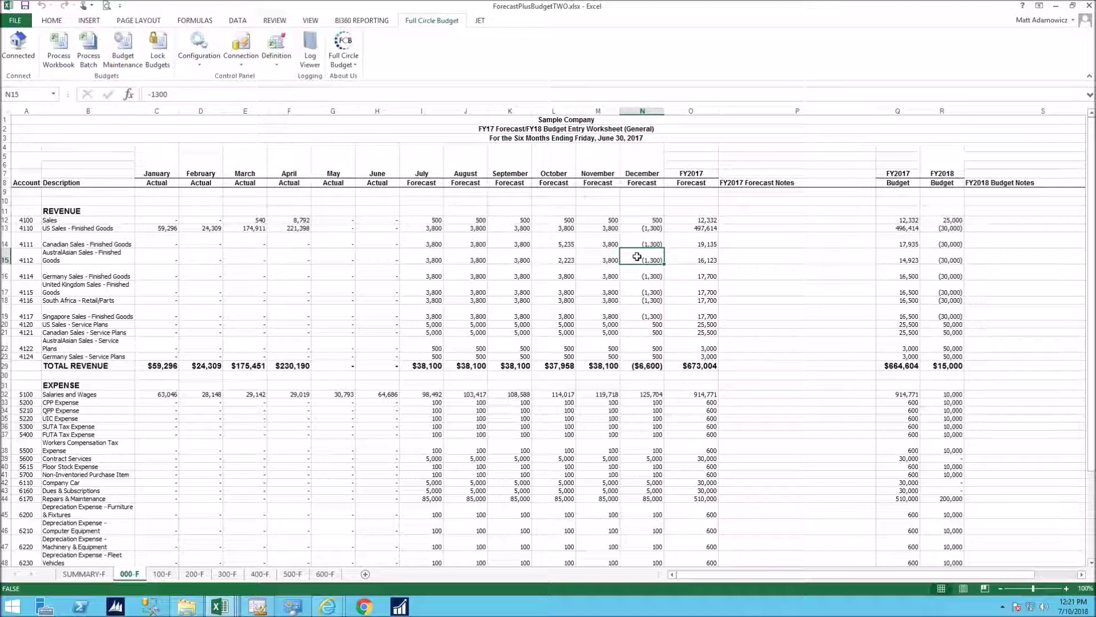
drag(377, 183, 165, 179)
drag(424, 178, 661, 182)
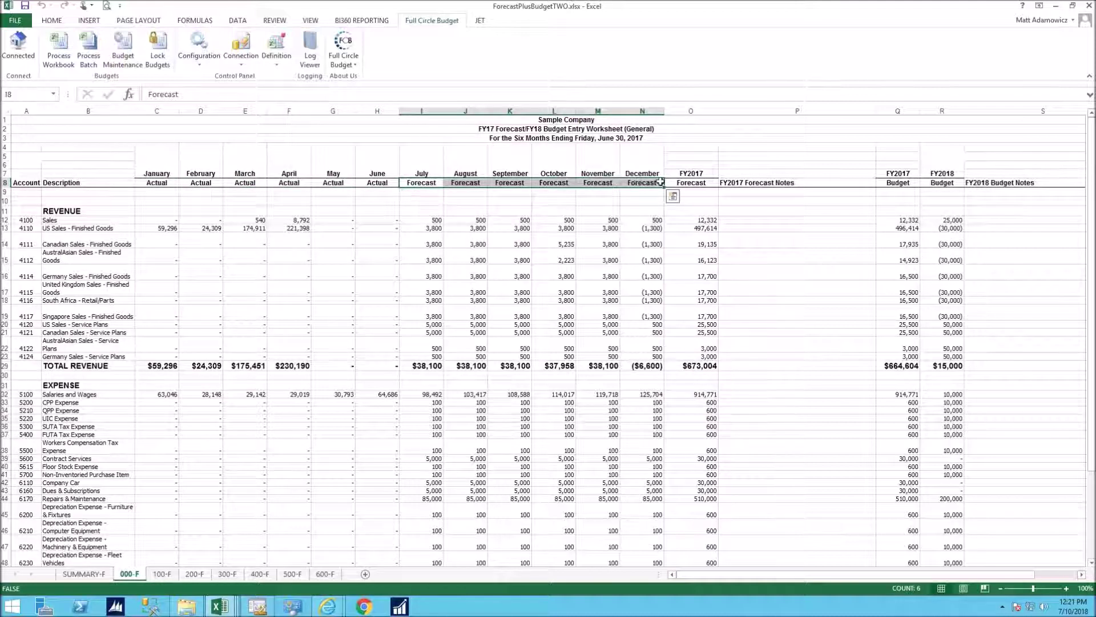
click(691, 183)
drag(697, 201, 697, 227)
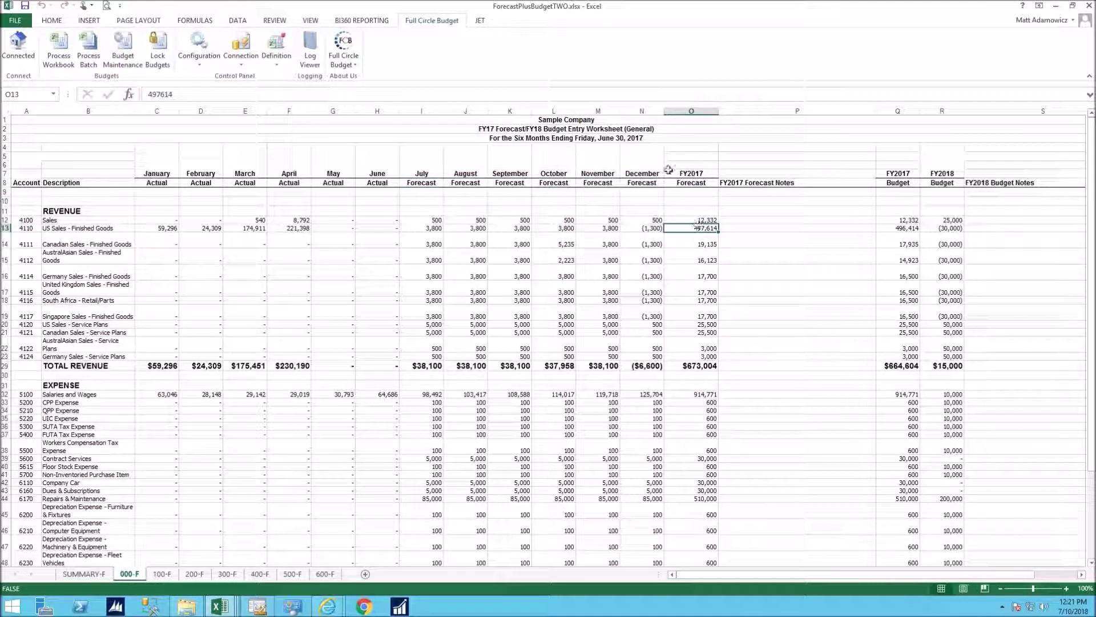
click(705, 260)
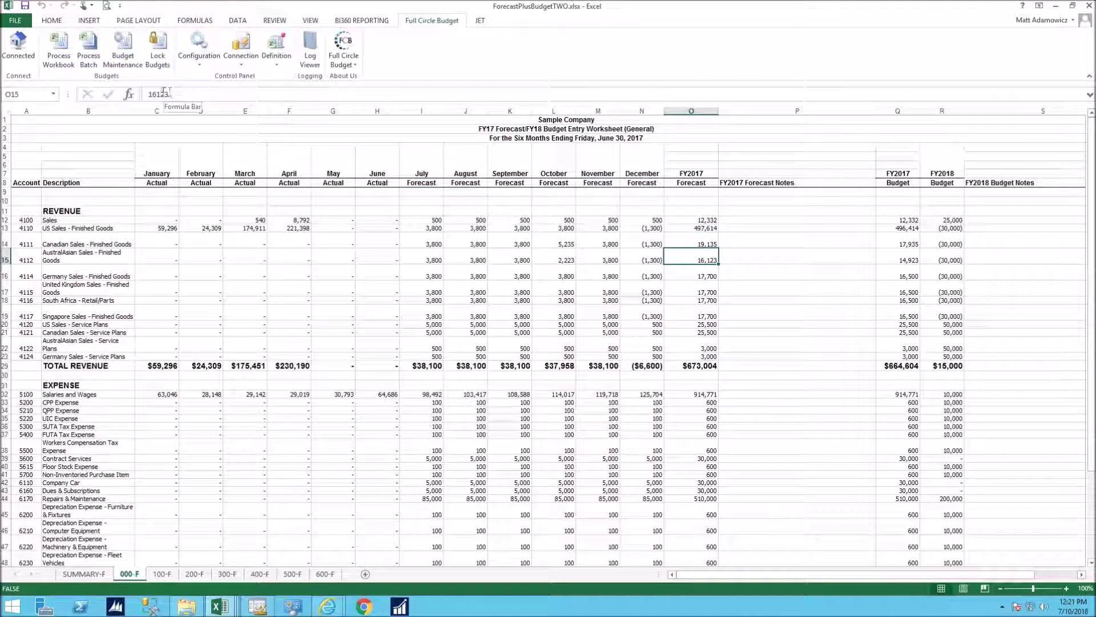
click(693, 275)
click(701, 299)
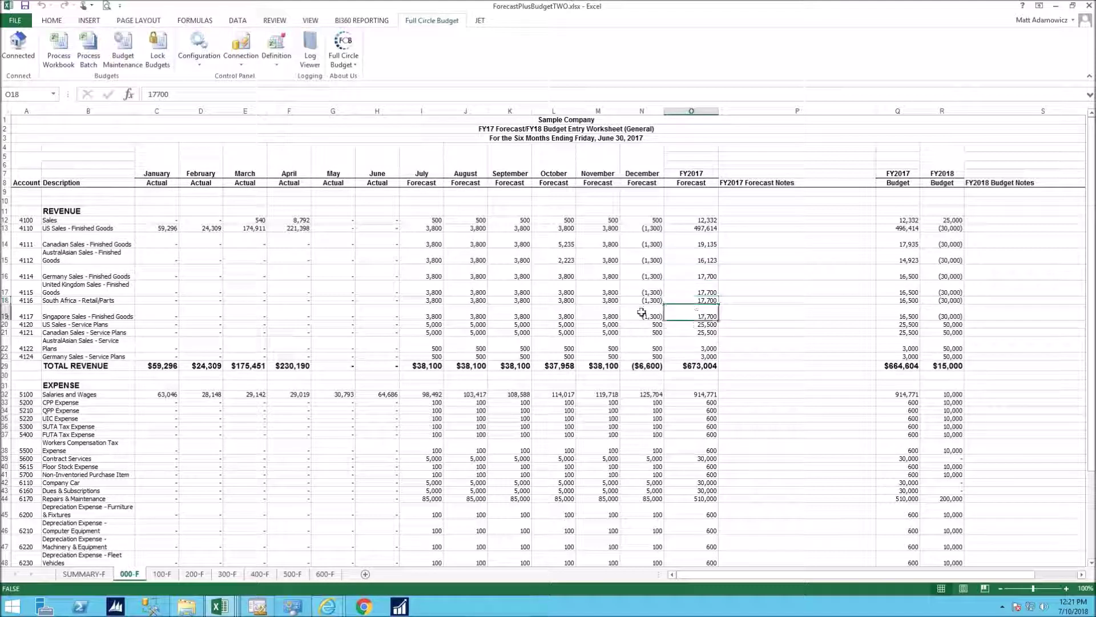
click(520, 275)
click(554, 276)
click(598, 275)
click(692, 276)
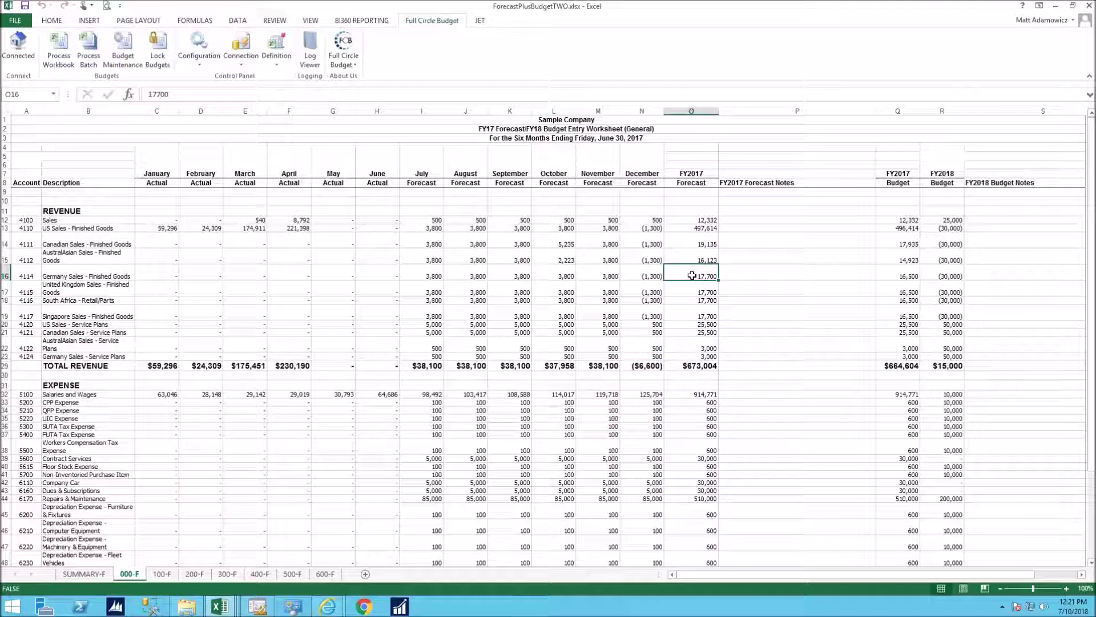
drag(693, 219, 685, 355)
click(692, 292)
click(690, 267)
click(695, 242)
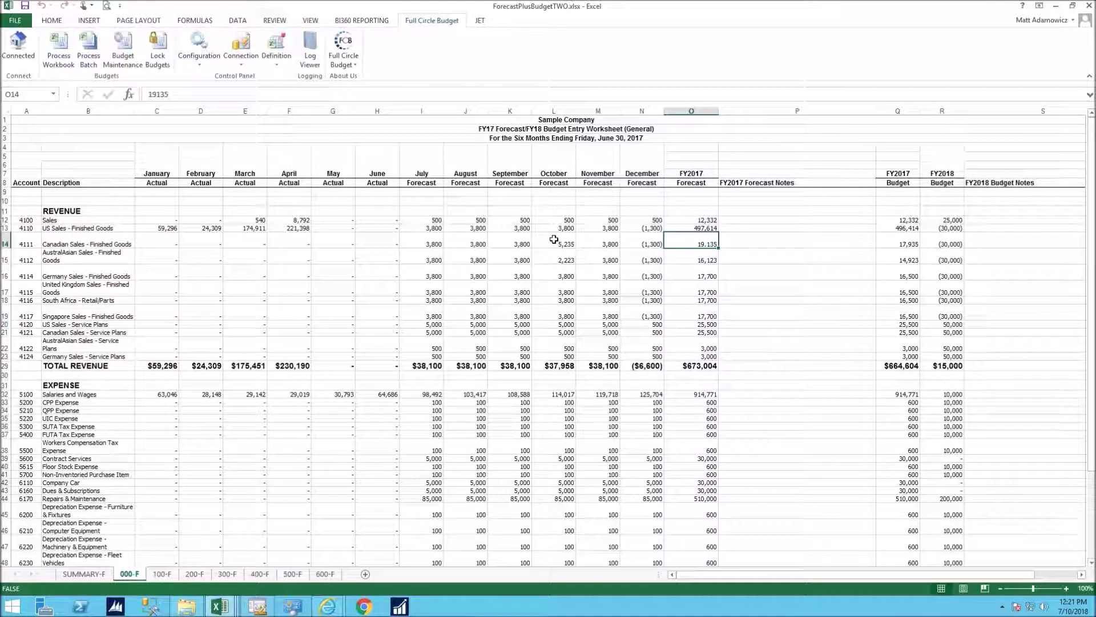
drag(374, 210, 281, 309)
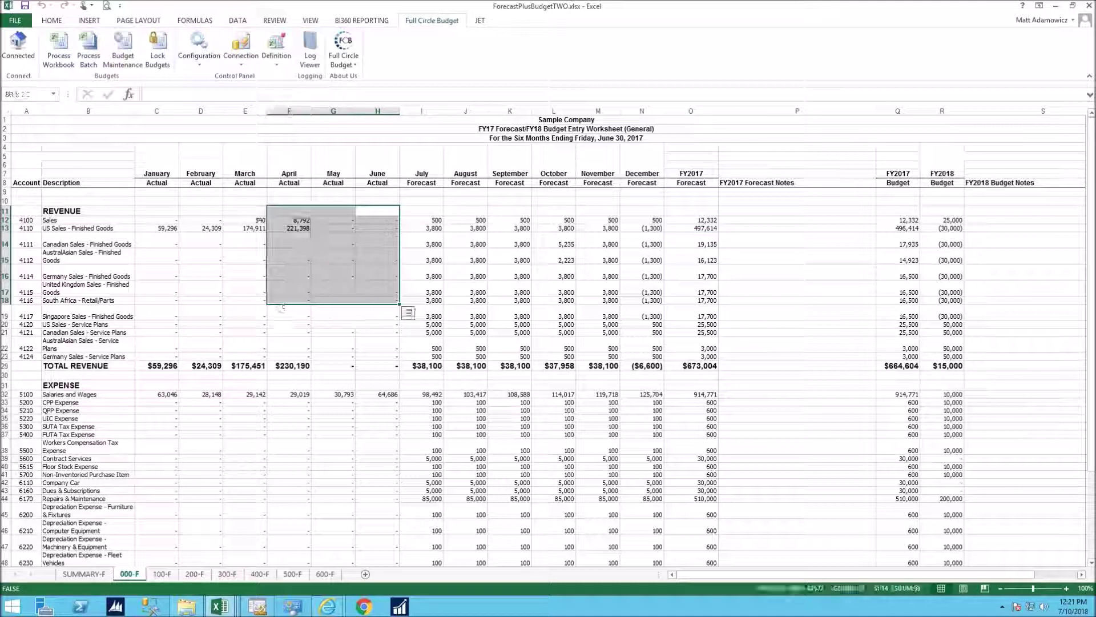
click(323, 258)
click(341, 237)
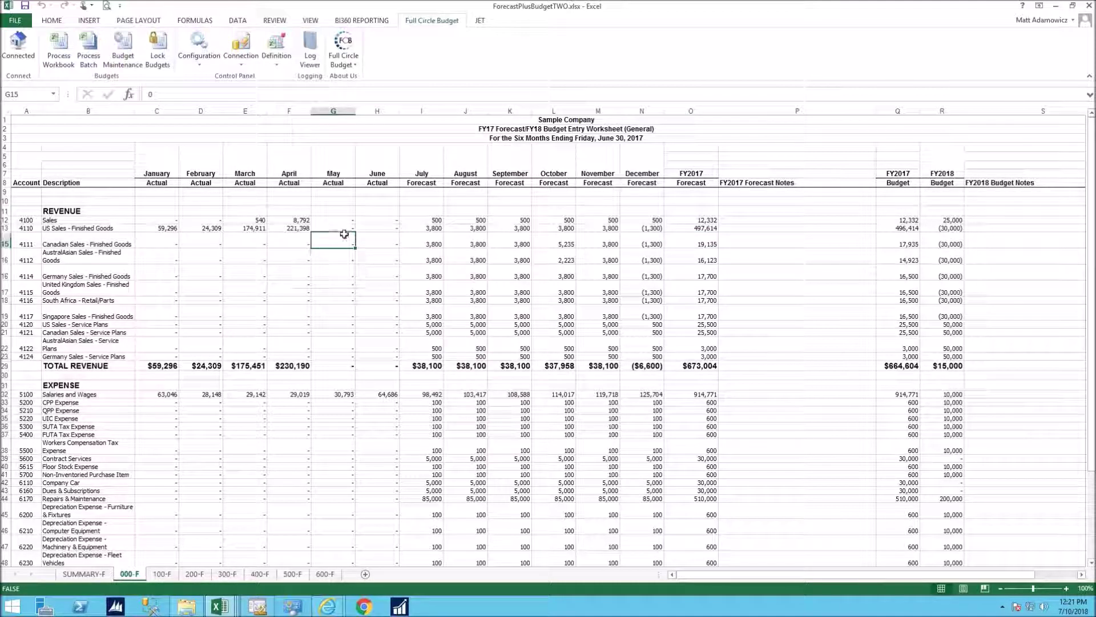
click(369, 302)
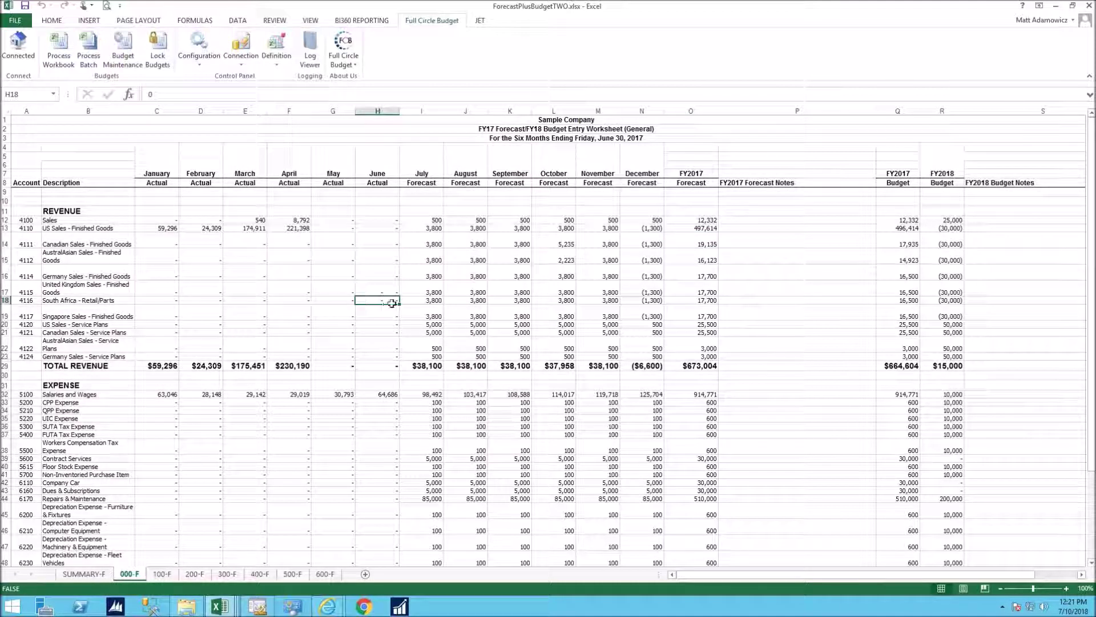
Open the GP Forecast Plus Budget field sections and inspect Section O's Formula1 sum formula
click(278, 58)
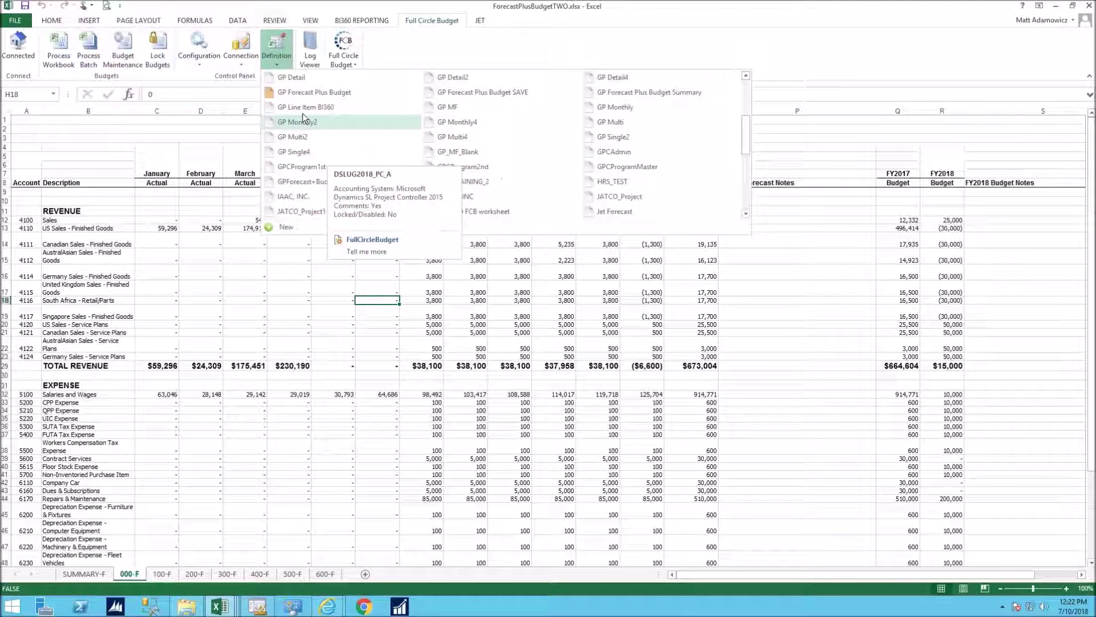
click(314, 92)
click(361, 202)
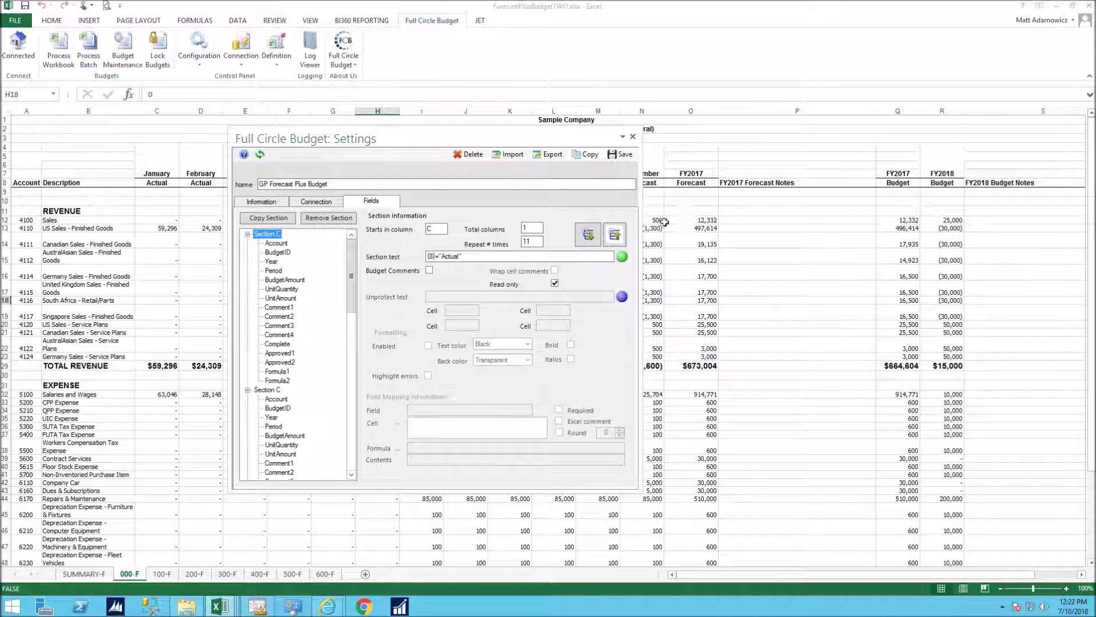
click(615, 236)
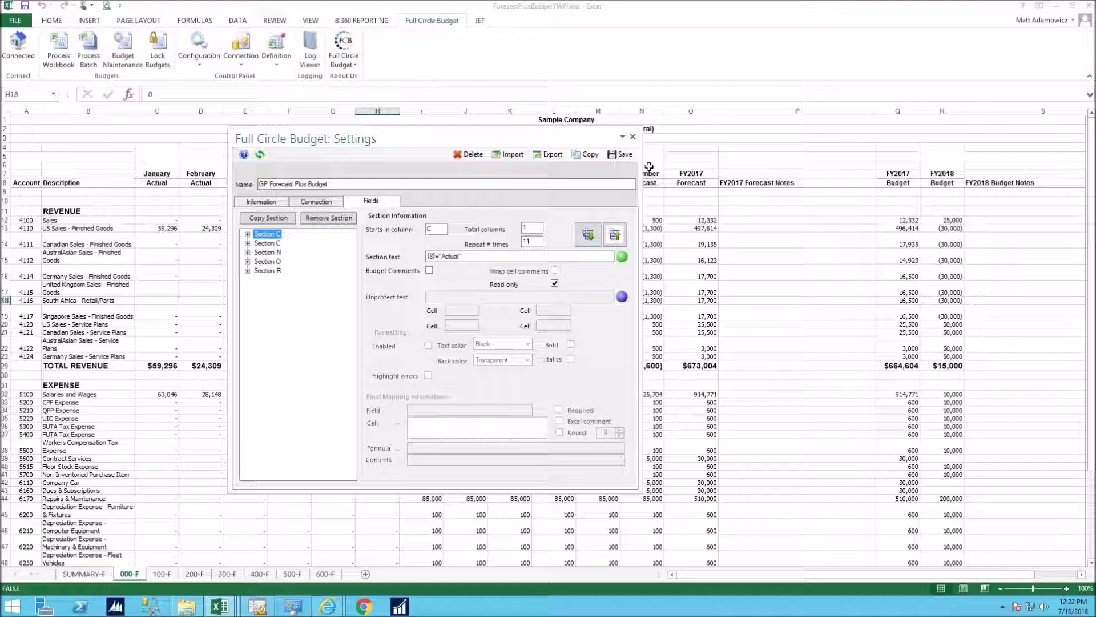
click(248, 262)
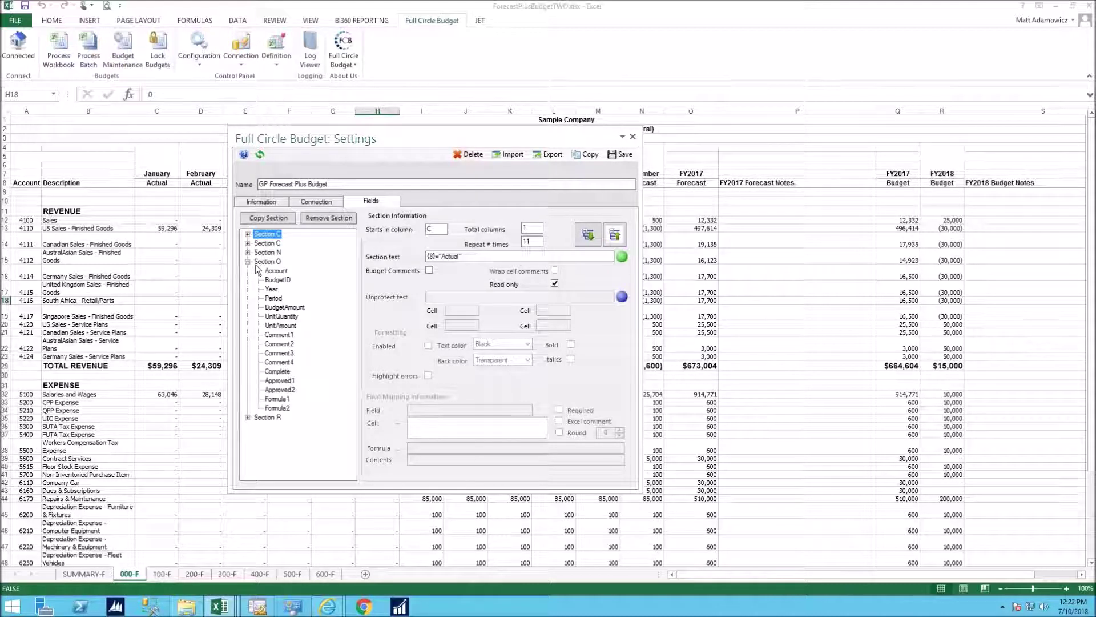
click(277, 399)
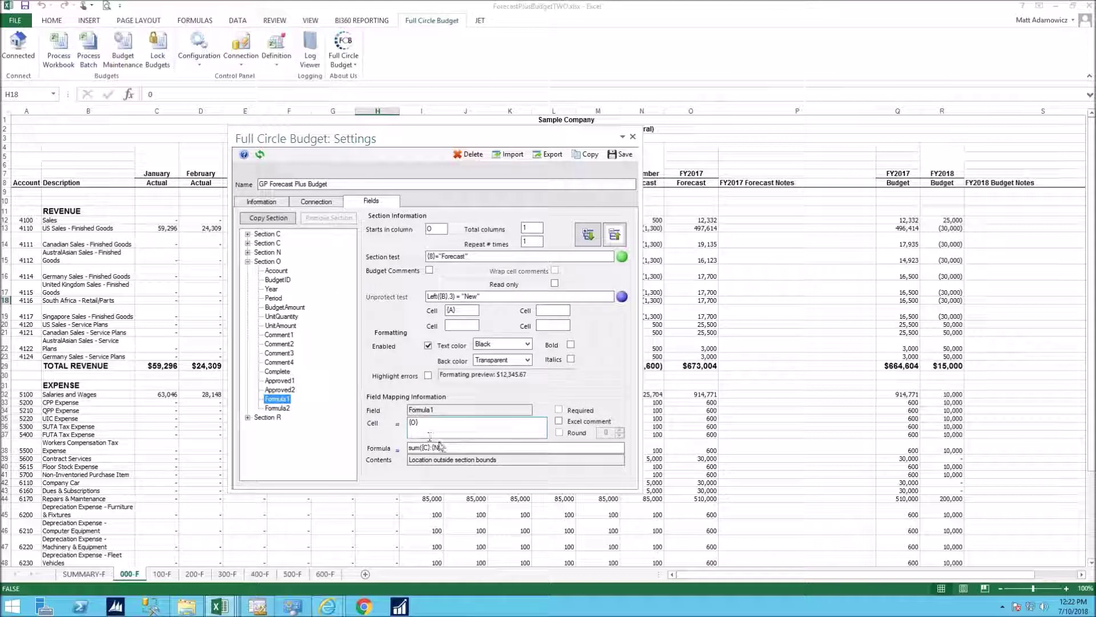
drag(457, 447, 388, 448)
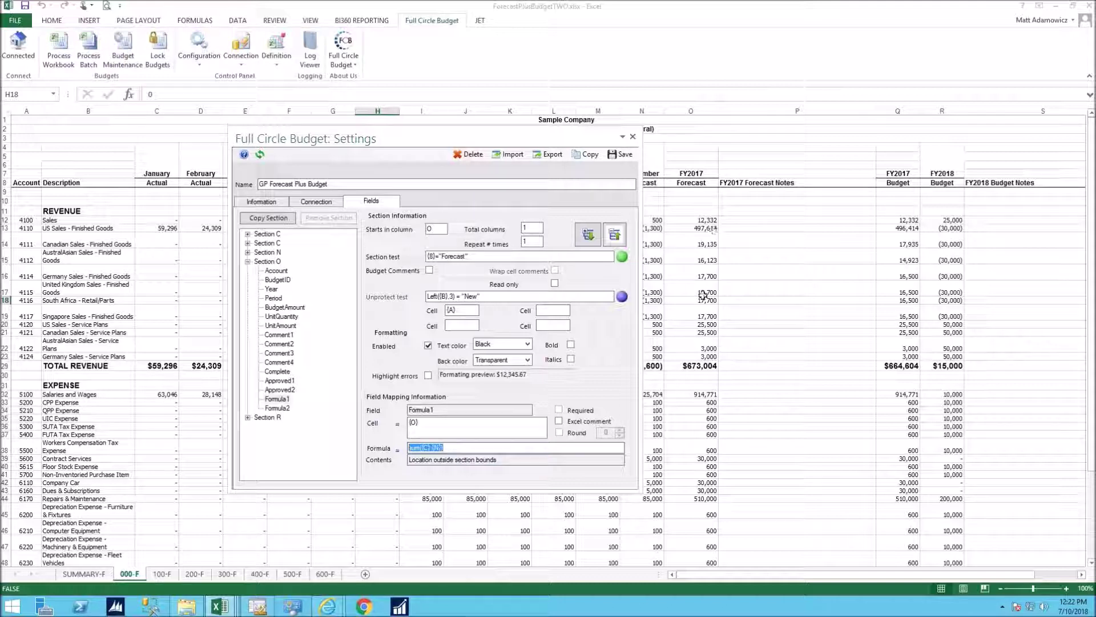
Compare the Actual Section C test {8}="Actual" with header row 8, view the Forecast Section C, and close settings
click(279, 235)
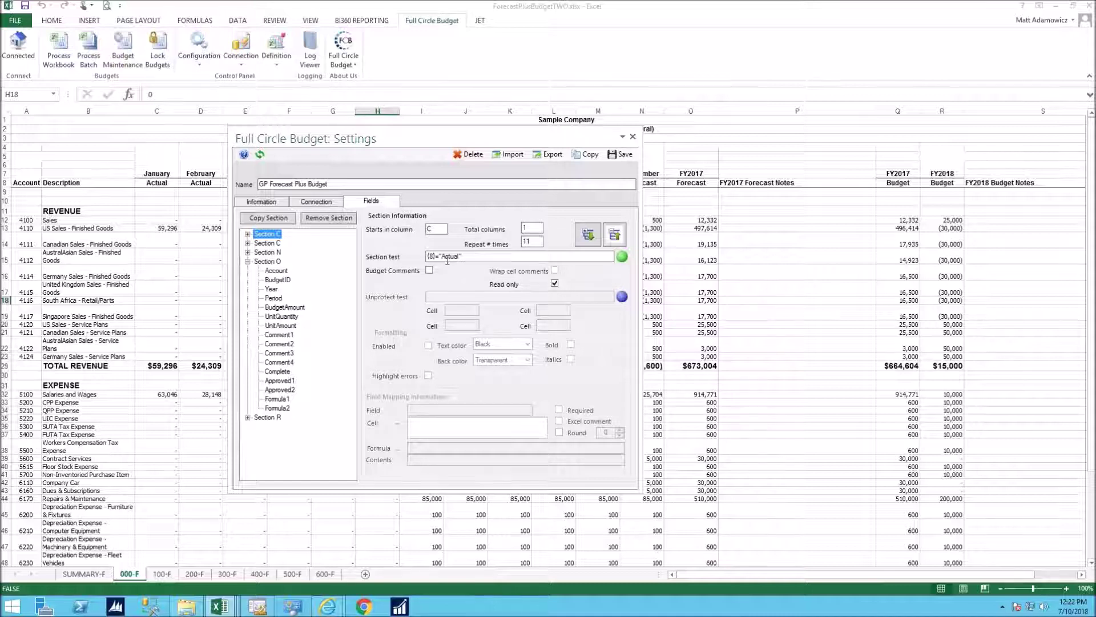
click(429, 257)
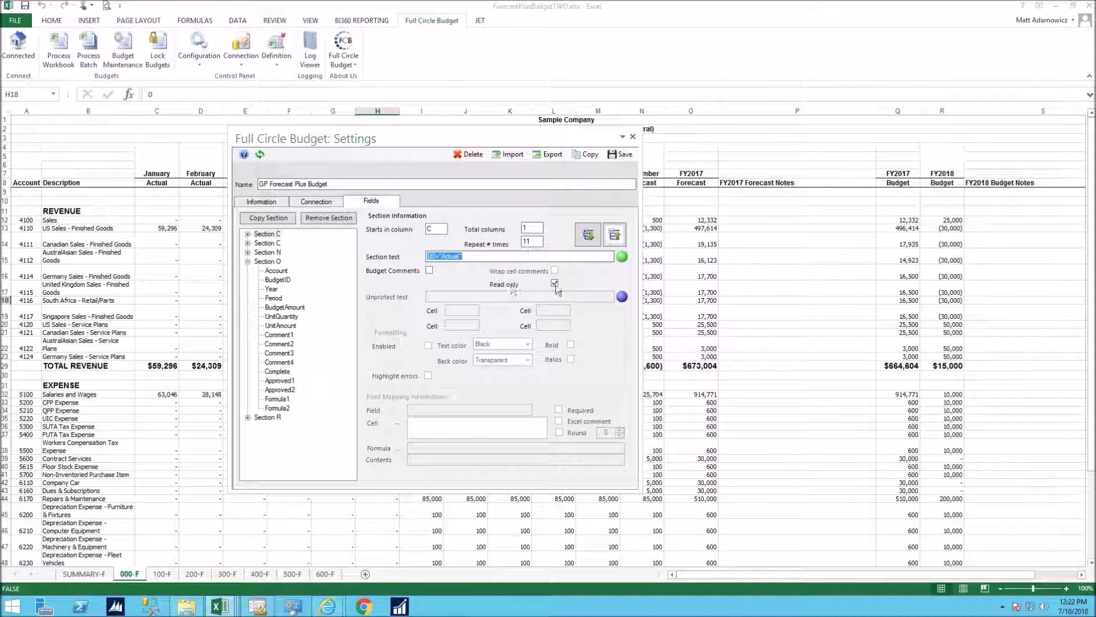
drag(434, 147, 441, 225)
click(7, 183)
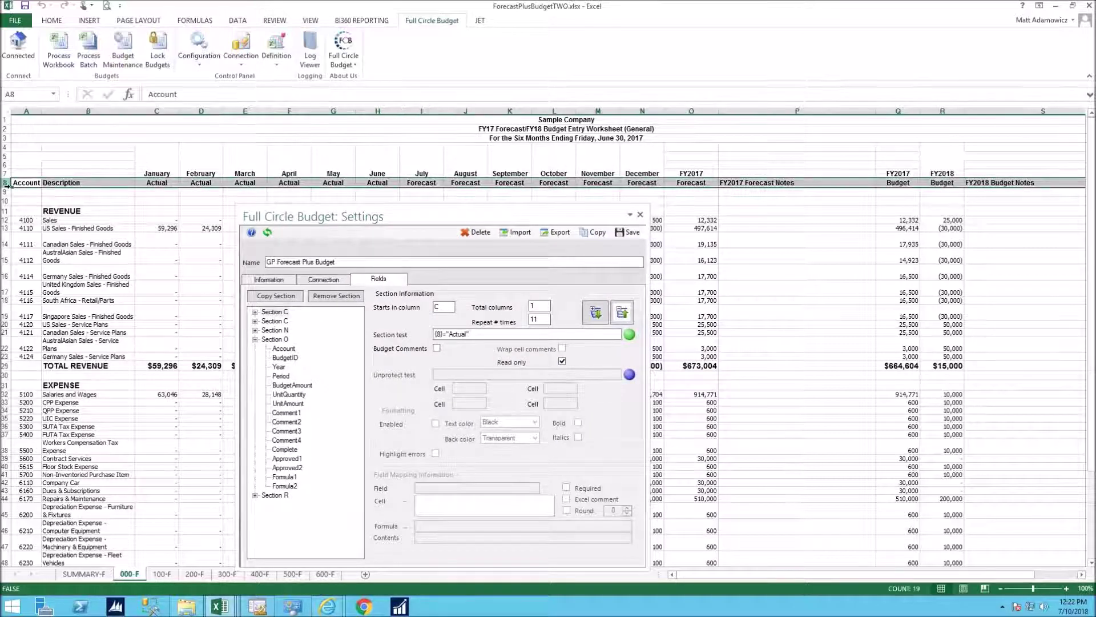
drag(469, 334, 434, 334)
click(280, 321)
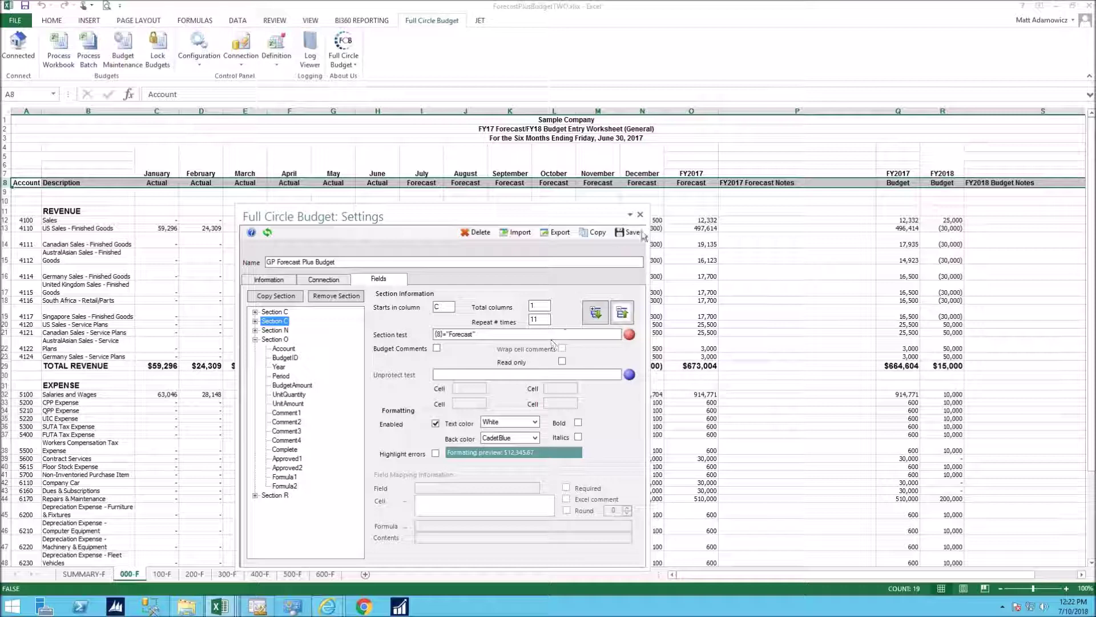
click(641, 215)
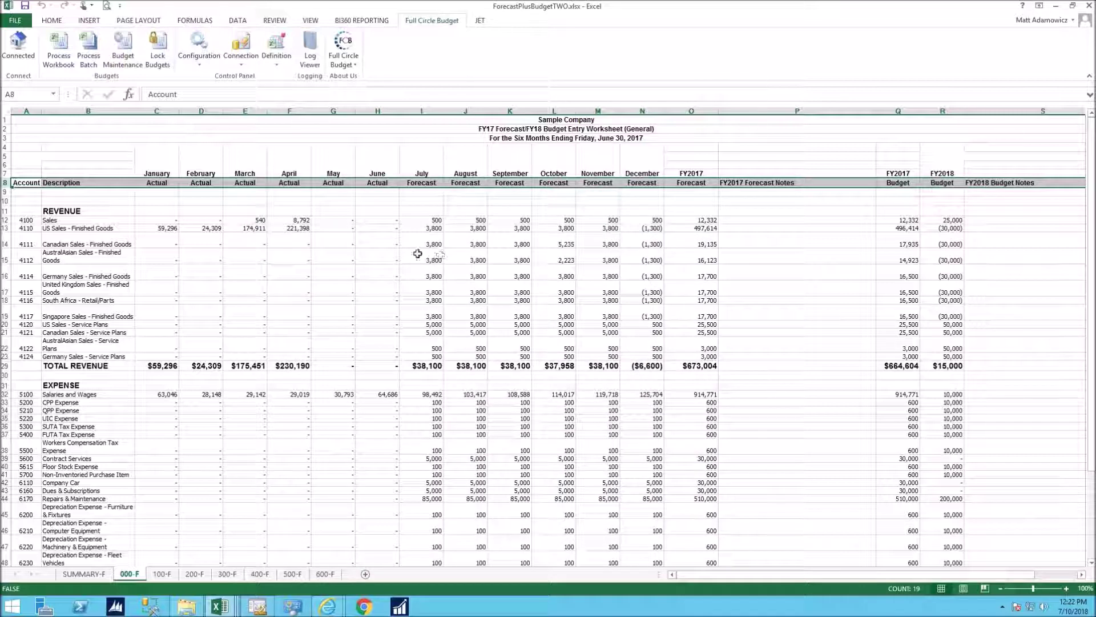
Retrieve budget data into sheets 000-F and 100-F, then check 100-F's forecast notes and FY2017 total
click(201, 228)
click(59, 51)
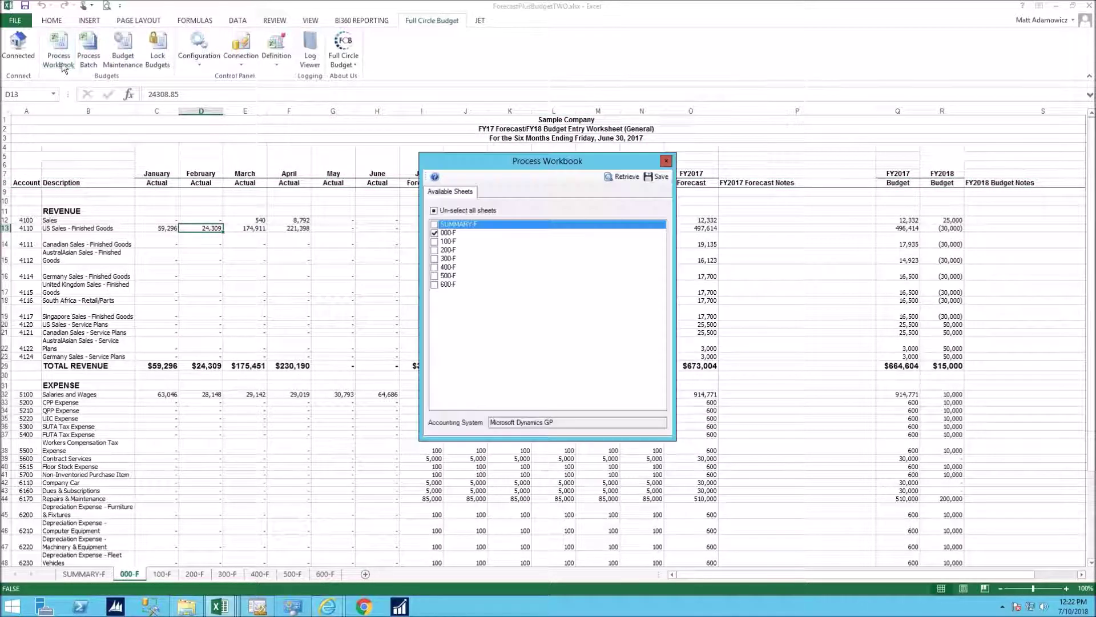
click(439, 242)
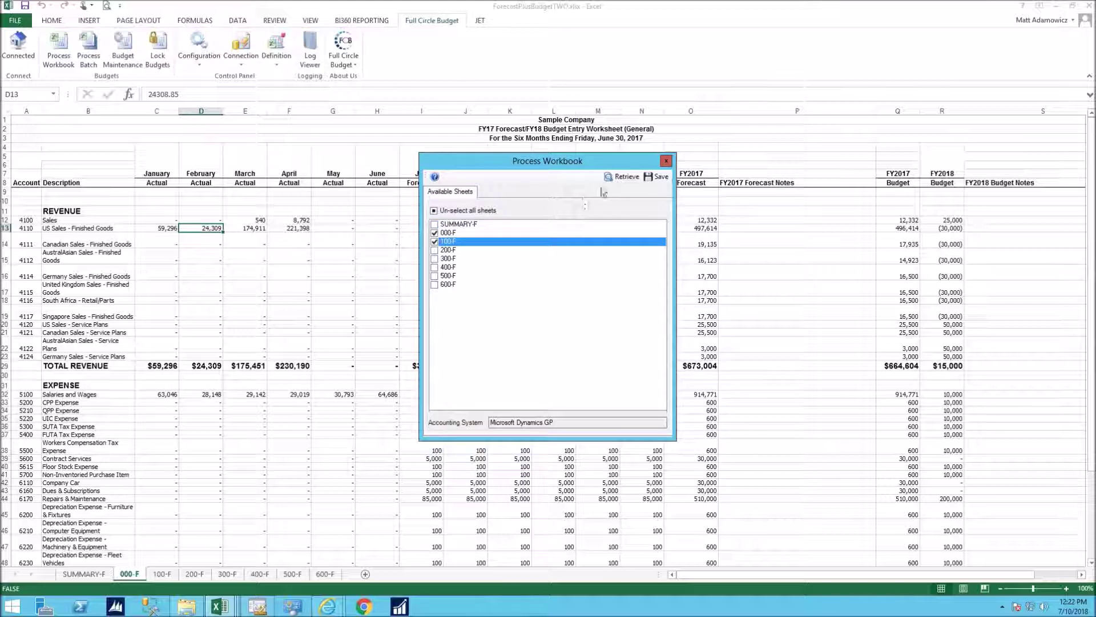
click(623, 177)
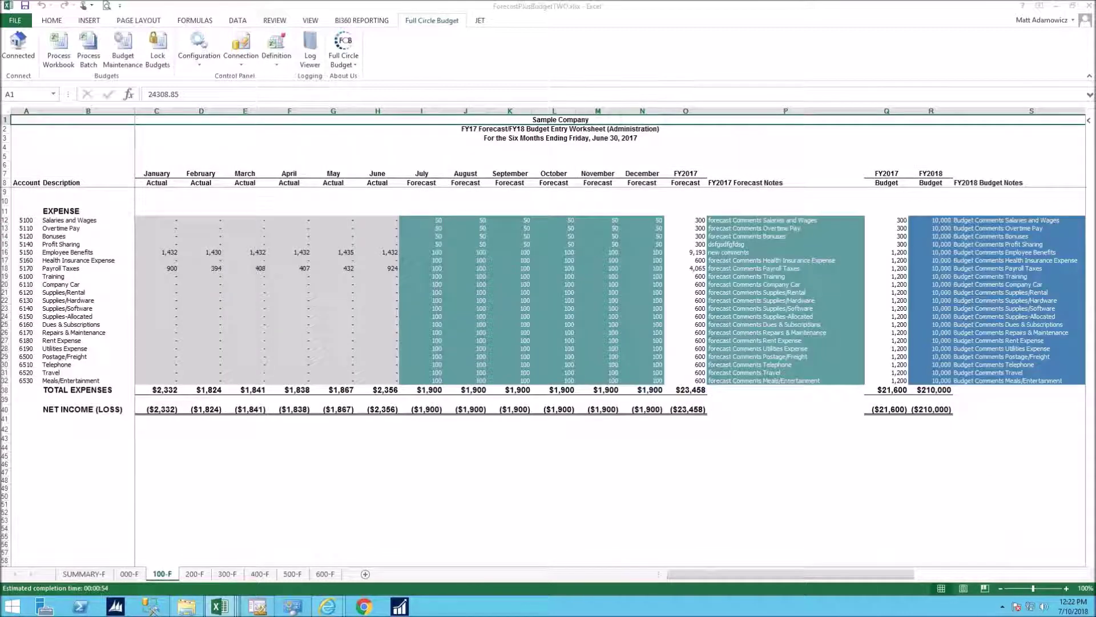
drag(744, 233, 744, 348)
click(691, 261)
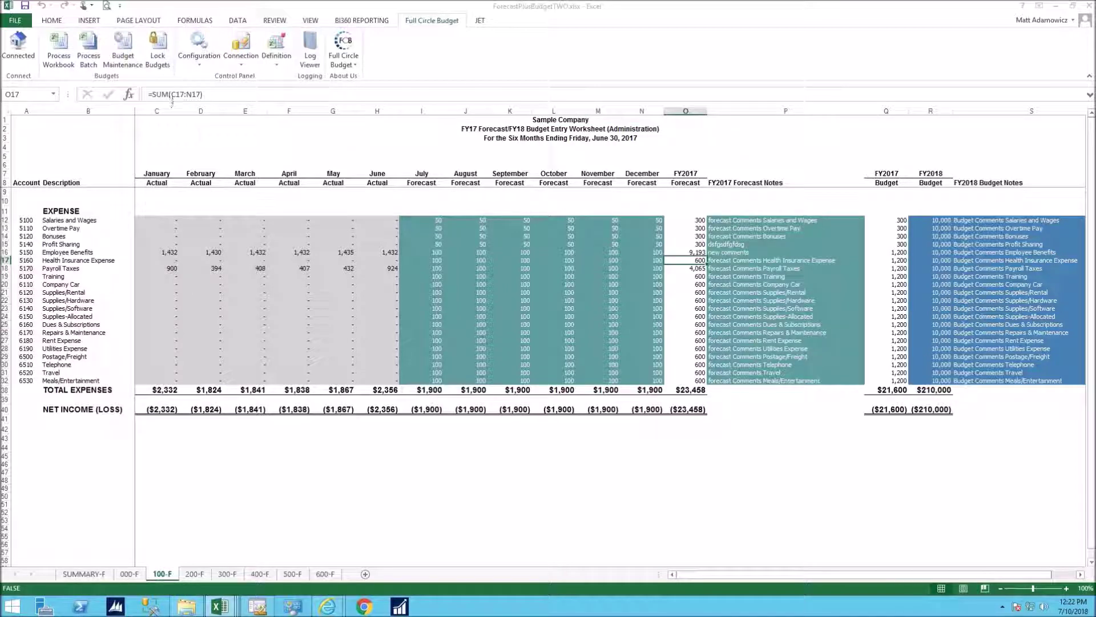
On 100-F, enter 1515 as the September Employee Benefits forecast after the locked actual is refused
click(349, 246)
key(Delete)
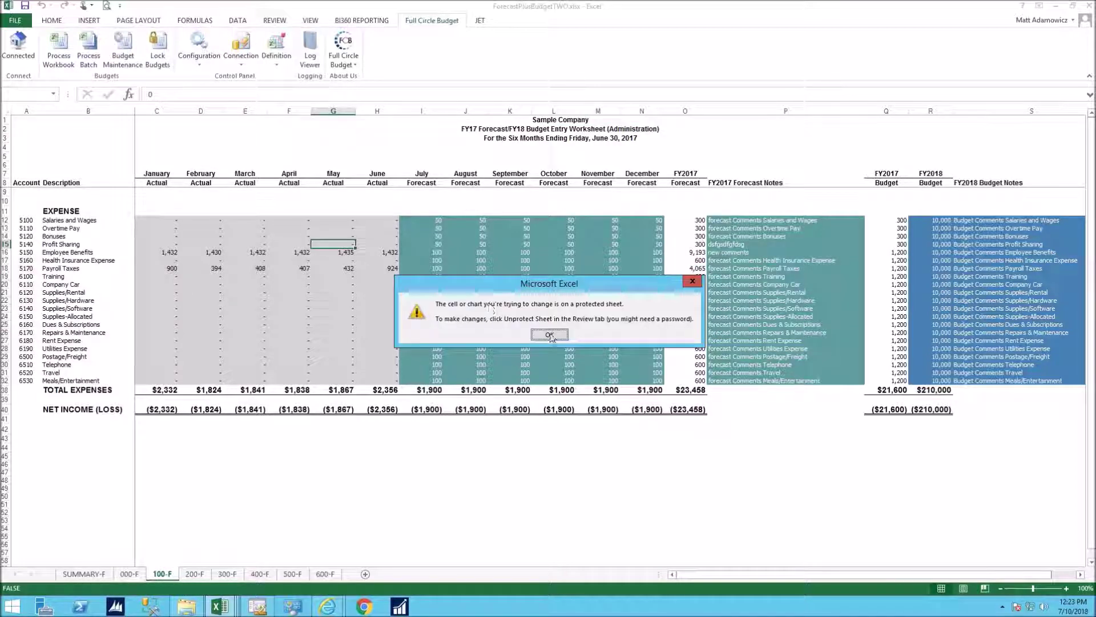
key(Return)
click(510, 252)
text(1515)
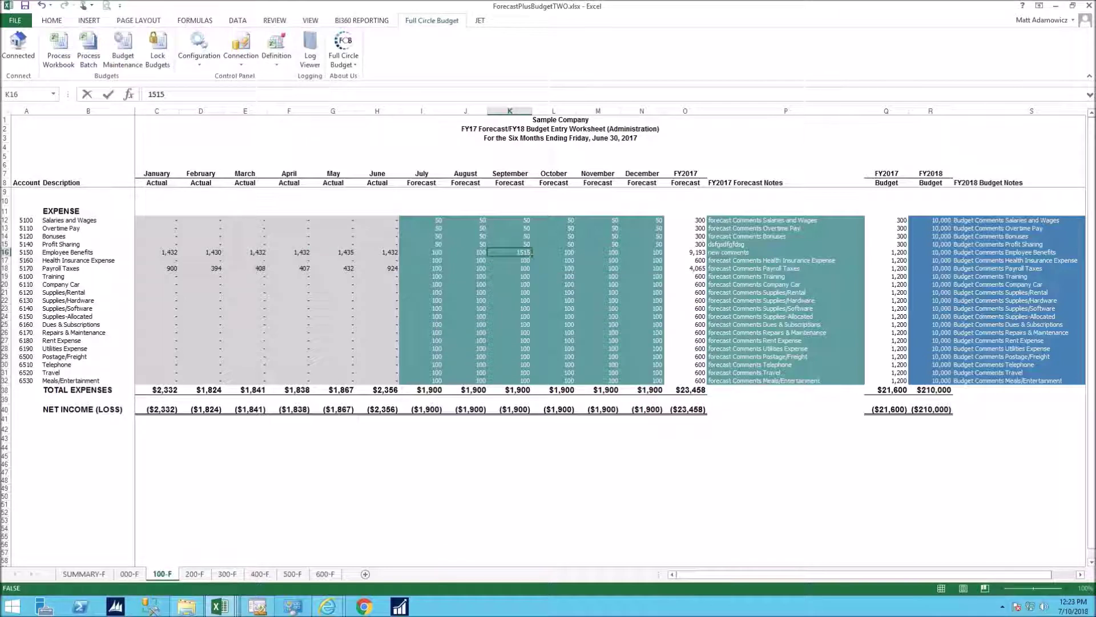
key(Return)
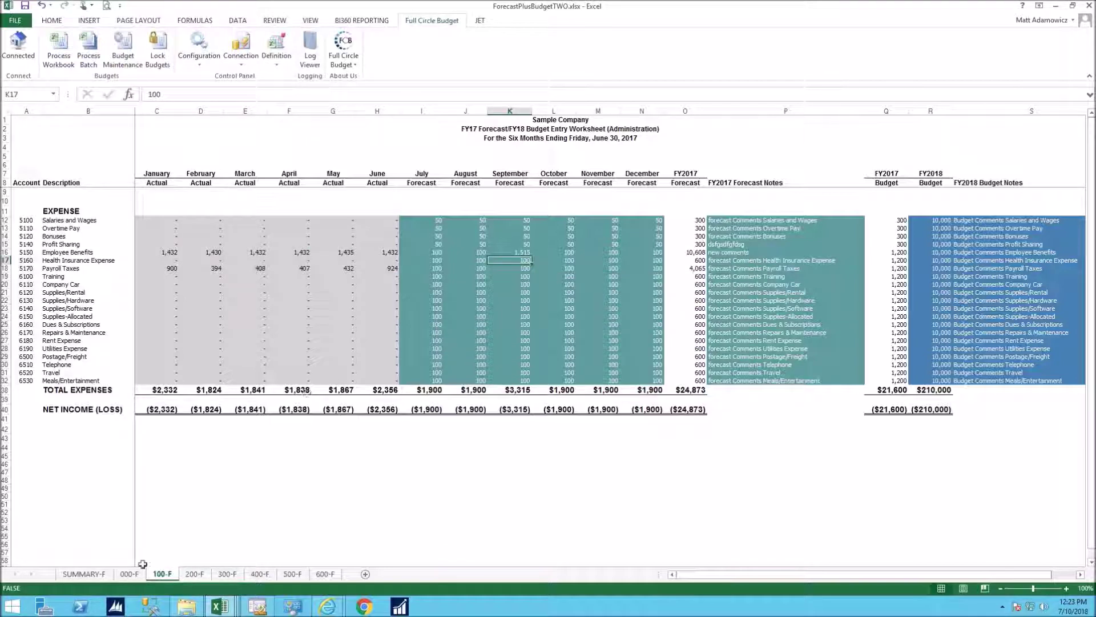
On 000-F, fill July–December forecasts I13:N21 with 5000
click(134, 574)
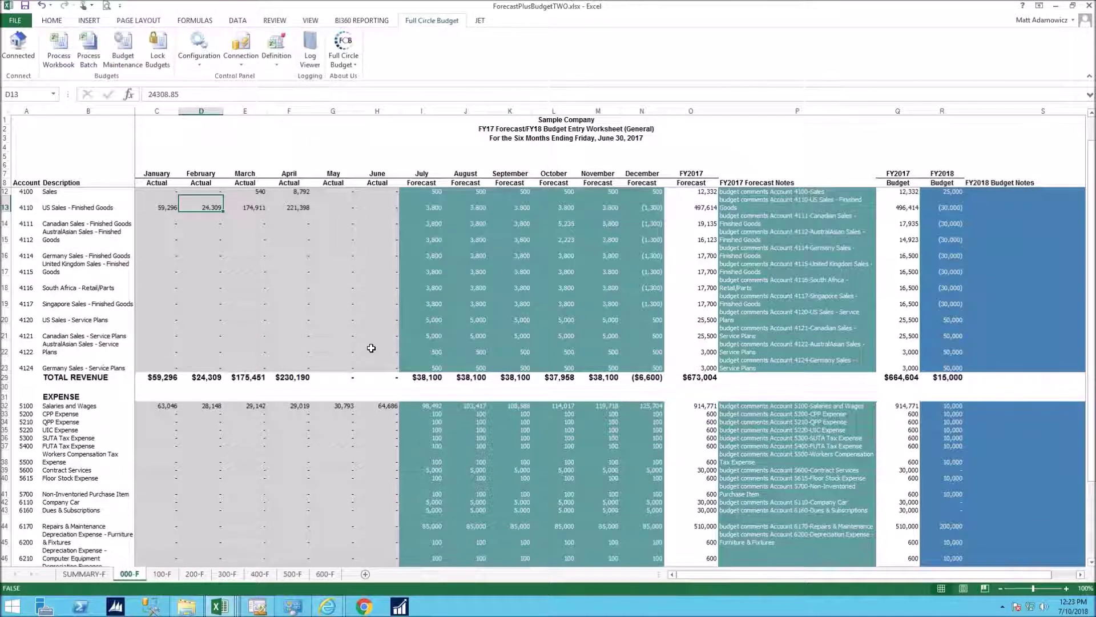
scroll(371, 348, down, 4)
scroll(297, 215, up, 3)
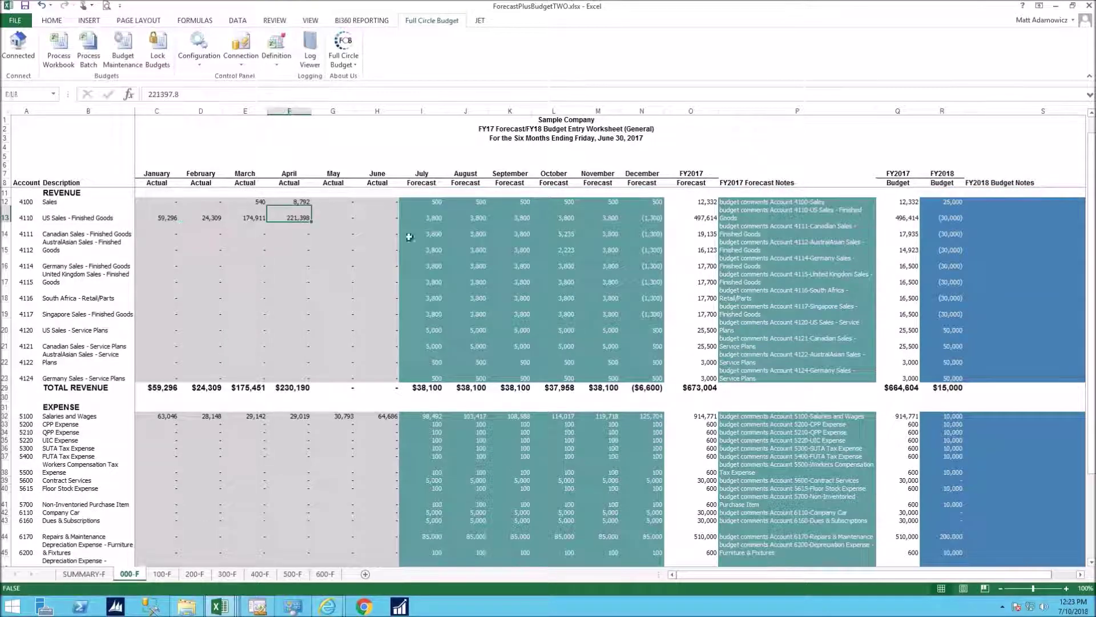
click(297, 215)
click(536, 331)
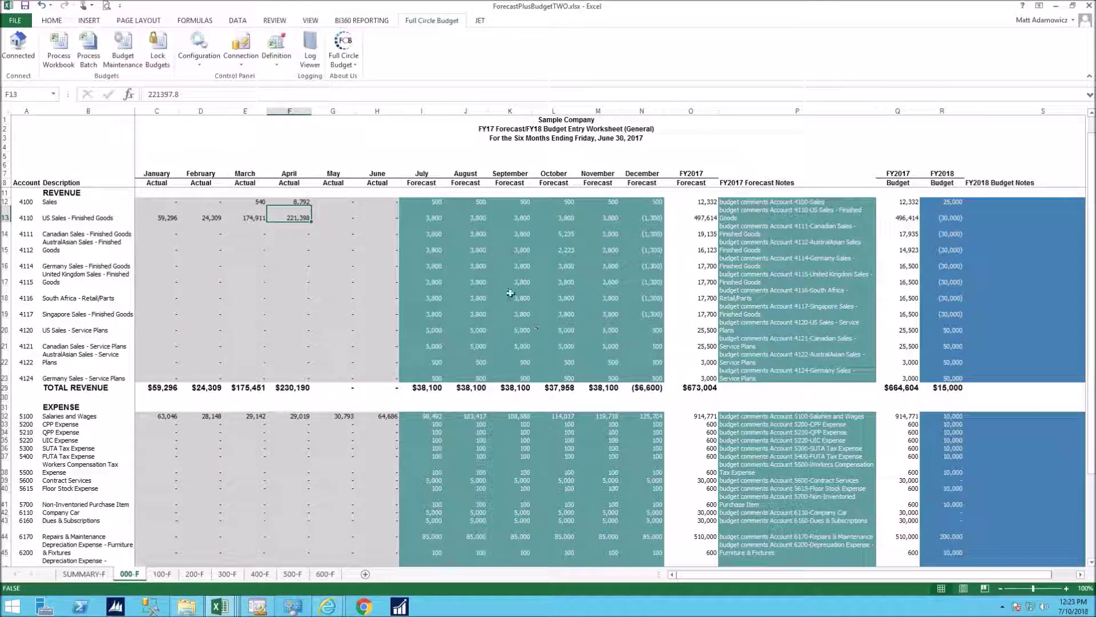
click(428, 218)
text(5000)
key(ctrl+Return)
key(ctrl+c)
drag(465, 217, 645, 219)
key(ctrl+v)
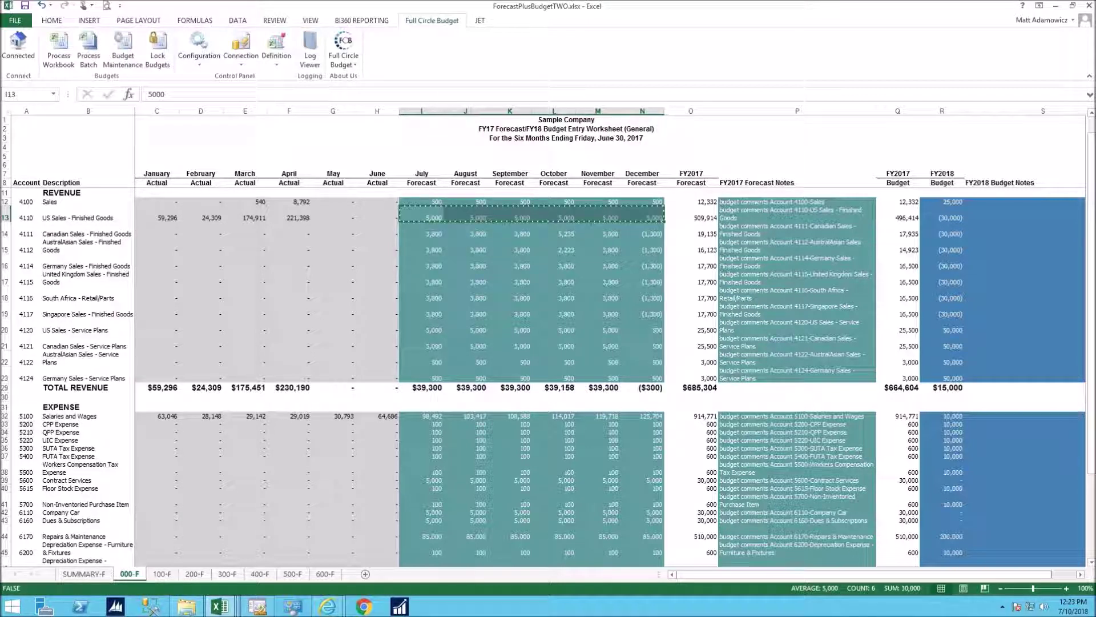
key(shift+Down)
key(shift+Down)
key(shift+Down)
key(shift+Down)
key(shift+Down)
key(shift+Down)
key(shift+Down)
key(shift+Down)
key(Return)
click(588, 264)
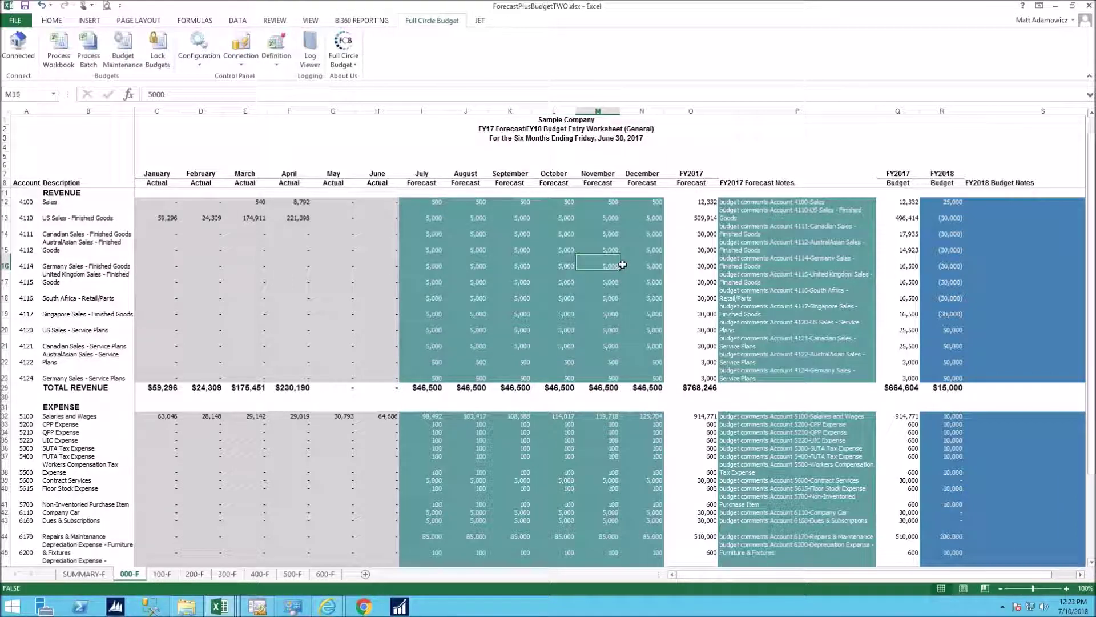
Check the FY2017 totals in O13 and O18, then change the 4111 forecast note to 'new comment'
click(696, 217)
click(692, 298)
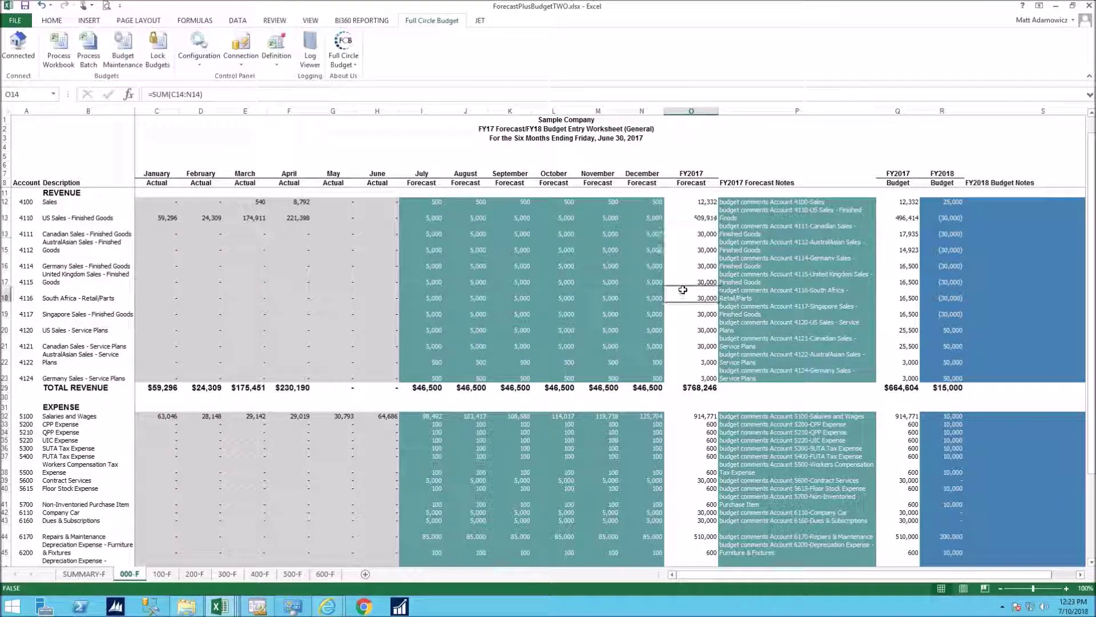
click(692, 235)
double_click(721, 229)
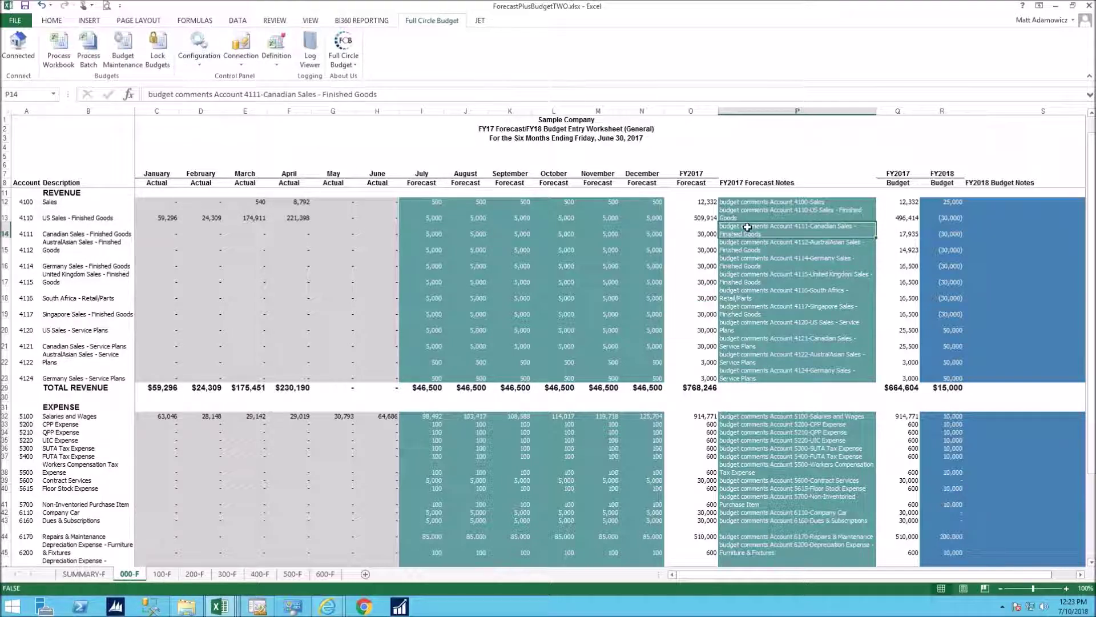
key(ctrl+shift+End)
text(new comment)
key(Return)
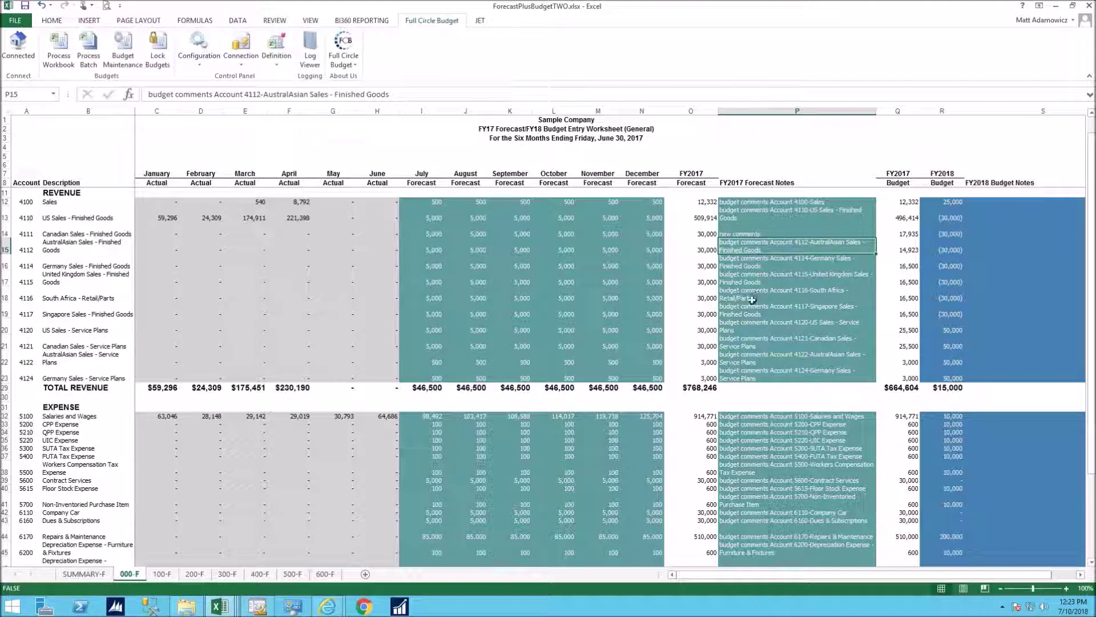
click(67, 61)
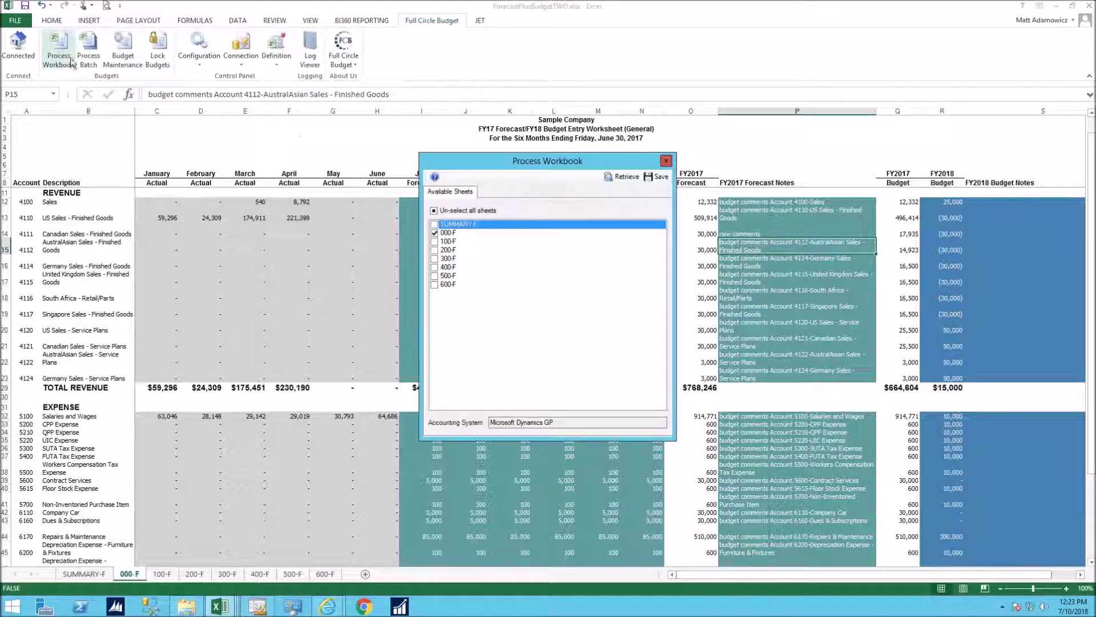
Save sheet 000-F back to the budget with 0 errors and 79 value updates, then select August 4112
click(660, 179)
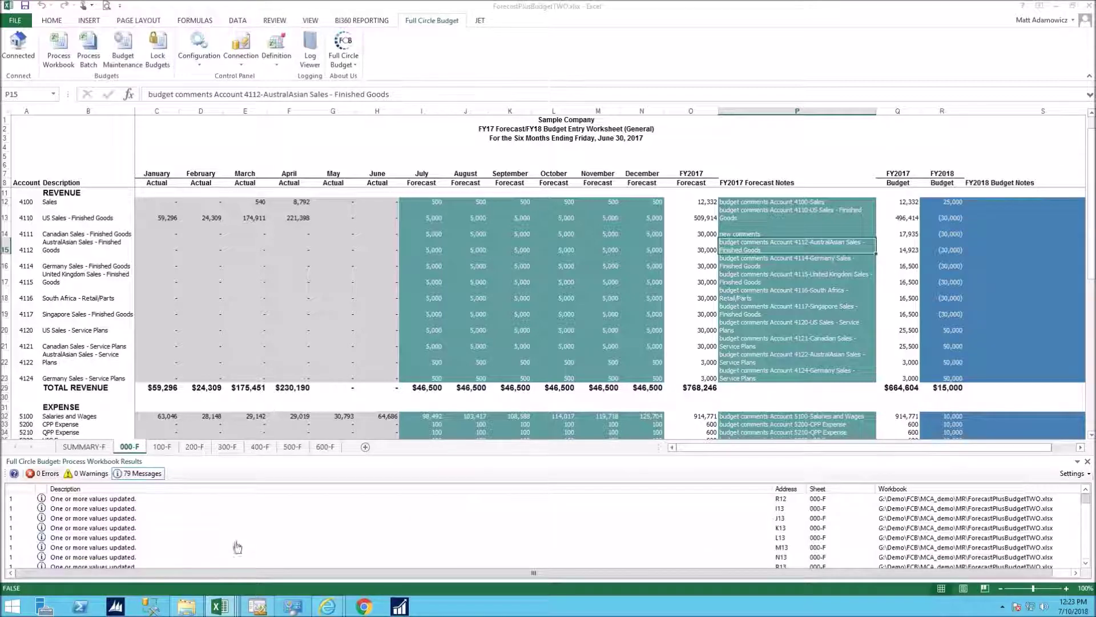
click(481, 248)
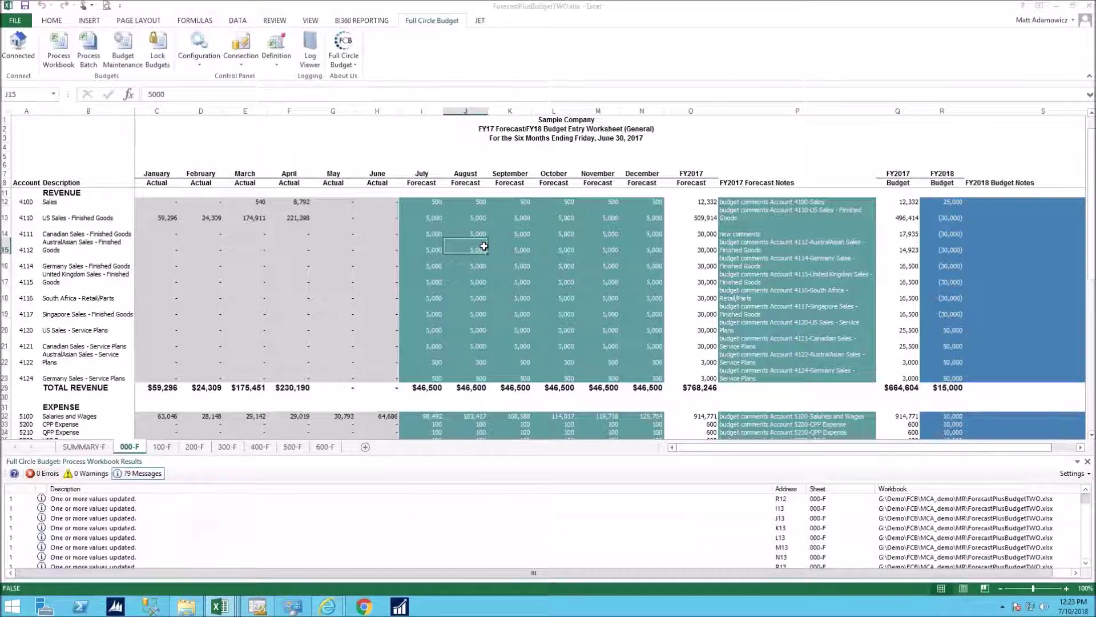
Enter 5,600 as account 4112's August forecast and =prior*1.1 growth formulas through December
text(5600)
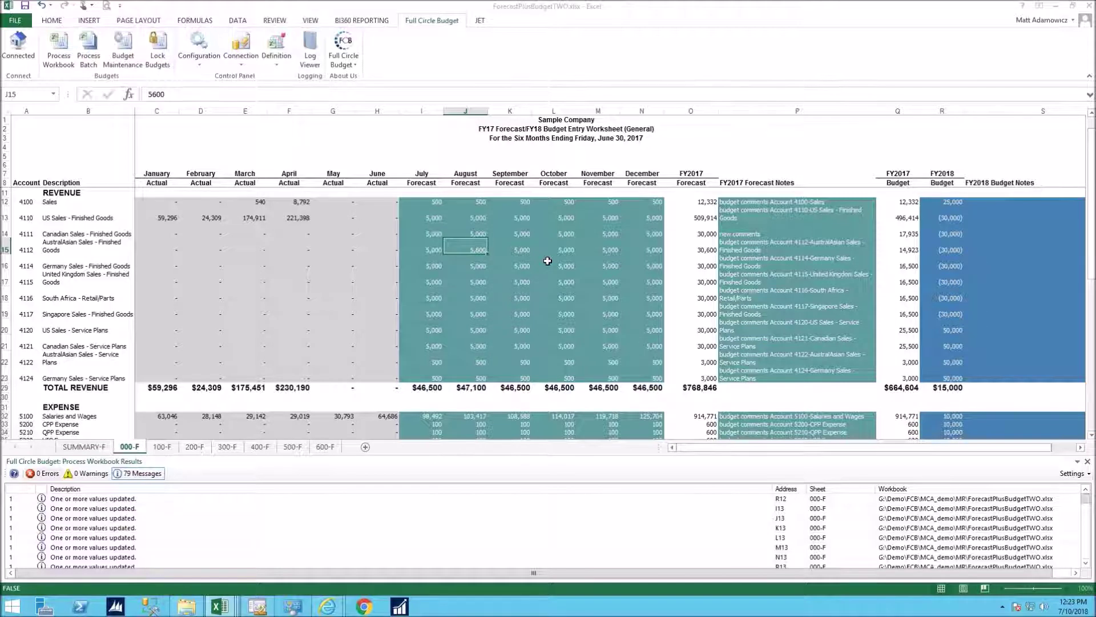
key(Tab)
text(=)
key(Left)
text(*)
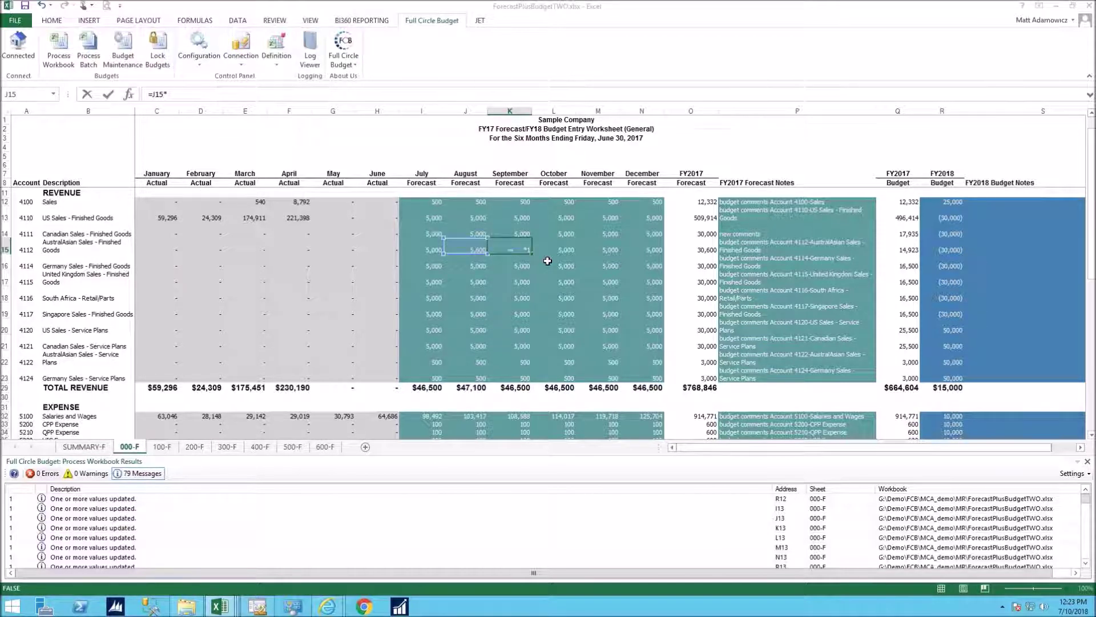
text(1.1)
key(ctrl+Return)
key(ctrl+c)
key(shift+Right)
key(shift+Right)
key(shift+Right)
key(ctrl+v)
Copy account 4112's growth formulas down through row 22 and check account 4117's November formula
key(ctrl+c)
key(shift+Down)
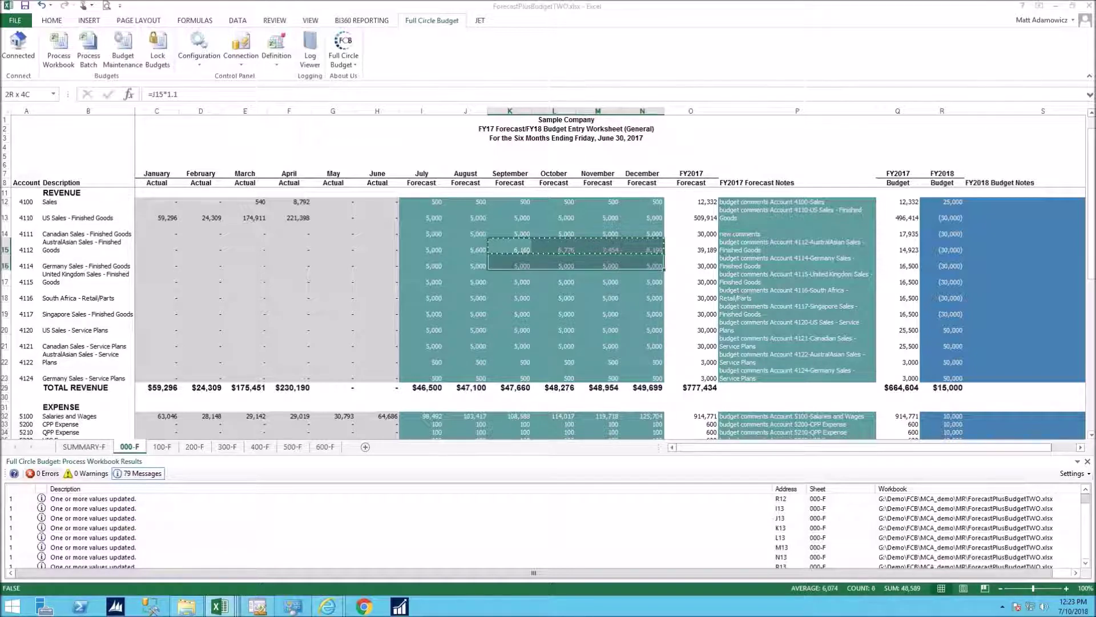
key(shift+Down)
key(shift+Down)
key(shift+Down)
key(shift+Down)
key(shift+Down)
key(shift+Down)
key(Return)
click(561, 263)
key(Down)
key(Down)
key(Right)
key(Down)
Save sheet 000-F's growth-formula forecasts to the budget, logging 33 value updates, and close the results pane
click(58, 55)
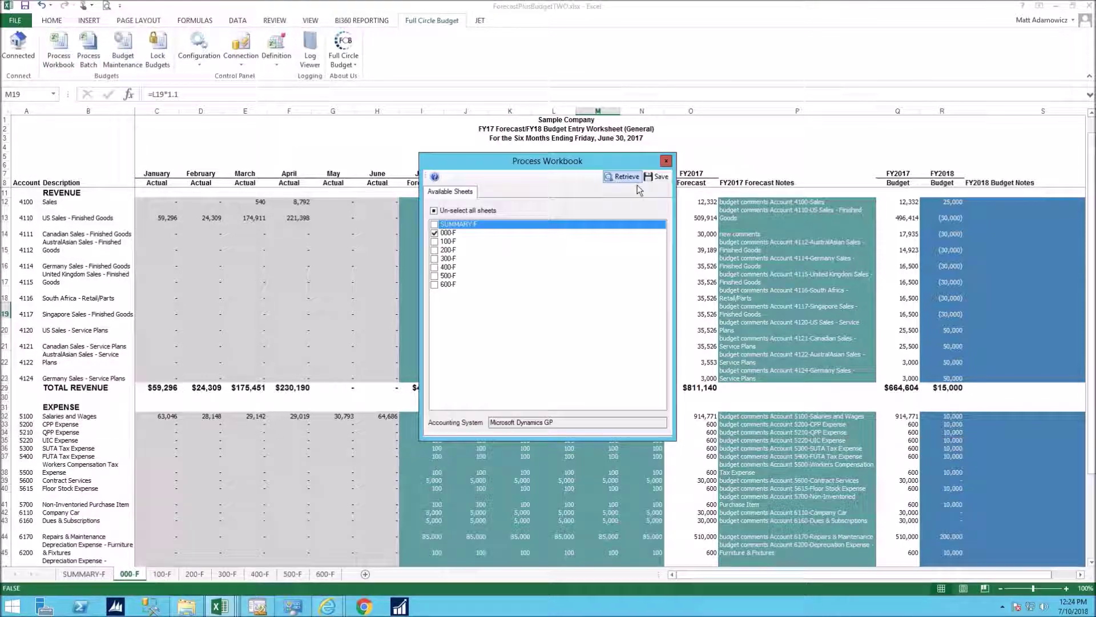
click(662, 178)
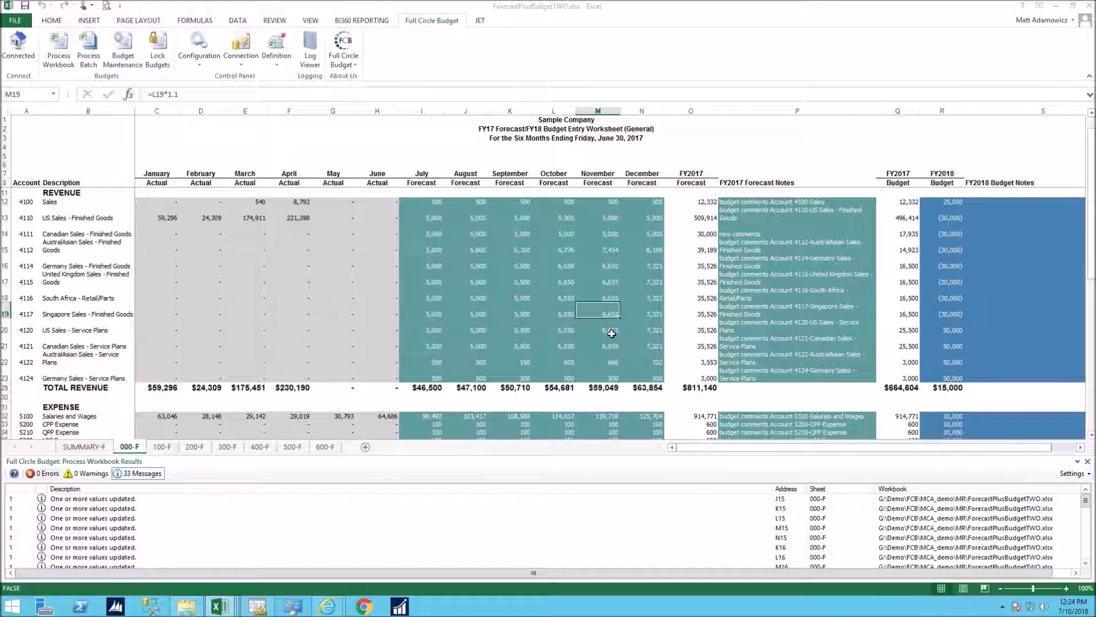
scroll(549, 293, down, 2)
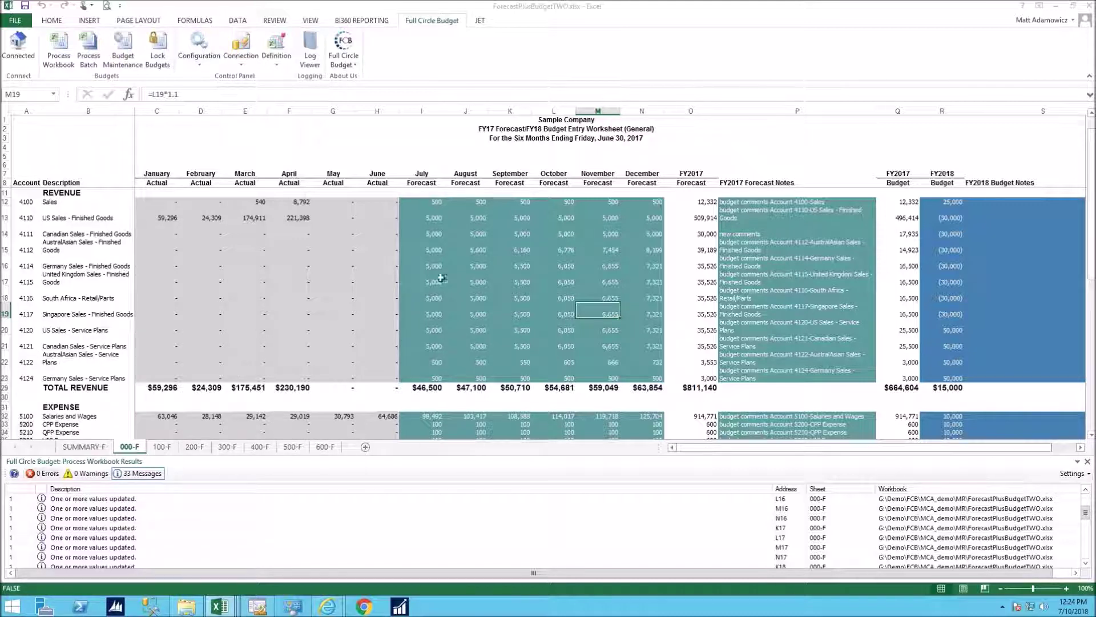
click(1088, 462)
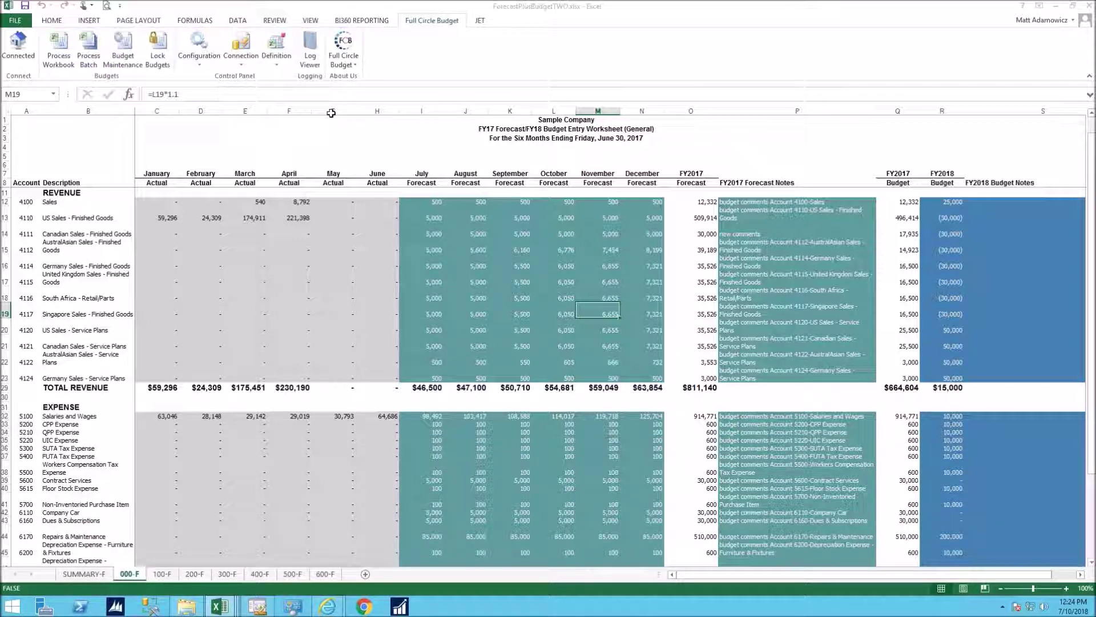
Open the Full Circle Budget Log Viewer and browse its displayed entries, leaving the date range unchanged
click(311, 52)
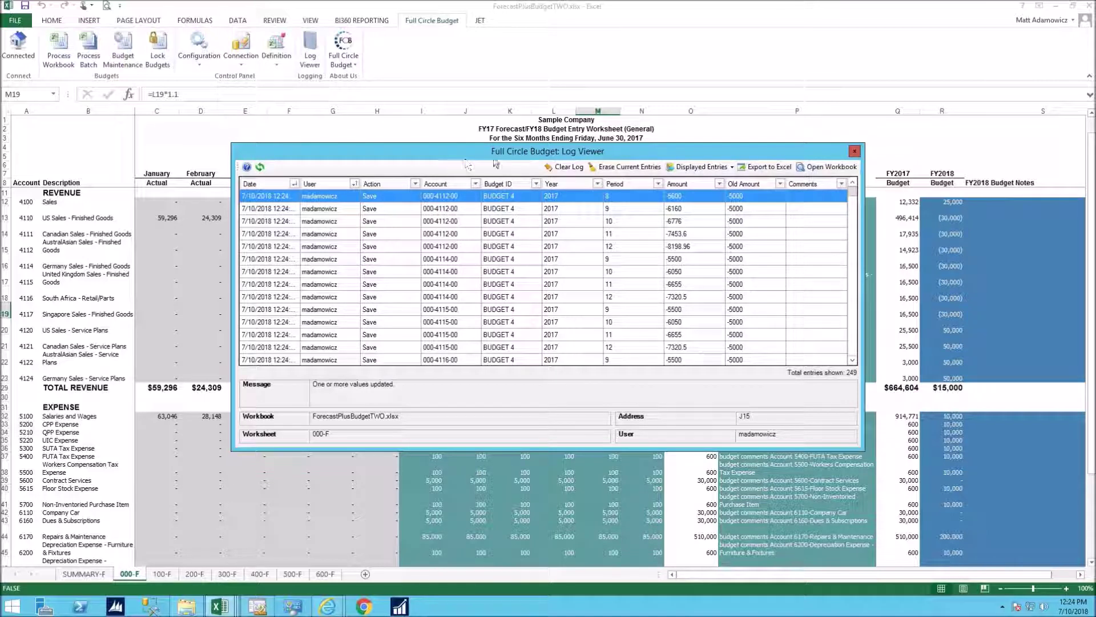
click(704, 167)
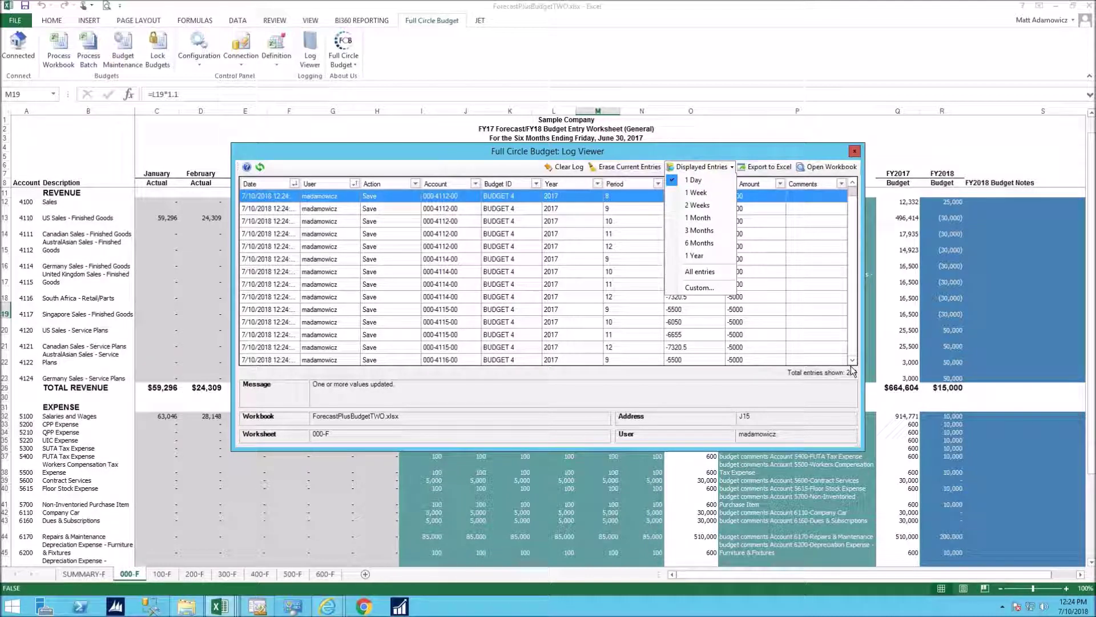
click(723, 165)
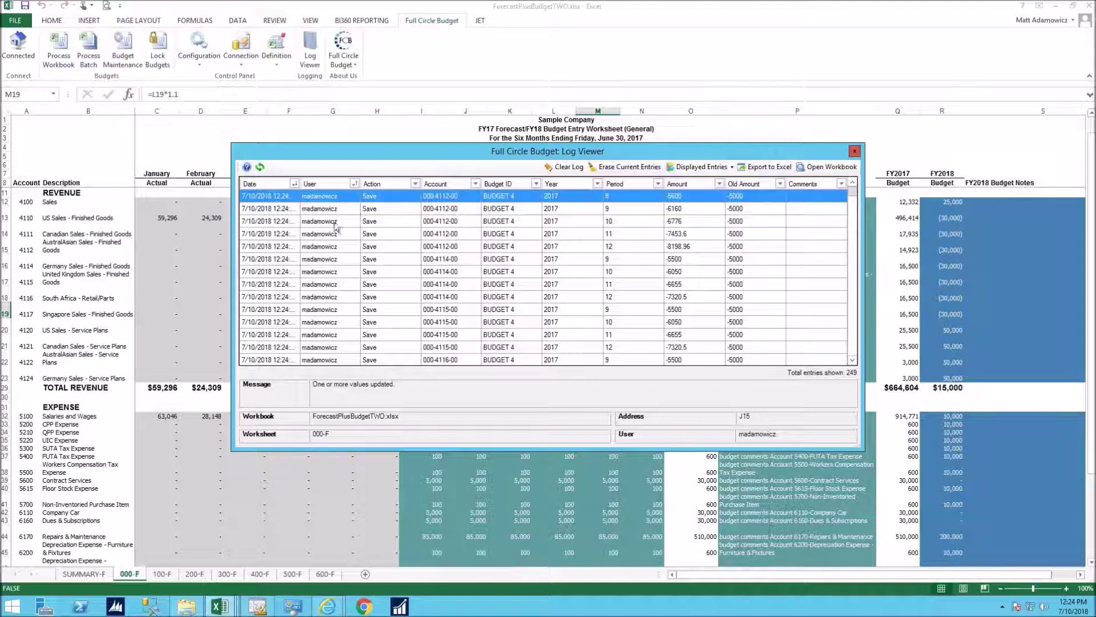
key(Down)
key(Down)
key(Down)
key(Down)
key(Down)
key(Down)
key(Down)
key(Down)
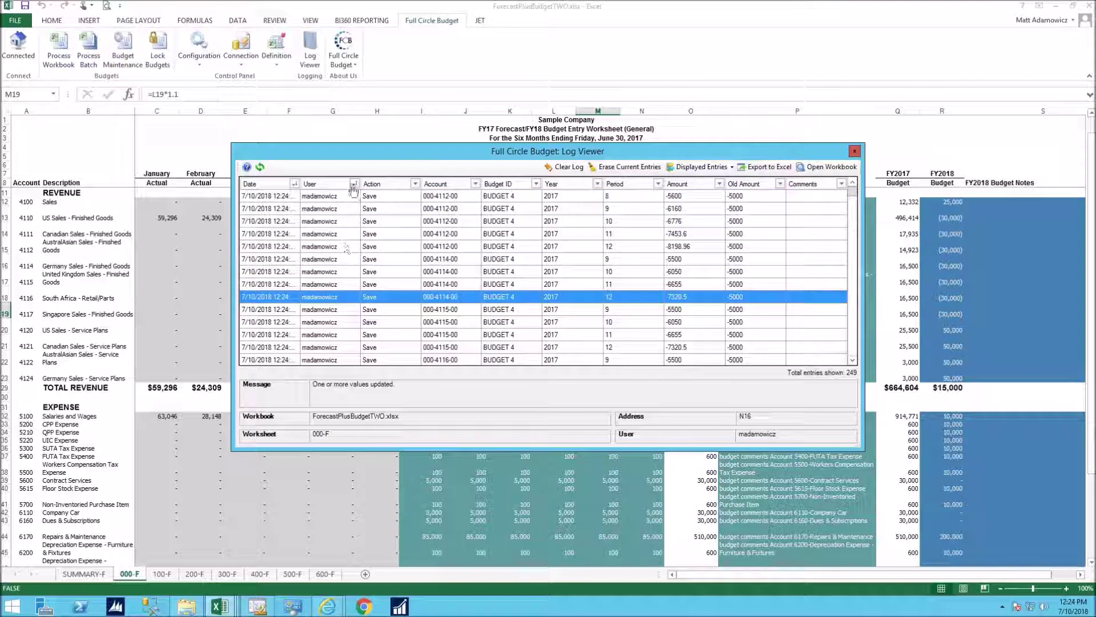
Filter the log's Action column to show only Error entries
click(415, 184)
click(428, 256)
click(433, 273)
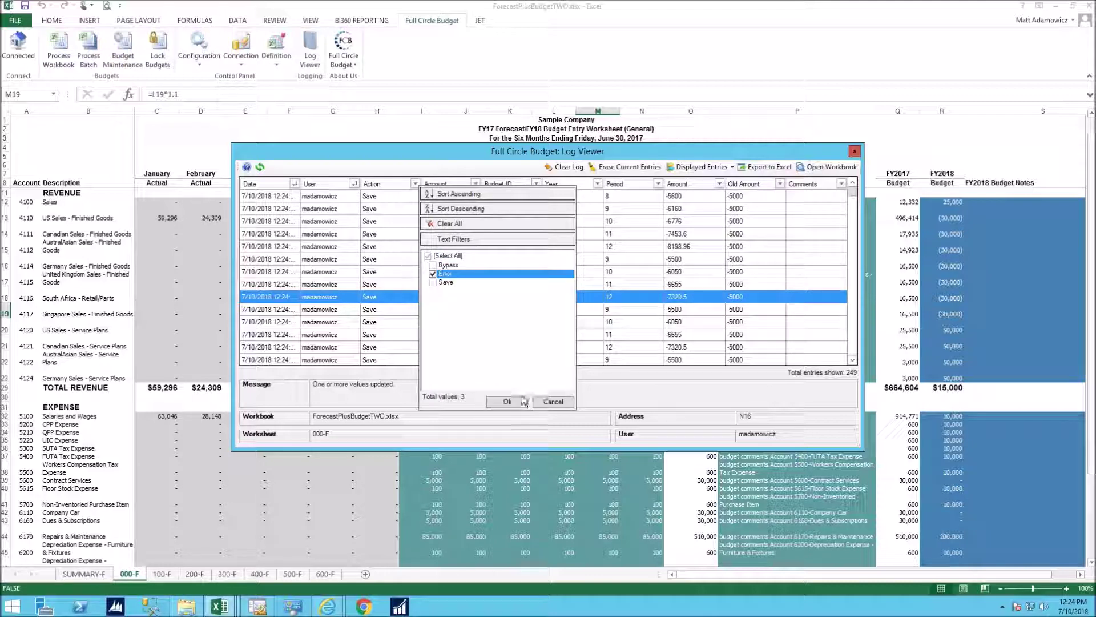
click(517, 400)
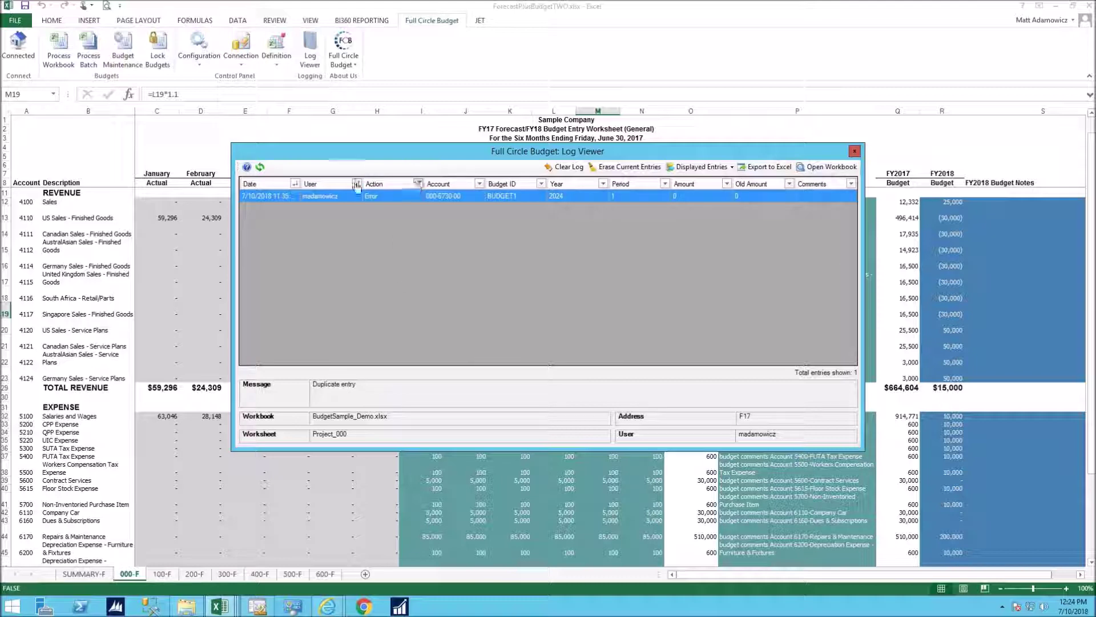
Restore all Action values in the filter and export the log to a new Excel workbook
click(419, 184)
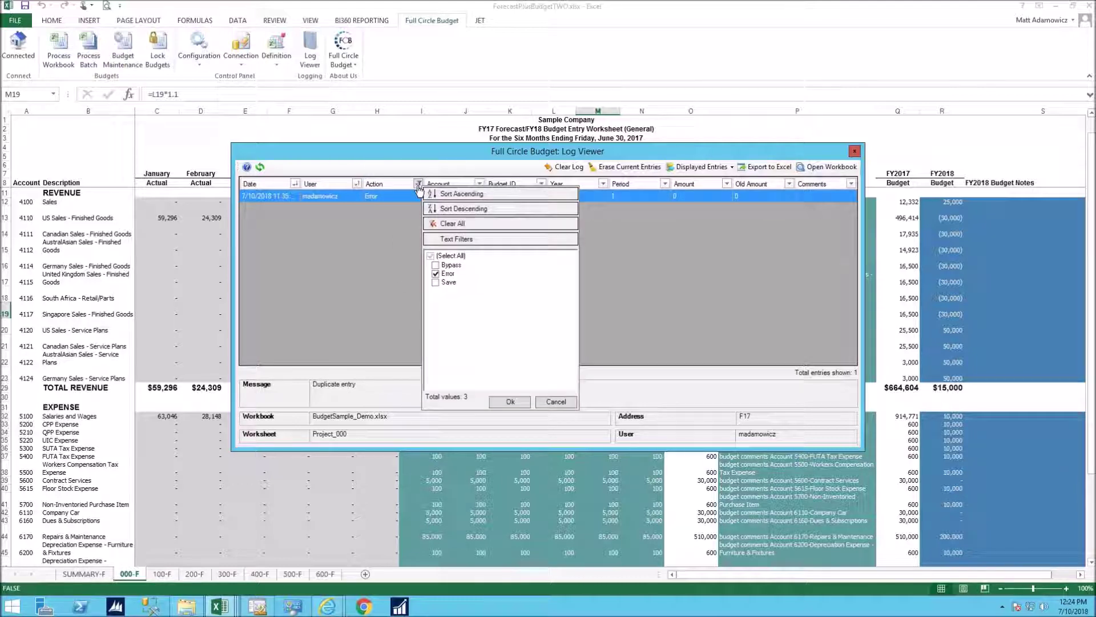
click(430, 256)
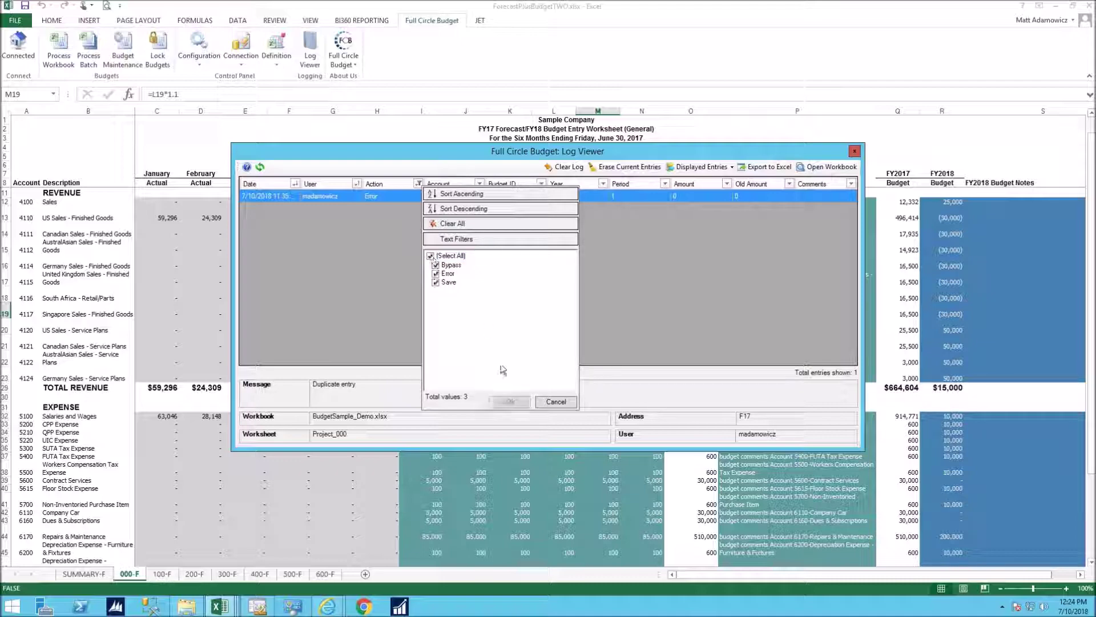
click(510, 402)
click(763, 168)
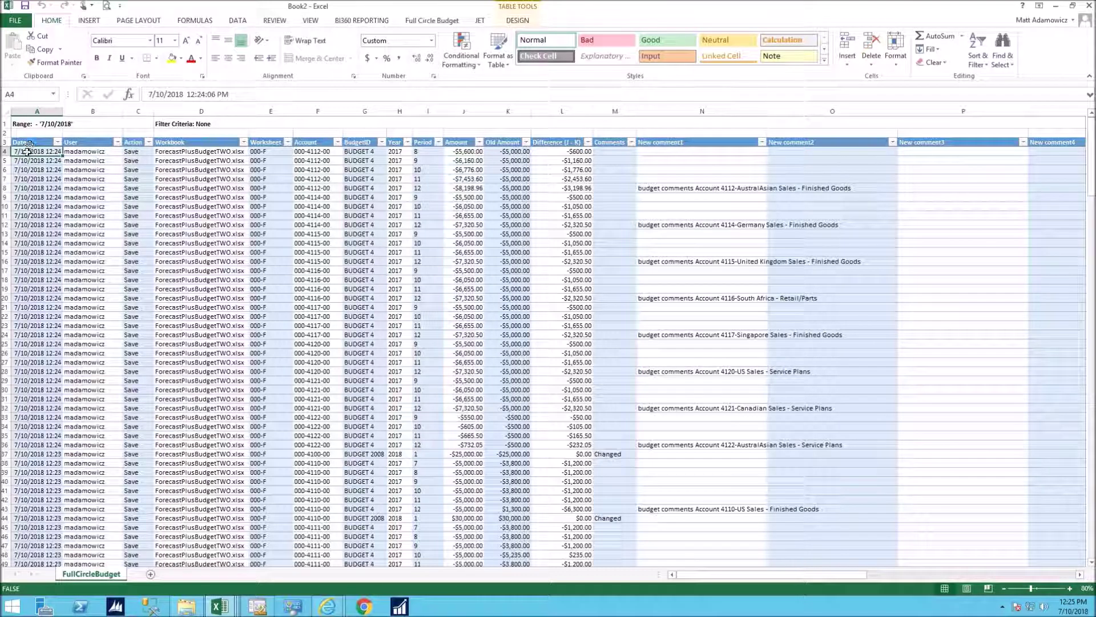
Review the first Book2 log entry's Action, workbook, worksheet, Year and Amount columns
key(Right)
key(Right)
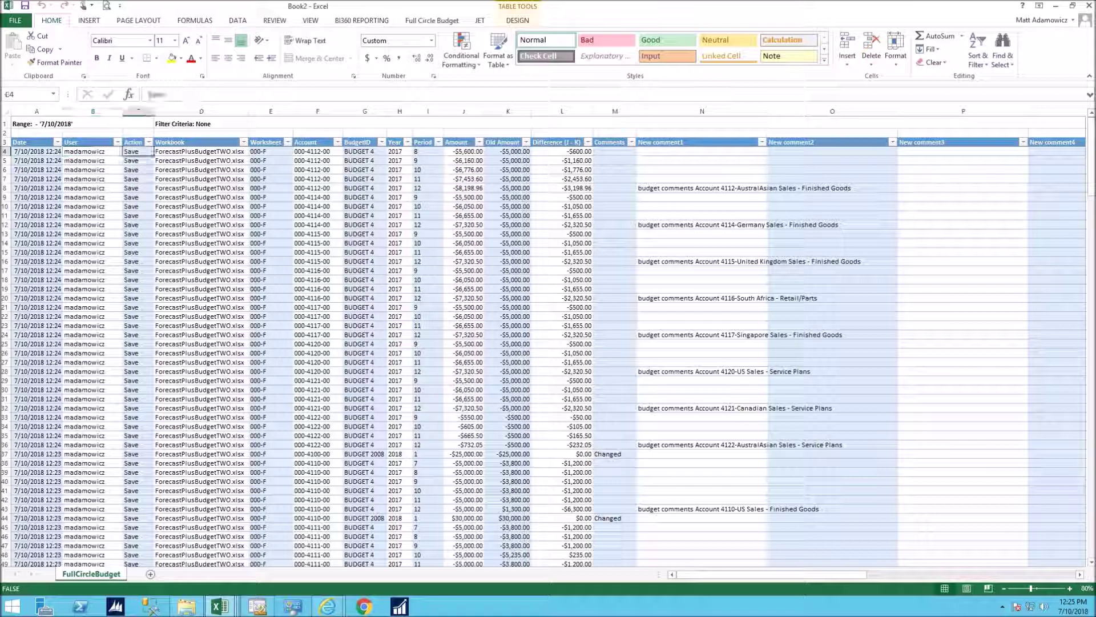
click(137, 151)
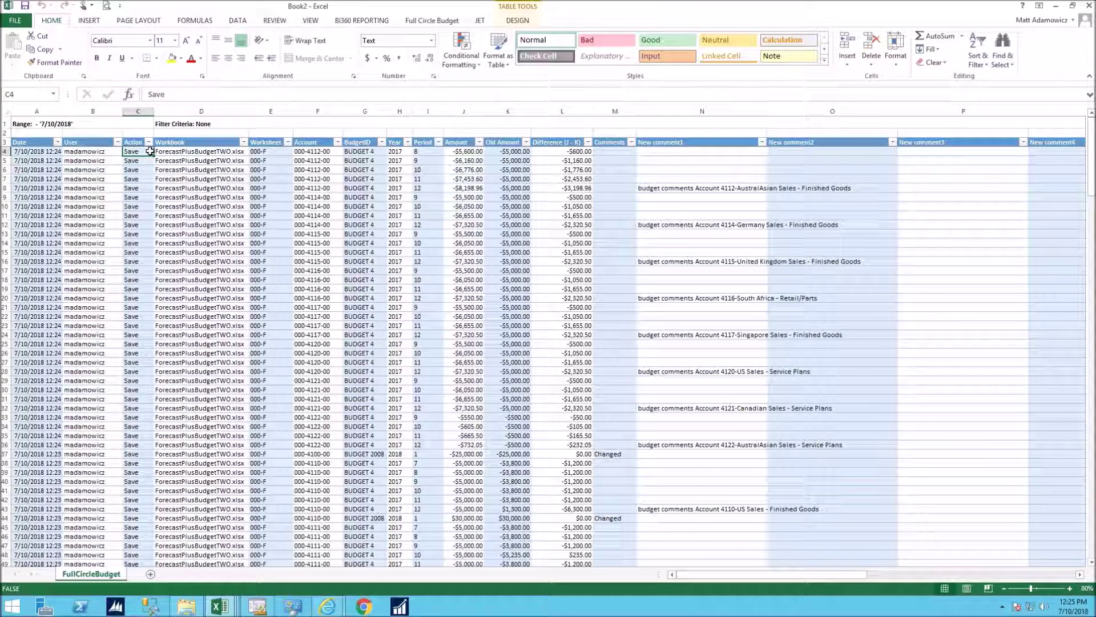
click(194, 153)
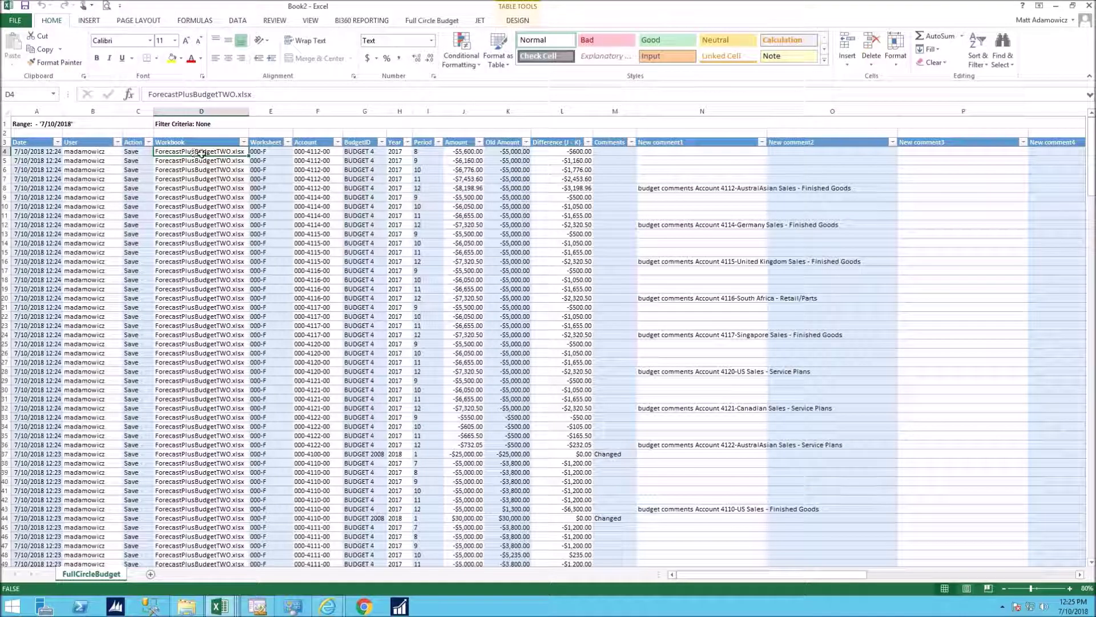
click(270, 154)
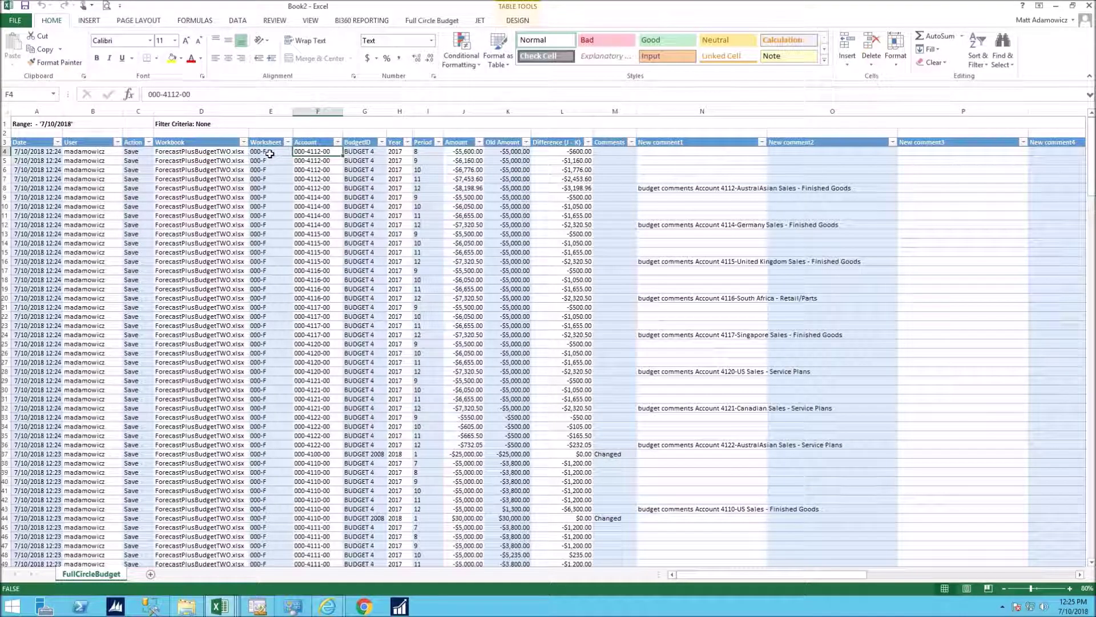
key(Right)
key(Right)
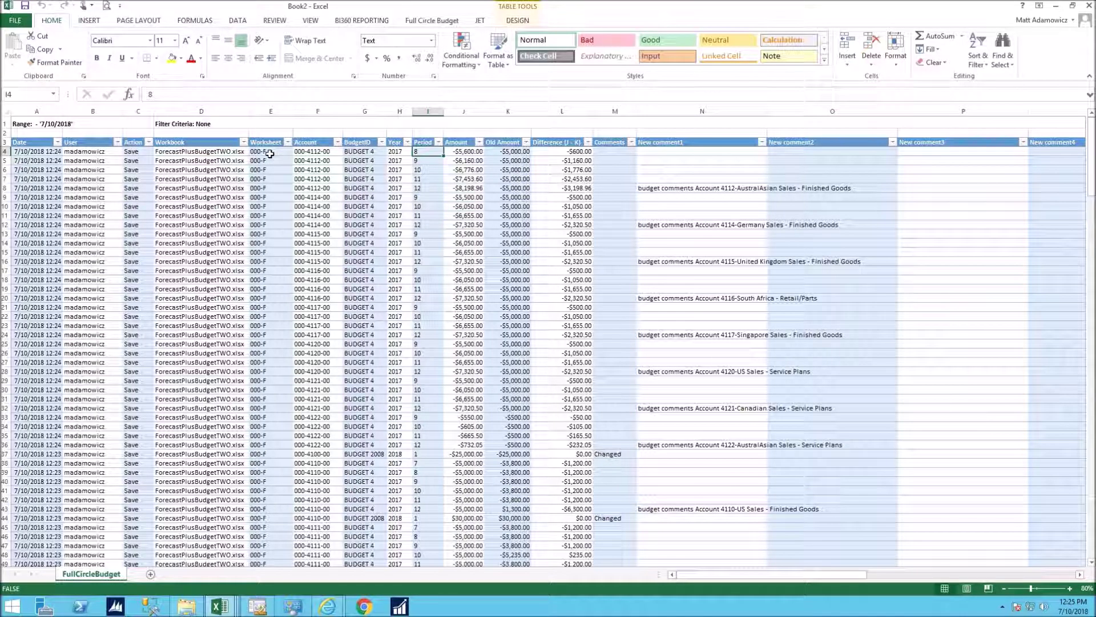
key(Right)
key(Right)
key(Right)
key(Right)
key(Left)
key(Left)
key(Left)
key(Right)
key(Right)
key(Right)
key(Right)
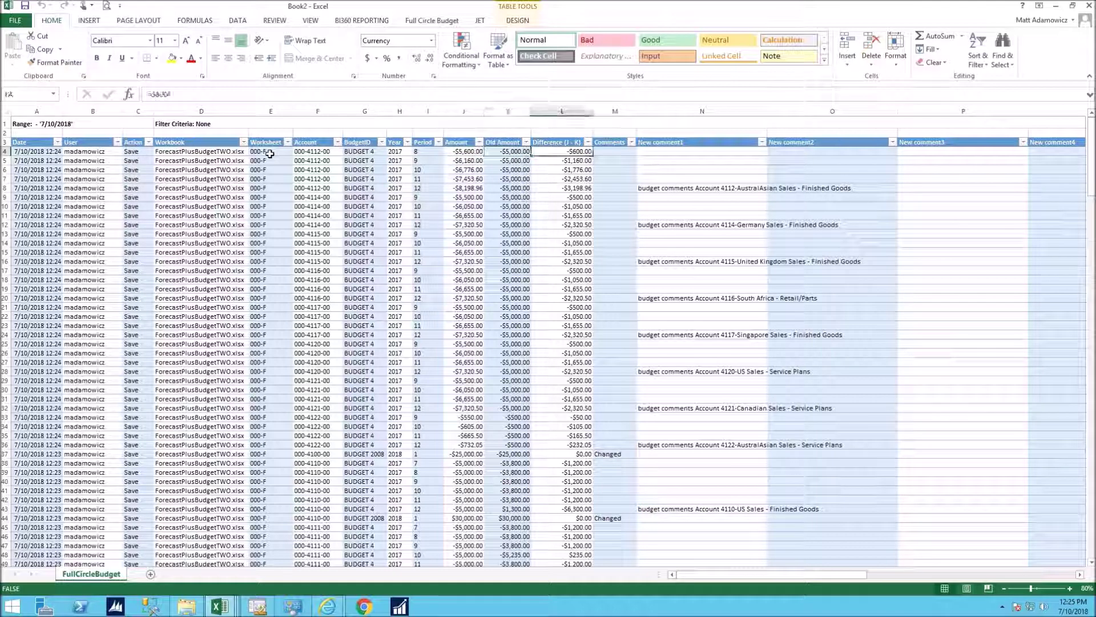
key(Down)
key(Down)
key(Down)
key(Down)
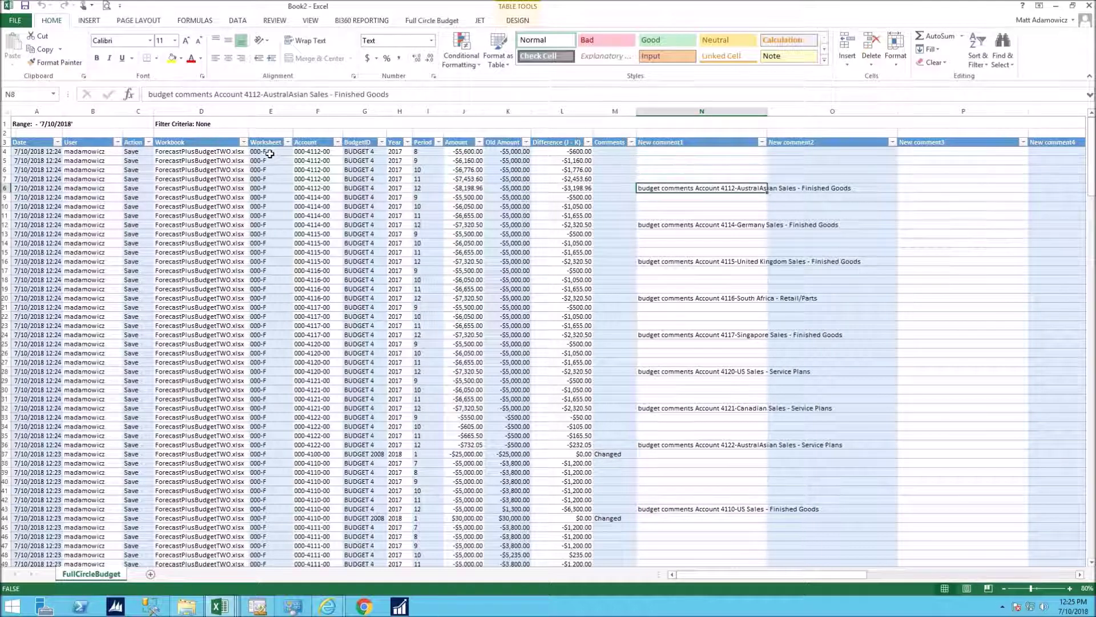
Check the comment columns for account 4112 and the next entry's date, then close Book2 without saving
key(Right)
key(Right)
key(Right)
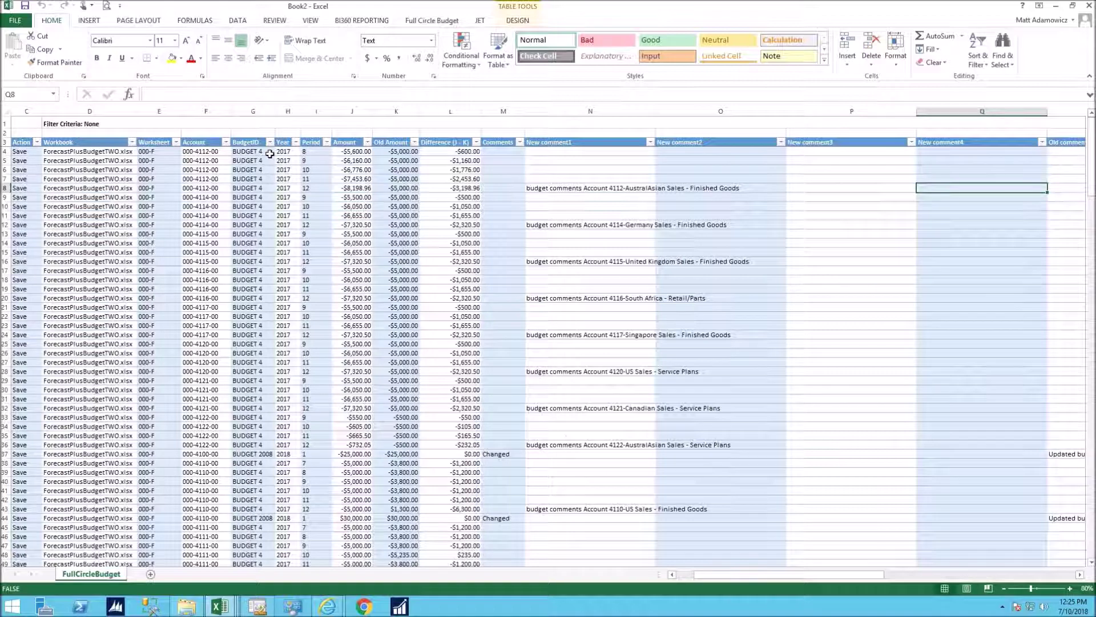
key(Right)
key(Right)
key(Right)
key(Left)
key(Left)
key(Left)
key(Left)
key(Right)
key(Right)
key(Right)
key(Right)
key(Right)
key(Right)
key(Right)
key(Right)
key(Right)
key(Right)
key(Right)
key(Right)
key(Right)
key(Right)
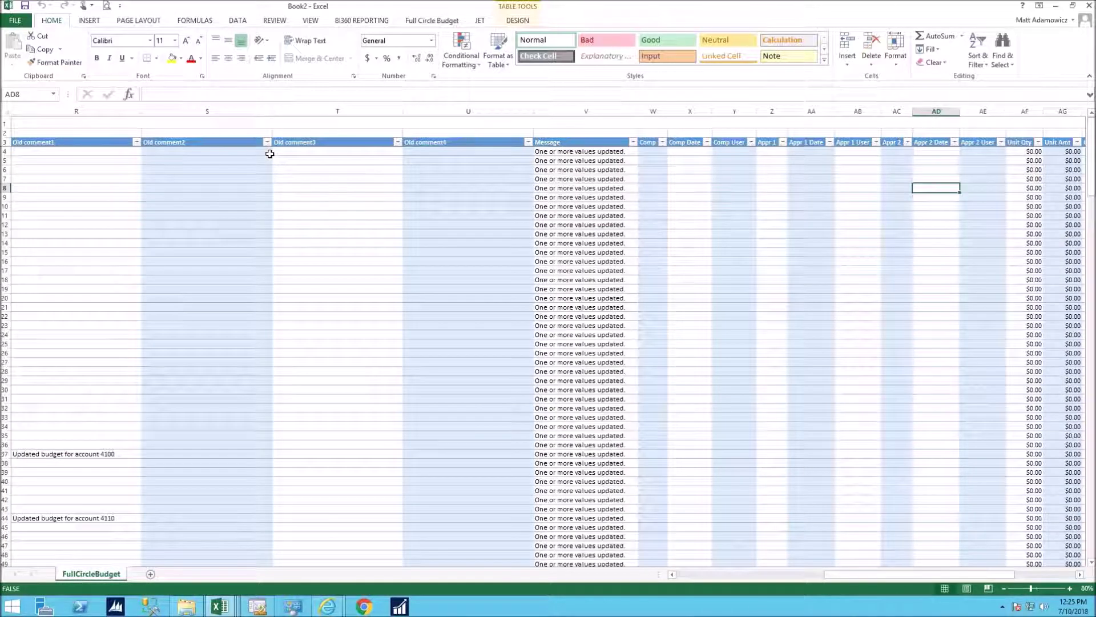
key(Right)
key(Right)
key(Right)
key(Right)
key(Left)
key(Left)
key(Left)
key(Left)
key(Left)
key(Left)
key(Left)
key(Left)
key(Left)
key(Left)
key(Left)
key(Left)
key(Left)
key(Left)
key(Left)
key(Left)
key(Left)
key(Left)
key(Left)
key(Left)
key(Left)
key(Left)
key(Left)
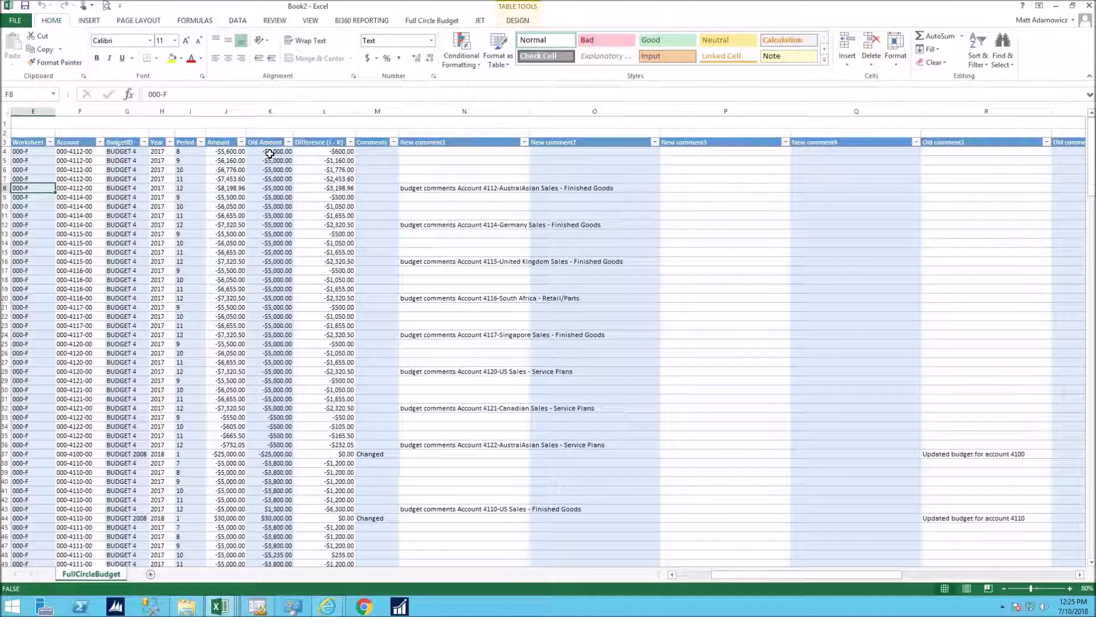
key(Left)
key(Left)
key(Left)
key(Left)
key(Left)
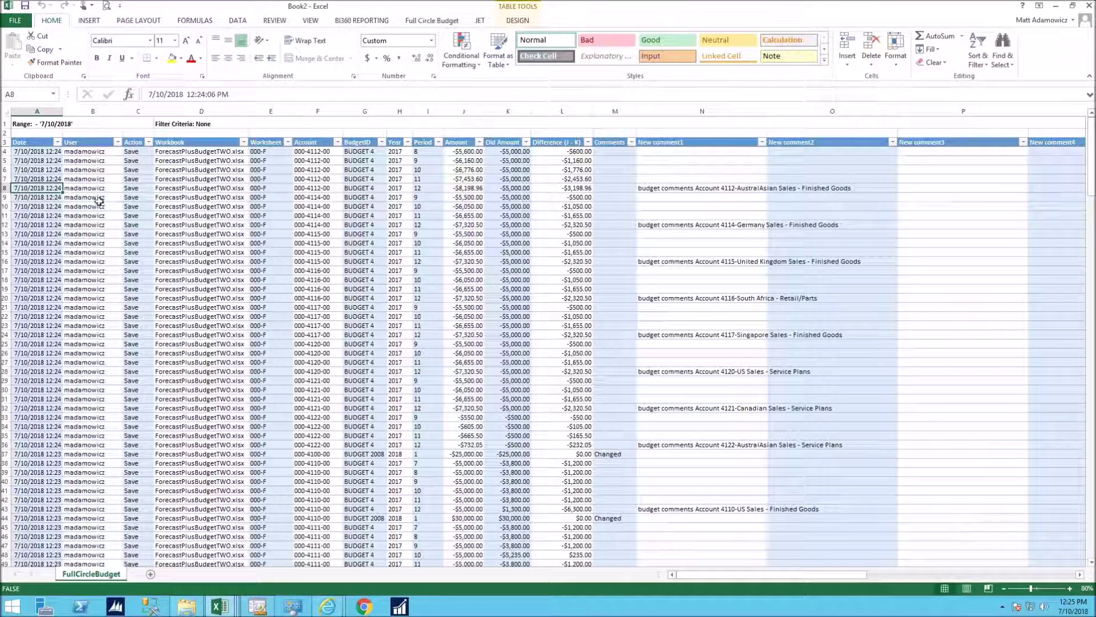
click(28, 195)
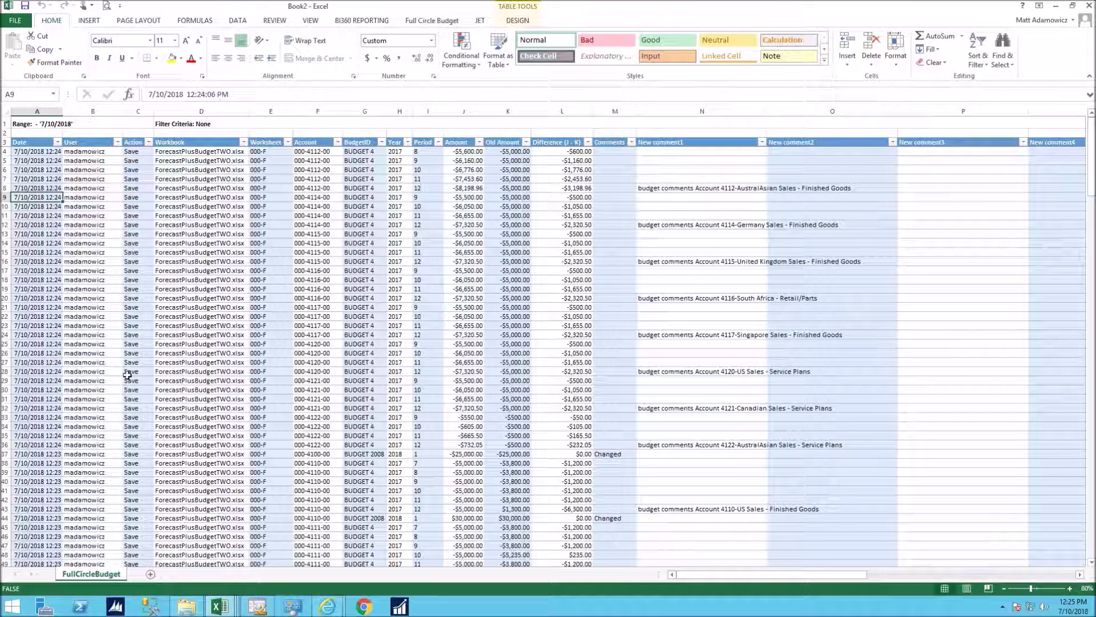
click(1089, 6)
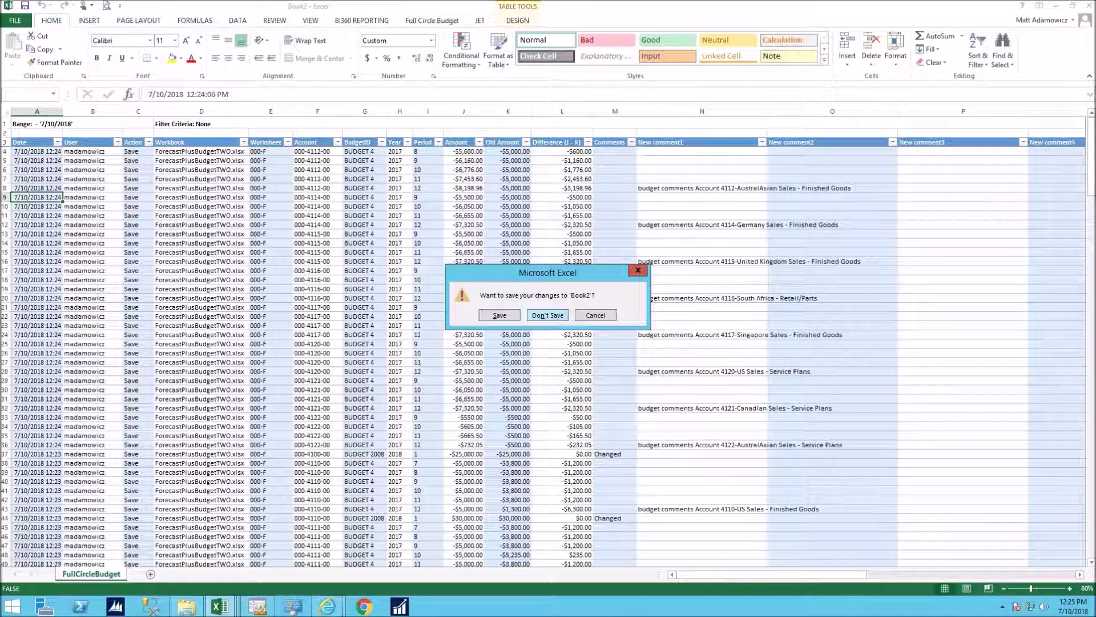
click(547, 315)
Reopen the Log Viewer and widen Displayed Entries from two weeks through one month and three months to one year
click(447, 23)
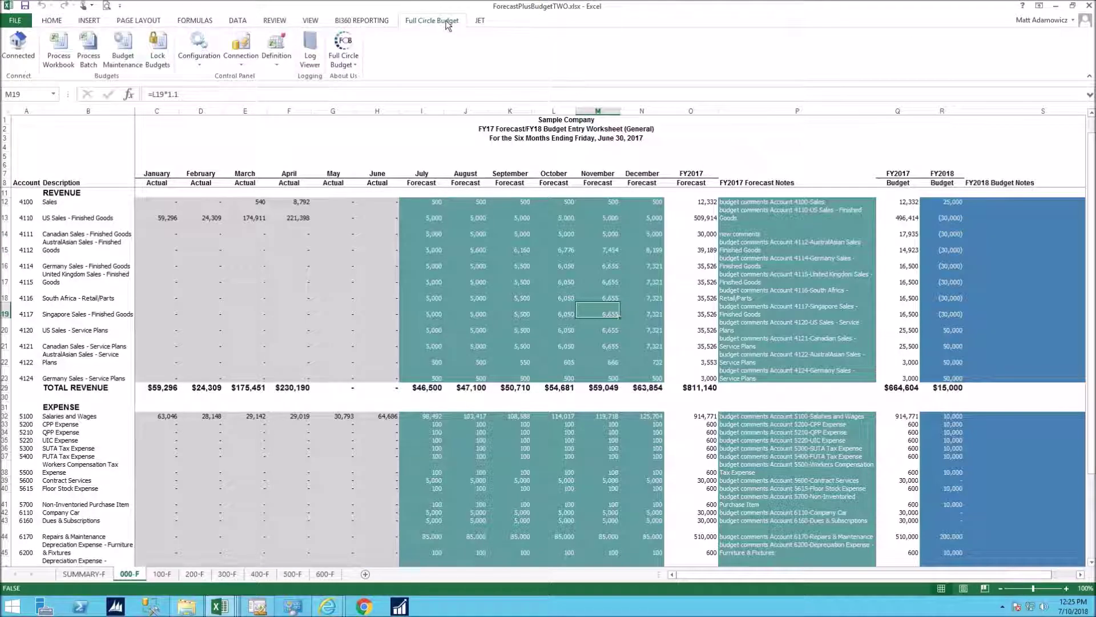
click(310, 50)
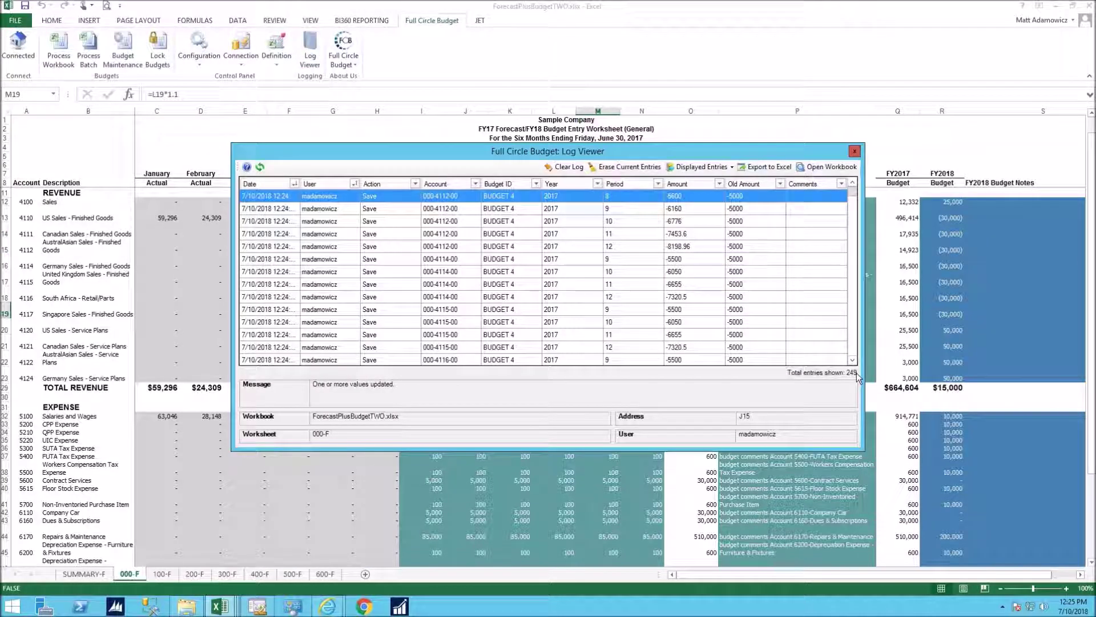
click(705, 168)
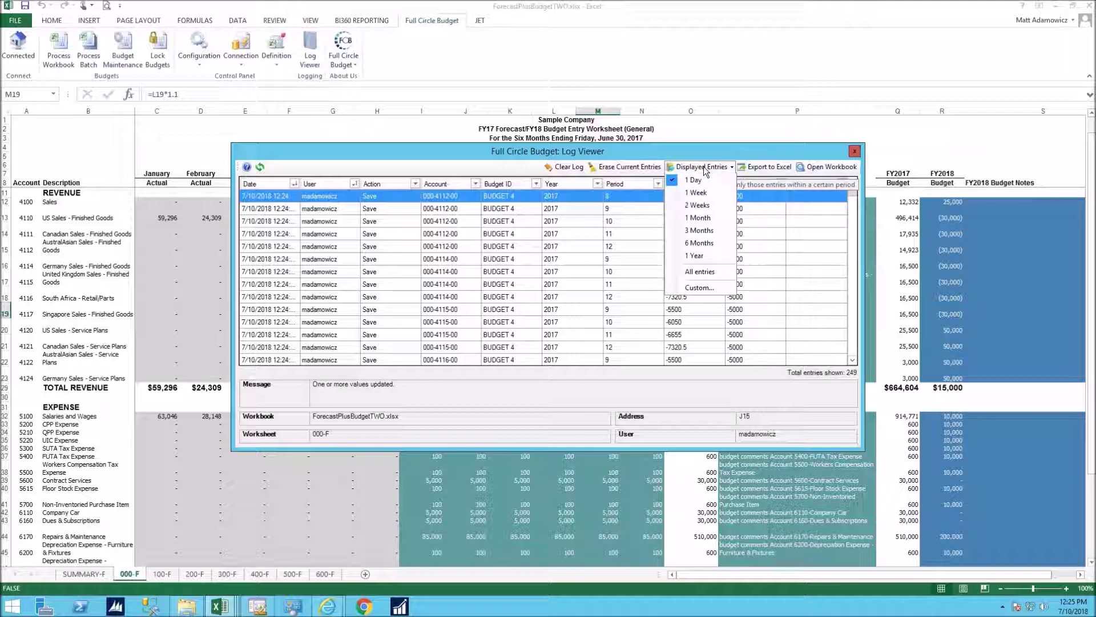
click(693, 205)
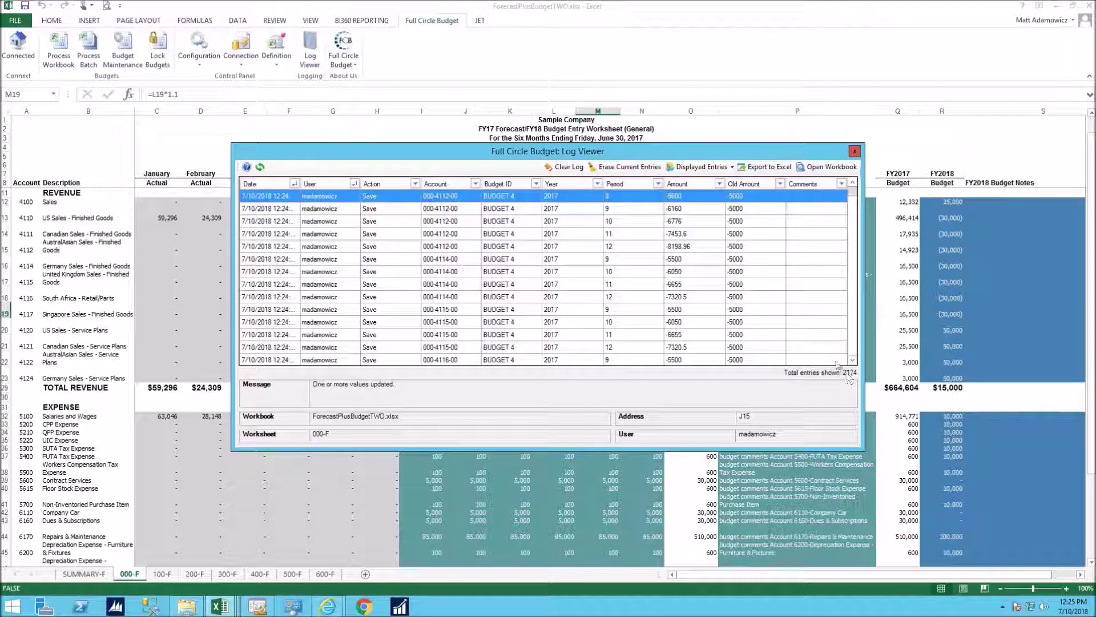
click(690, 170)
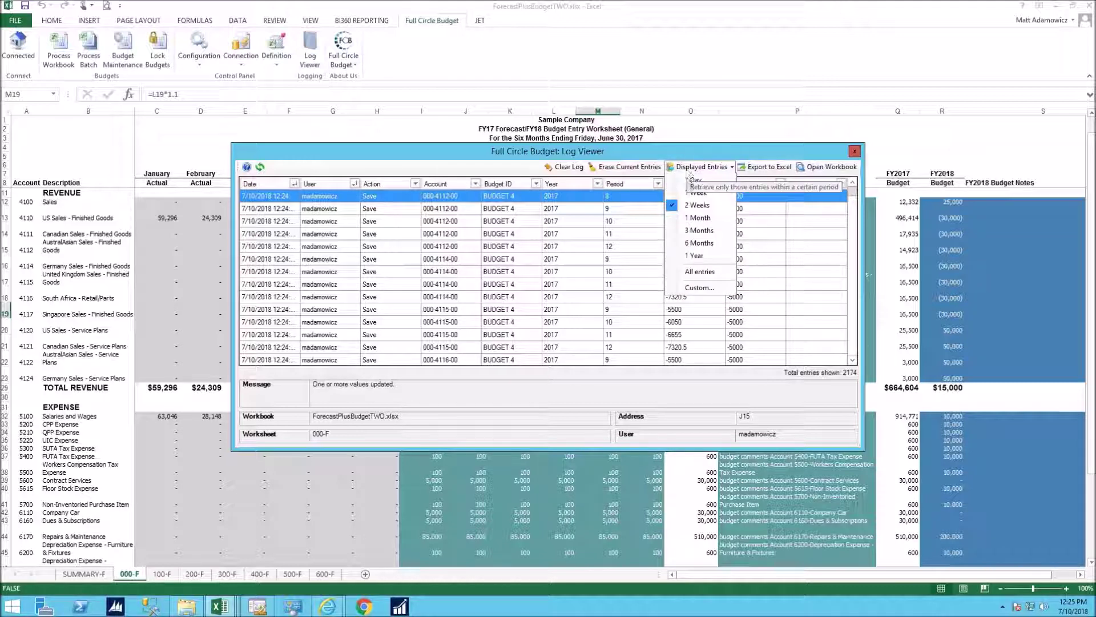
click(691, 232)
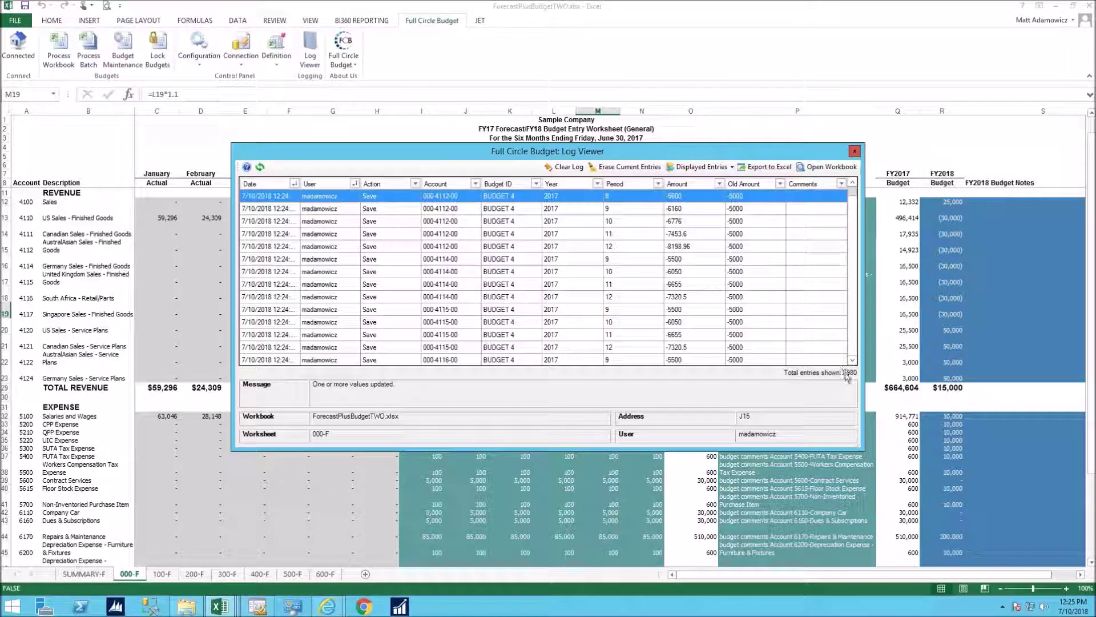
click(699, 172)
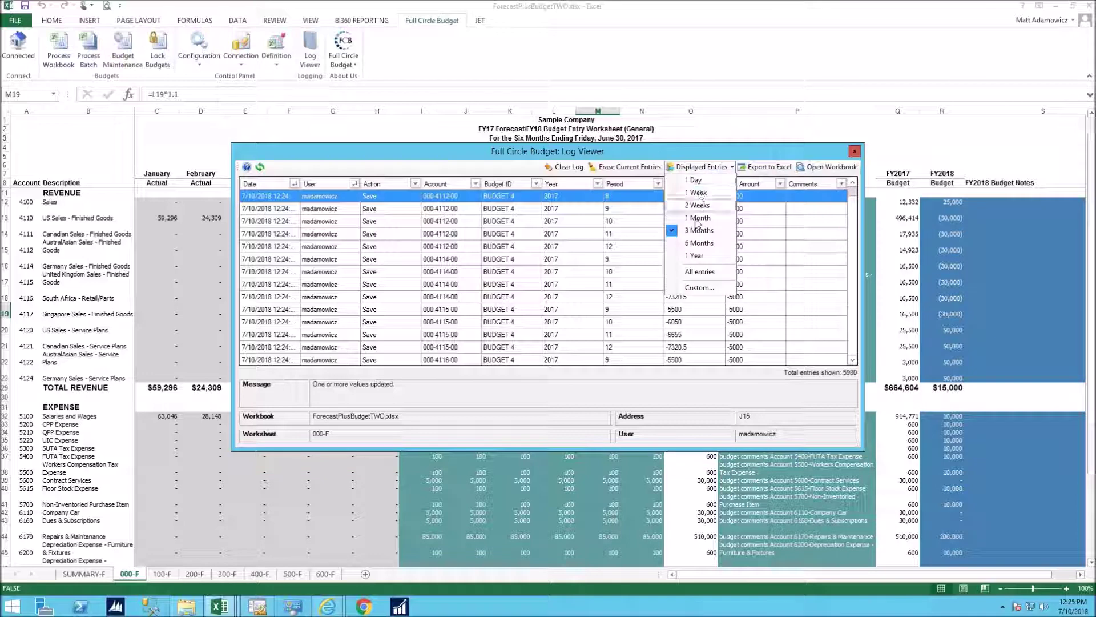
click(696, 260)
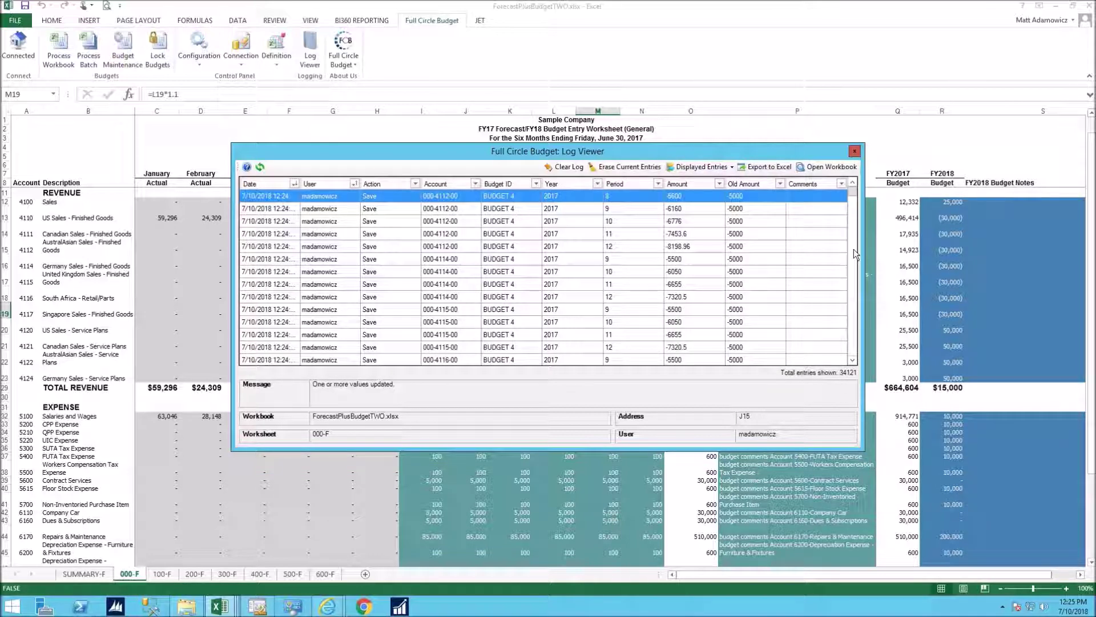
Filter the log's Budget ID column to only BUD2026, leaving 77 entries
drag(855, 199, 845, 377)
click(280, 312)
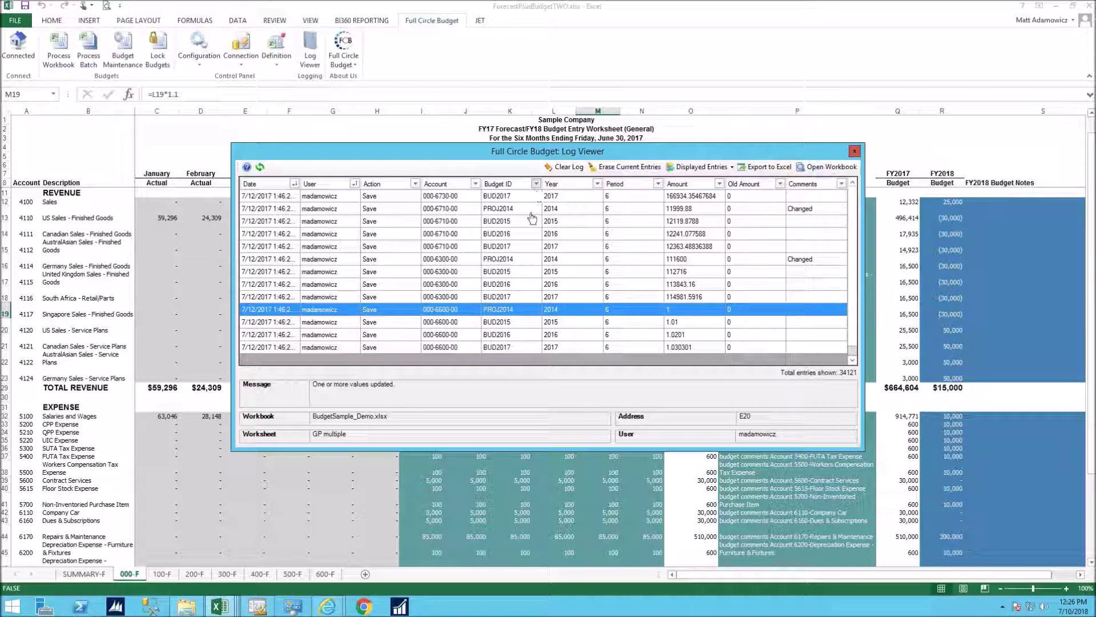
click(536, 184)
click(552, 256)
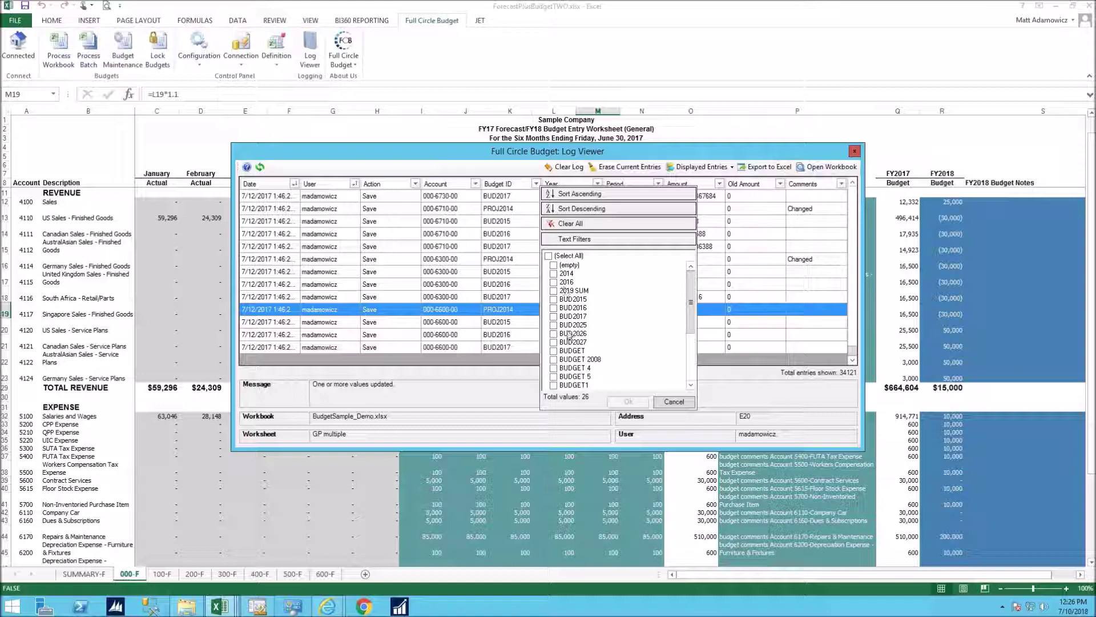
click(554, 333)
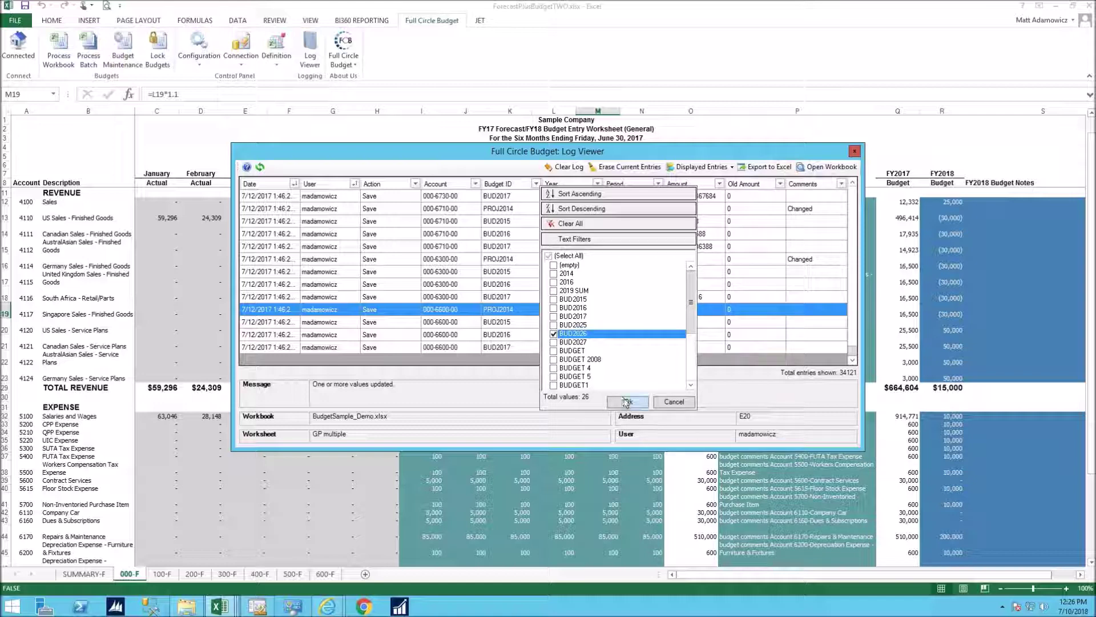
click(627, 402)
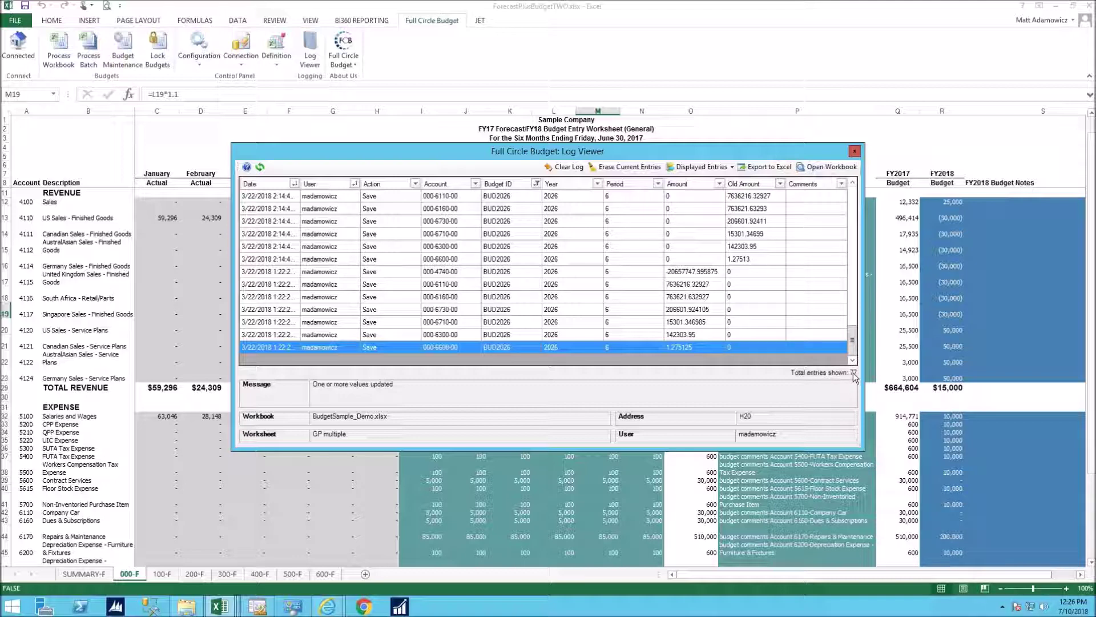
mouse_move(852, 341)
mouse_down()
mouse_move(852, 197)
mouse_move(851, 338)
mouse_up()
Export the BUD2026 log entries to a new Book3 workbook and check dates down to the last row
click(823, 357)
click(768, 167)
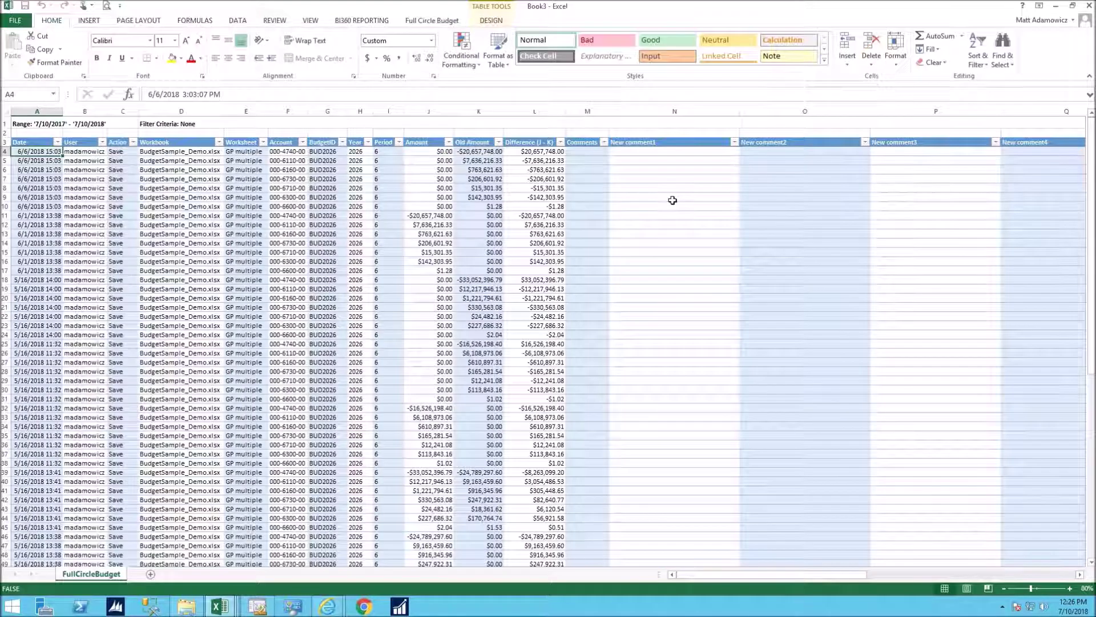
click(29, 179)
click(28, 261)
scroll(41, 322, down, 1)
drag(34, 389, 34, 536)
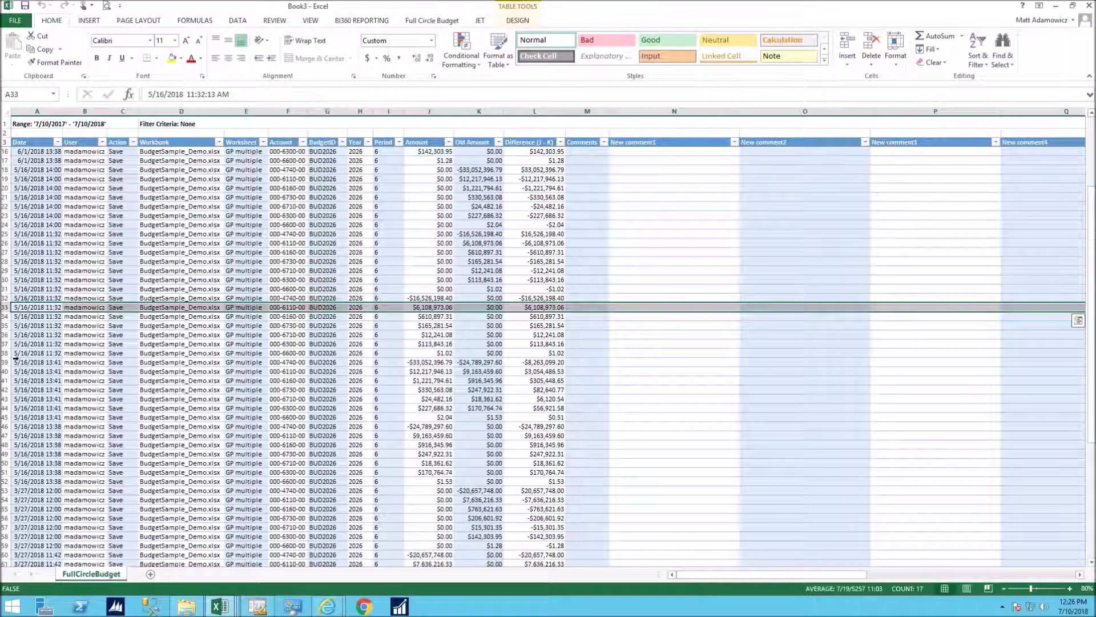
scroll(29, 416, down, 15)
click(29, 409)
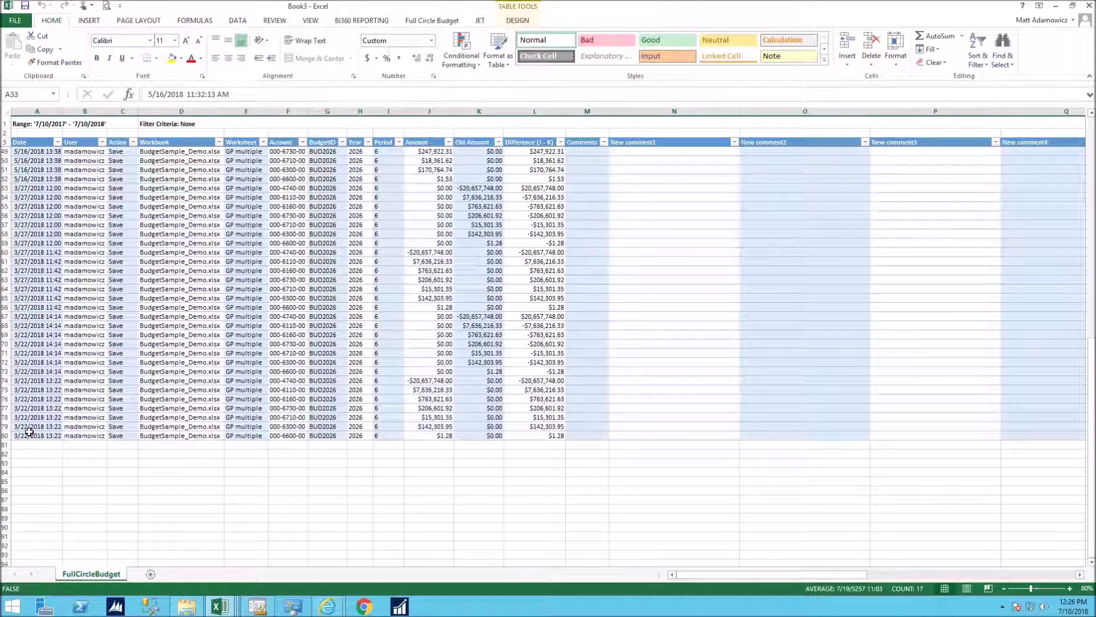
Review earlier Book3 entries and a BUD2026 Budget ID, then close Book3 without saving
scroll(29, 423, up, 2)
scroll(29, 432, up, 8)
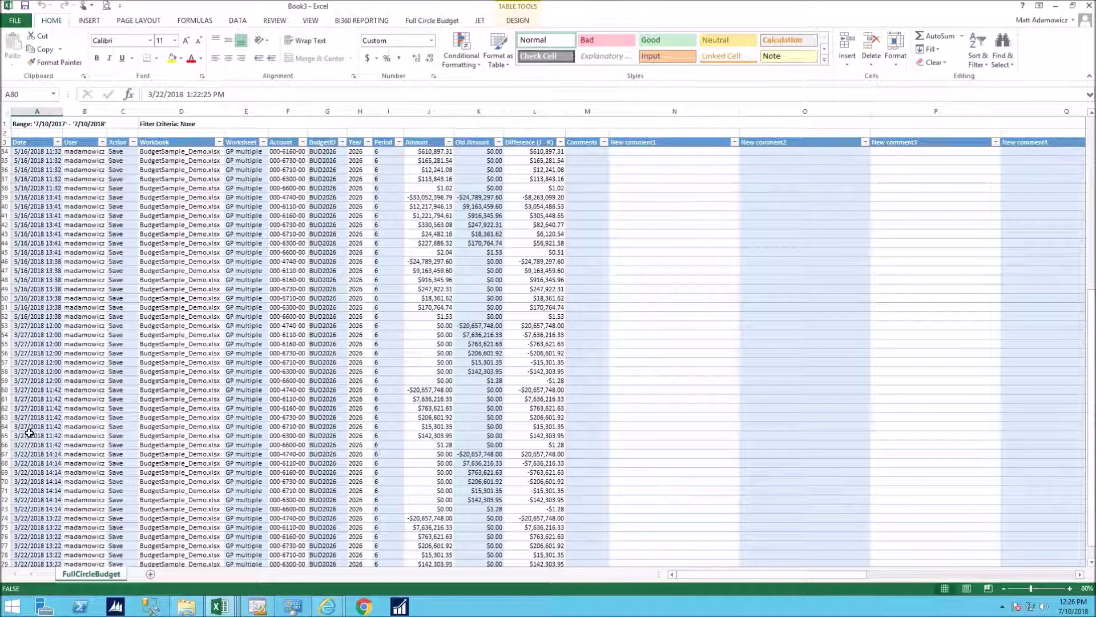
click(32, 353)
scroll(31, 353, up, 6)
click(35, 225)
click(36, 172)
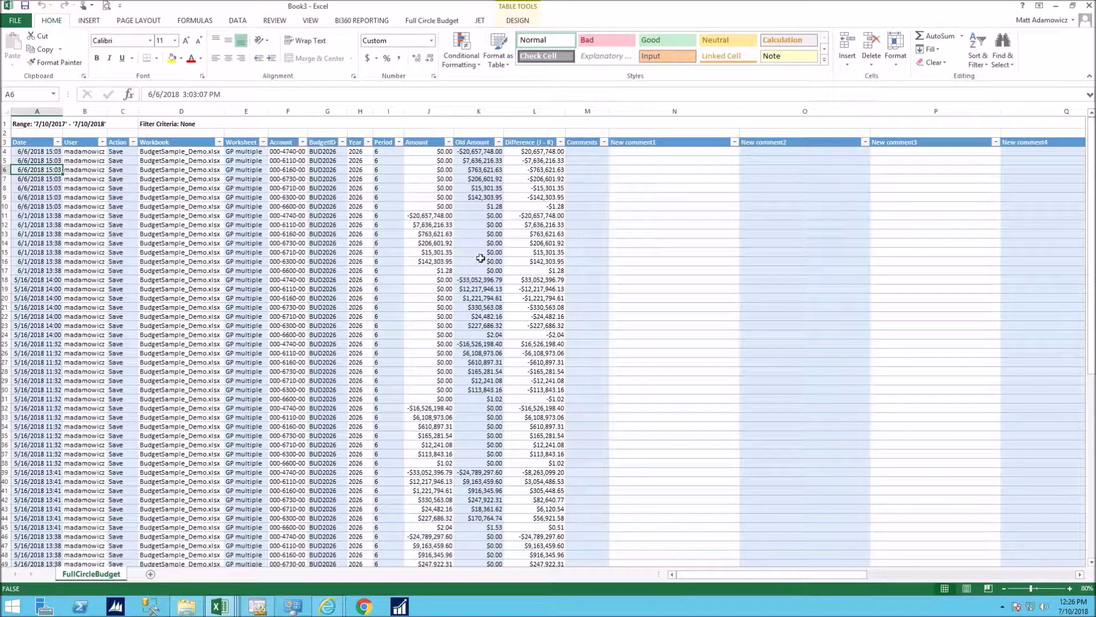
scroll(428, 354, down, 2)
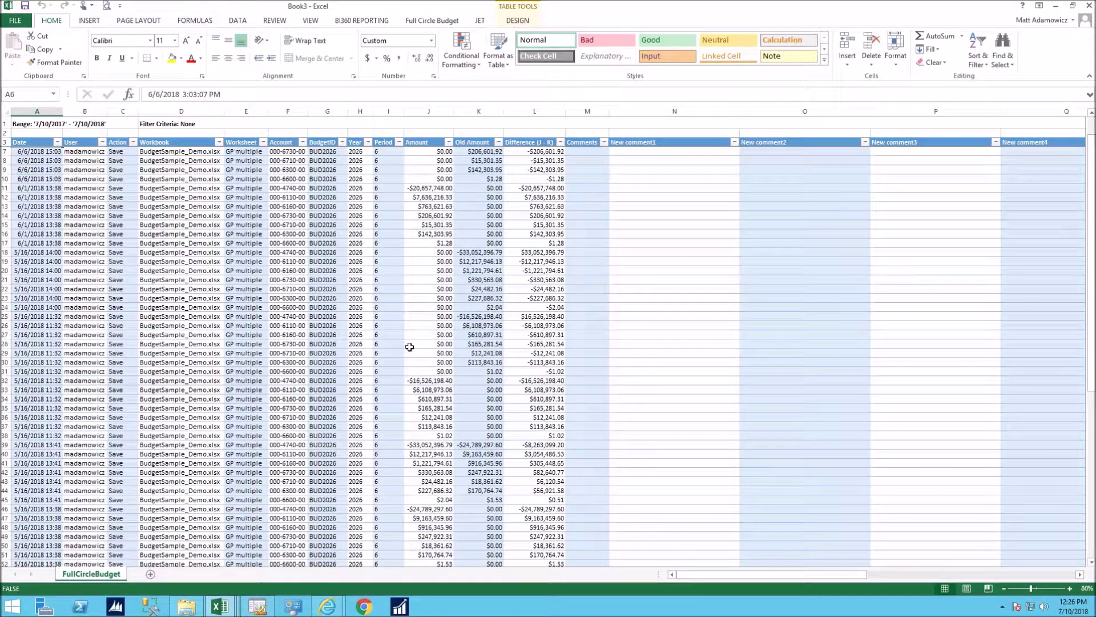
click(327, 251)
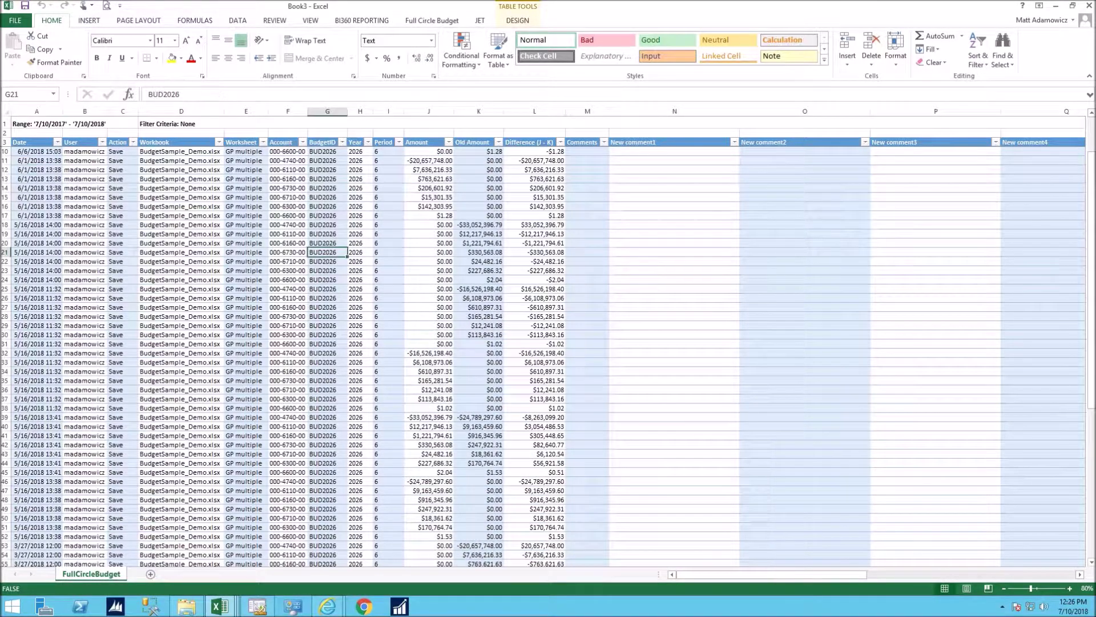
click(1088, 6)
click(558, 318)
click(418, 22)
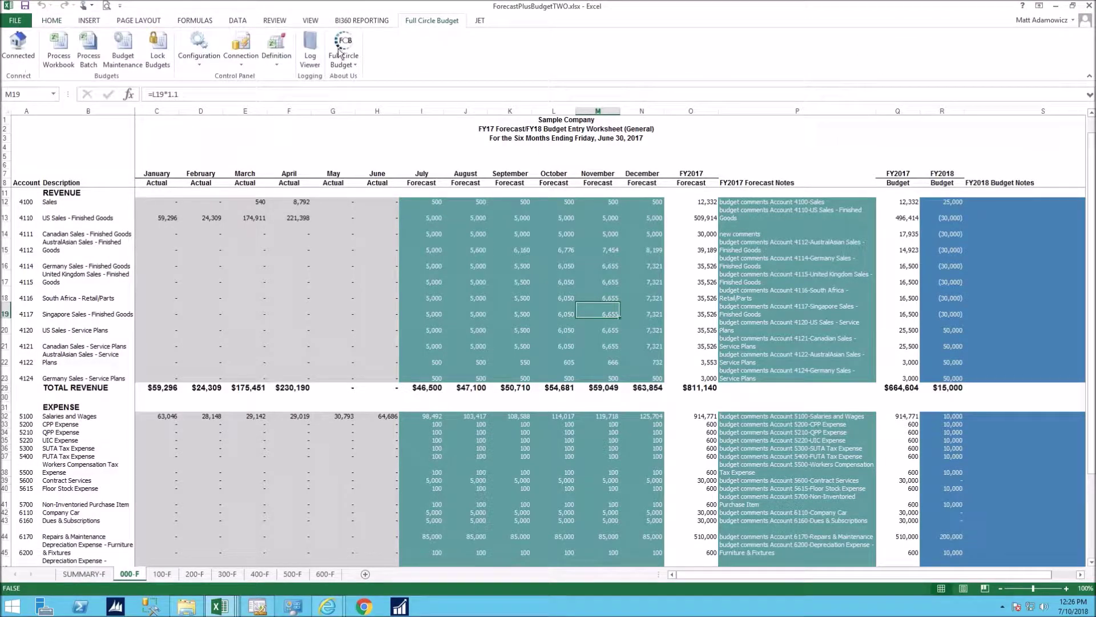
Reopen the Log Viewer, move it lower, and show the past six months of entries
click(313, 55)
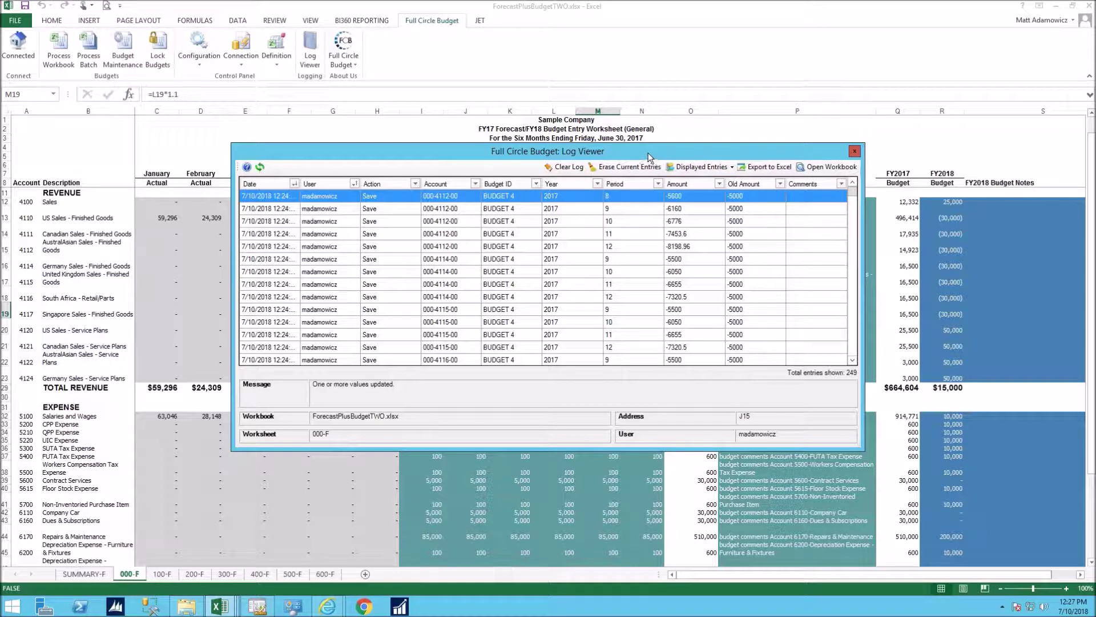
drag(645, 153, 662, 200)
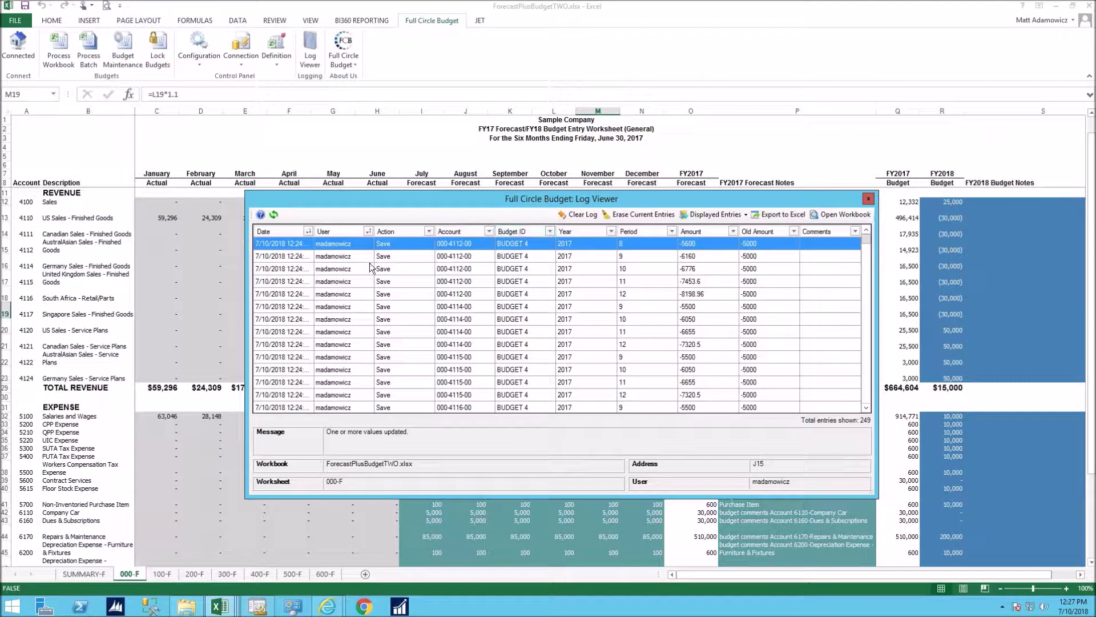
click(726, 215)
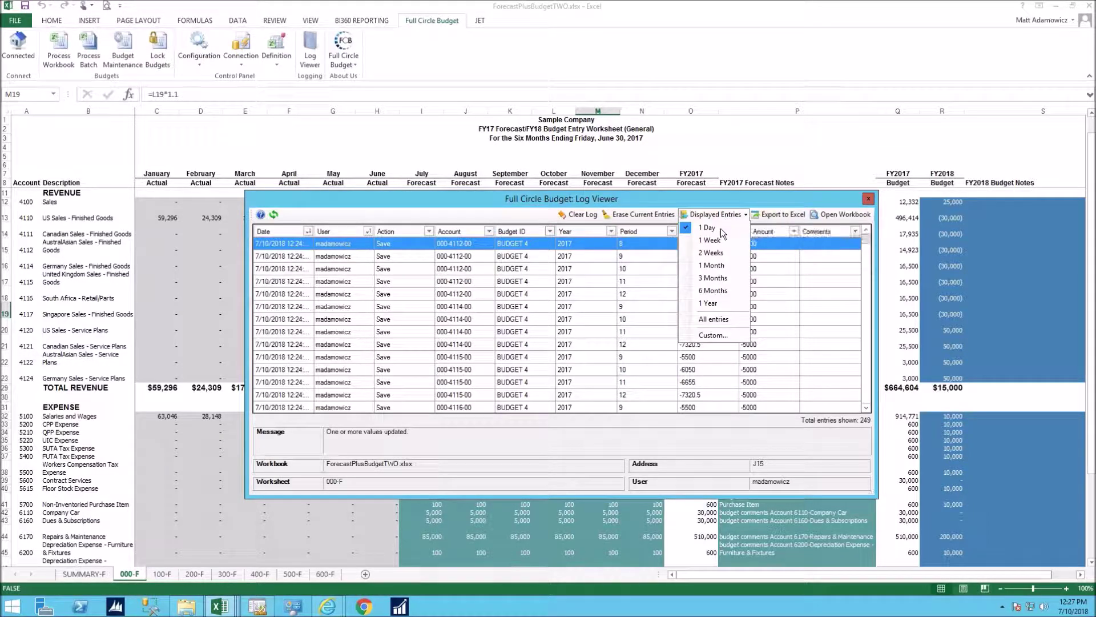
click(710, 291)
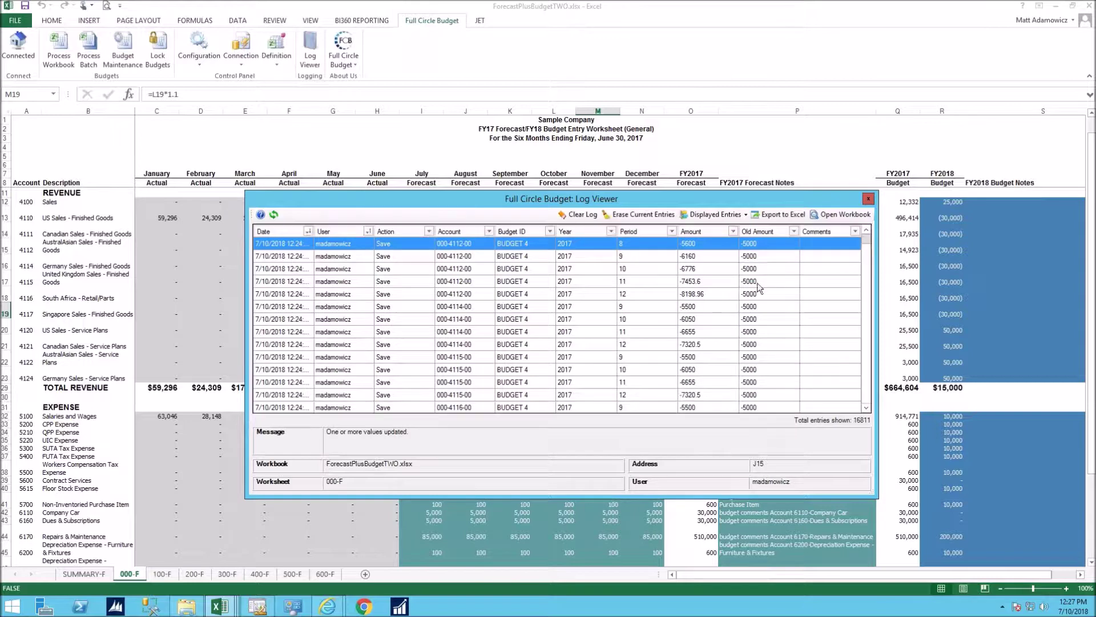
drag(866, 238, 862, 347)
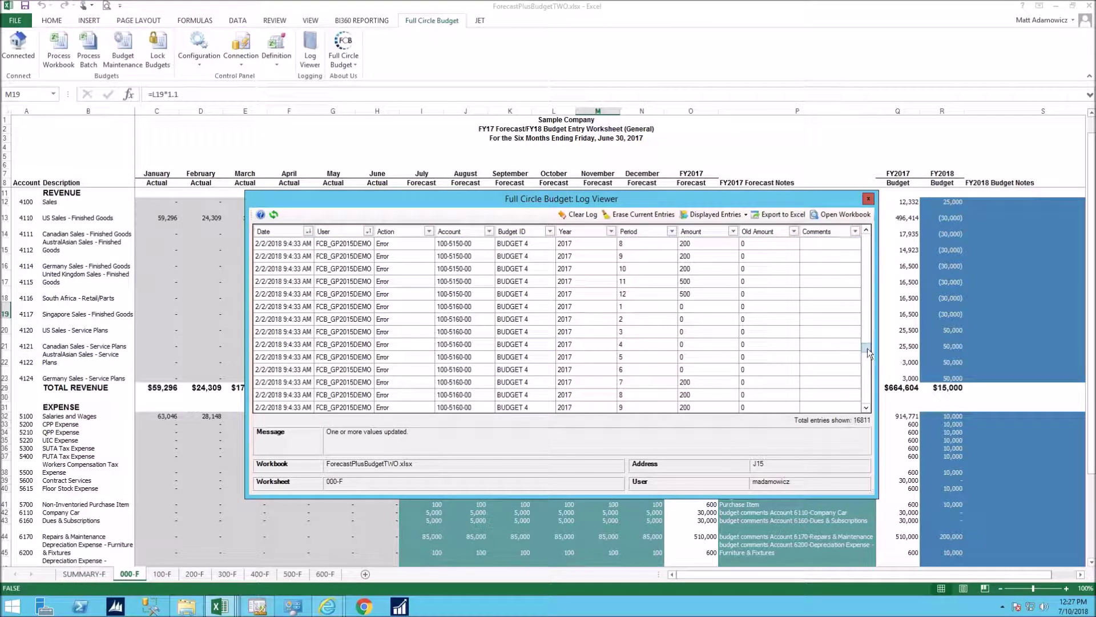
drag(863, 348, 860, 393)
scroll(777, 403, down, 4)
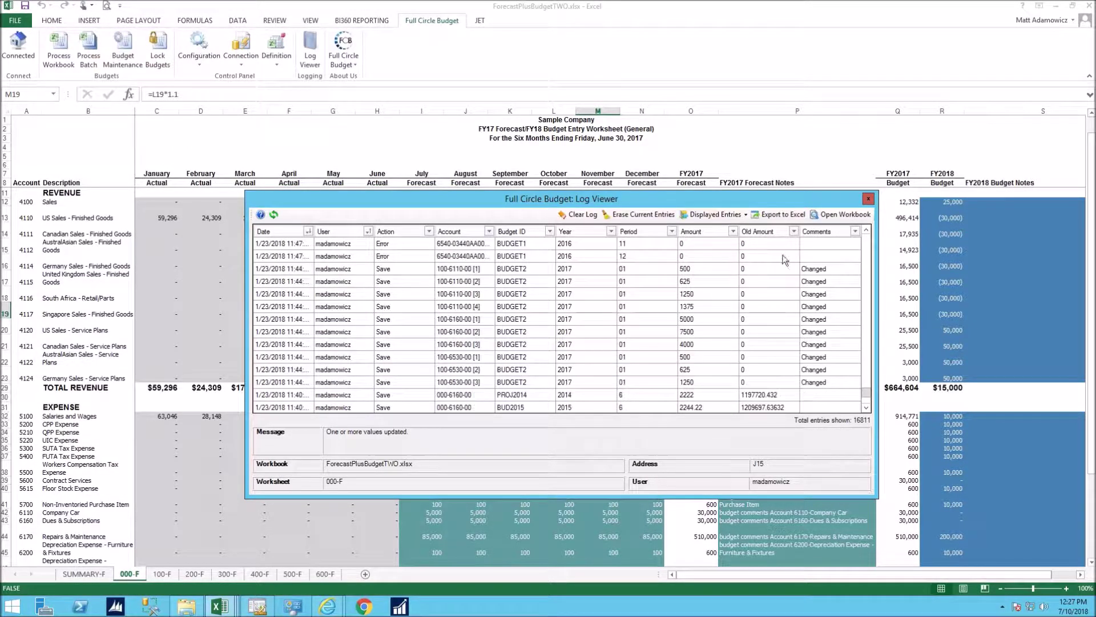
Widen the log to one year (34,121 entries) and select the BUDGET 4 entry for account 000-4111-00
click(713, 214)
click(709, 303)
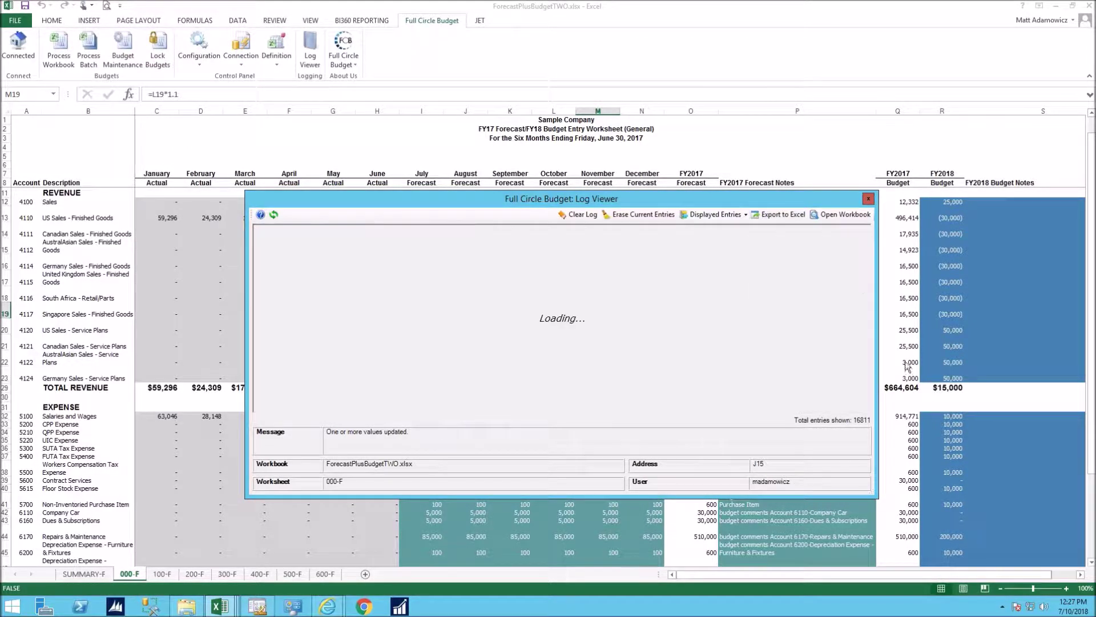
drag(866, 254, 857, 372)
scroll(361, 372, down, 10)
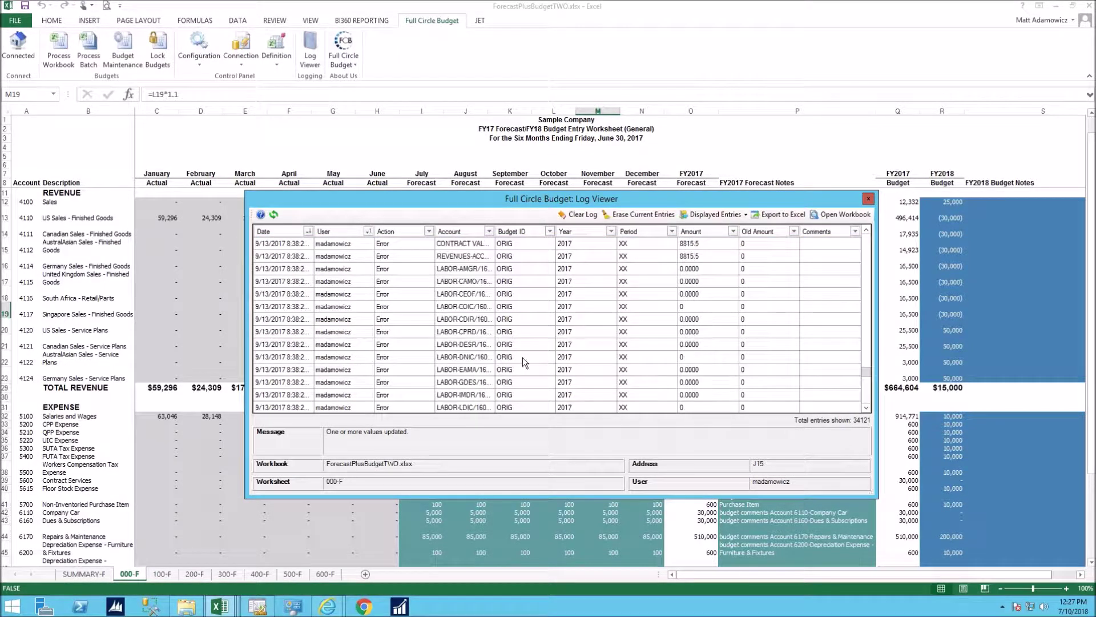
scroll(443, 358, down, 8)
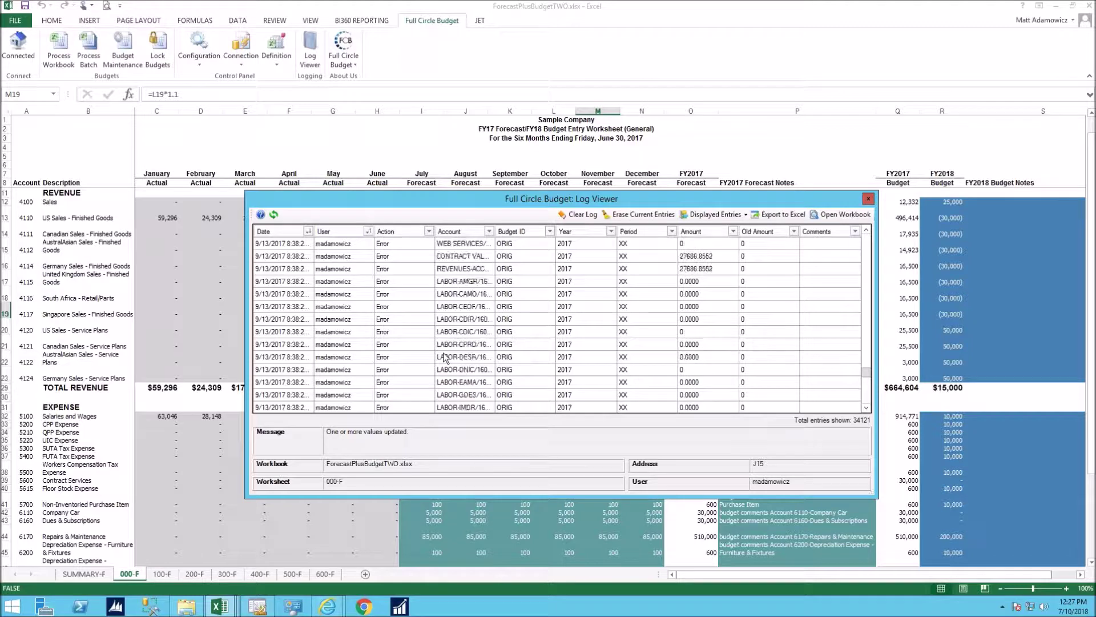
drag(867, 373, 864, 393)
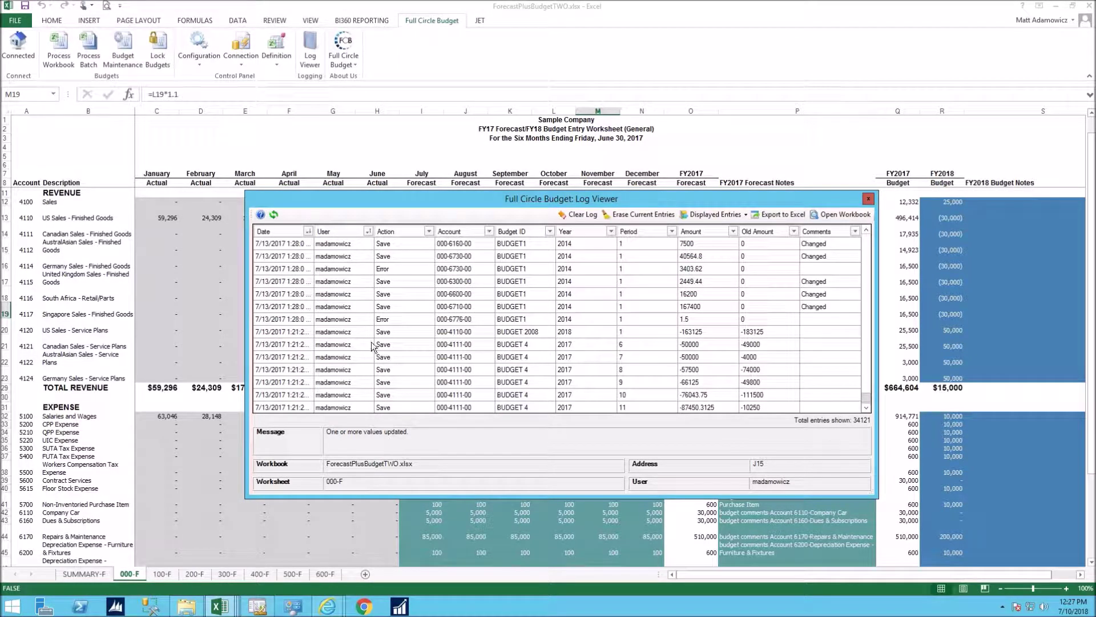
click(368, 344)
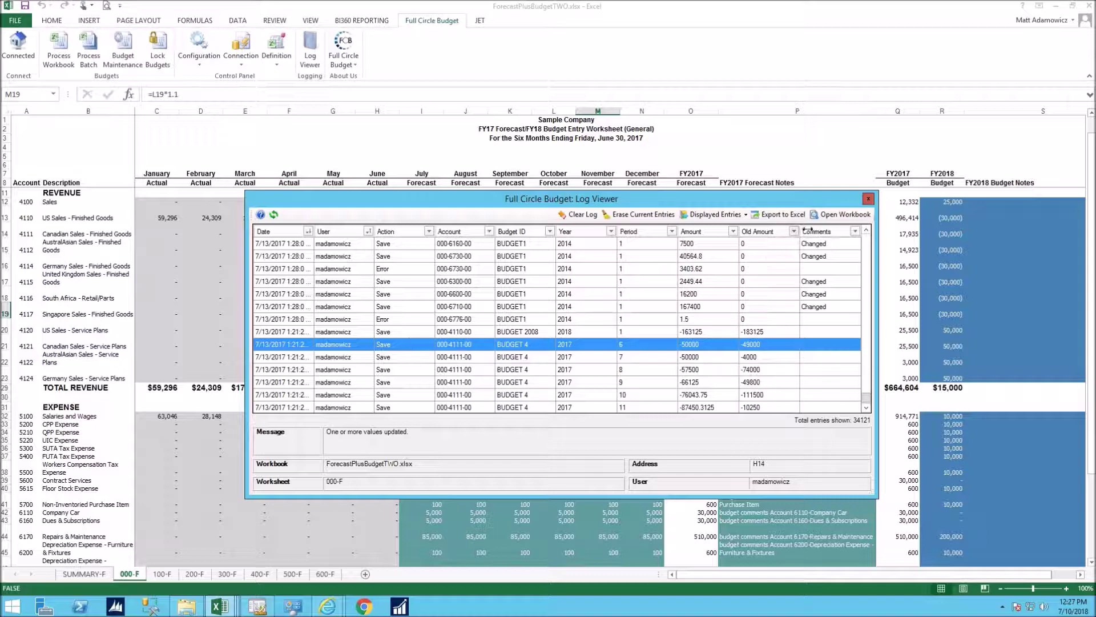
Open and close the selected entry's tracked workbook copy, then select an error entry to read its details
click(840, 215)
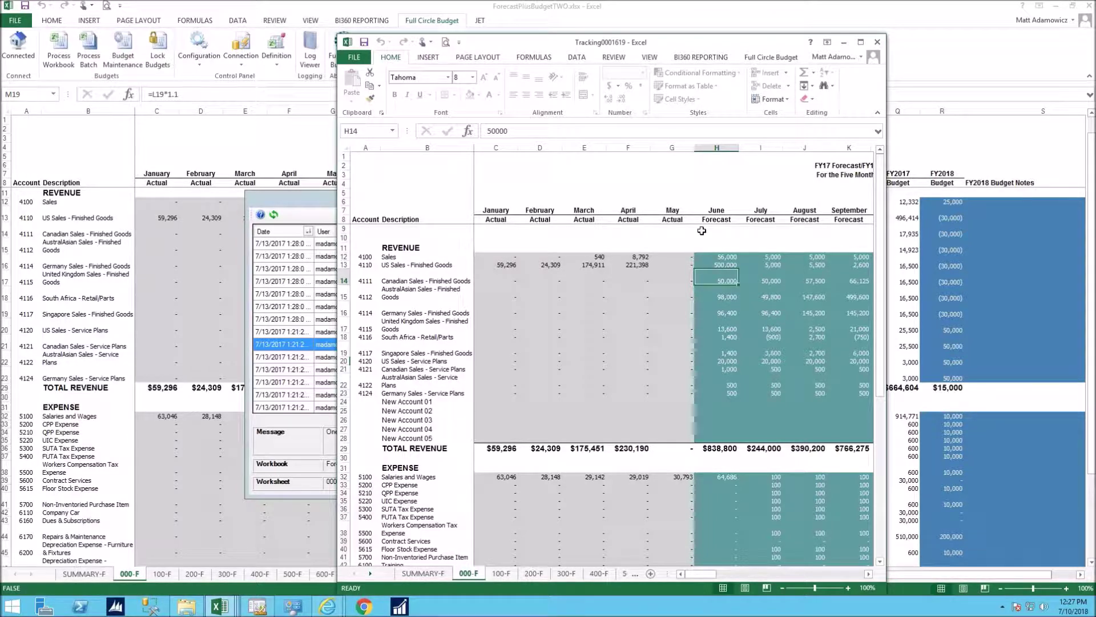
click(877, 42)
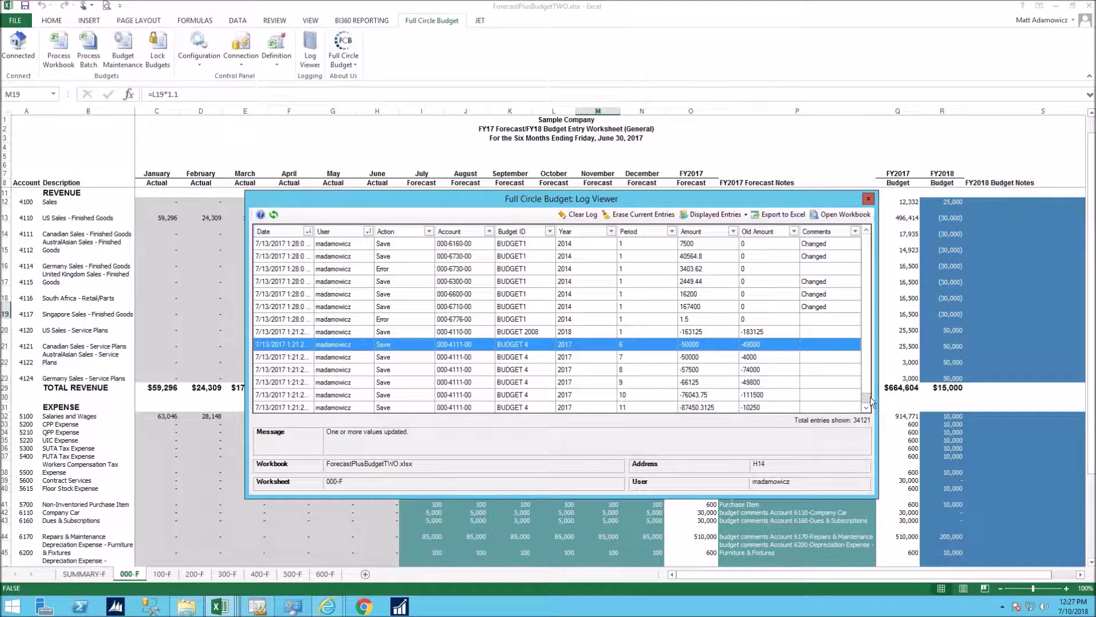
drag(868, 391, 749, 294)
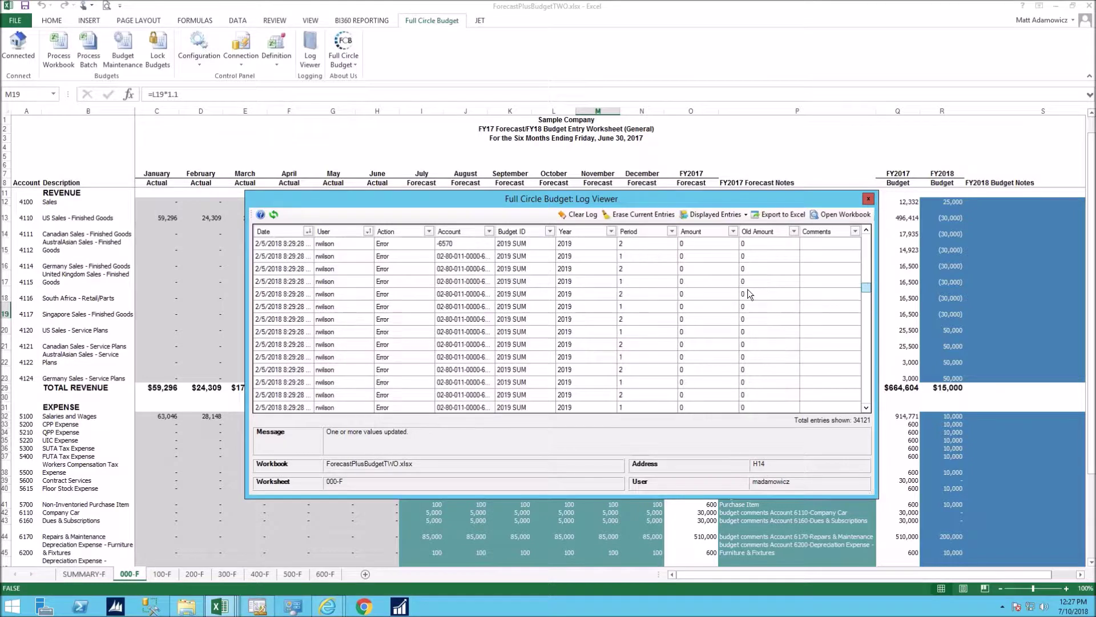
click(425, 312)
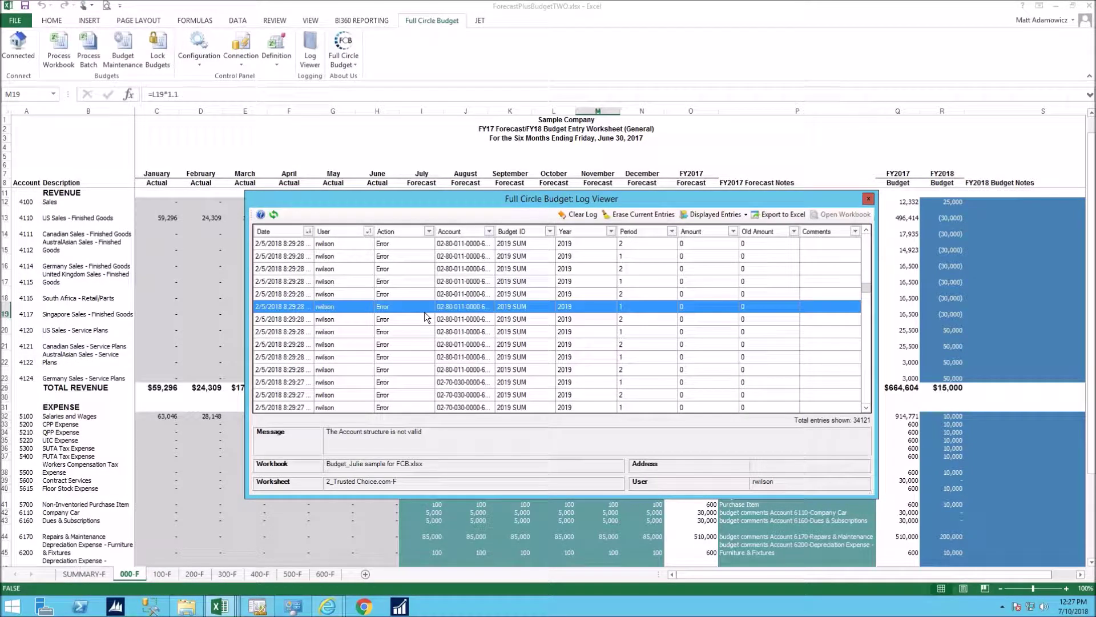
scroll(400, 324, down, 4)
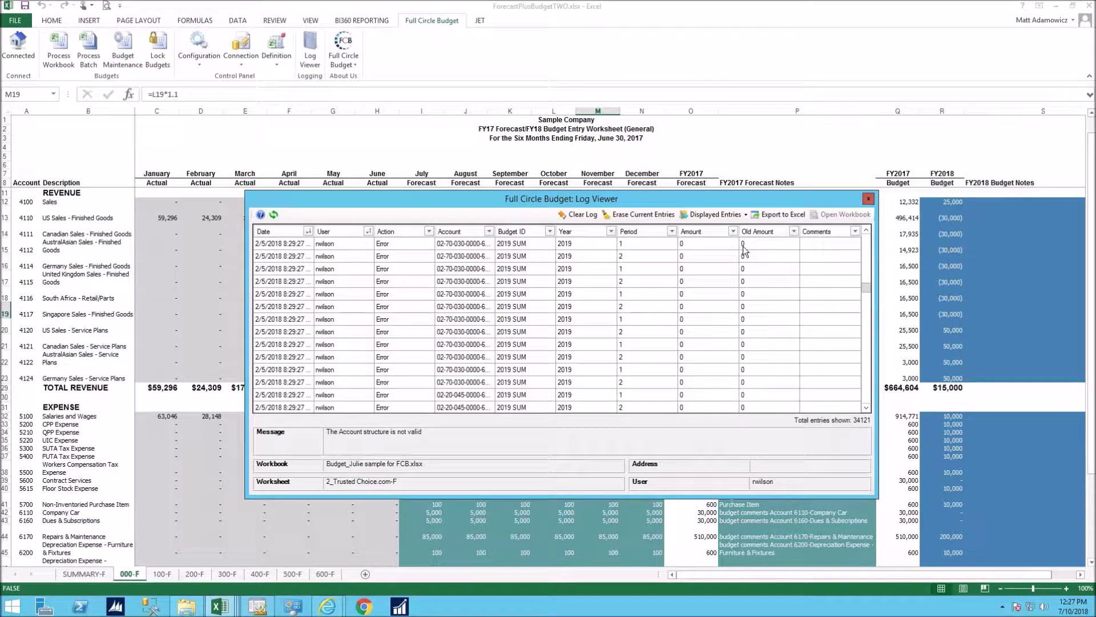
scroll(414, 330, down, 5)
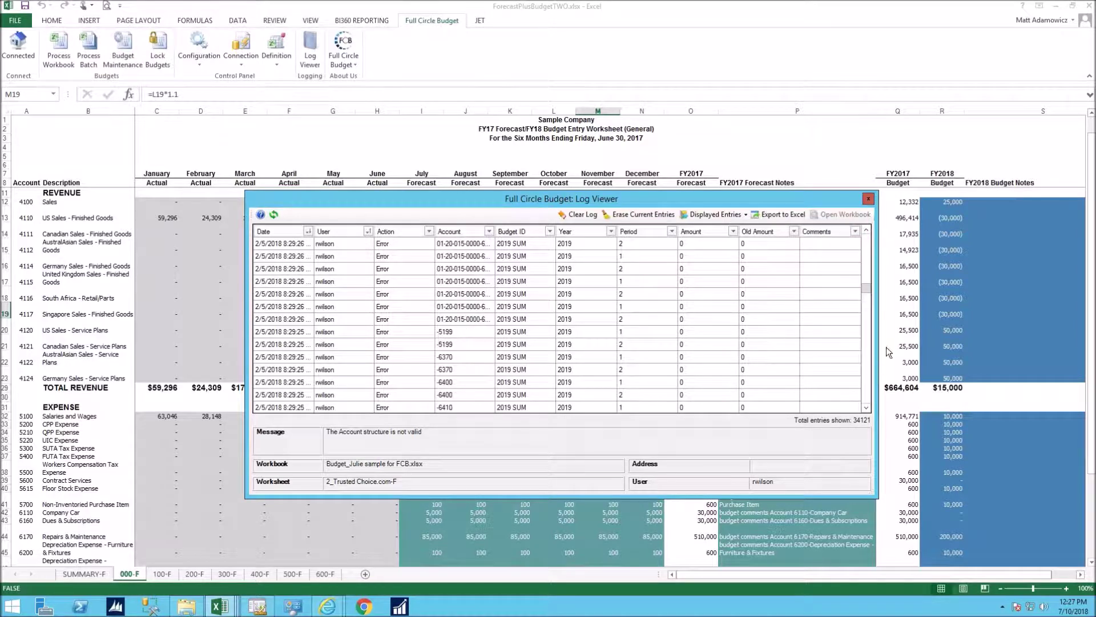
Open the November 2017 error's Tracking0001862 Finance workbook, inspect it, close it, and scroll the log to the top
drag(863, 289, 859, 326)
click(688, 320)
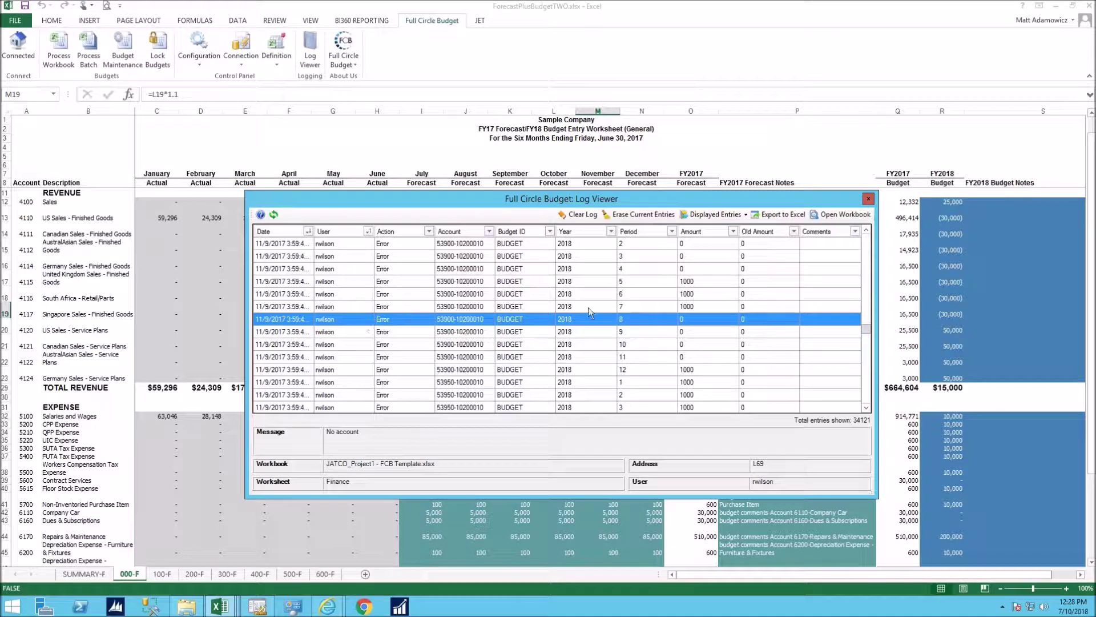
click(834, 216)
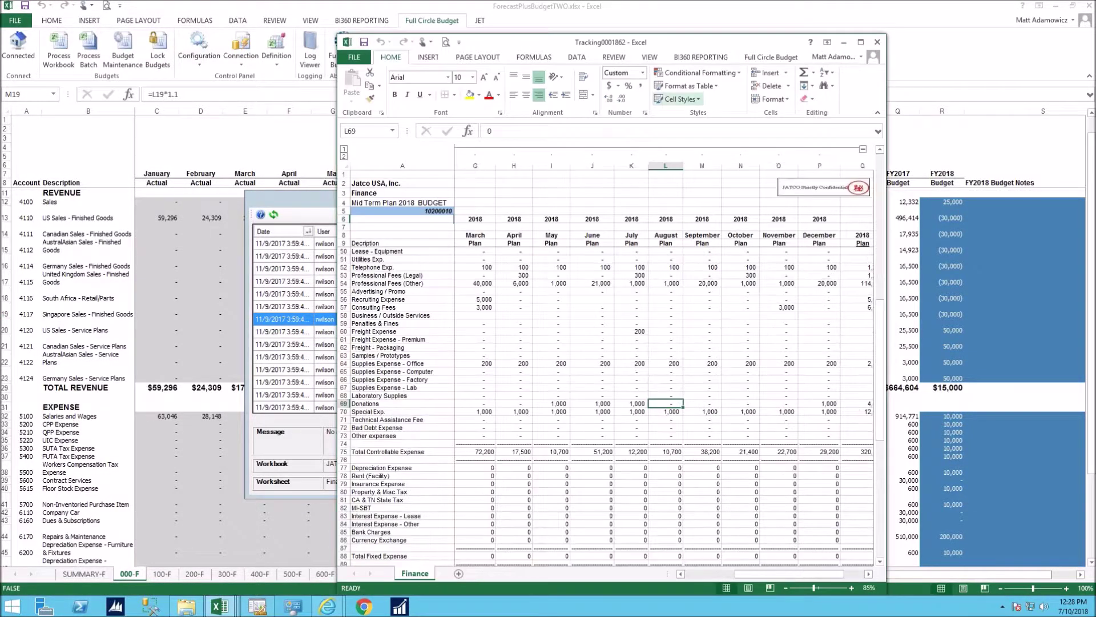
scroll(549, 313, down, 4)
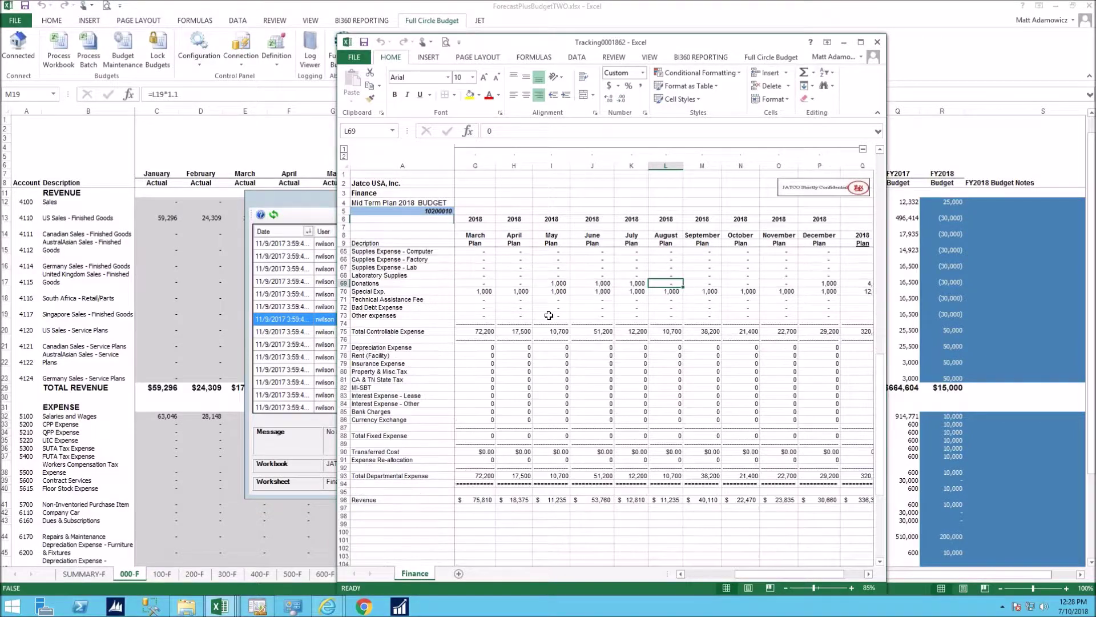
scroll(548, 316, up, 17)
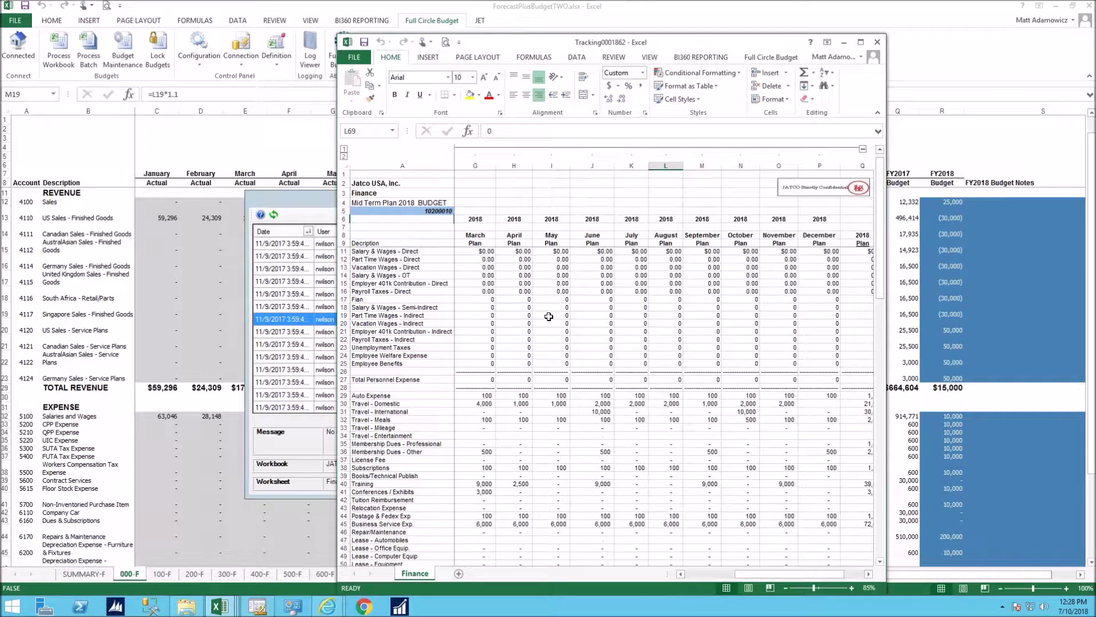
click(877, 42)
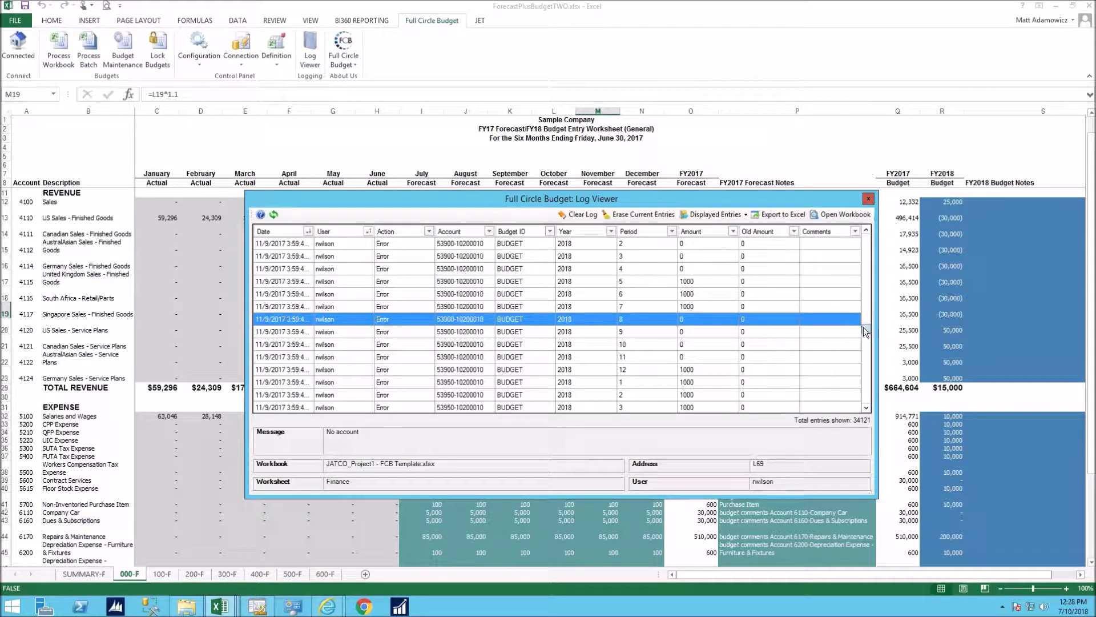
drag(864, 325, 871, 228)
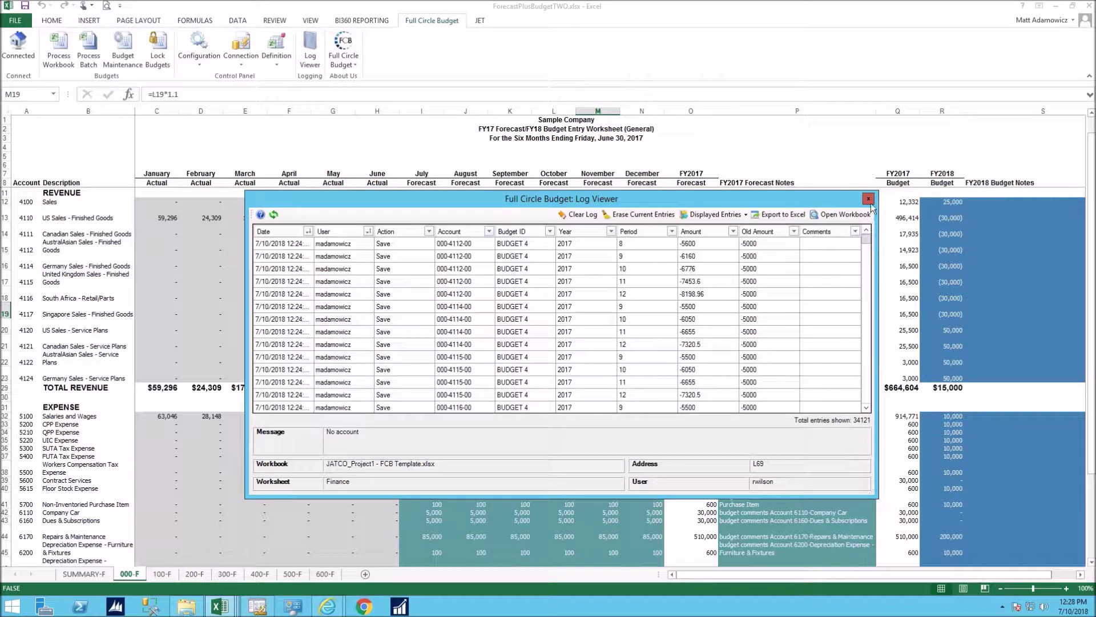
Close the log, switch to BudgetSample_Demo's Project_000 sheet, and review its zero budget amounts and Bank Fees row
click(868, 200)
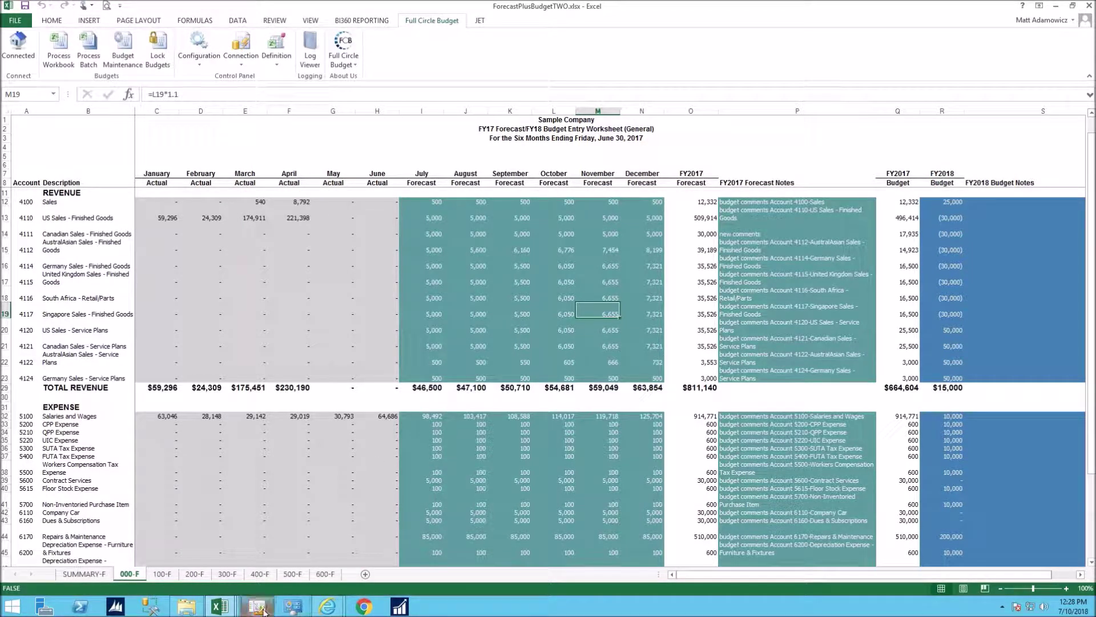
click(228, 609)
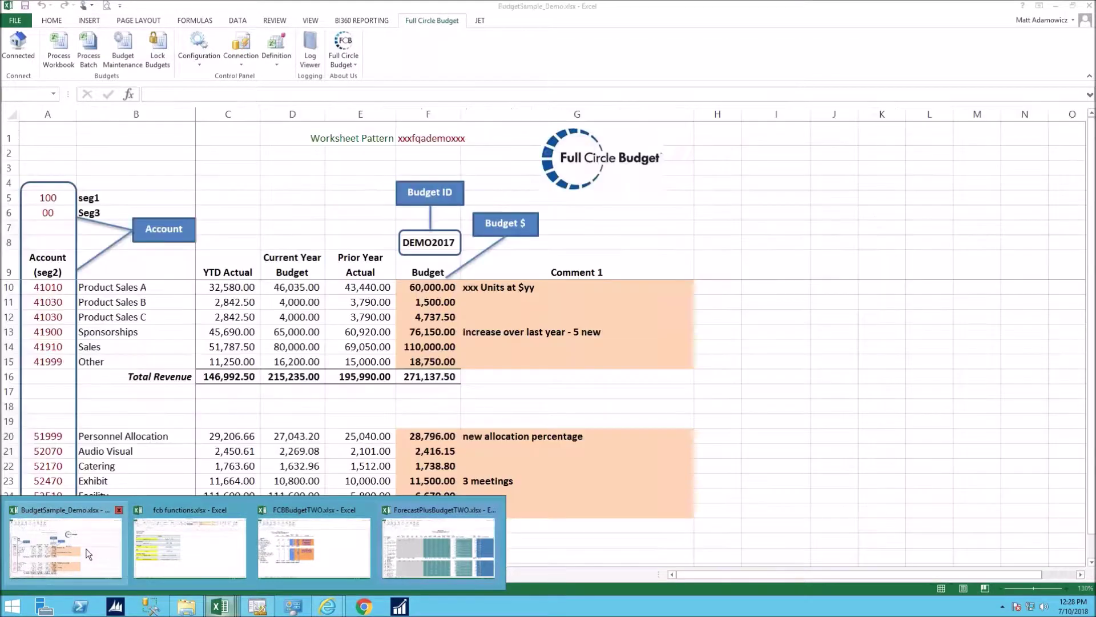
click(88, 553)
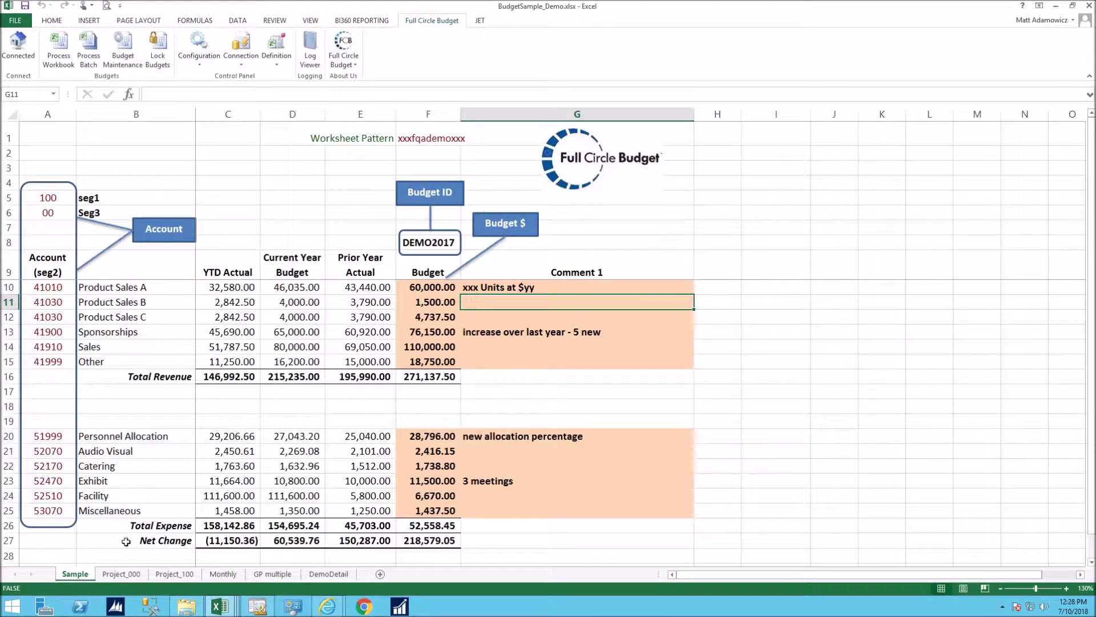
click(123, 575)
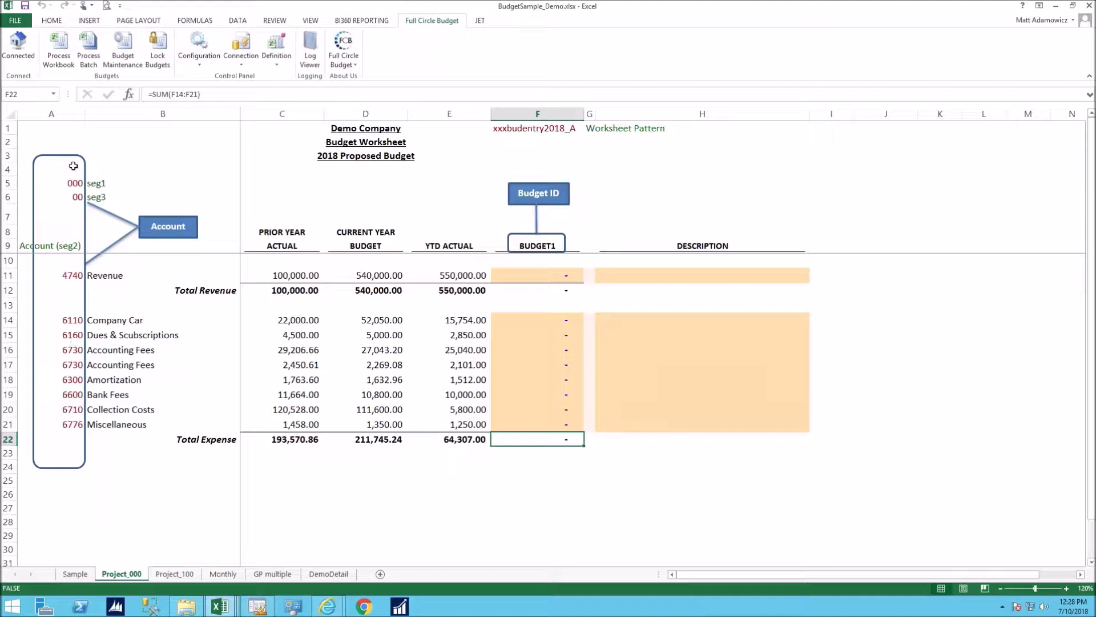
drag(528, 364, 529, 425)
click(659, 394)
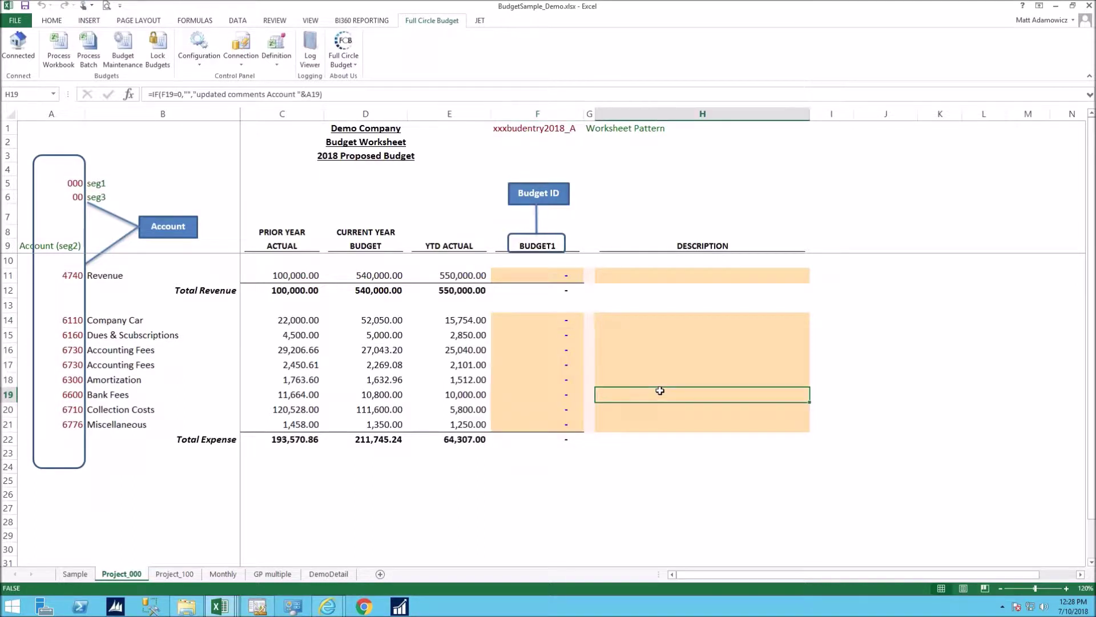
Open the GP Single2 definition's settings and compare its worksheet pattern with cell F1
click(274, 47)
scroll(317, 131, down, 5)
scroll(317, 131, up, 3)
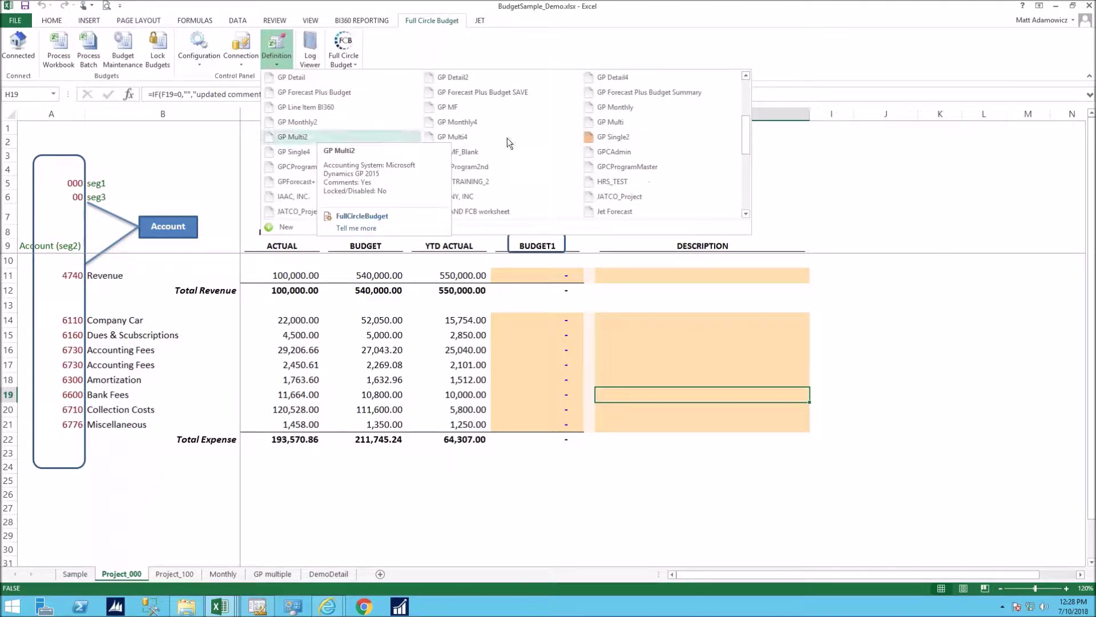
mouse_move(601, 138)
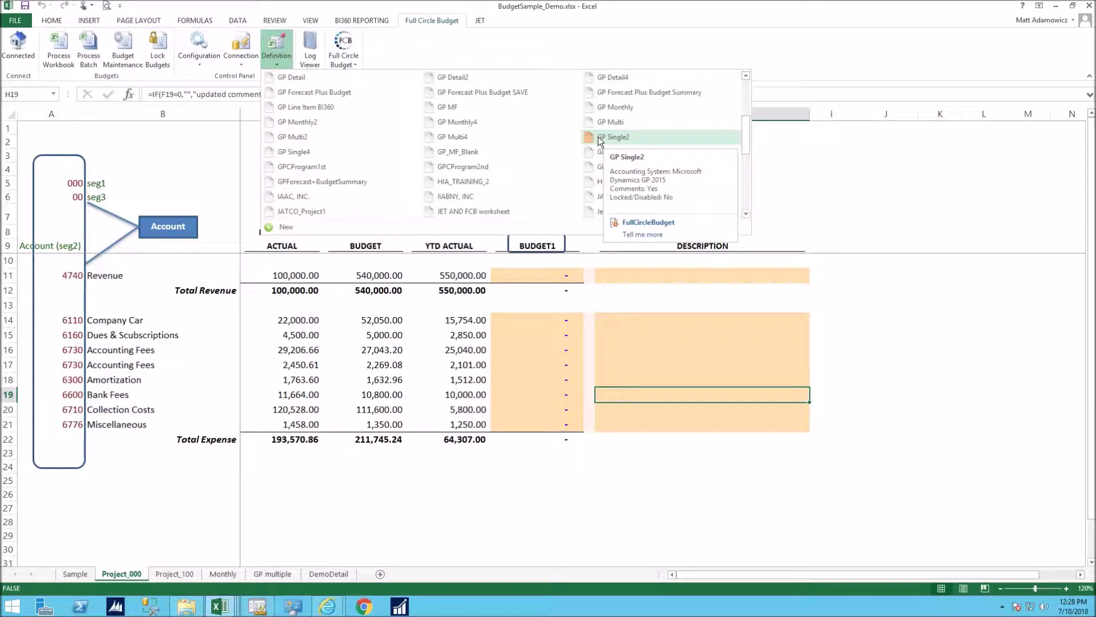
click(600, 139)
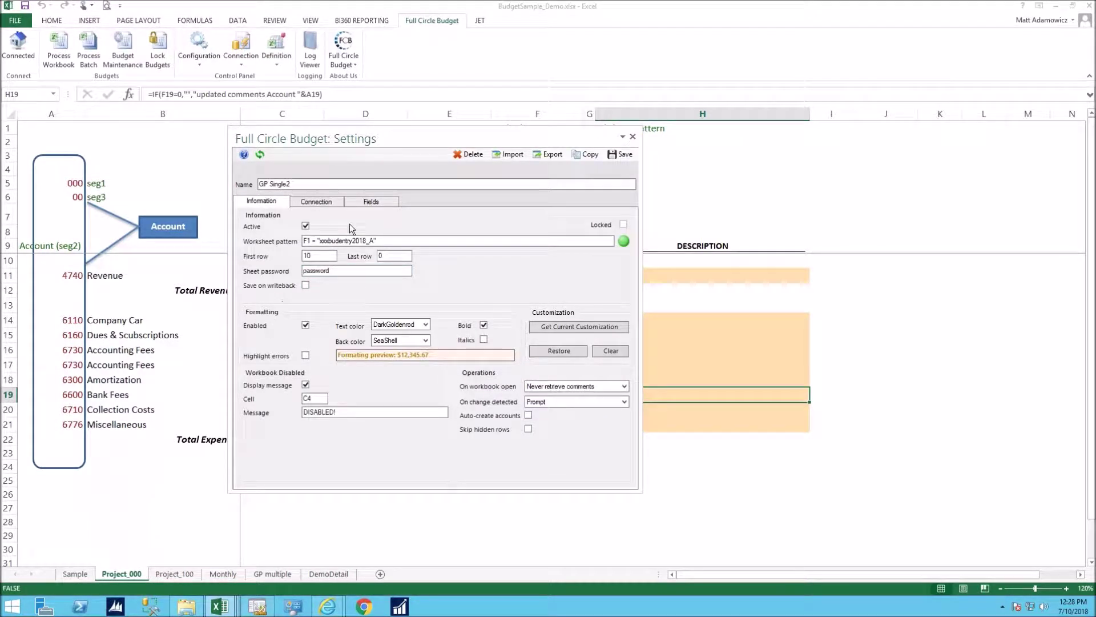
drag(383, 142, 436, 189)
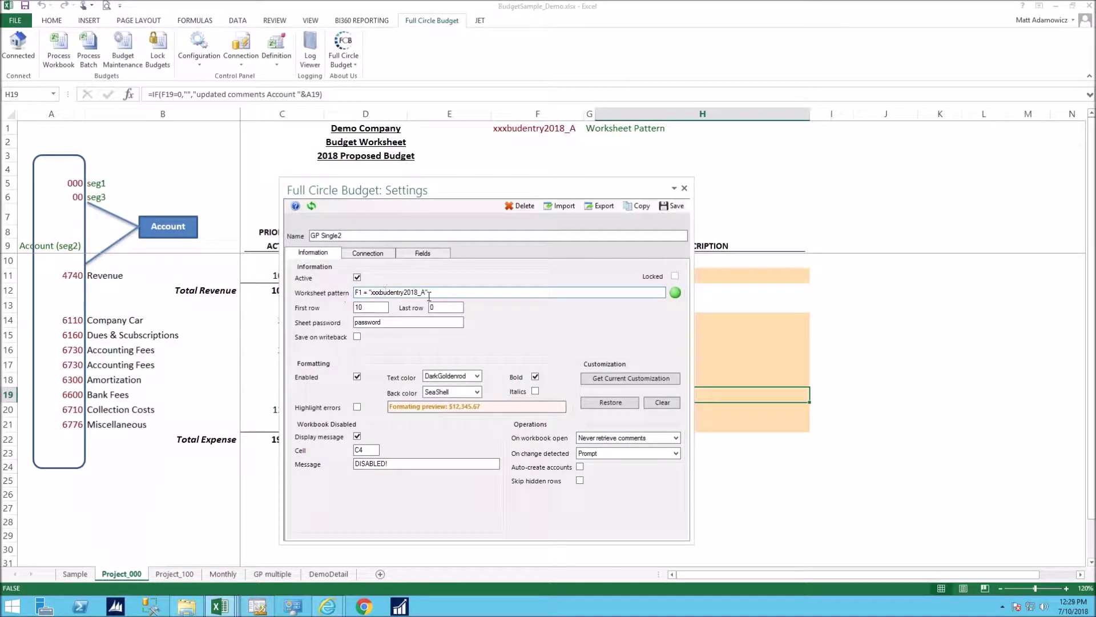
drag(429, 293, 354, 293)
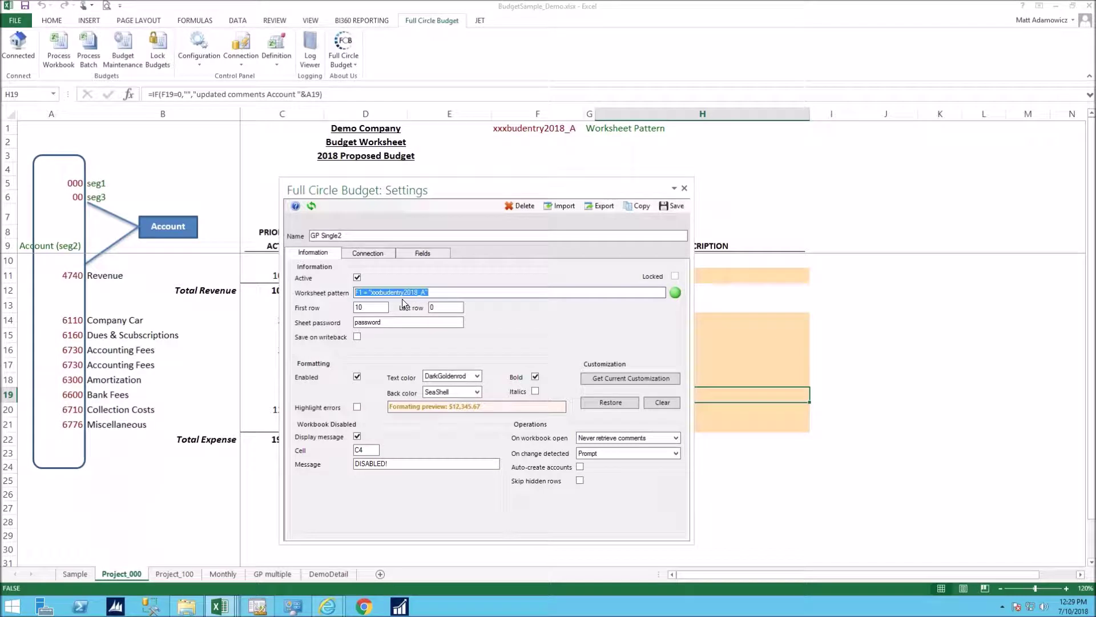
click(543, 127)
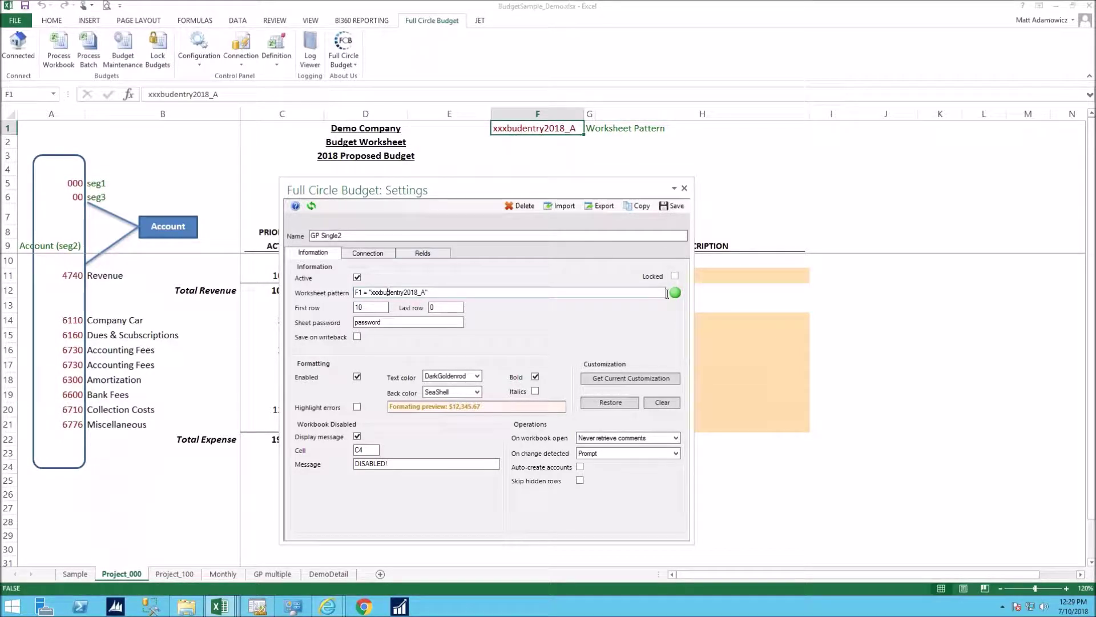
Remove and retype the pattern's trailing A to keep 'xxxbudentry2018_A', check first row 10 and the sheet password, then show Fields
click(425, 293)
key(BackSpace)
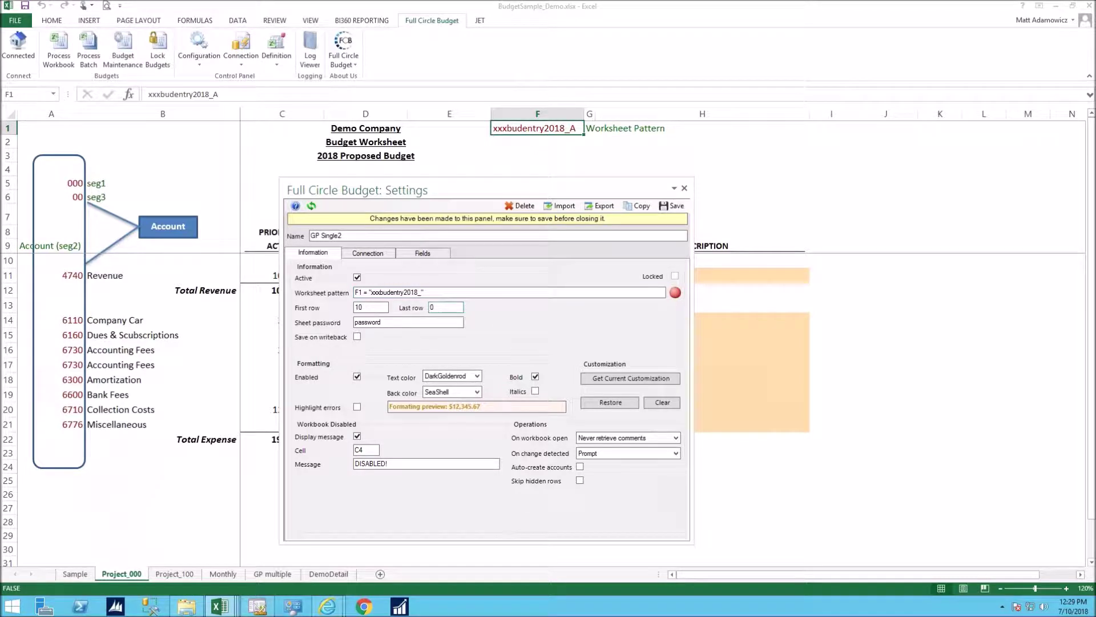
click(426, 292)
text(A)
mouse_move(675, 294)
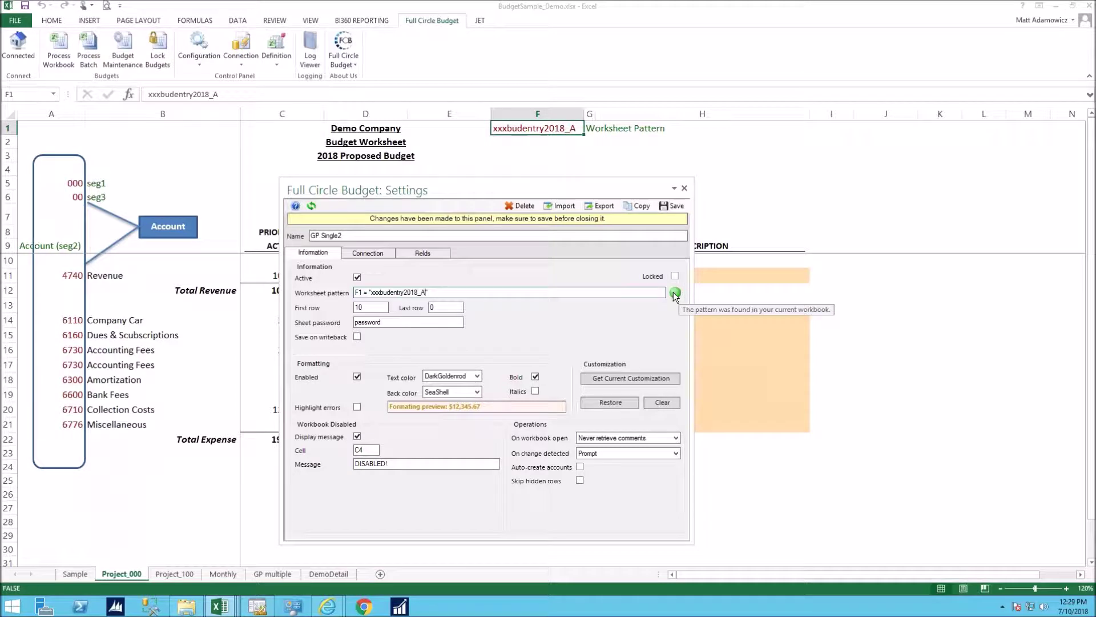
double_click(358, 309)
double_click(383, 323)
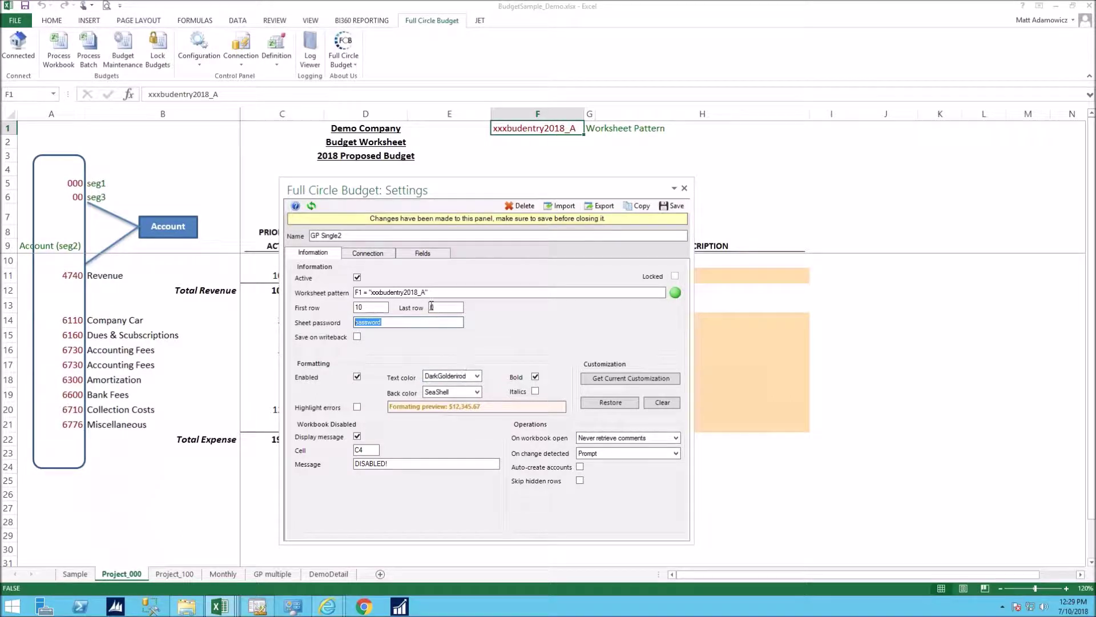
click(422, 253)
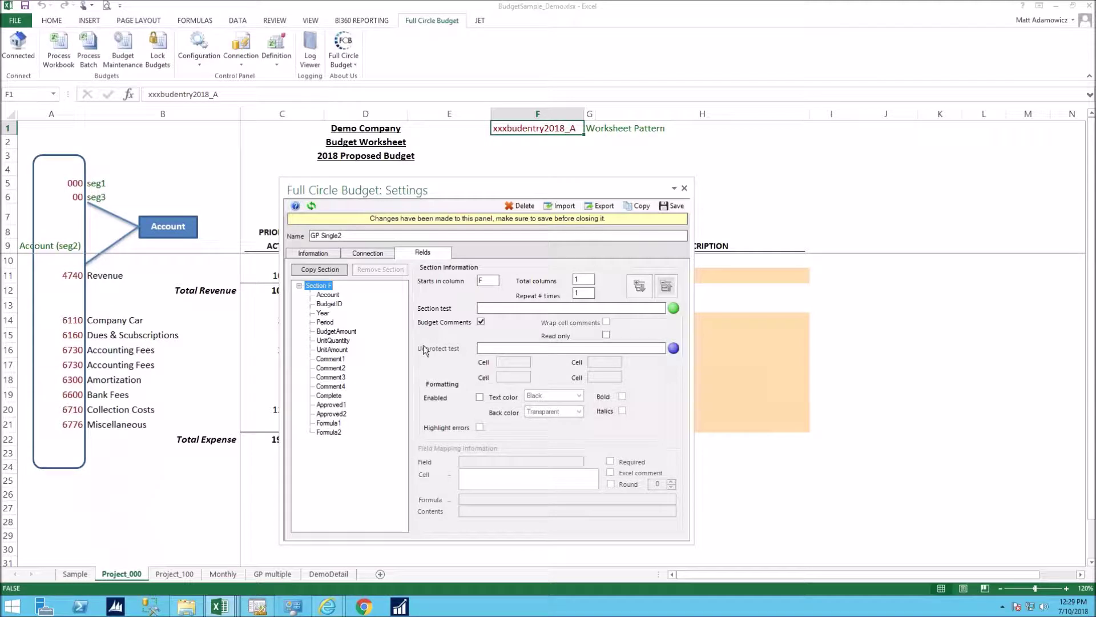
Show the Account field's mapping and check the seg values in A5, A6 and the column A account numbers
click(325, 296)
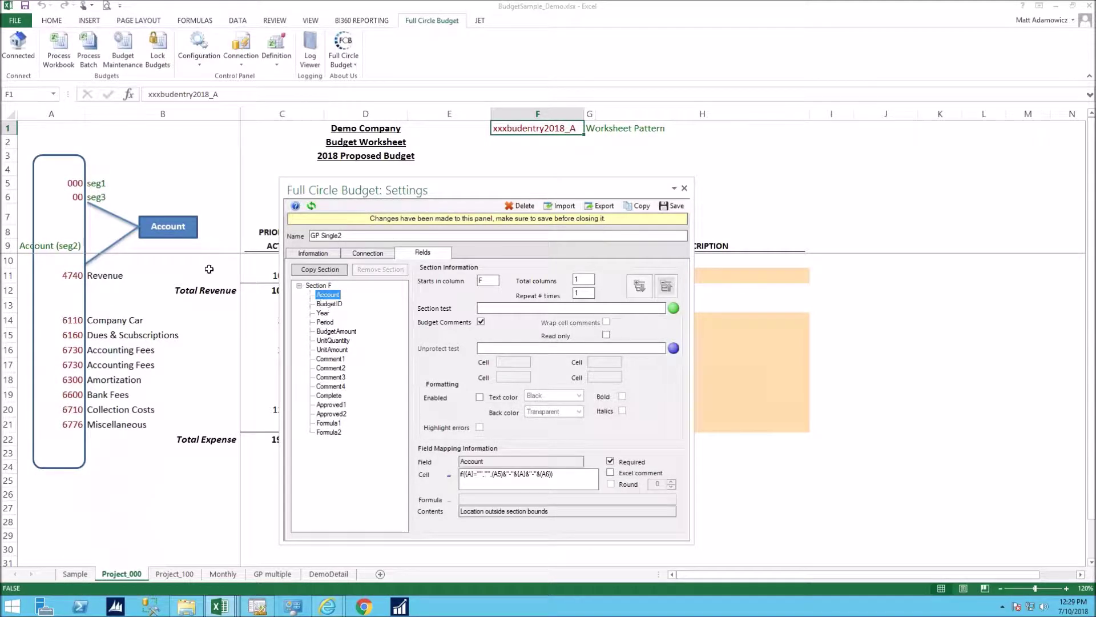
click(64, 183)
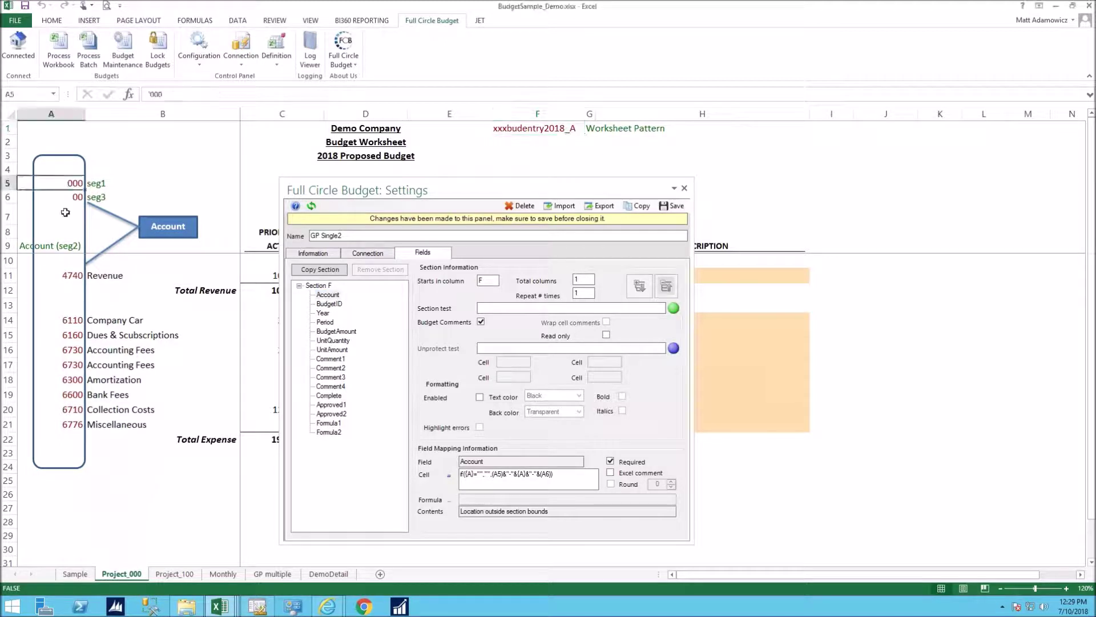
drag(68, 277, 72, 394)
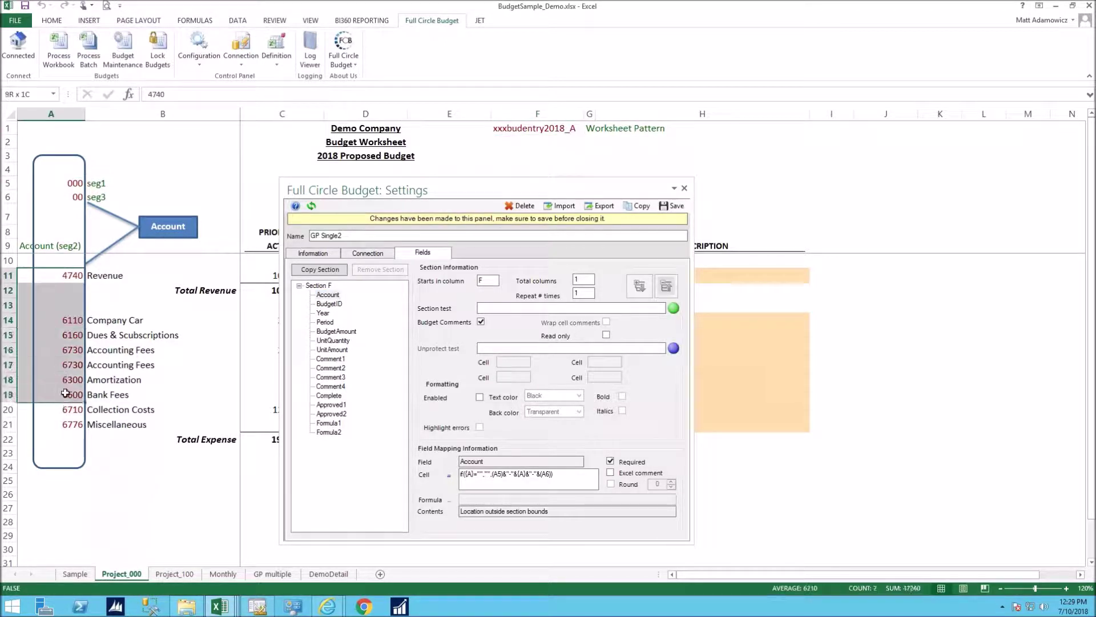
click(76, 197)
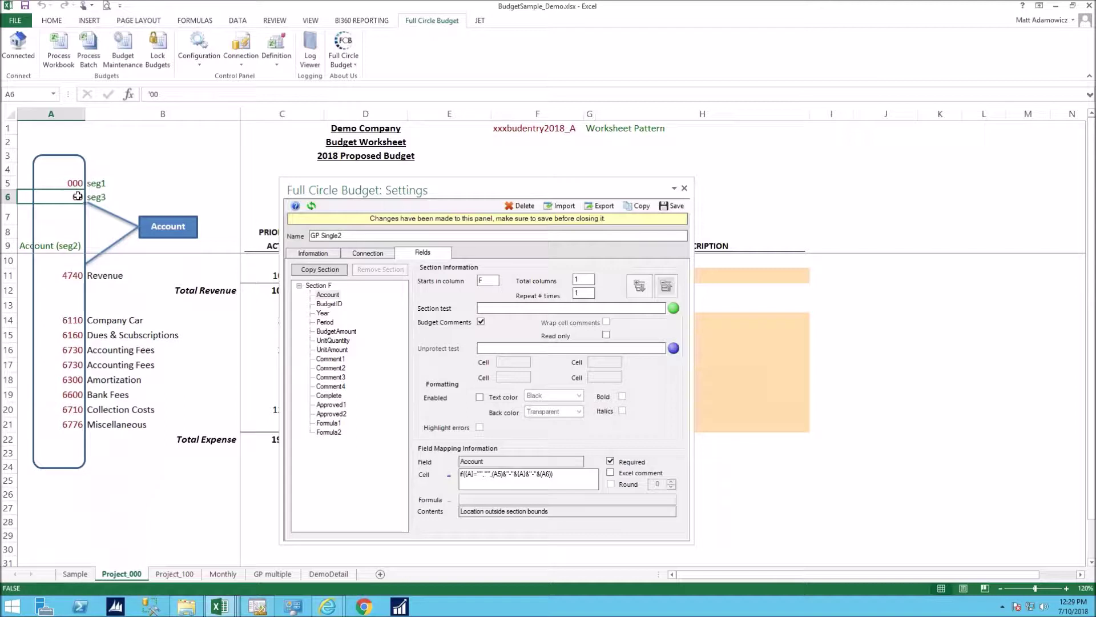
Examine the Account cell formula joining A5, {A} and A6, picking out the {A} reference
click(330, 295)
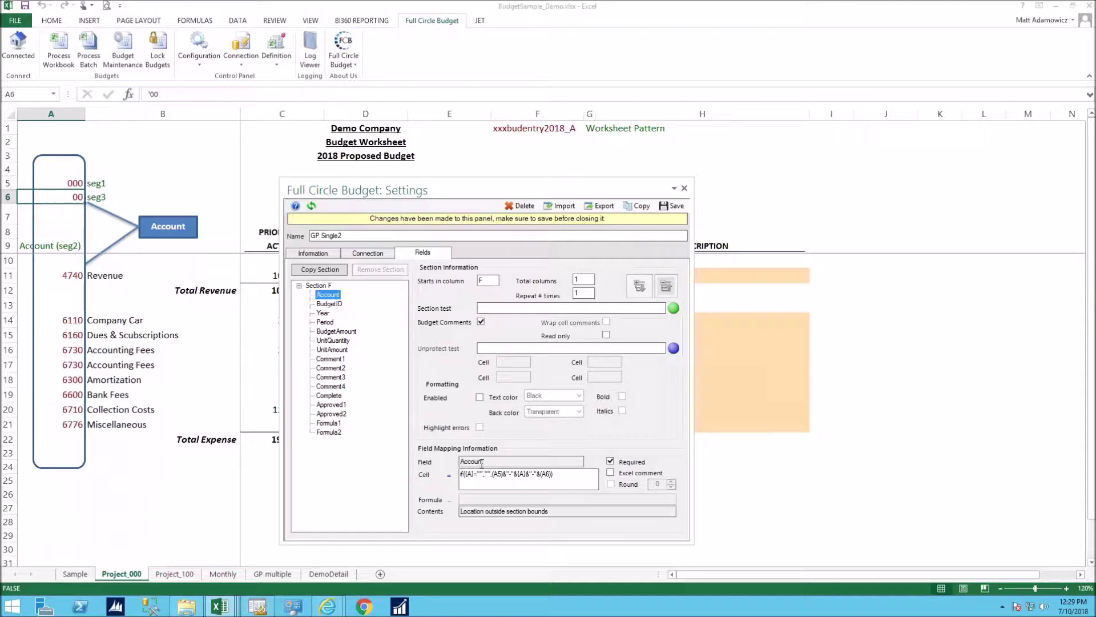
click(547, 478)
drag(547, 478, 457, 479)
click(522, 485)
double_click(520, 474)
Move the settings aside and preview the resolved accounts for rows F14 through F22, e.g. 000-6110-00
drag(474, 178, 314, 135)
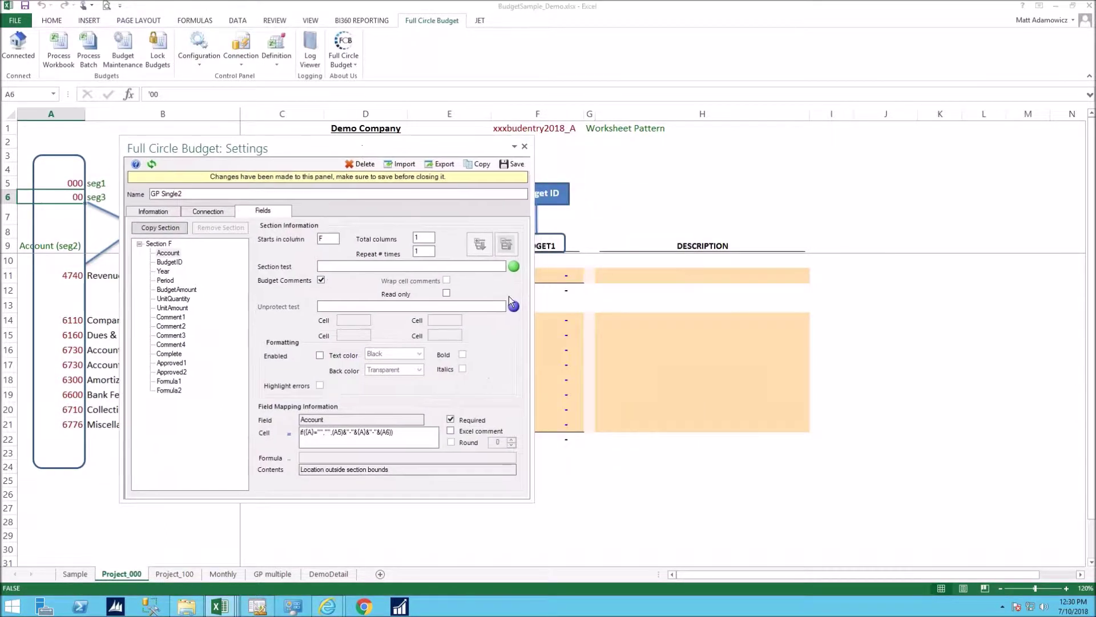
click(560, 322)
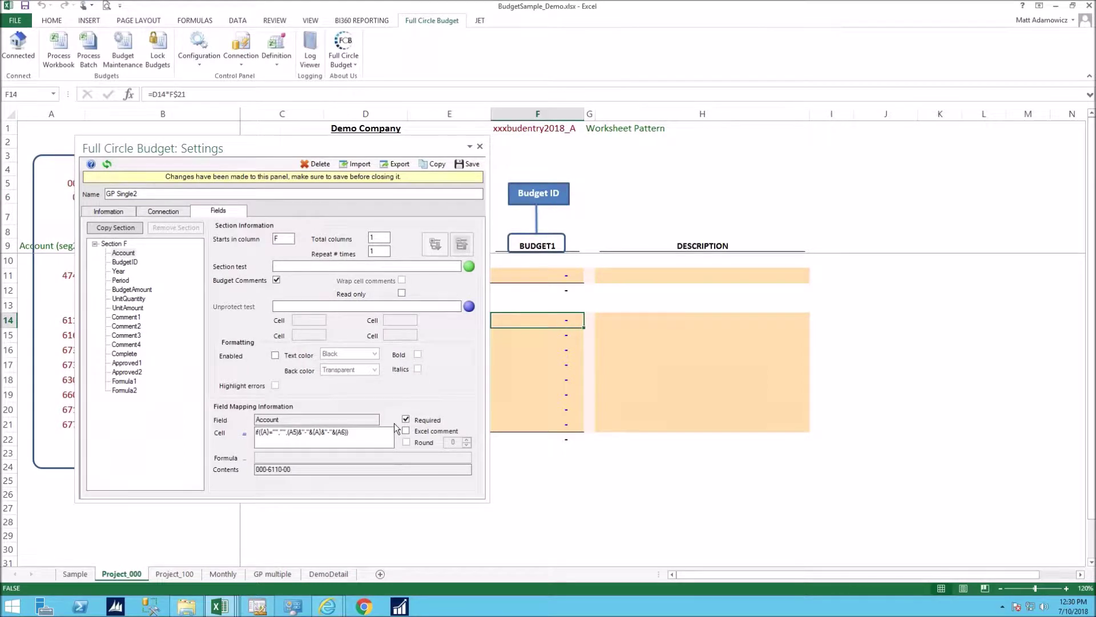
click(274, 470)
click(543, 340)
key(Down)
click(549, 378)
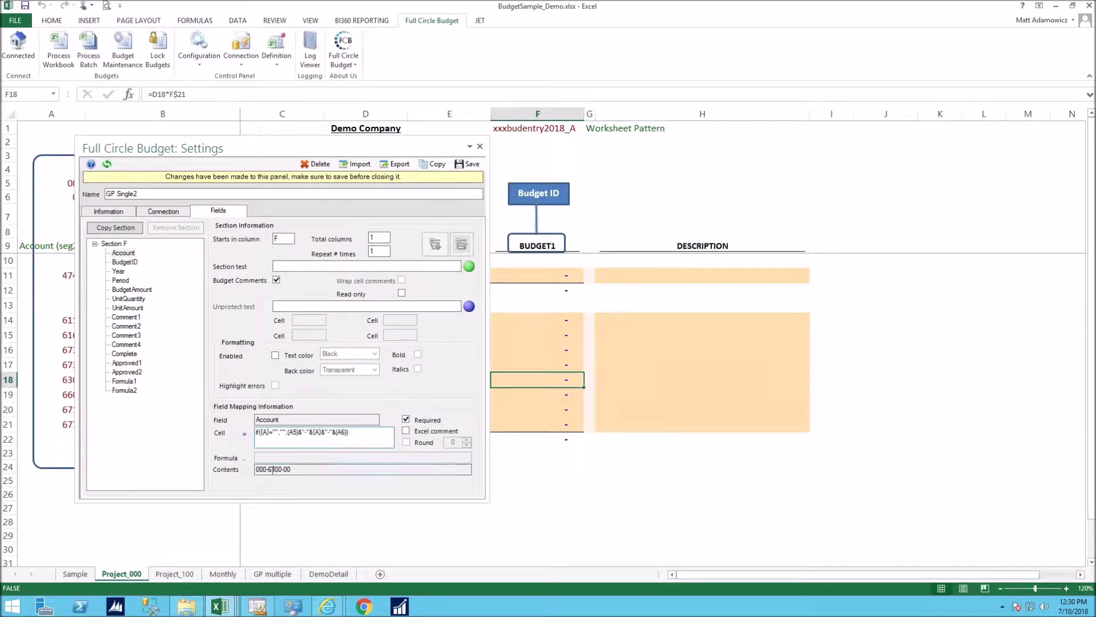
key(Down)
click(547, 411)
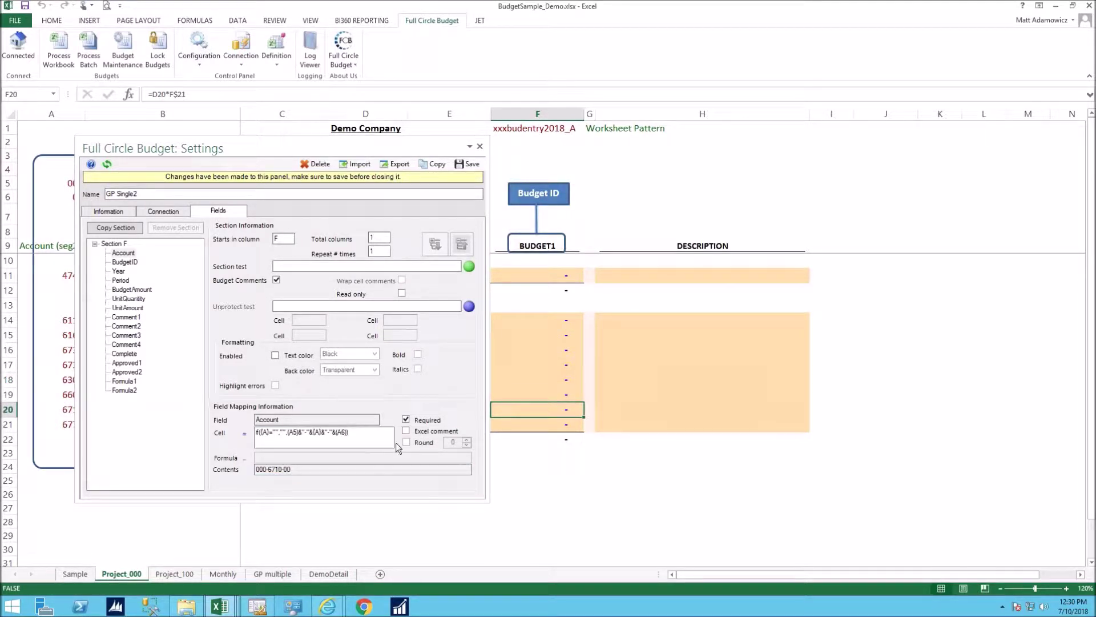
click(553, 430)
click(553, 440)
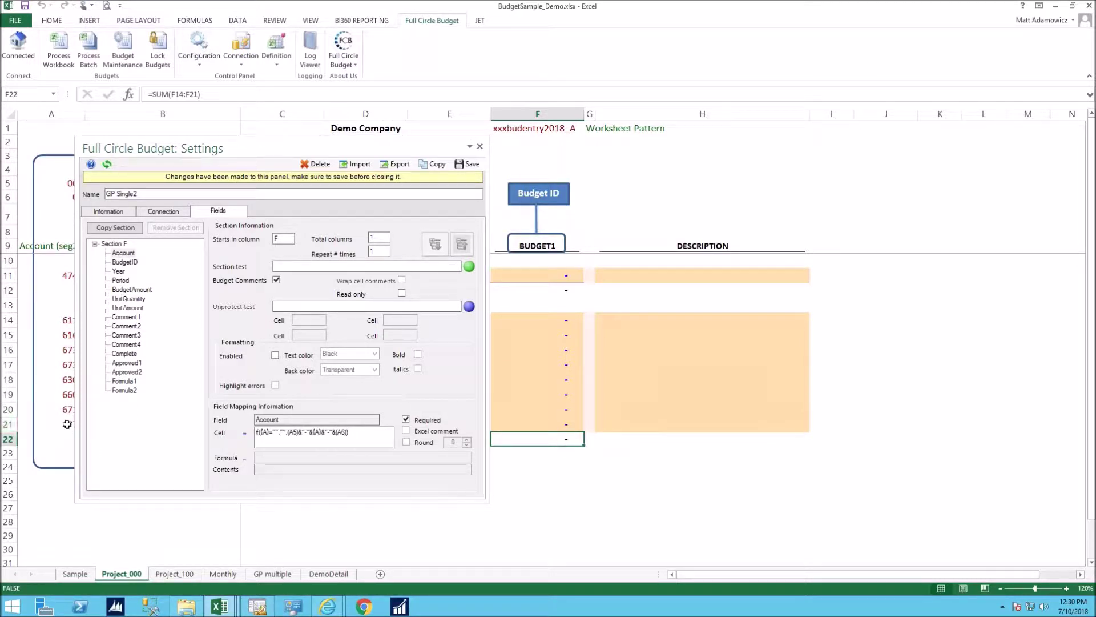
Check cells below the table, then return to the Amortization row F18 showing 000-6300-00
click(548, 467)
click(553, 493)
click(548, 521)
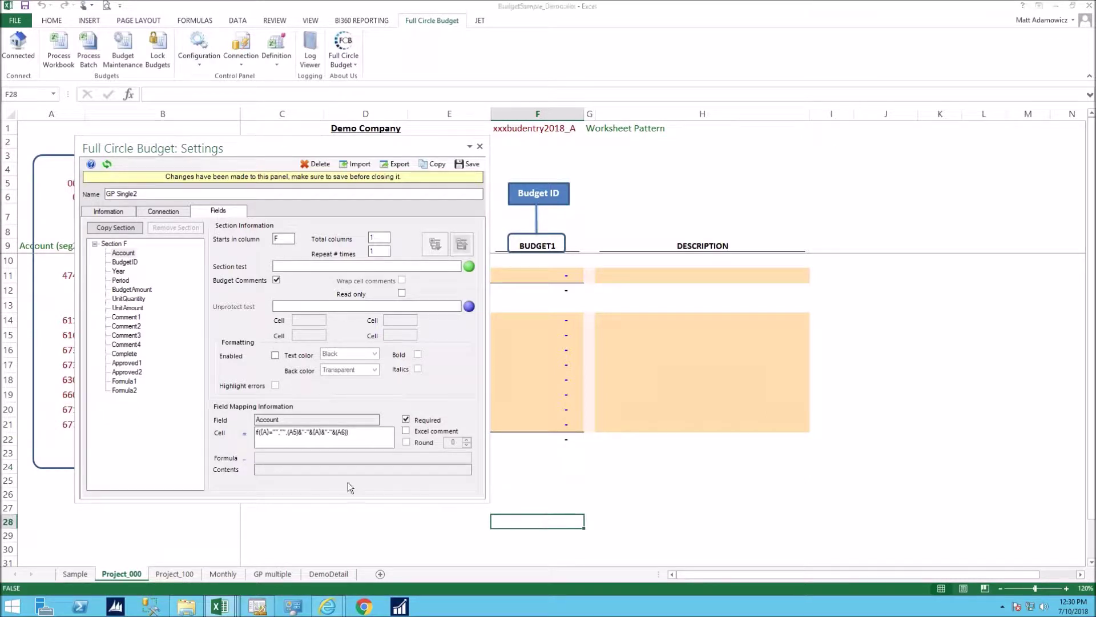
click(521, 366)
click(521, 335)
click(521, 320)
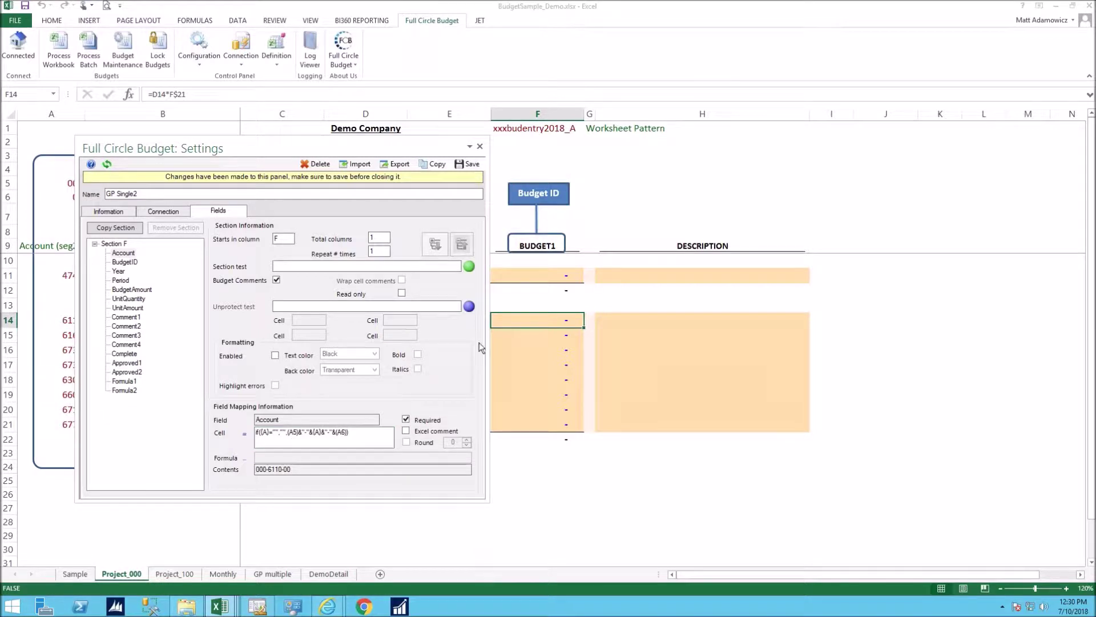
click(564, 338)
click(557, 352)
click(557, 380)
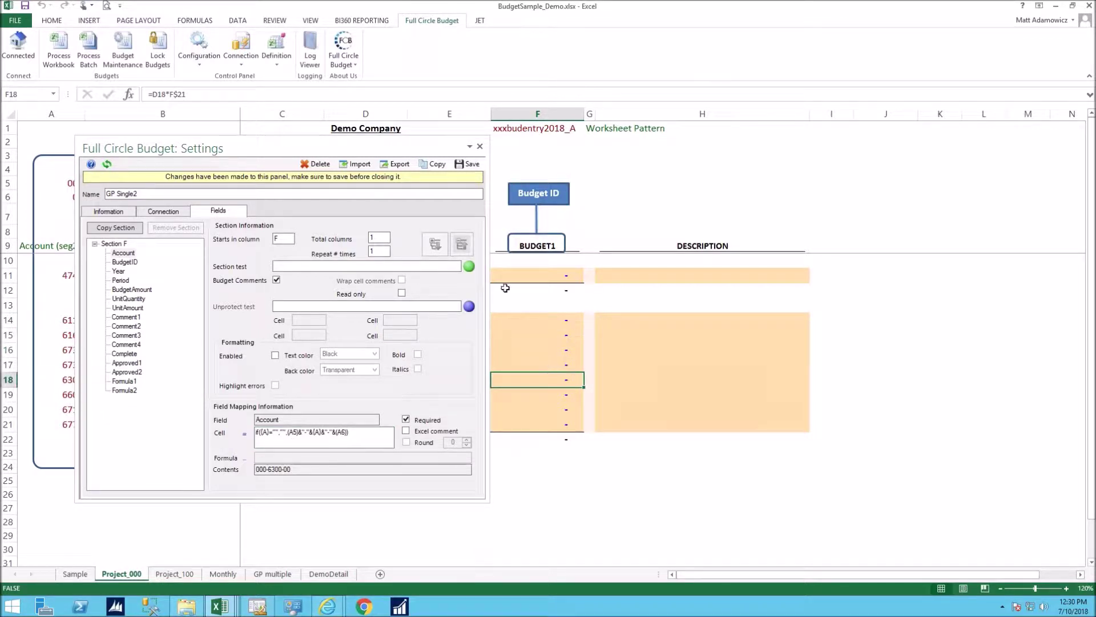
Confirm BudgetID maps to cell F9 (BUDGET1) and Year maps to the constant 2024
click(131, 263)
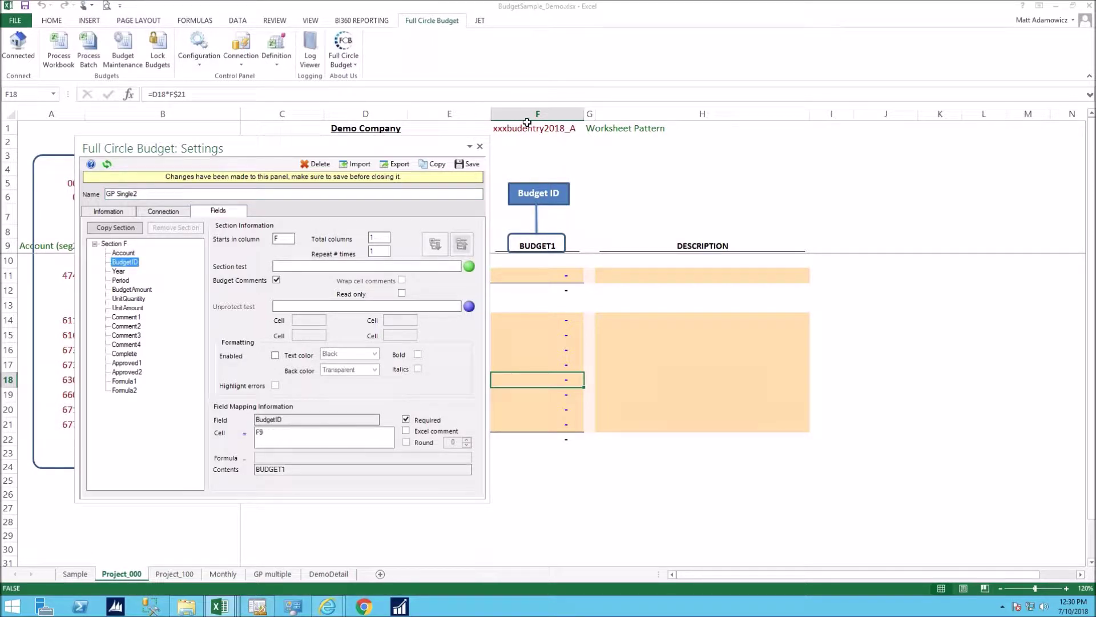
click(528, 245)
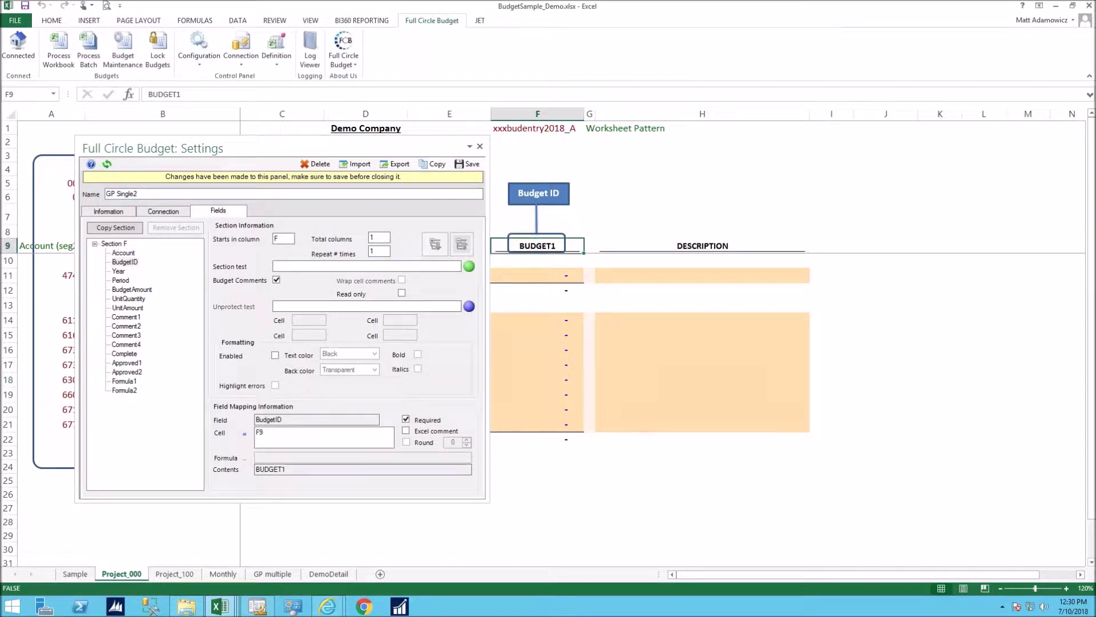
click(263, 440)
click(528, 383)
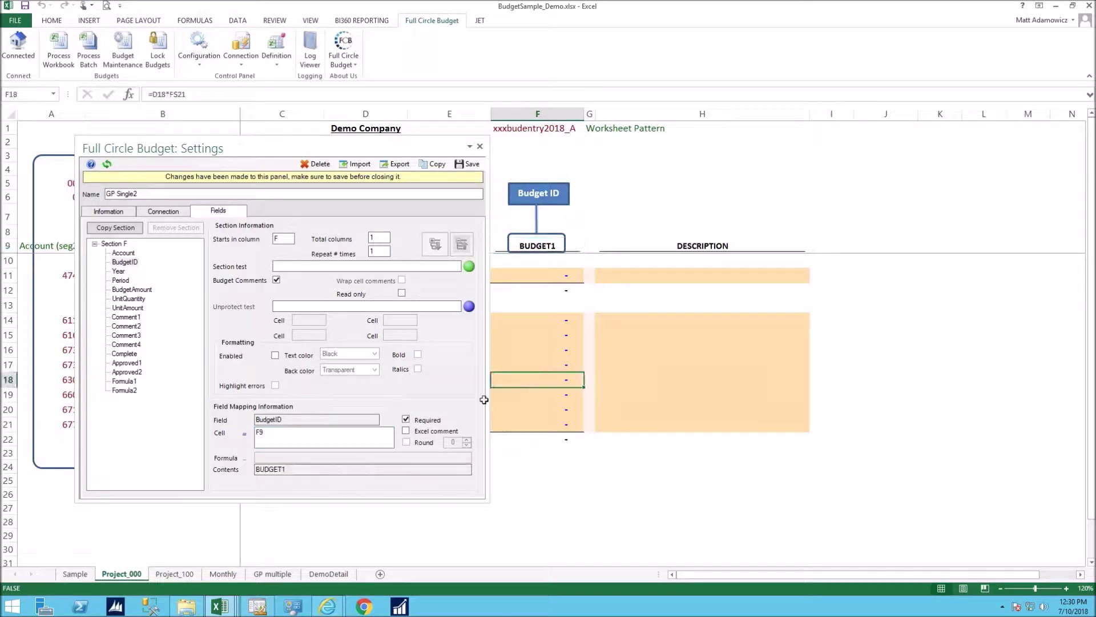
click(291, 470)
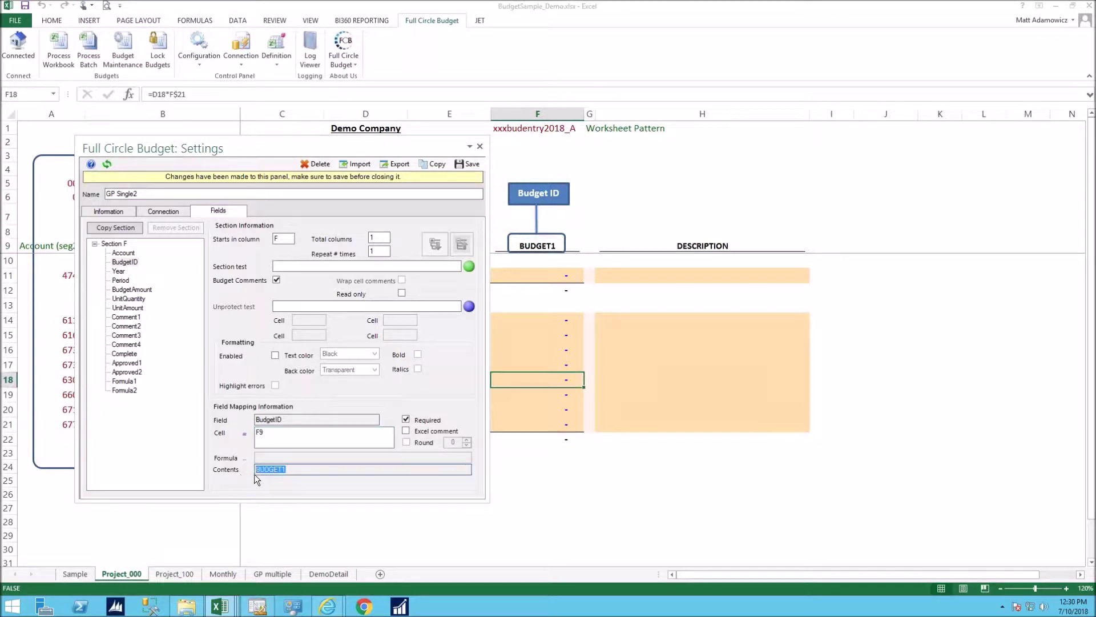
click(120, 272)
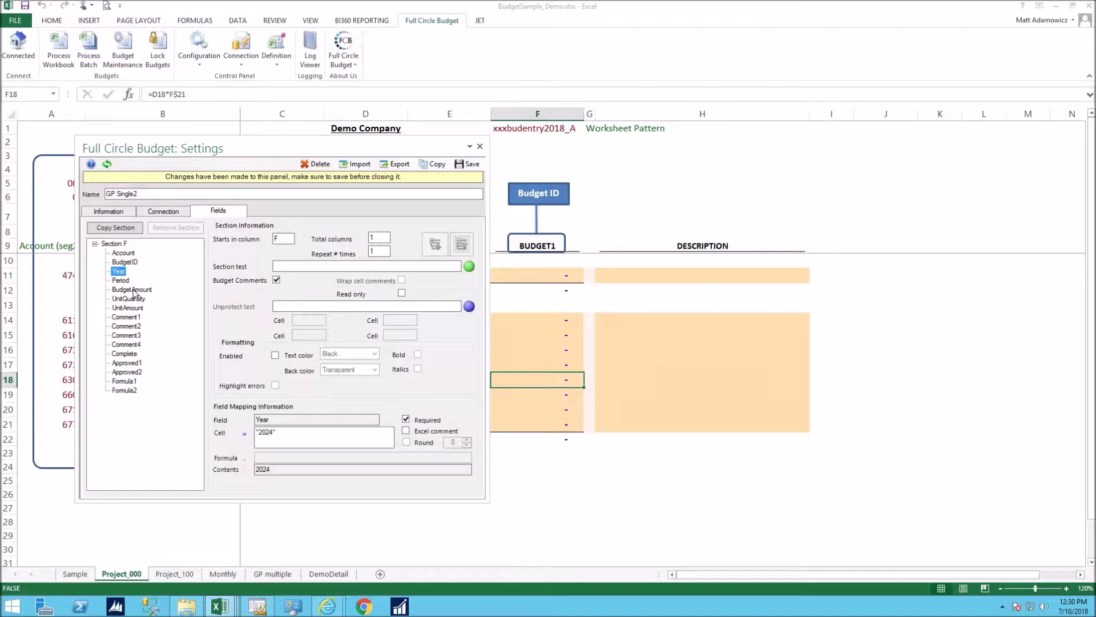
click(291, 439)
Review the Period, BudgetAmount and Comment1–Comment4 field mappings
drag(375, 150, 387, 173)
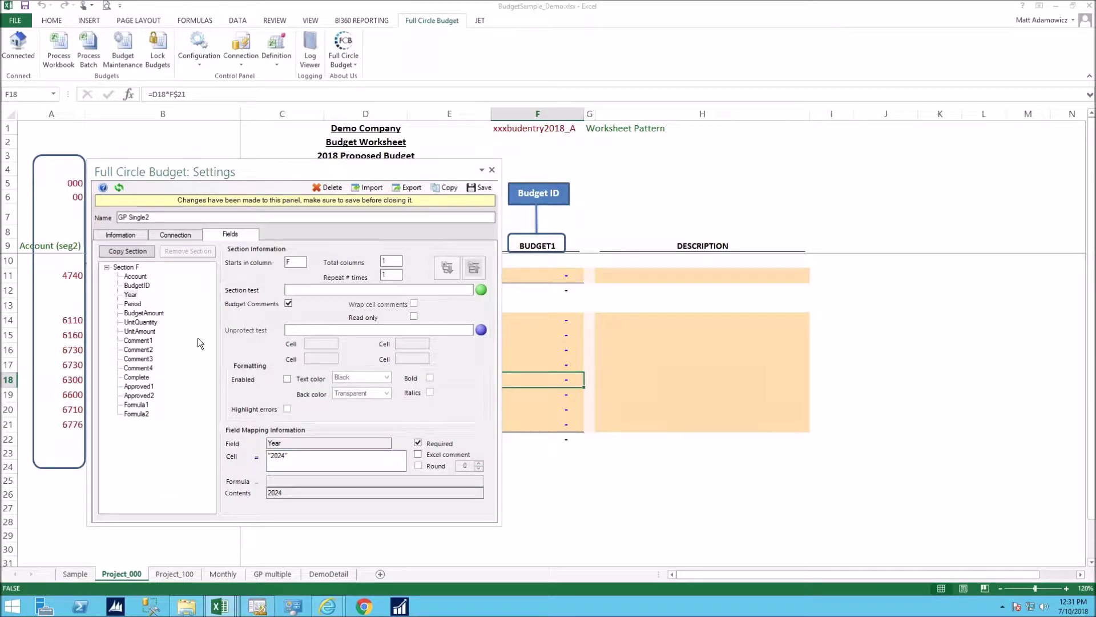
click(135, 305)
click(137, 312)
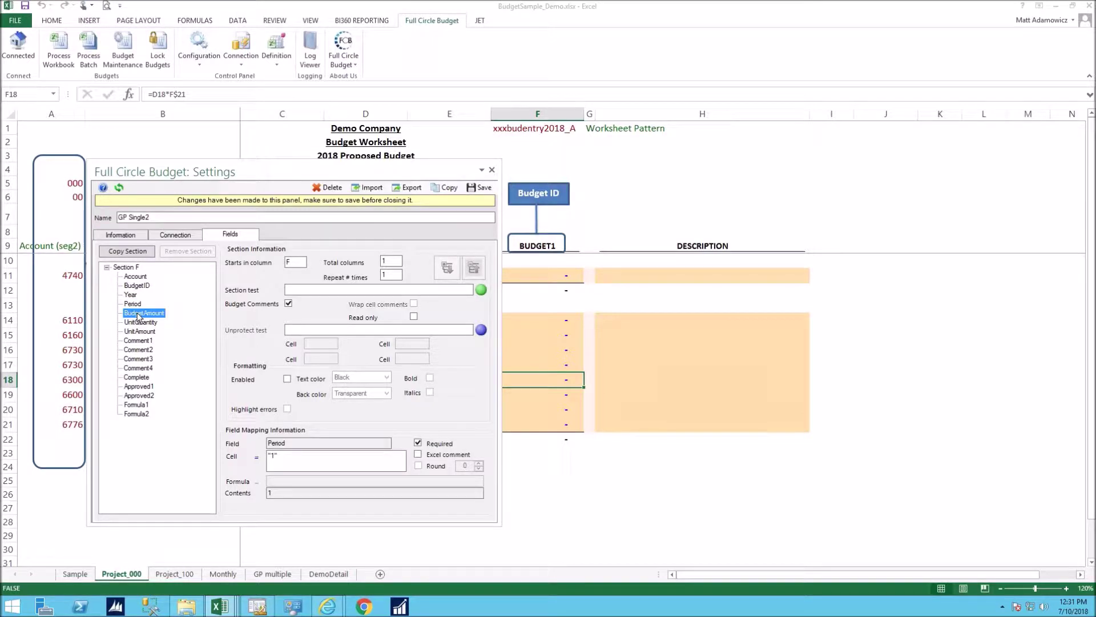
click(132, 341)
click(132, 349)
click(132, 359)
click(132, 368)
click(133, 377)
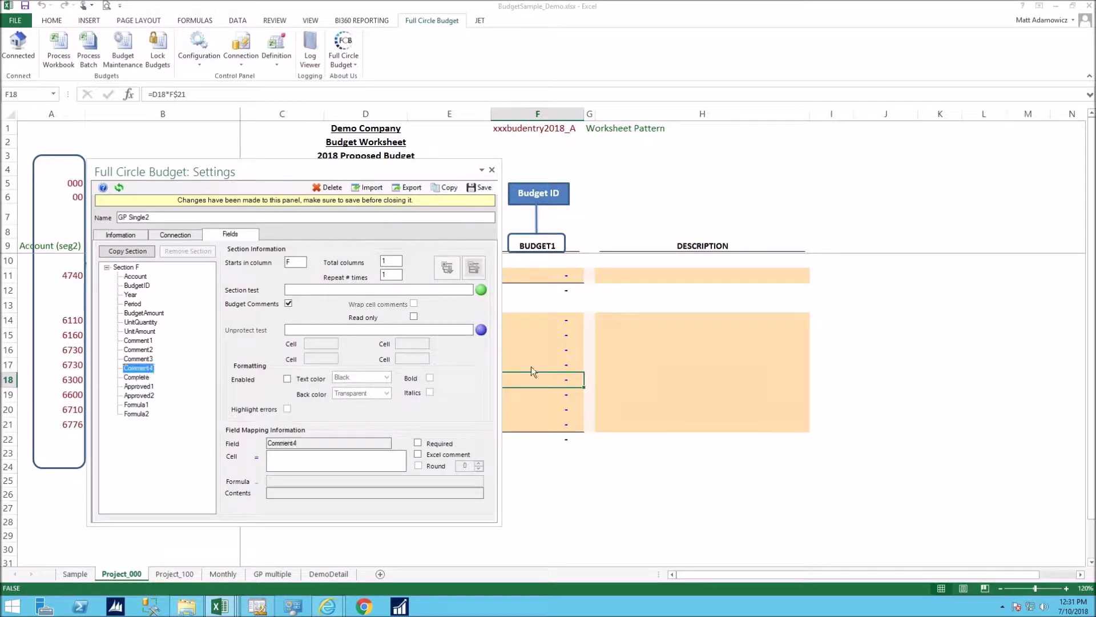
Select description cells H14:H20, check the Formula2 and Formula1 mappings, and close the settings
click(665, 323)
drag(665, 324, 666, 408)
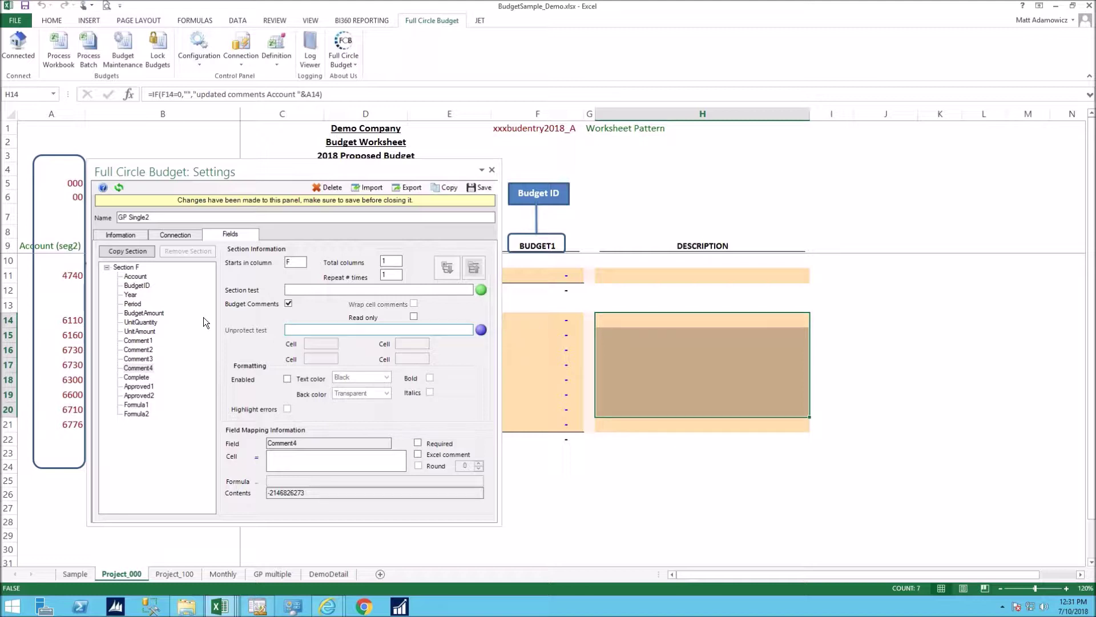
click(138, 413)
click(137, 405)
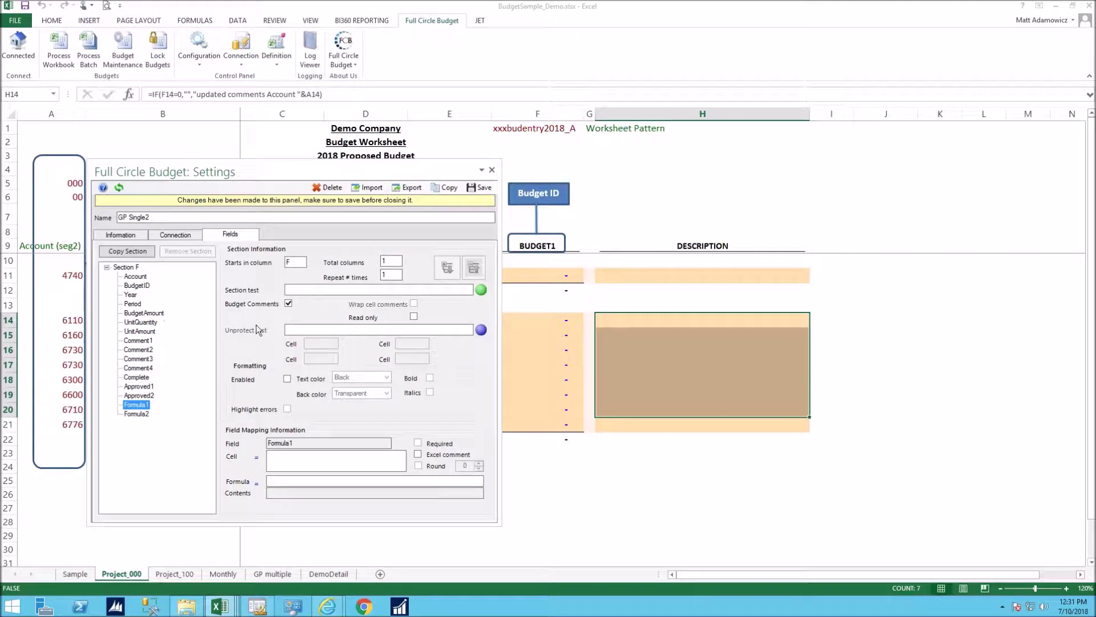
click(492, 170)
Enter 1.25 in Miscellaneous cell F21 on Project_000 and 1.5 on Project_100
click(540, 424)
text(1.25)
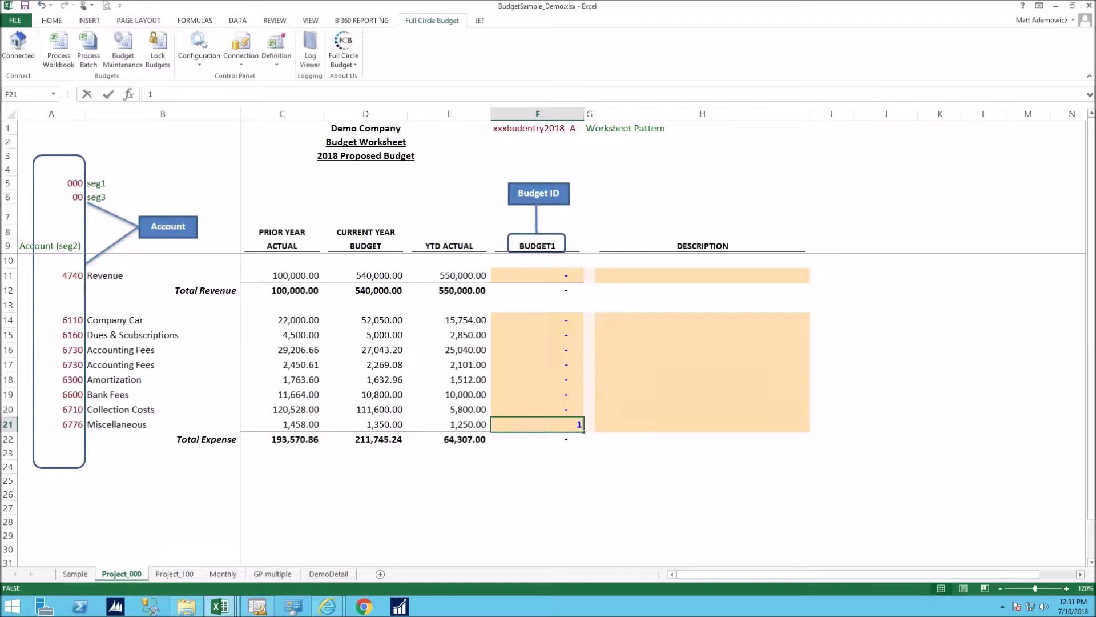
key(Return)
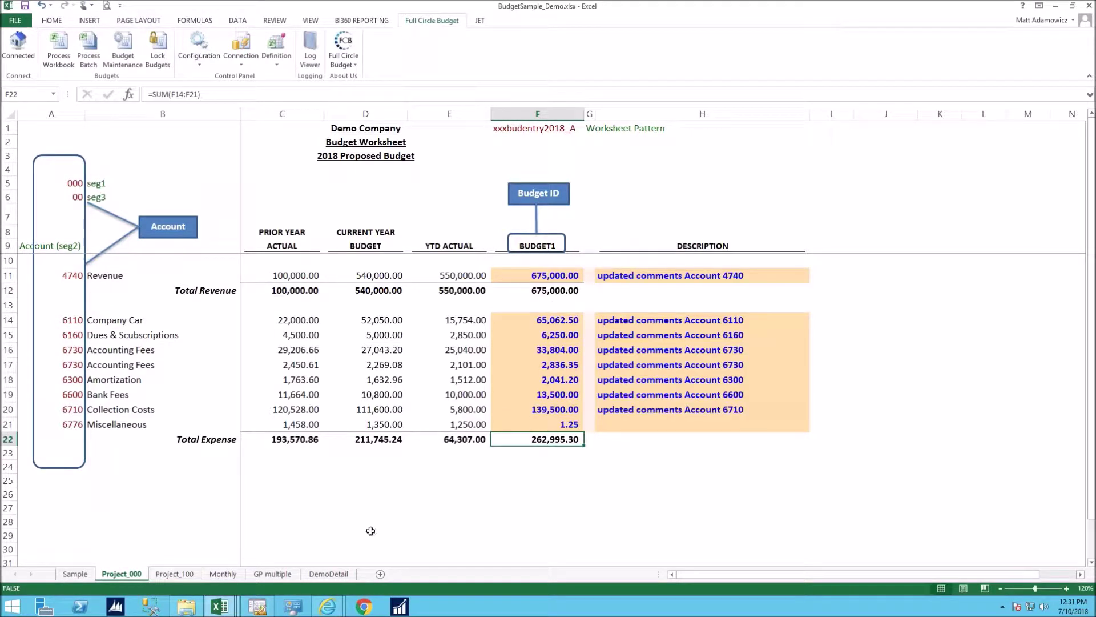
click(175, 573)
text(1.5)
key(Return)
click(121, 573)
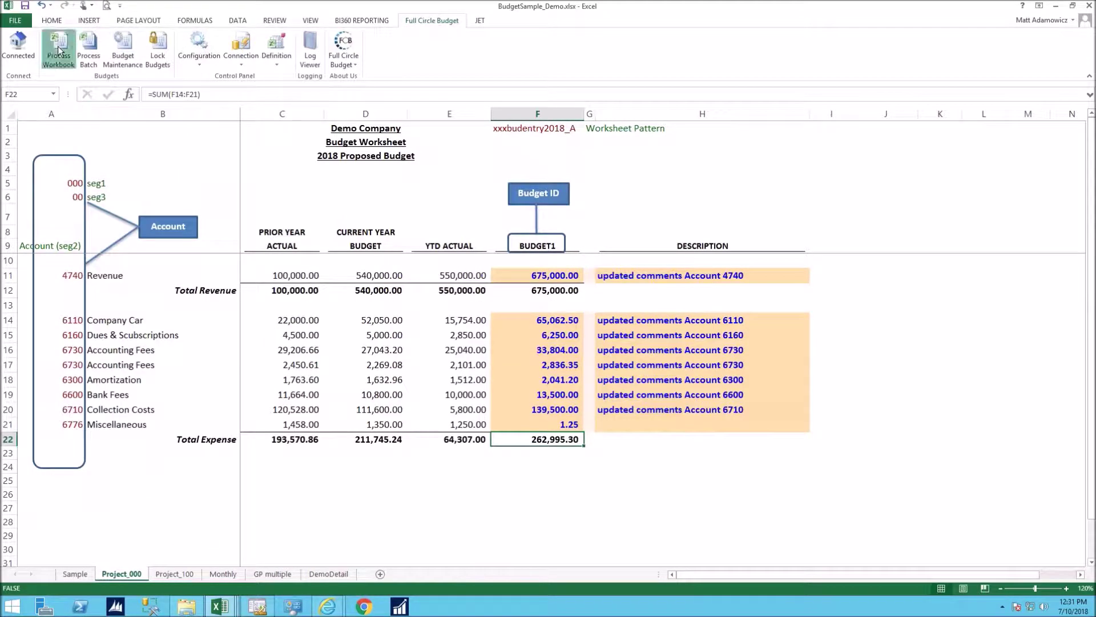
Process and save both Project_000 and Project_100, then filter the results to the 3 errors
click(57, 45)
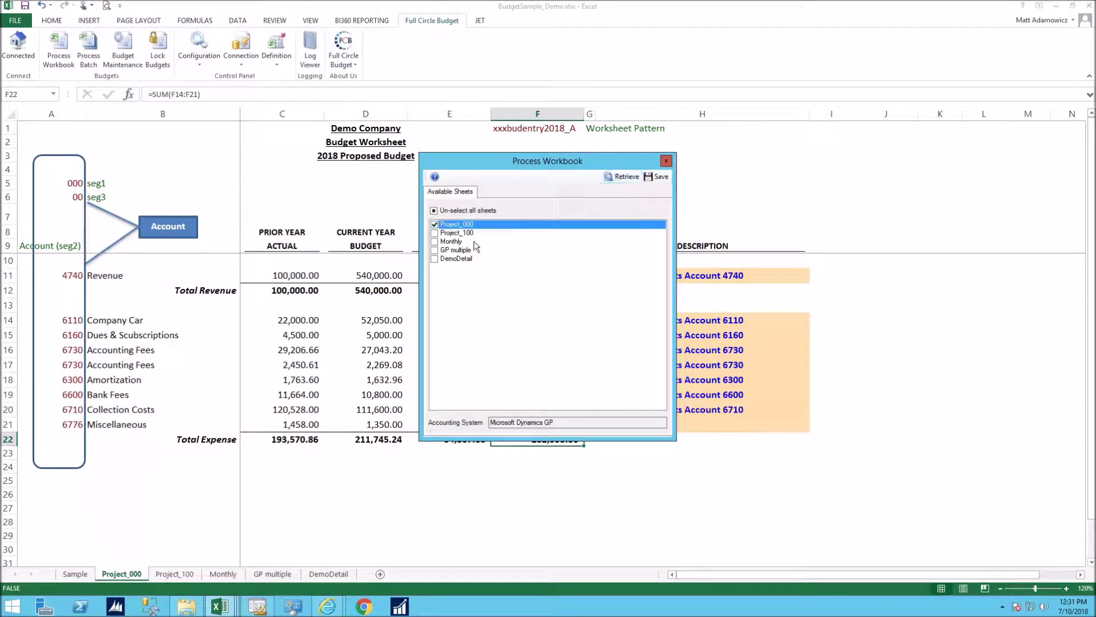
click(435, 232)
click(657, 176)
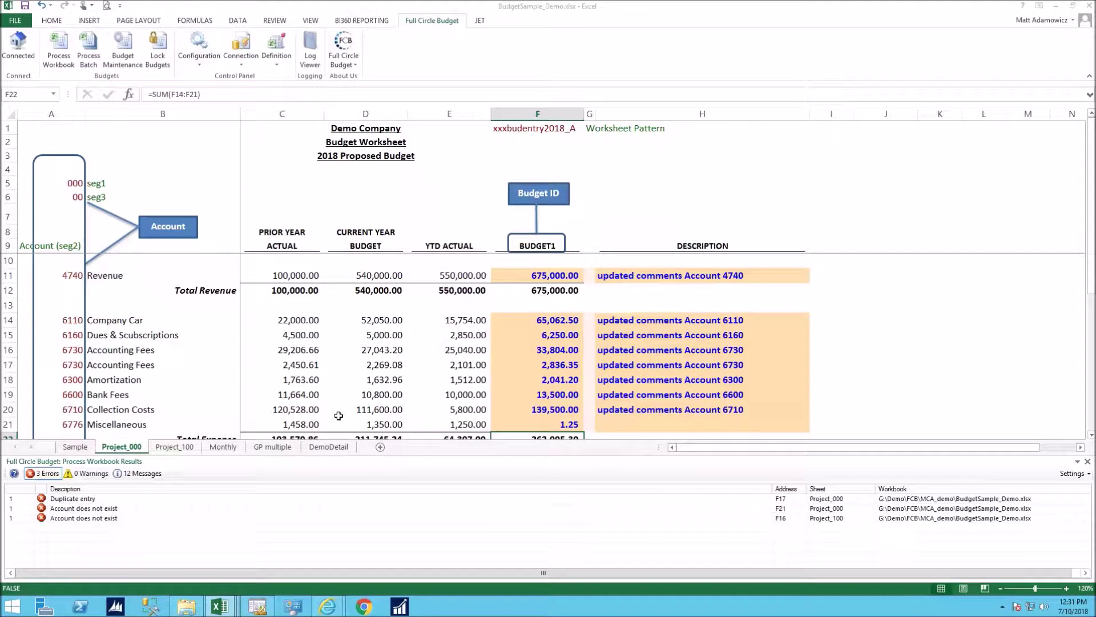
click(150, 473)
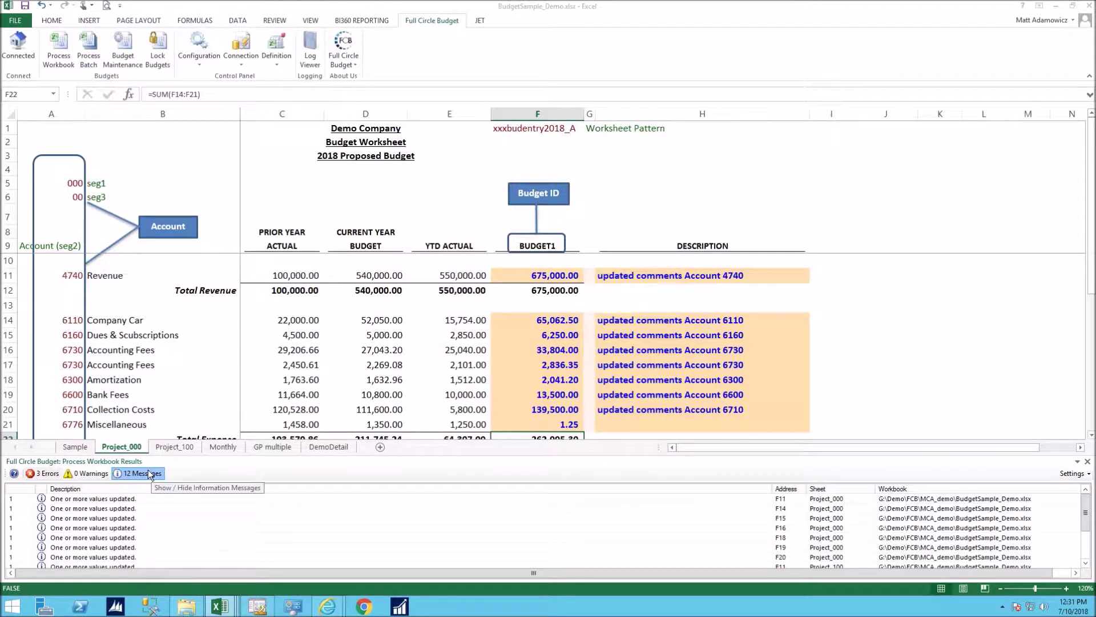
click(43, 474)
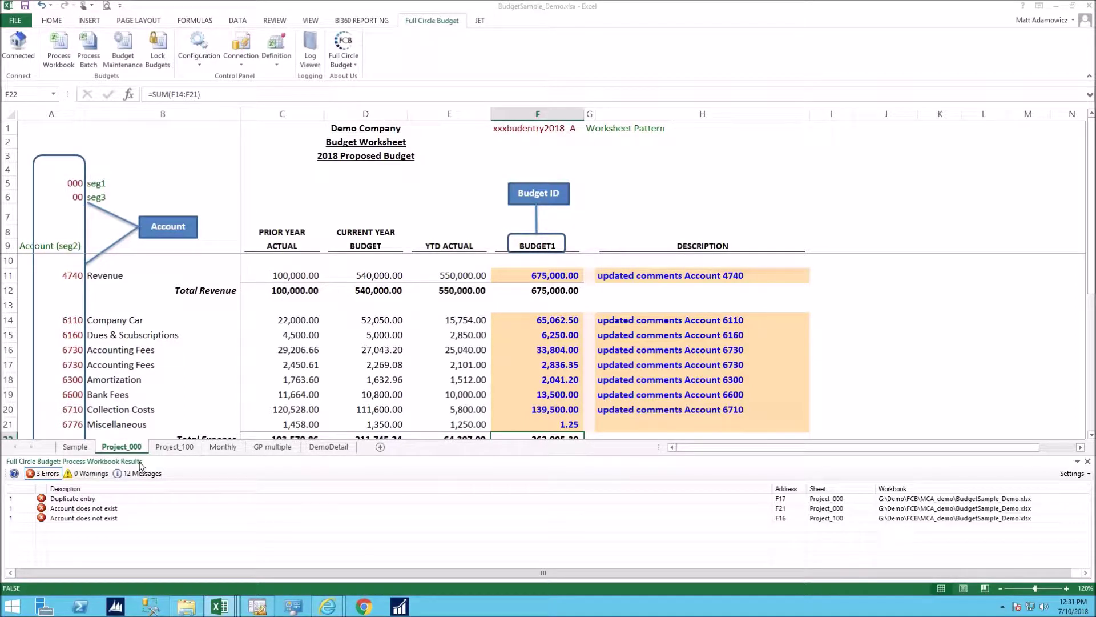
double_click(73, 499)
drag(65, 354, 65, 363)
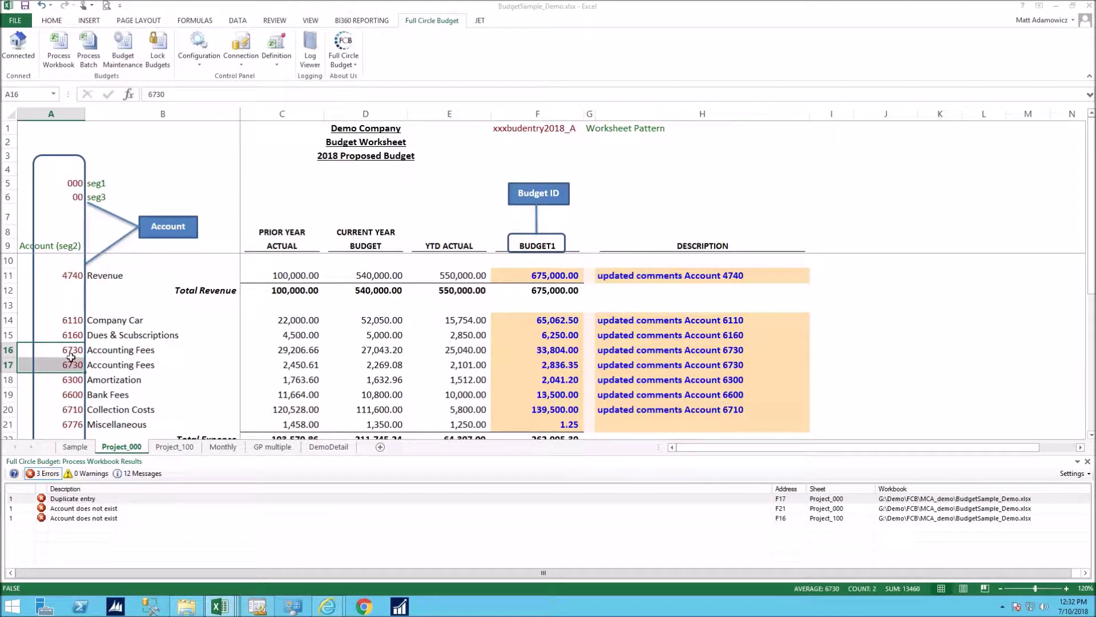
drag(69, 351, 292, 353)
click(59, 364)
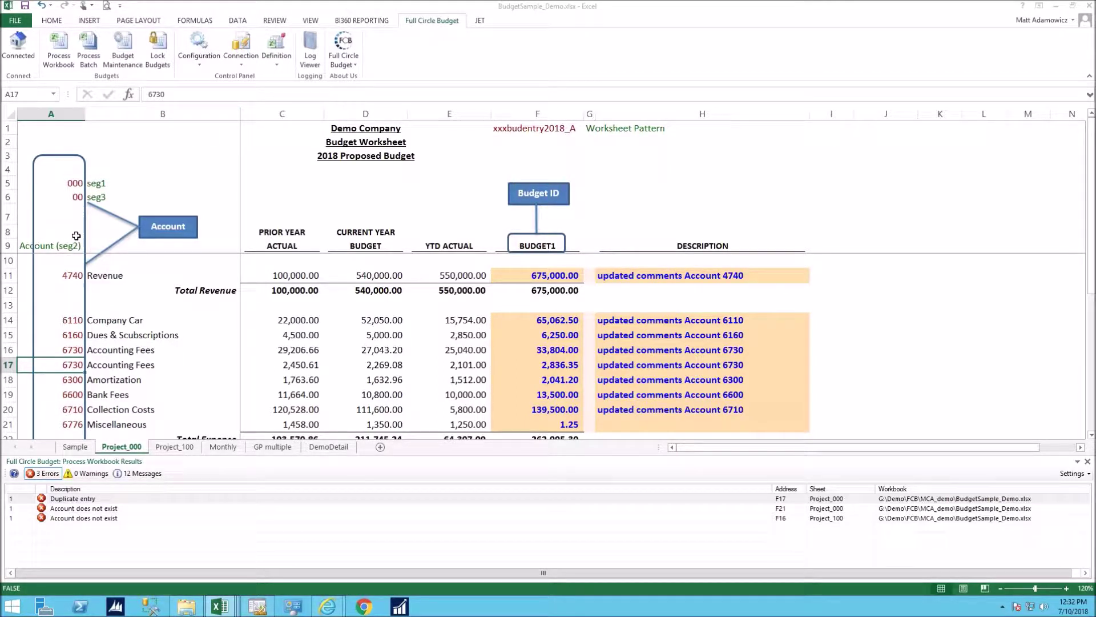
click(60, 395)
click(78, 508)
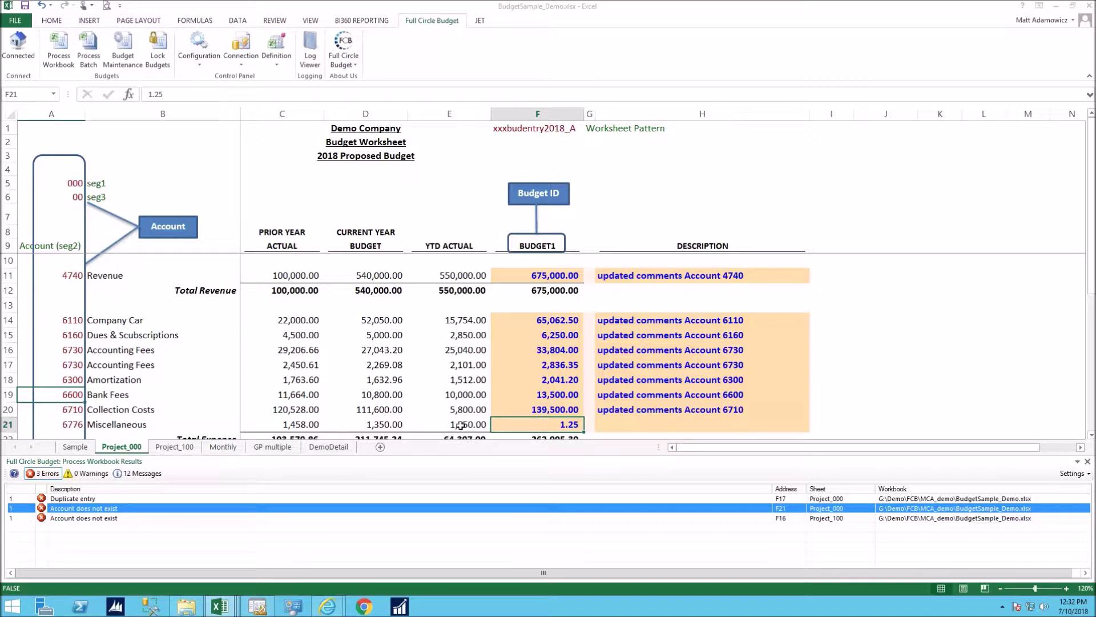
click(72, 510)
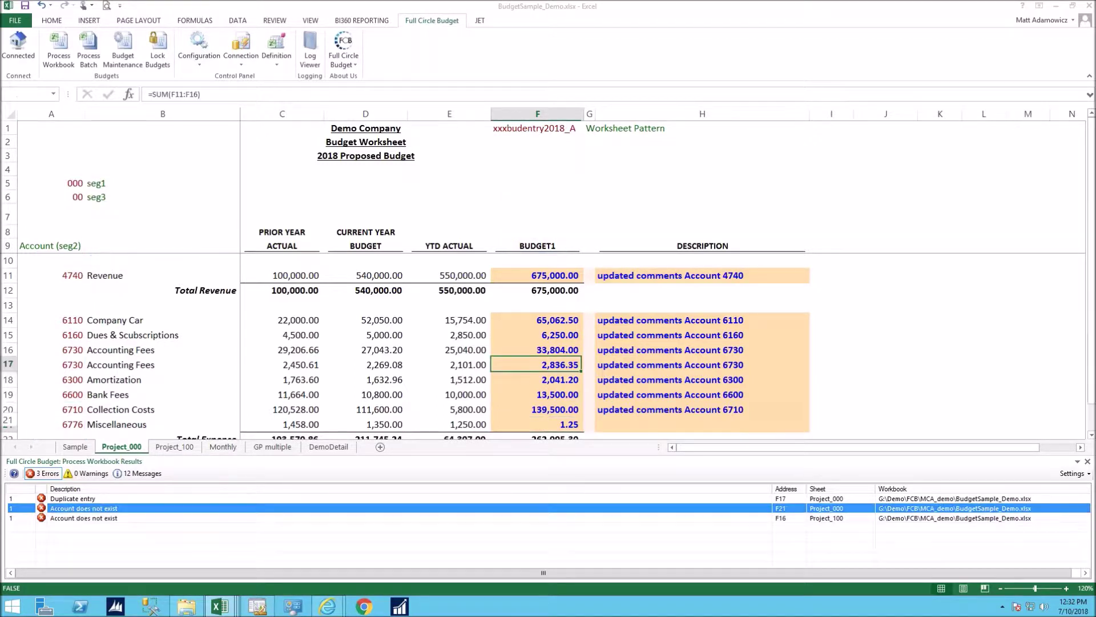
click(72, 518)
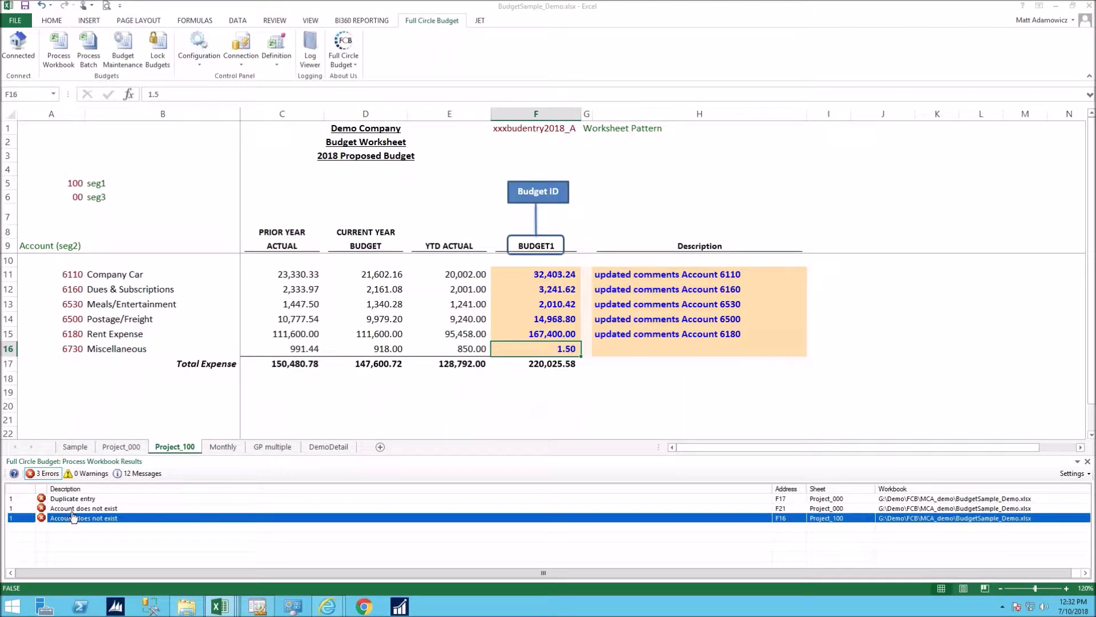
click(73, 508)
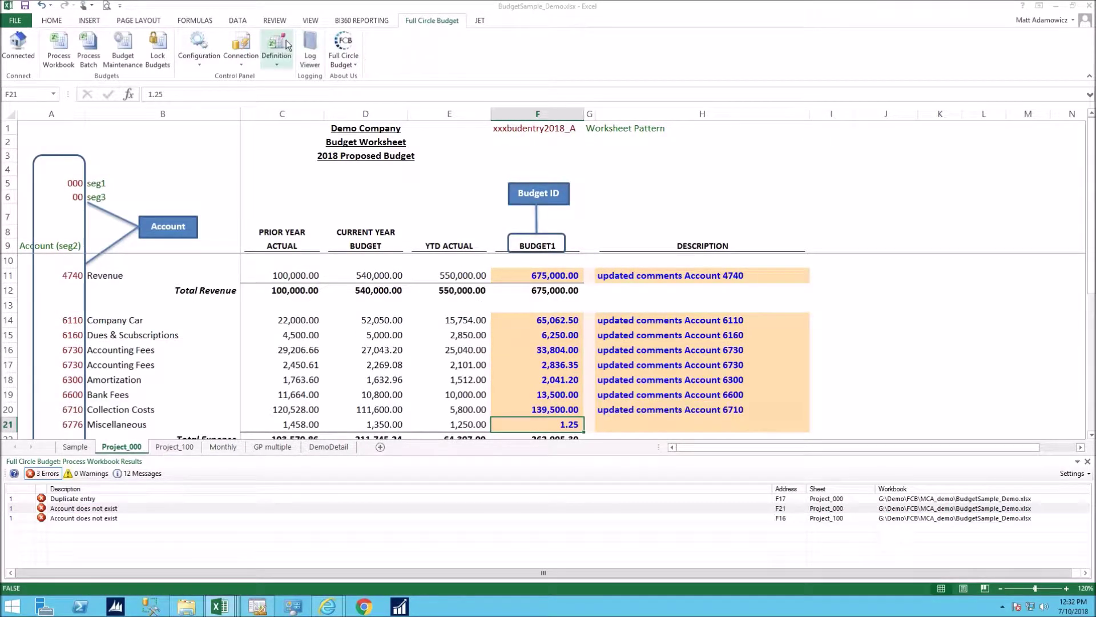
Enable Auto-create accounts in the GP Single2 definition and close its settings
click(277, 58)
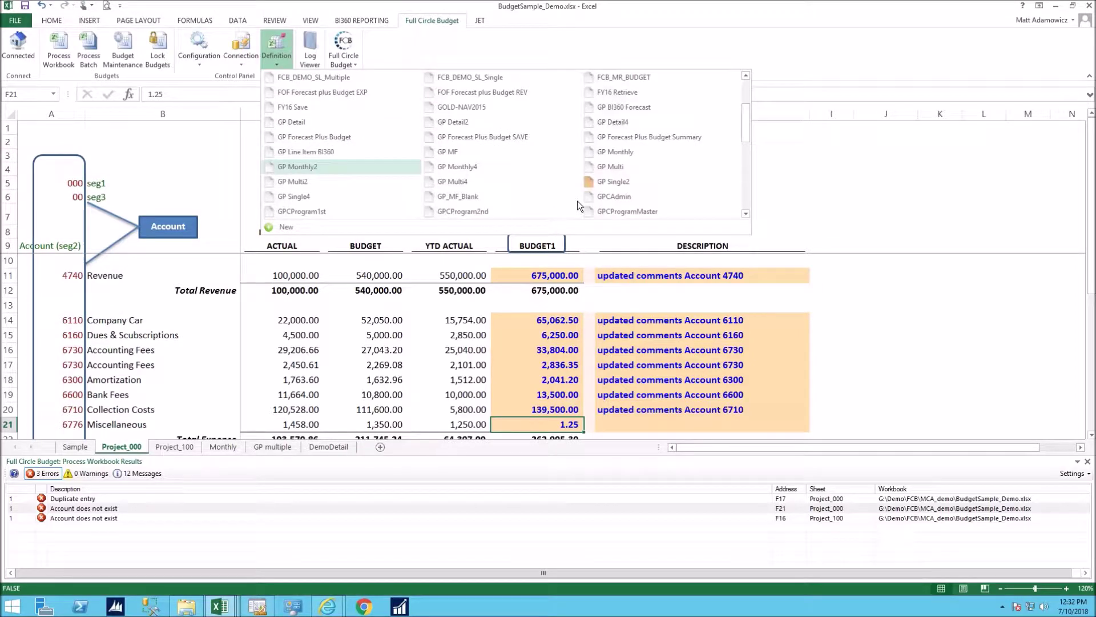
click(605, 181)
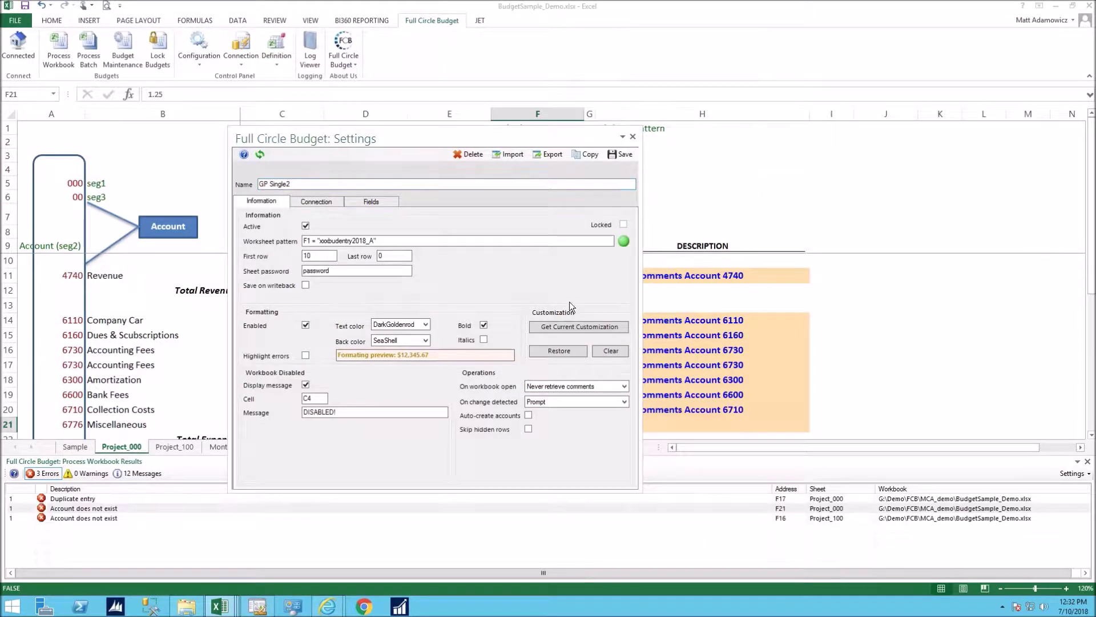
click(528, 415)
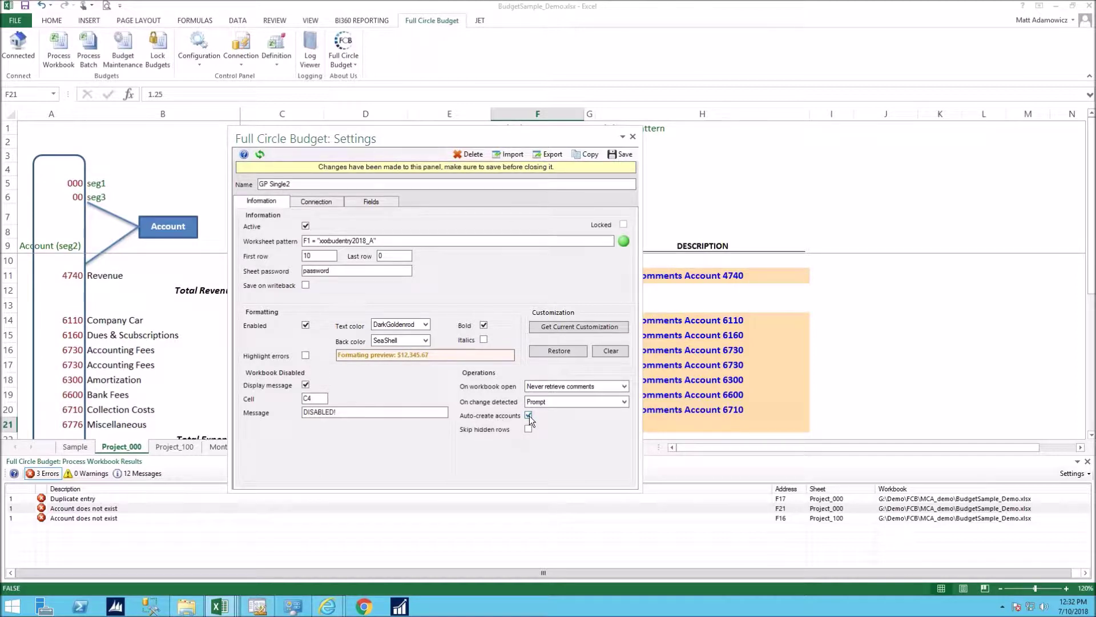
click(633, 137)
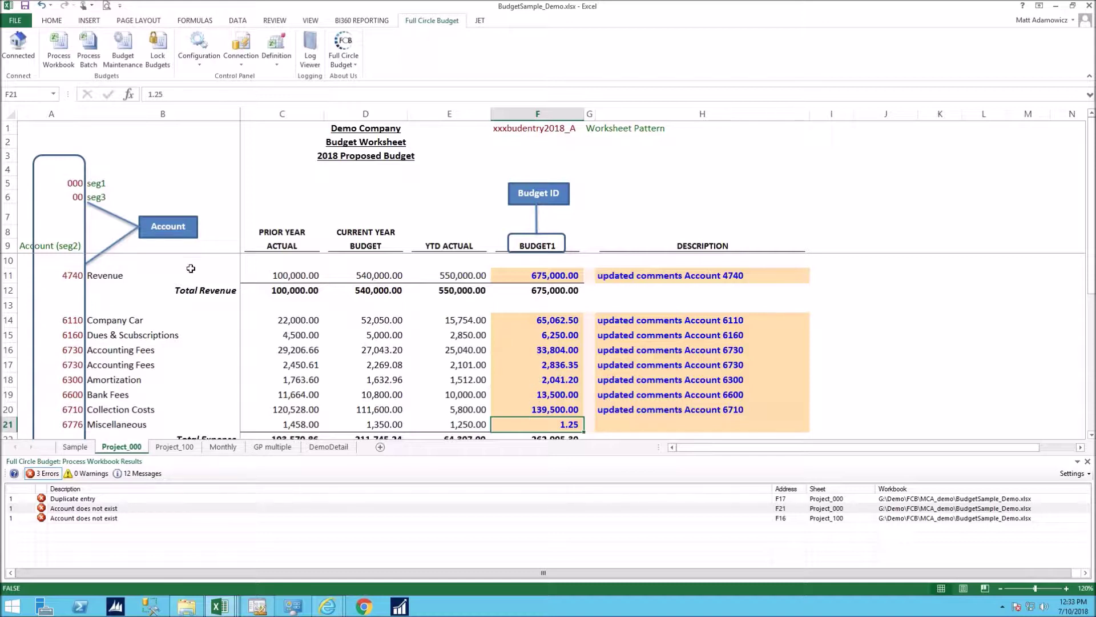
Check the seg3 value in A6 and missing account 6776 in A21, then close the results panel
click(66, 194)
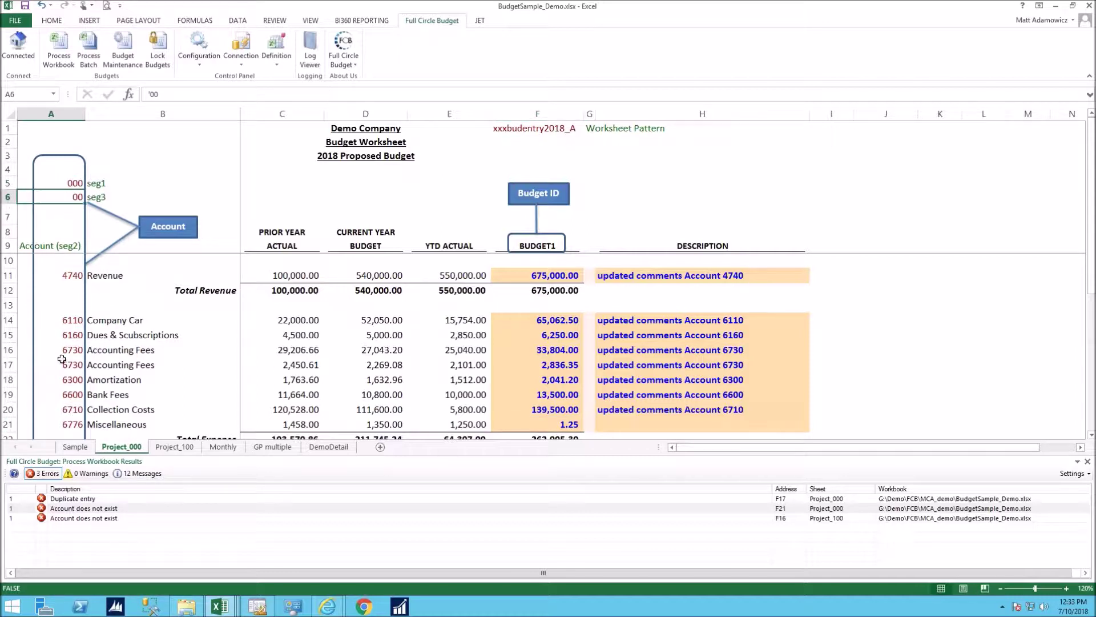
click(68, 423)
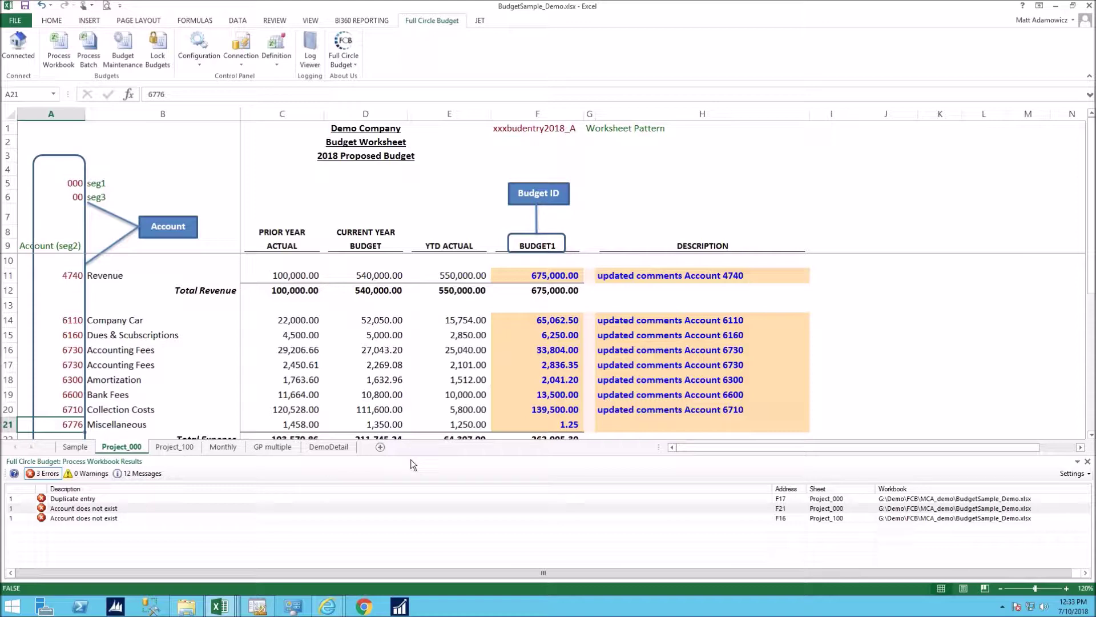
click(1087, 461)
On the Monthly sheet, enter 1.25 as the Bank Fees BUDGET2 amount in H20
click(220, 574)
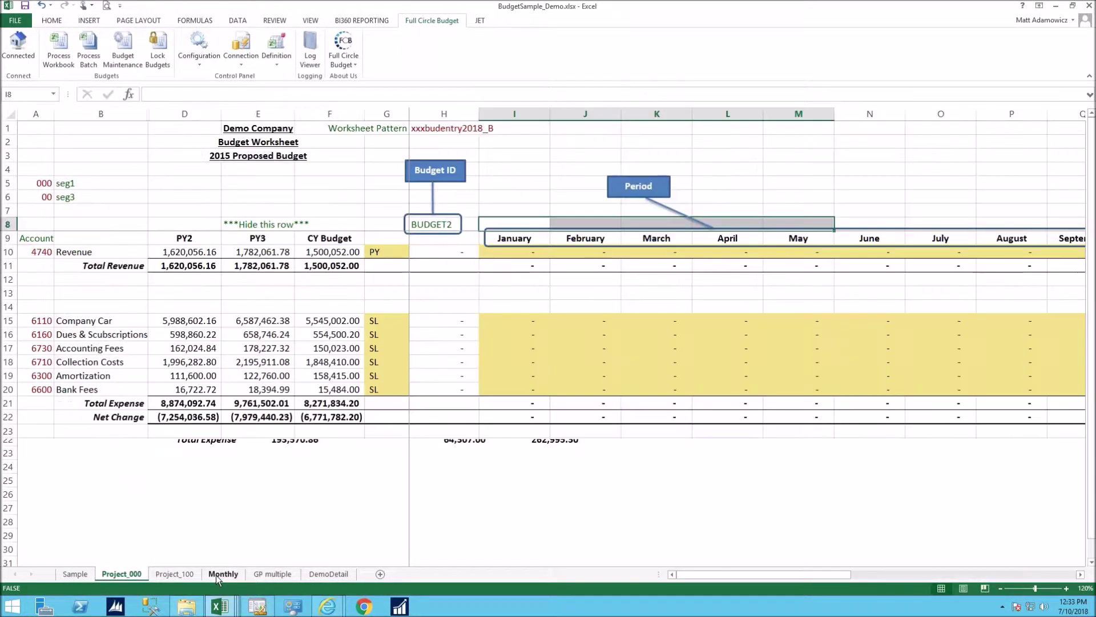
click(442, 385)
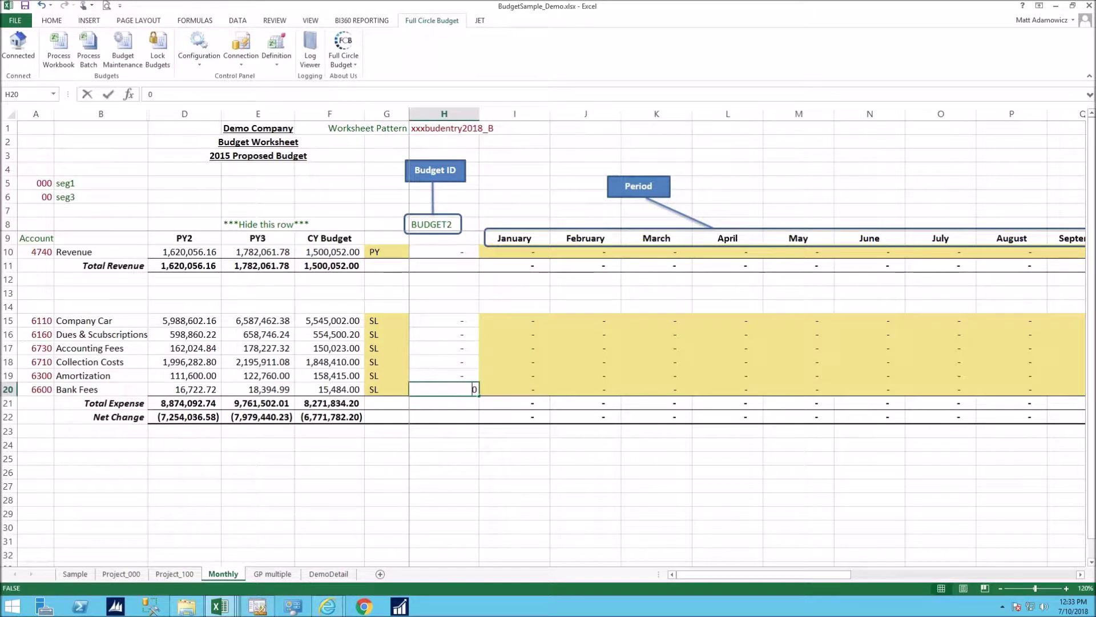
text(1.25)
key(Return)
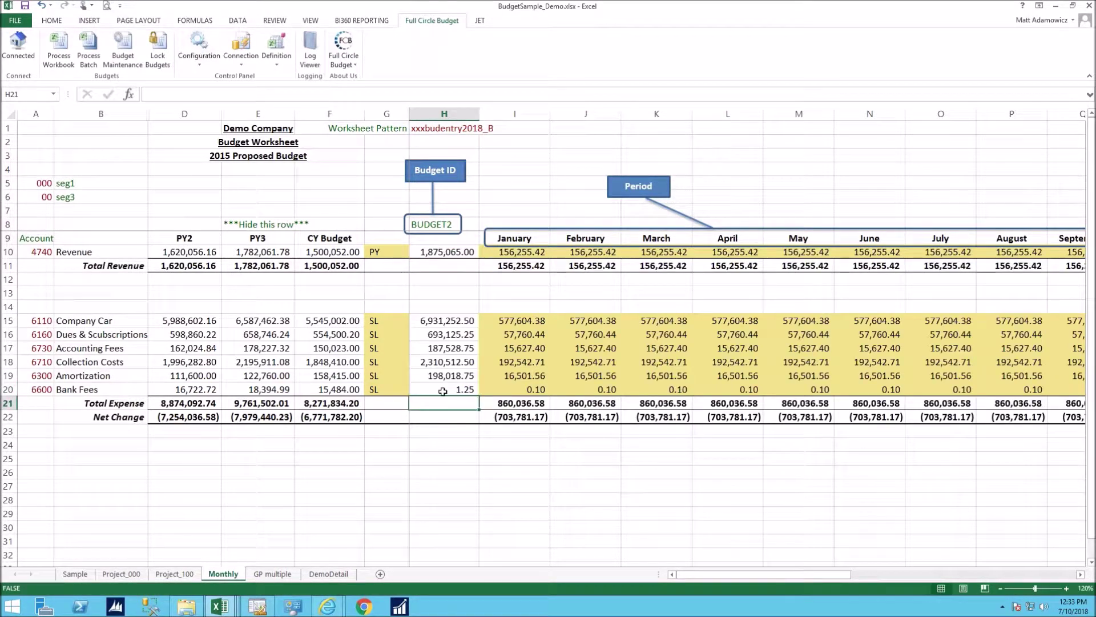
Review the January–April period headers and monthly formulas such as March Collection Costs
click(523, 239)
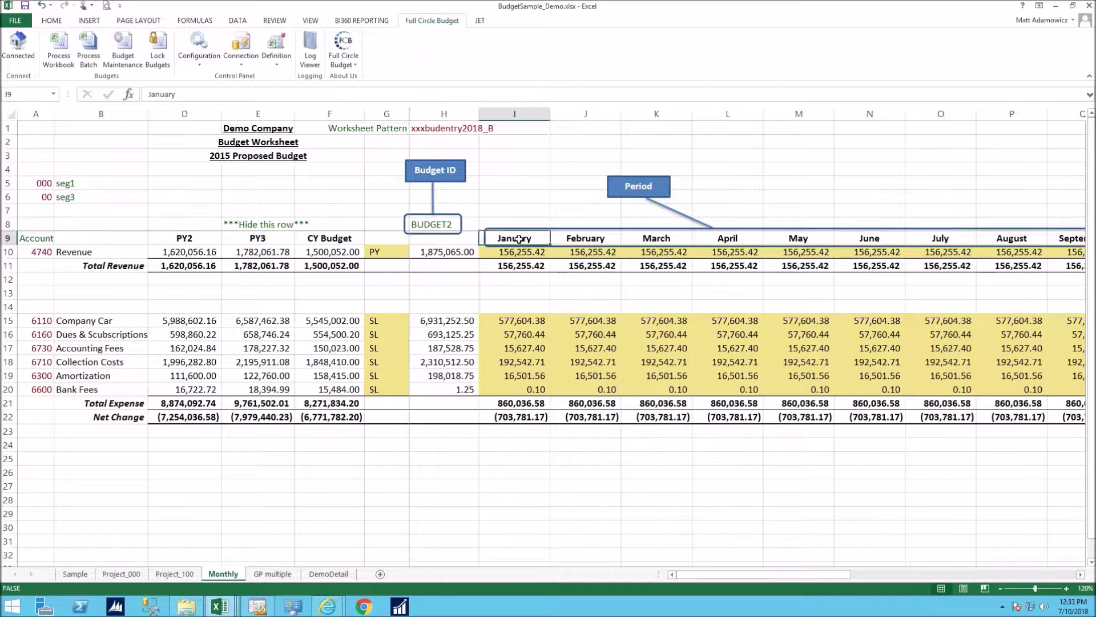
click(581, 236)
click(645, 236)
click(722, 238)
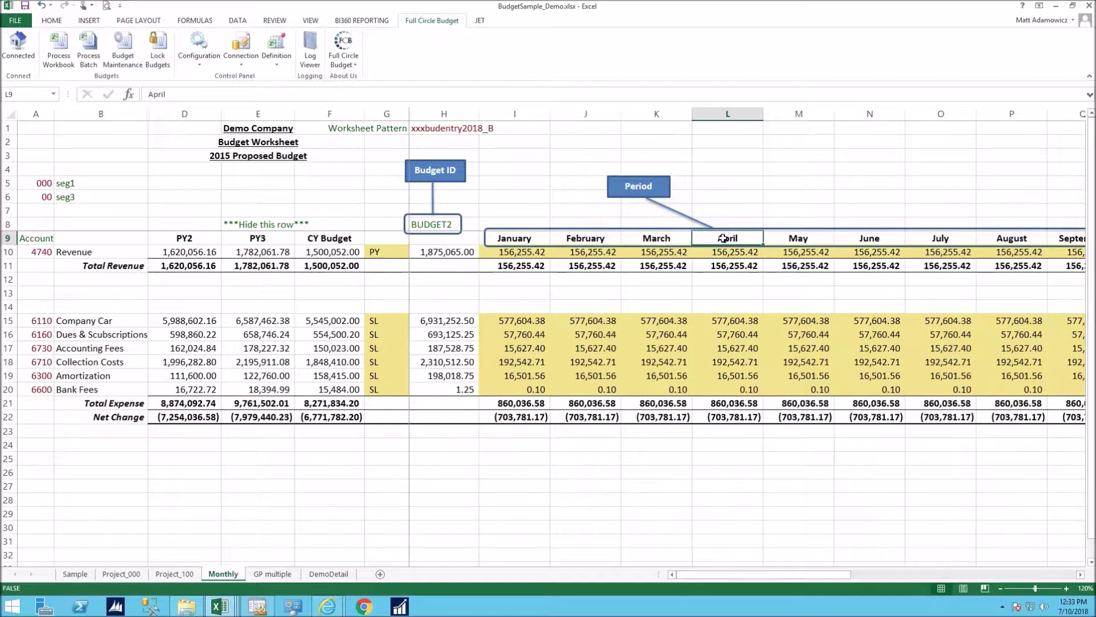
click(665, 359)
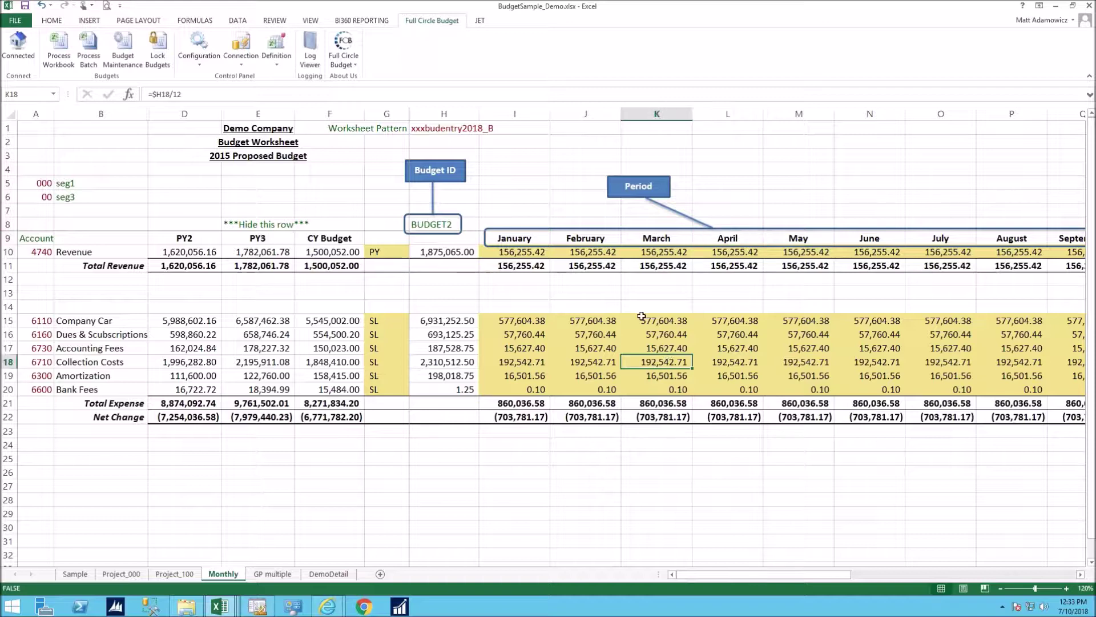
click(514, 224)
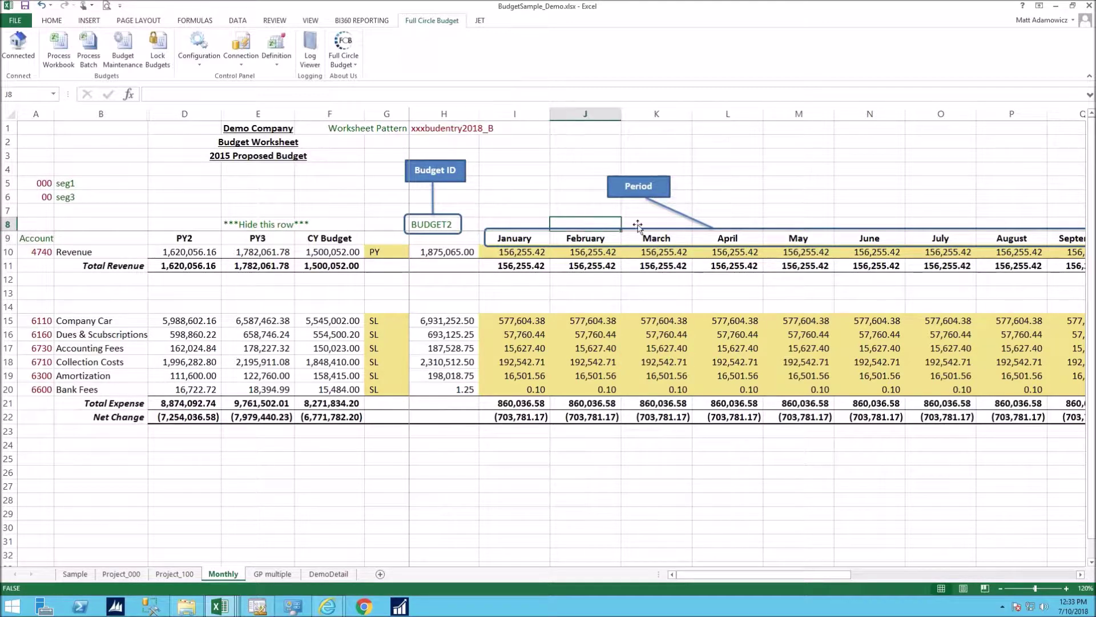
click(703, 230)
click(543, 376)
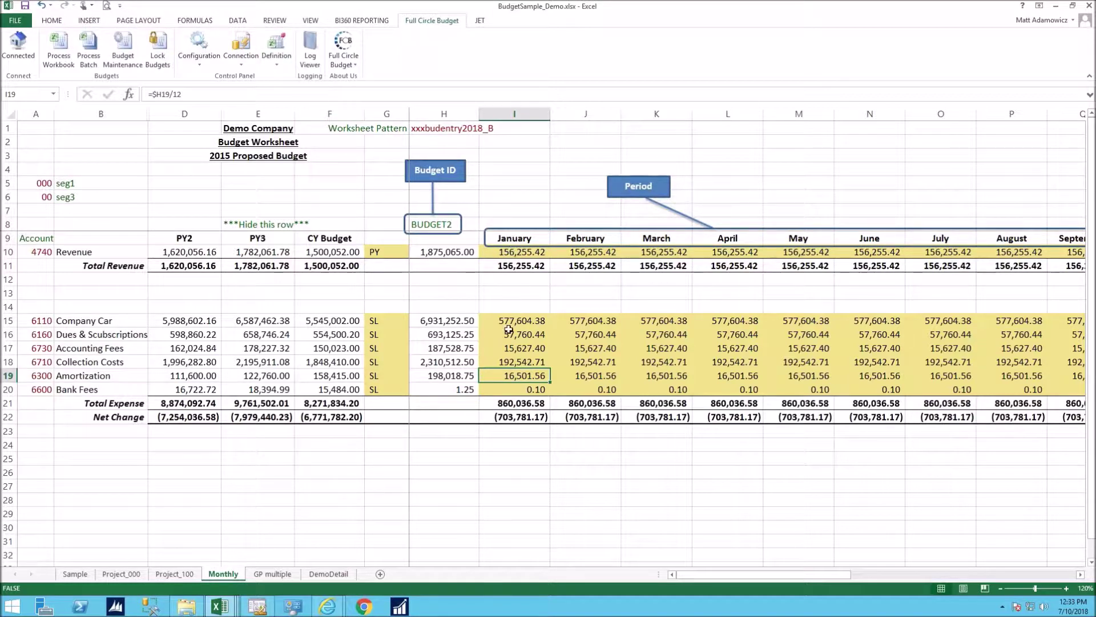
click(278, 47)
scroll(602, 170, down, 3)
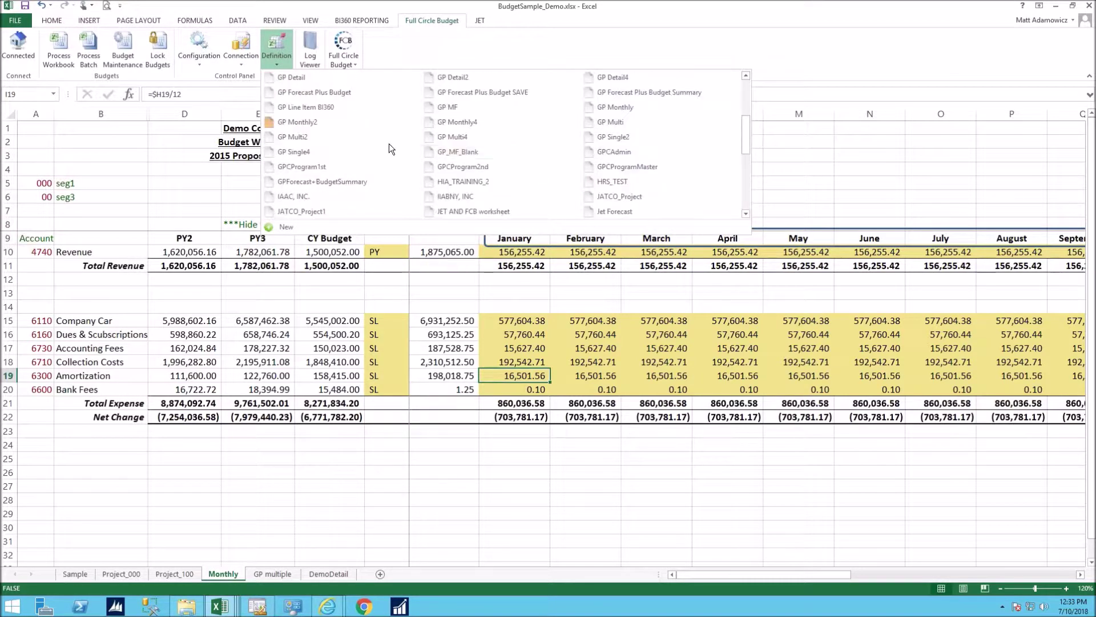
Show the GP Monthly2 Period mapping and preview its values for the April, May and June columns
click(303, 128)
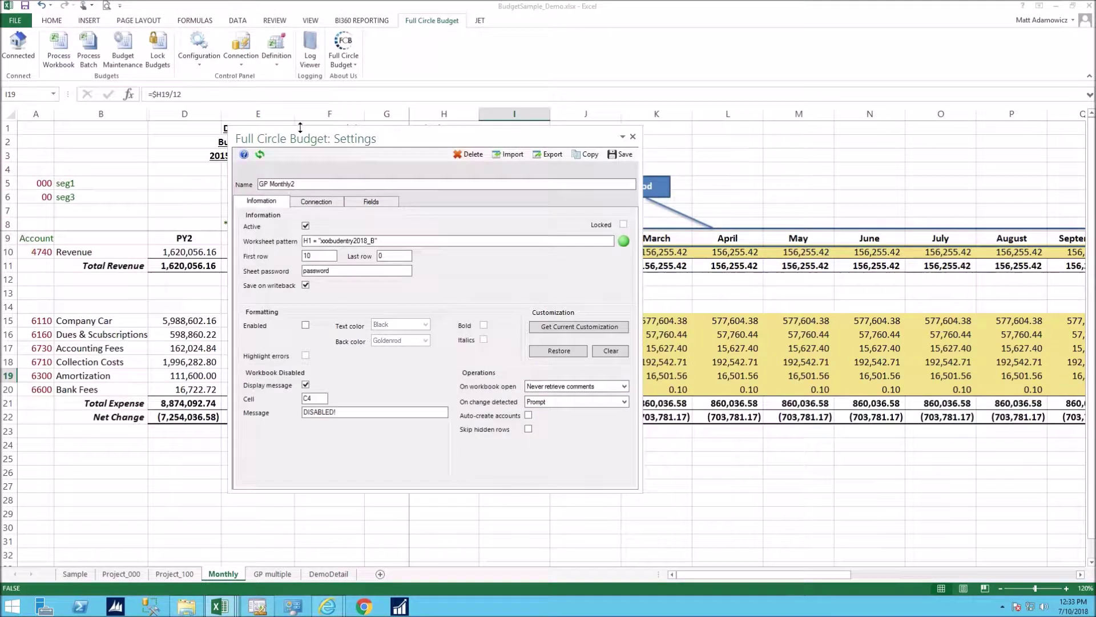
drag(382, 147, 381, 159)
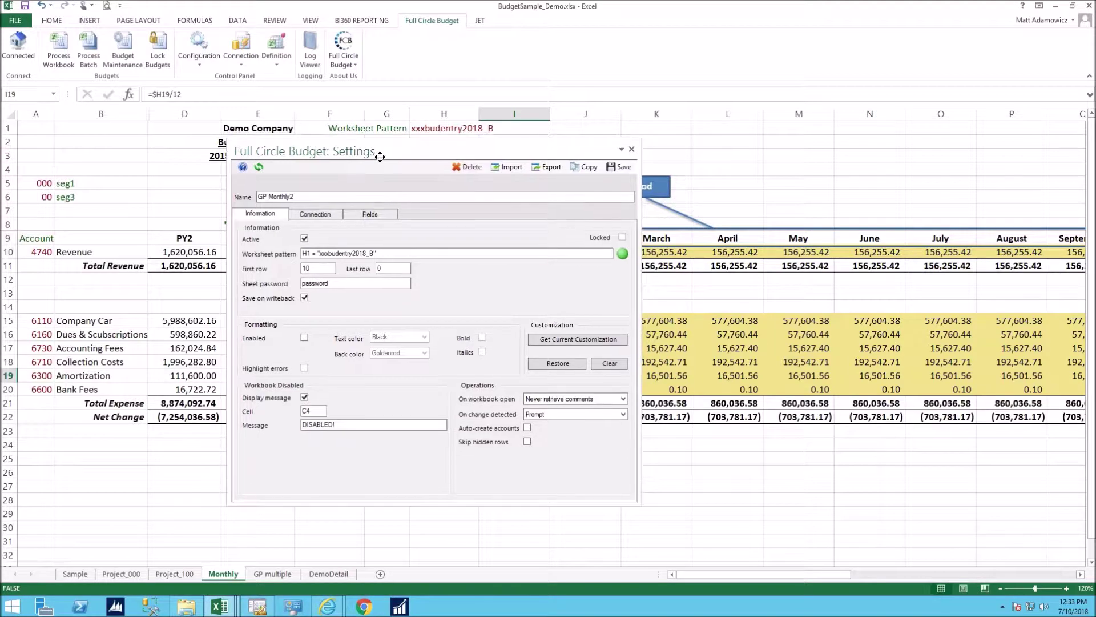
click(362, 215)
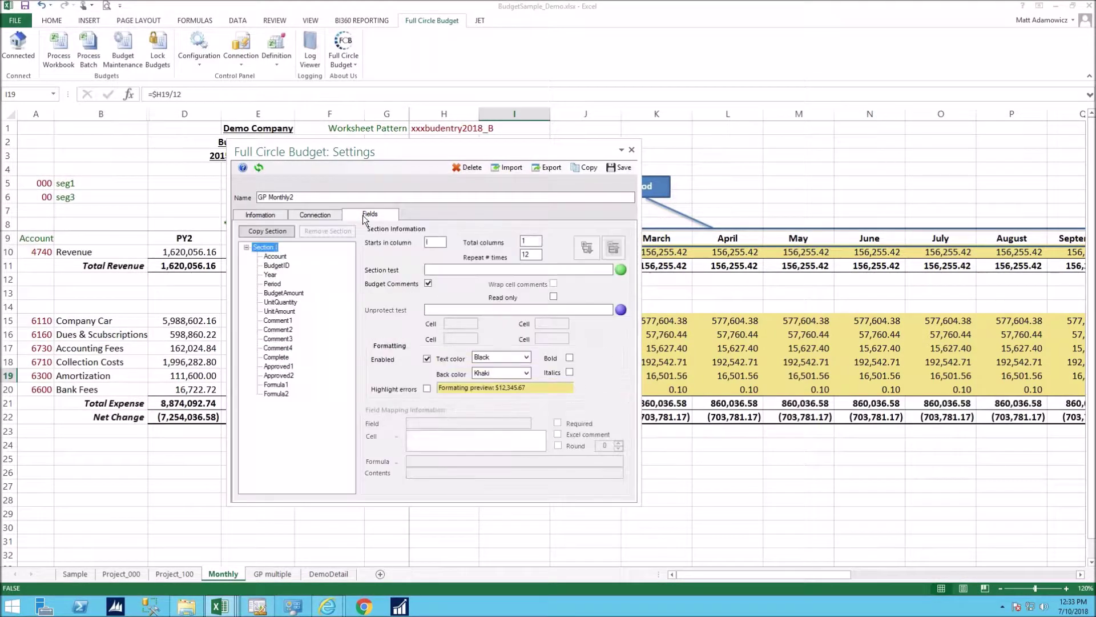
click(276, 283)
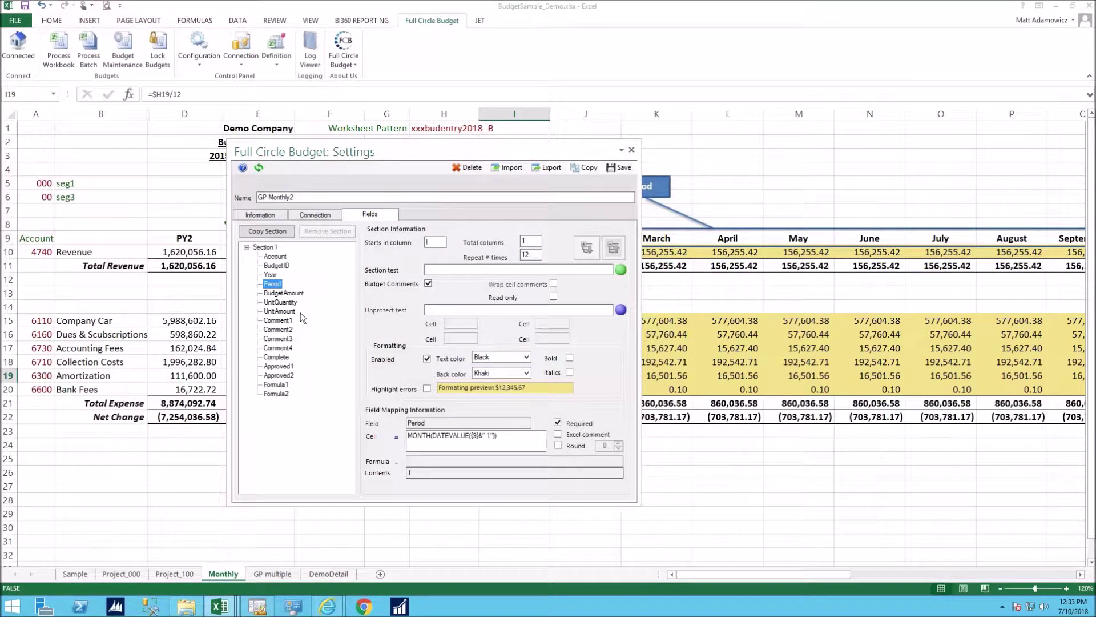
drag(496, 445, 471, 444)
click(471, 444)
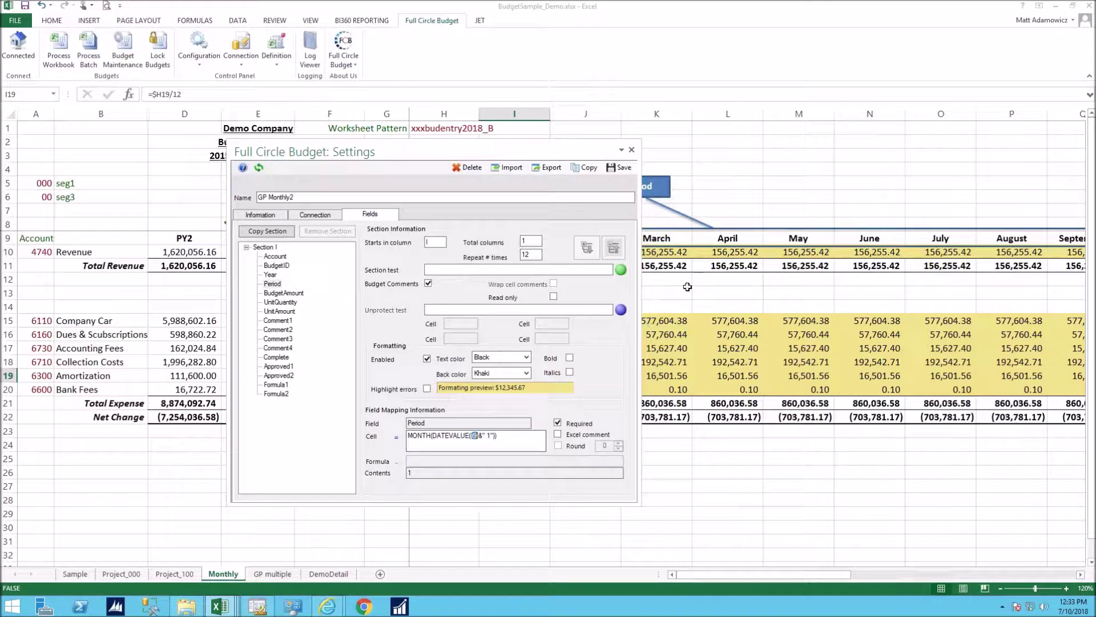
click(724, 252)
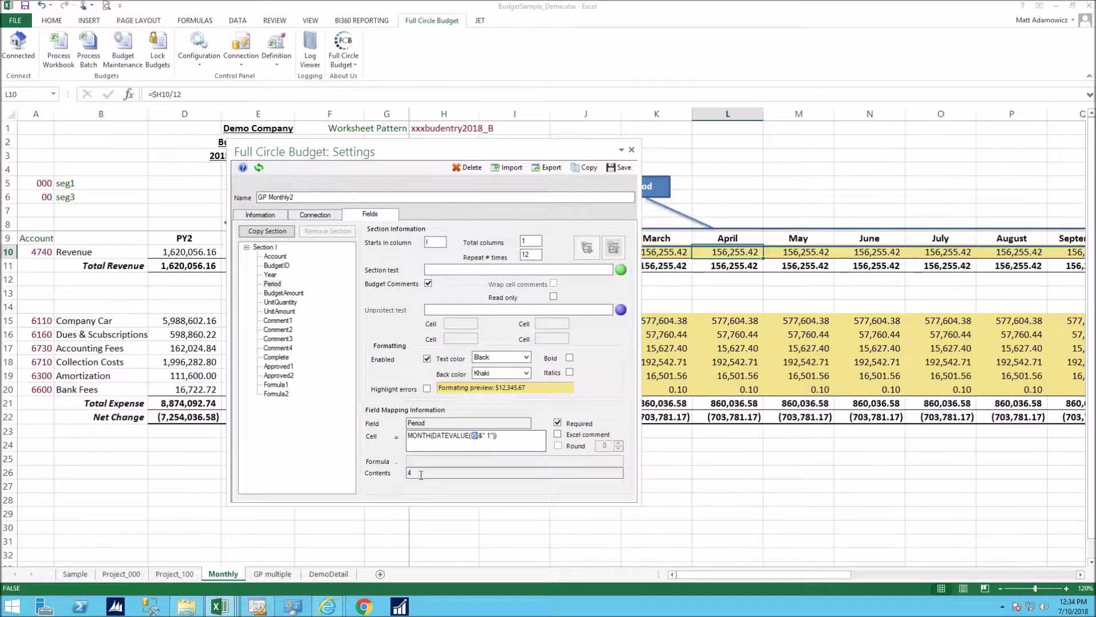
click(805, 253)
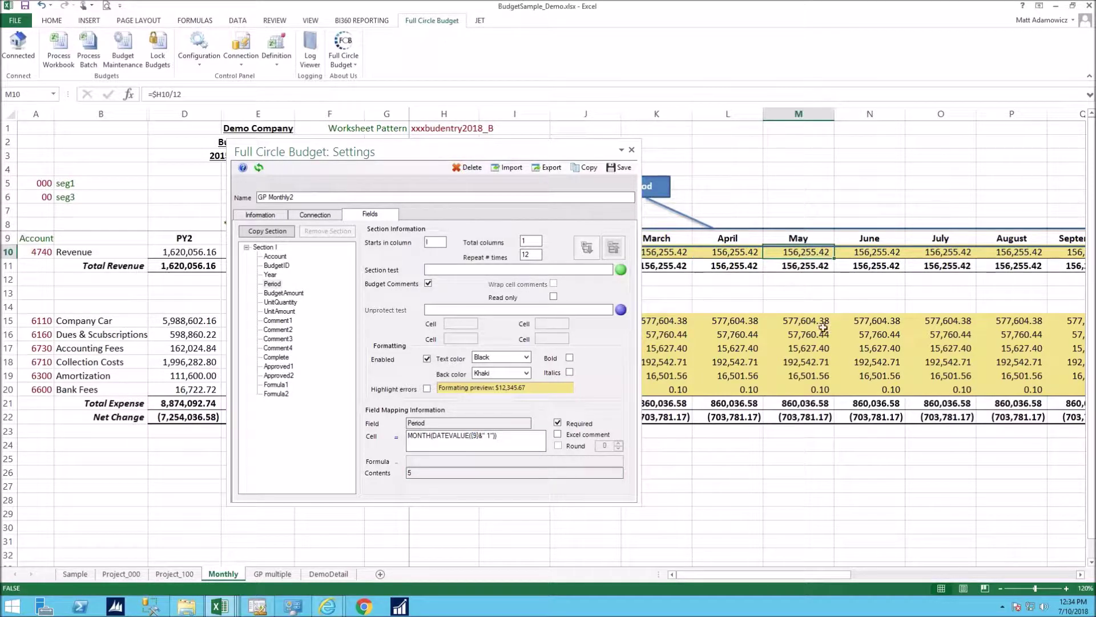
click(872, 346)
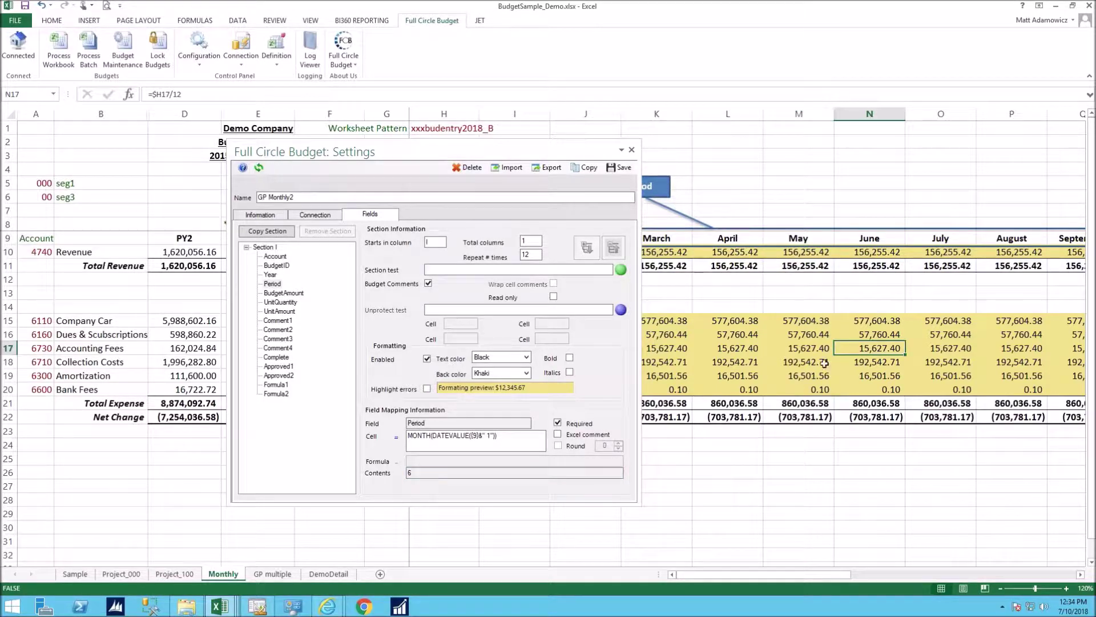
Test a +3 offset in the Period formula on July and August, then remove it and close
click(503, 437)
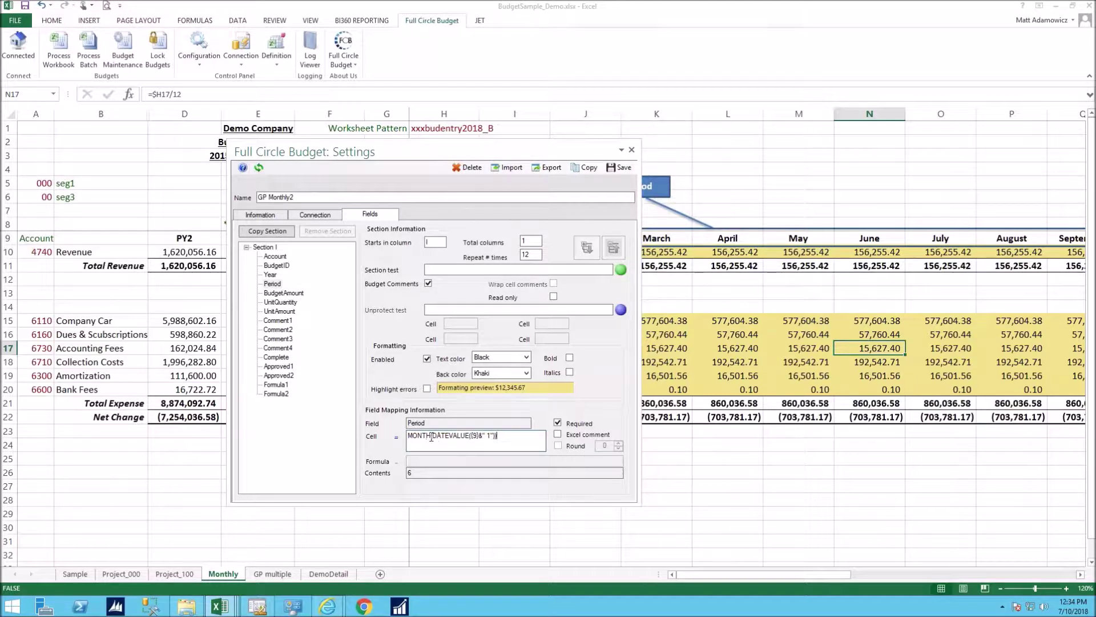
text(+)
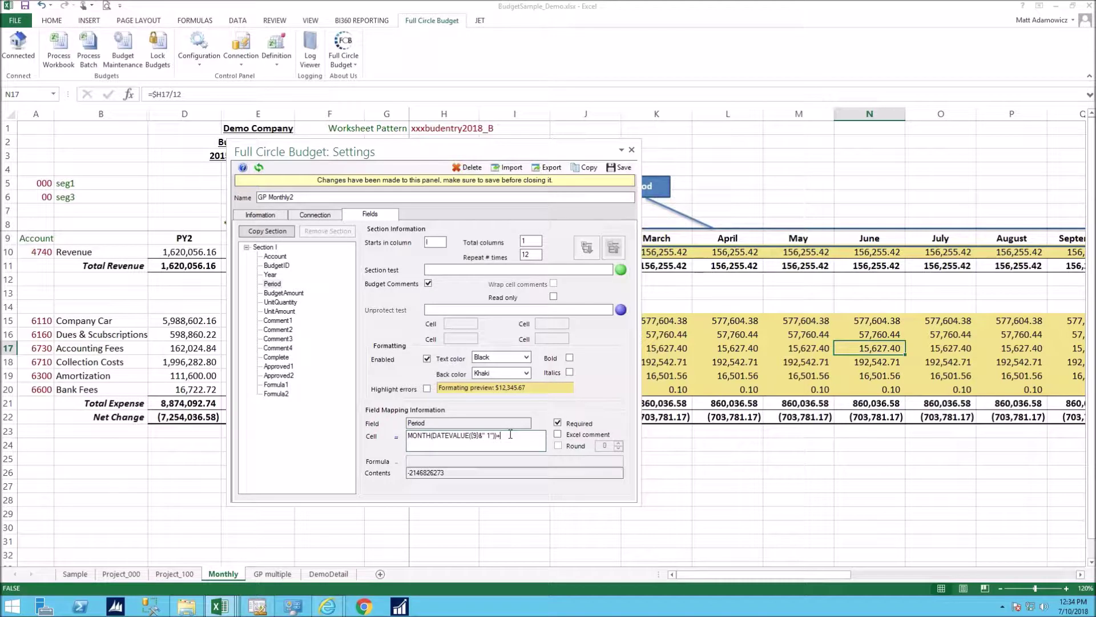
text(3)
click(416, 472)
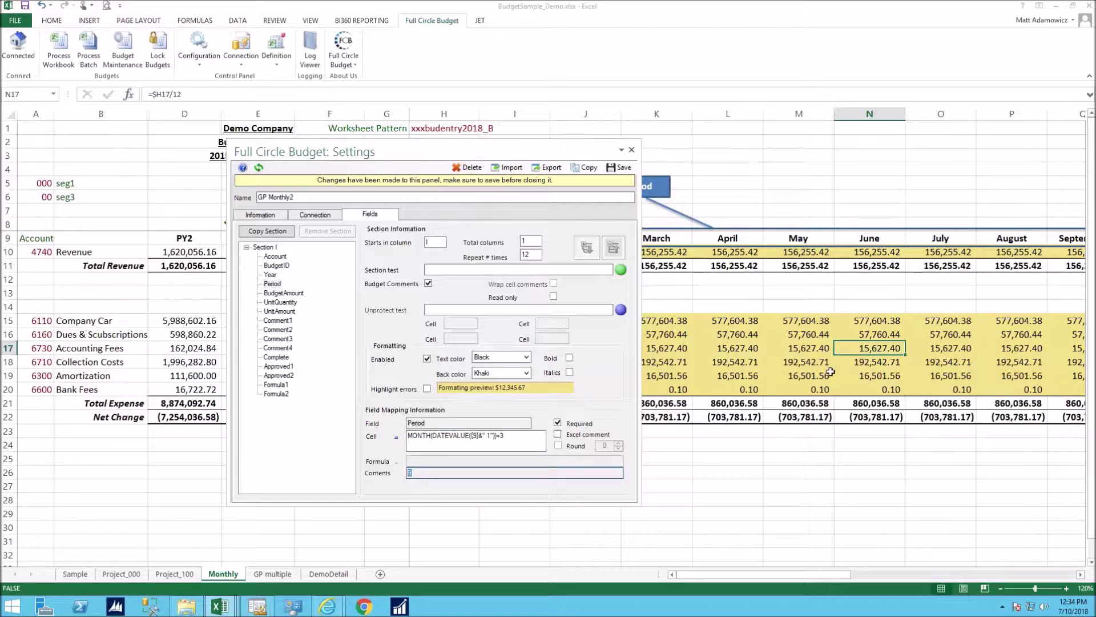
click(934, 348)
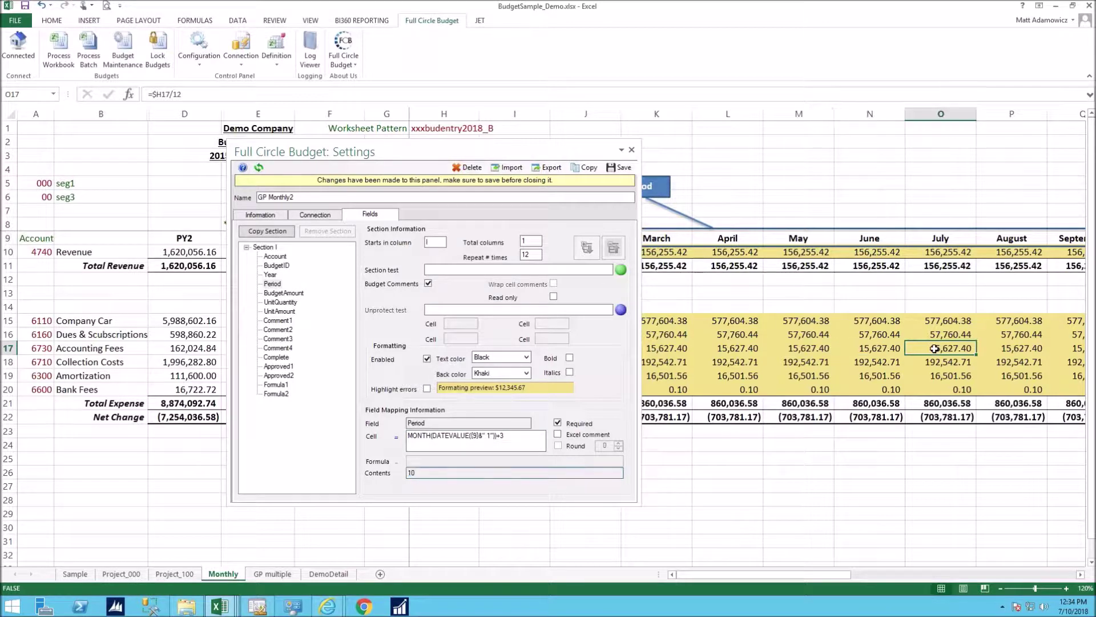
click(1004, 346)
click(514, 439)
key(BackSpace)
key(BackSpace)
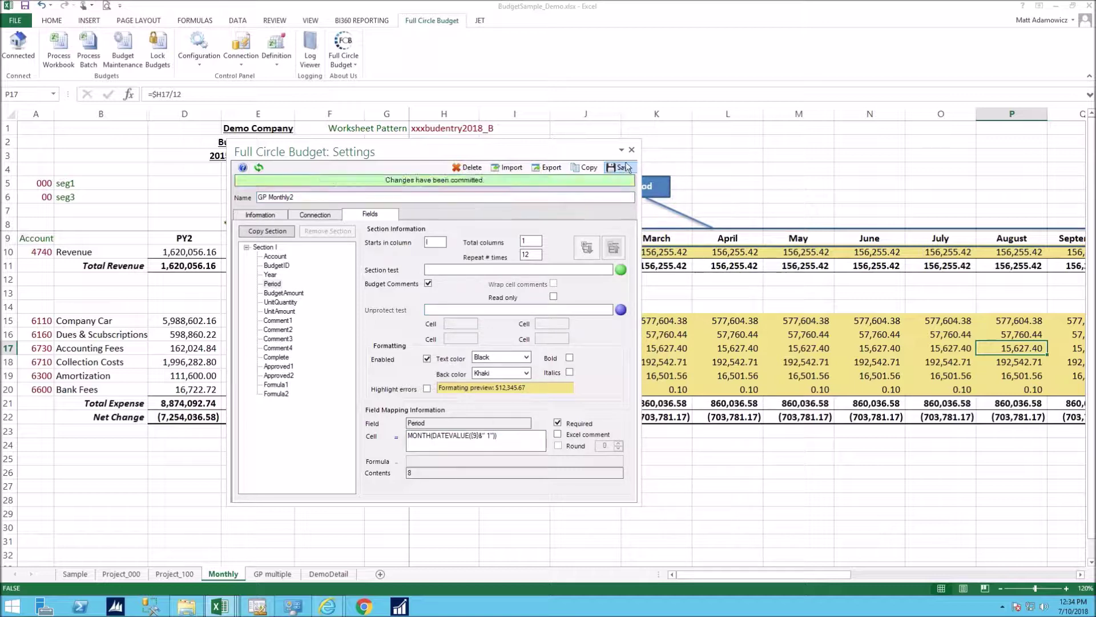
click(632, 149)
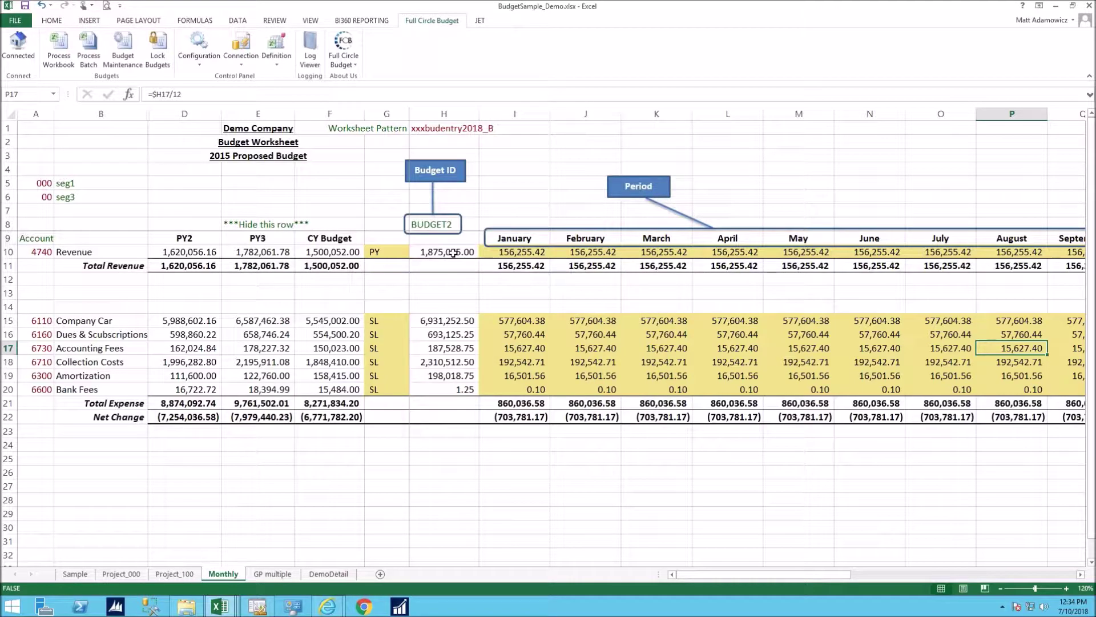
Process and save the Monthly budgets, inspecting updated cells like Accounting Fees and March revenue
click(58, 50)
click(656, 176)
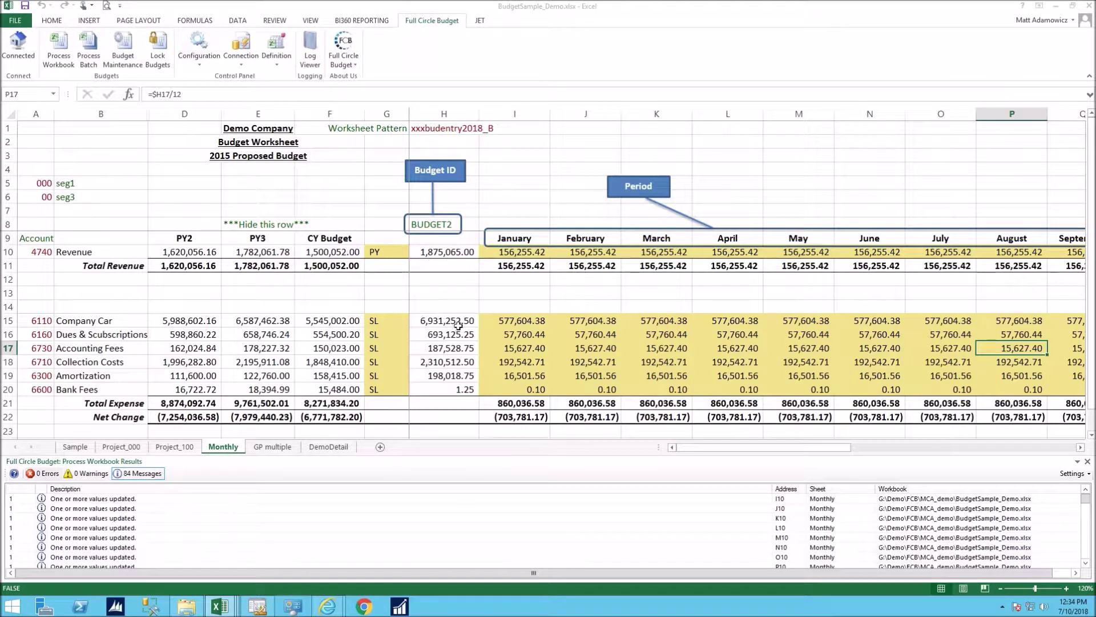
click(519, 324)
click(516, 363)
click(604, 359)
click(590, 336)
click(675, 348)
click(661, 255)
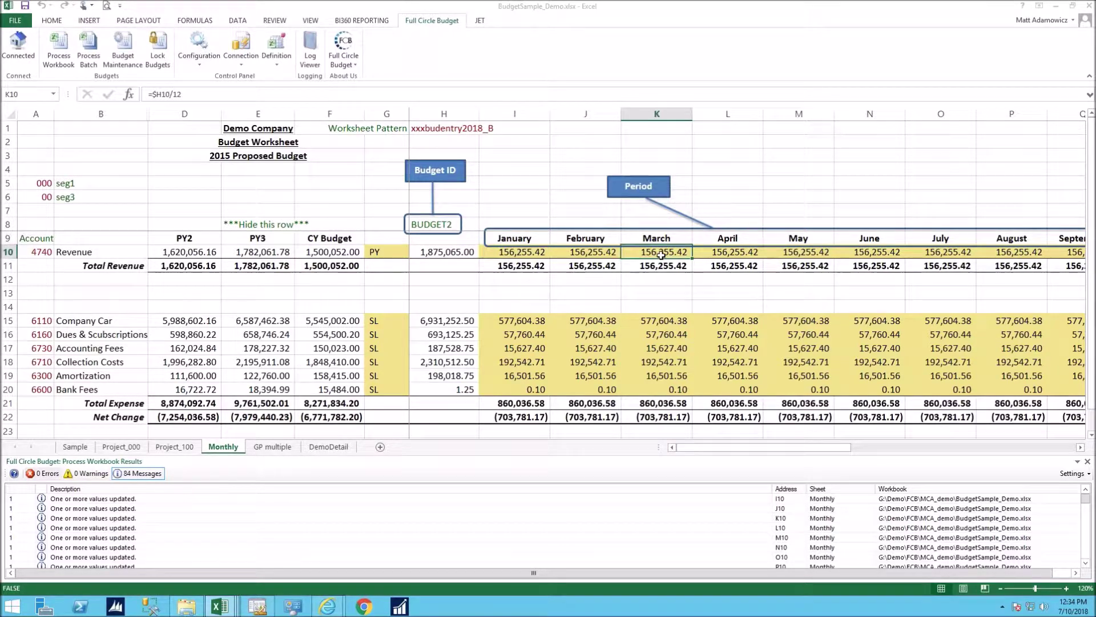
click(257, 449)
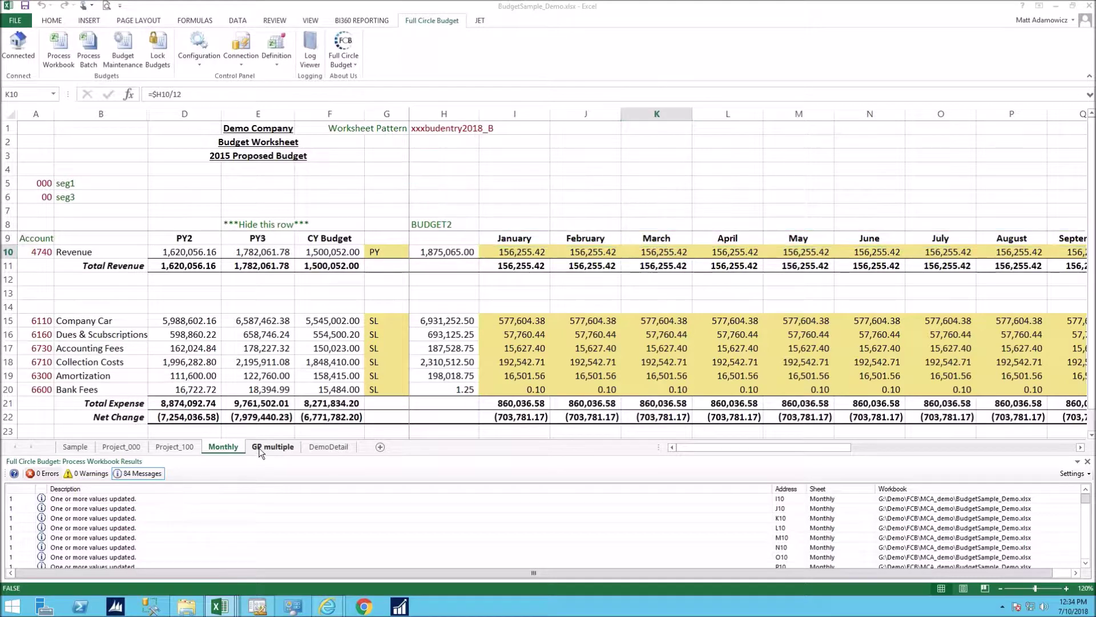
Close the results and enter 1.5 as the Bank Fees projection in E20
click(1087, 461)
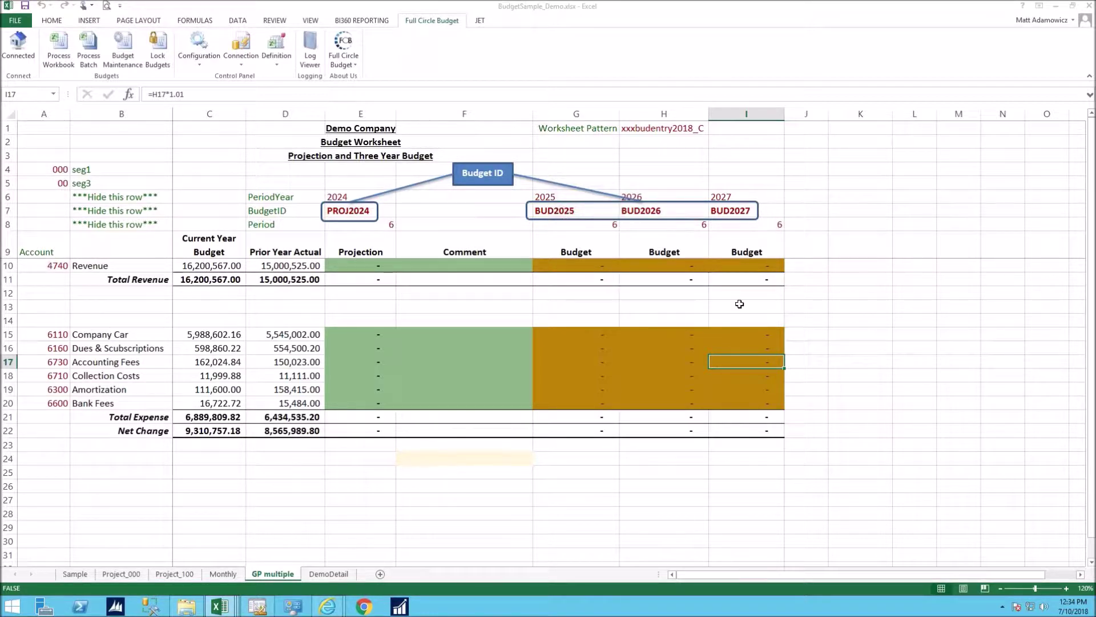
click(384, 409)
text(1.5)
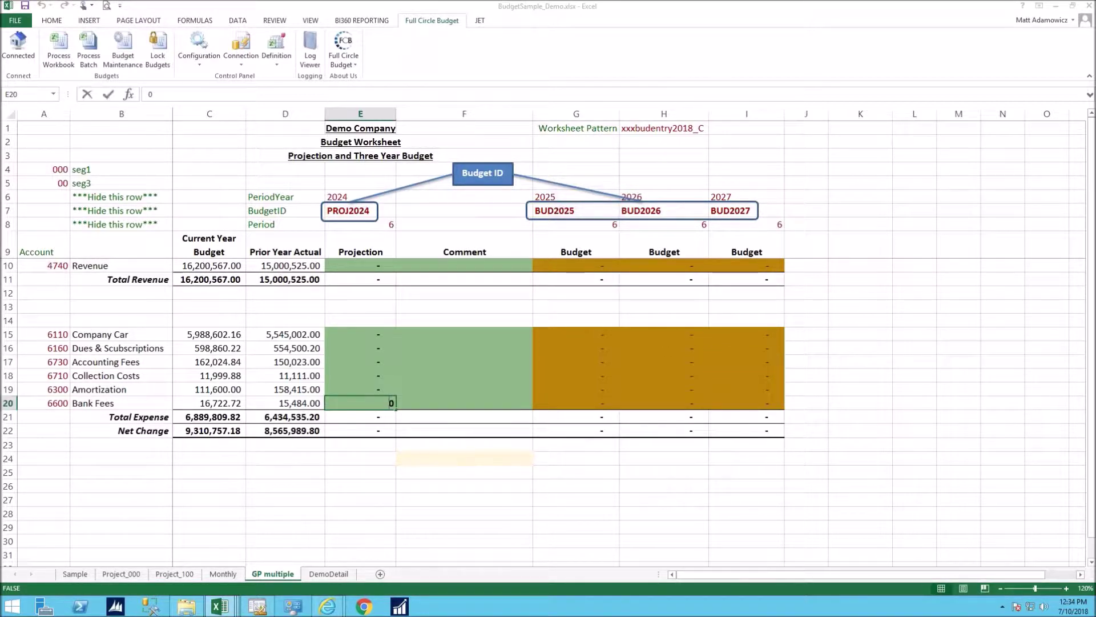
key(Return)
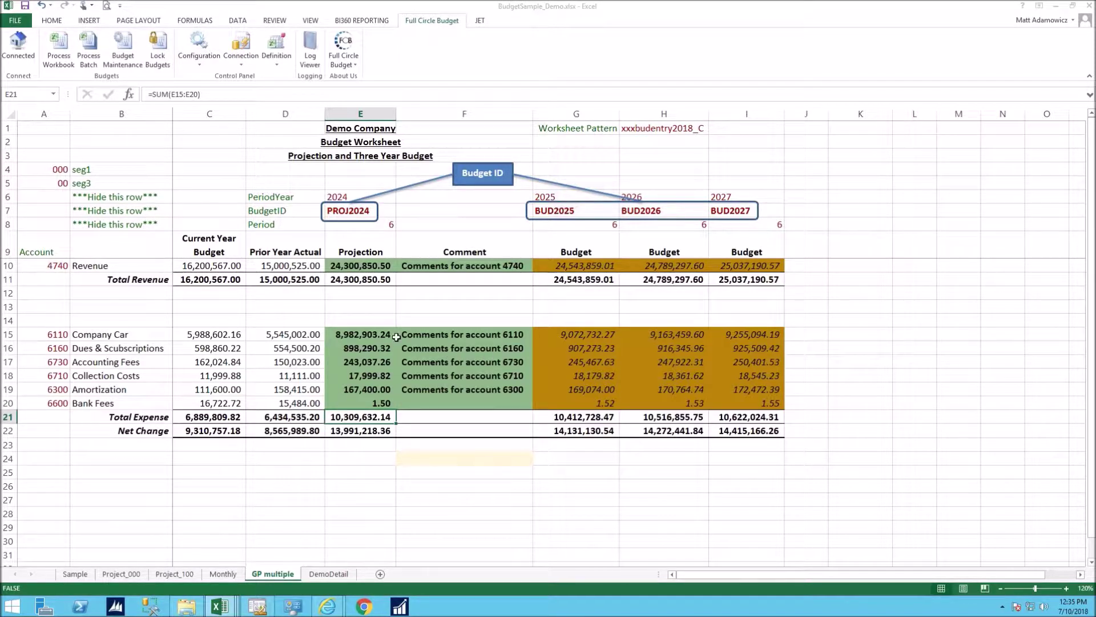
Inspect the PROJ2024 projection and the BUD2025–BUD2027 budget formulas growing by 1.01 yearly
click(388, 265)
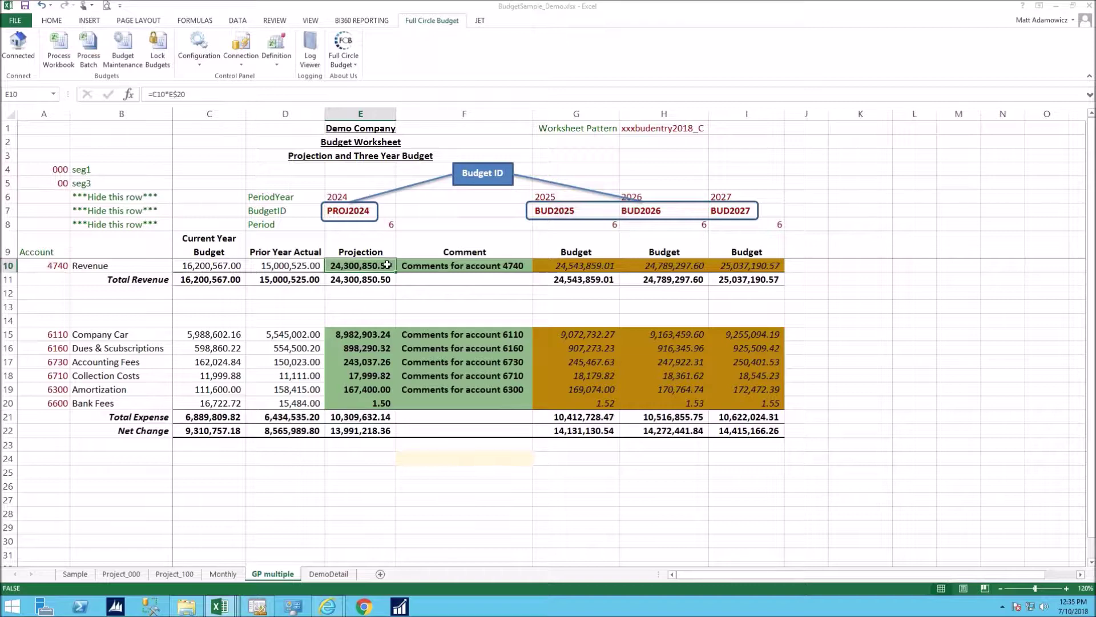
drag(387, 265, 398, 389)
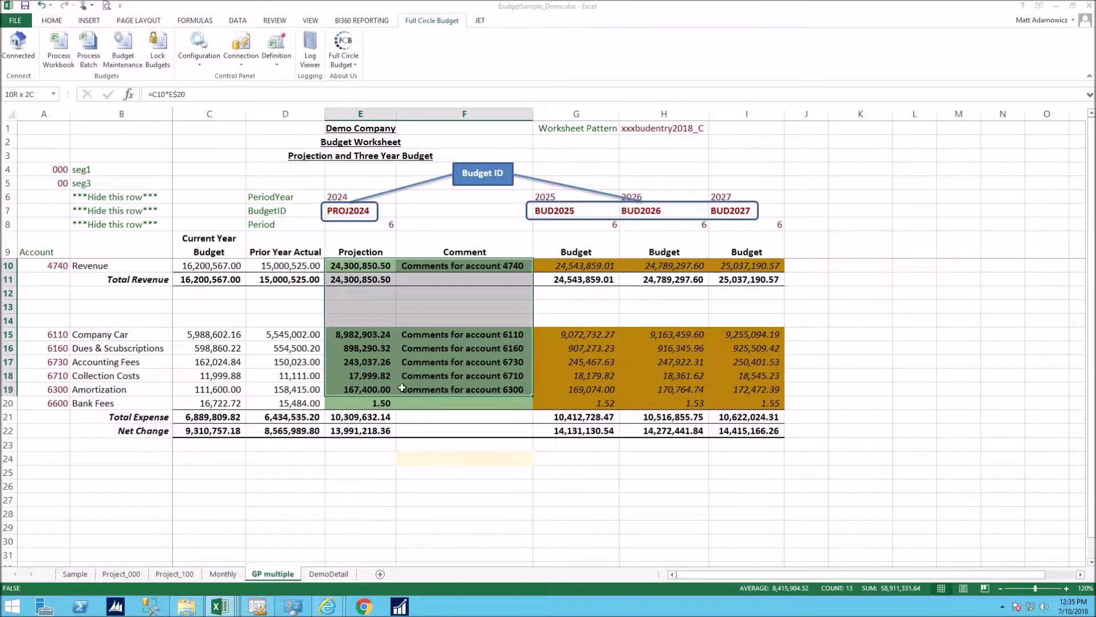
click(571, 268)
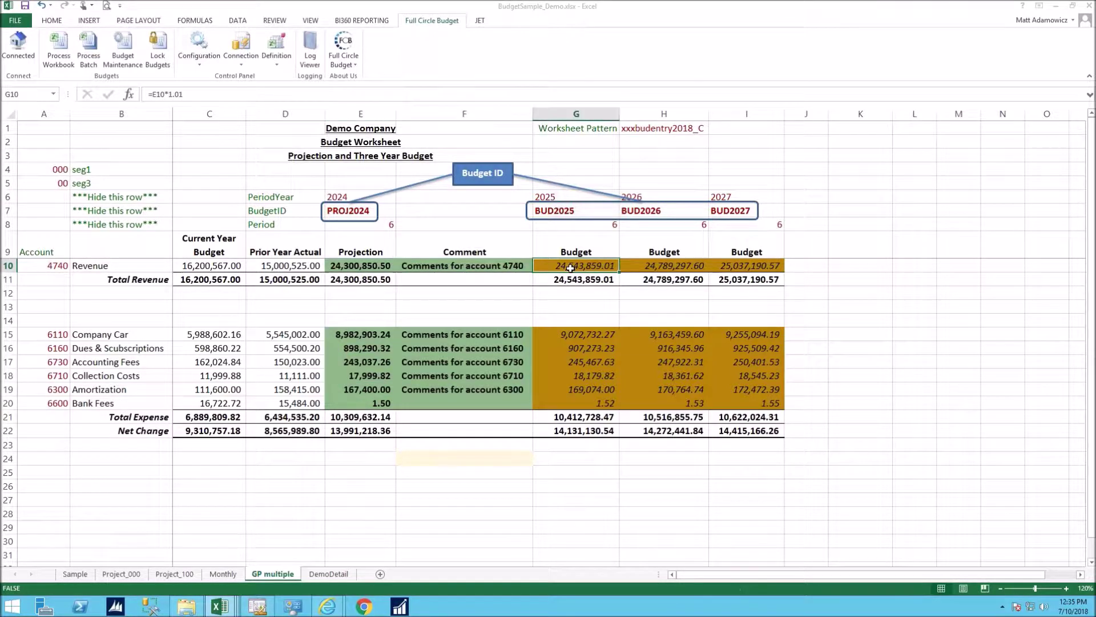
drag(570, 268, 576, 403)
drag(665, 268, 666, 403)
drag(738, 271, 739, 404)
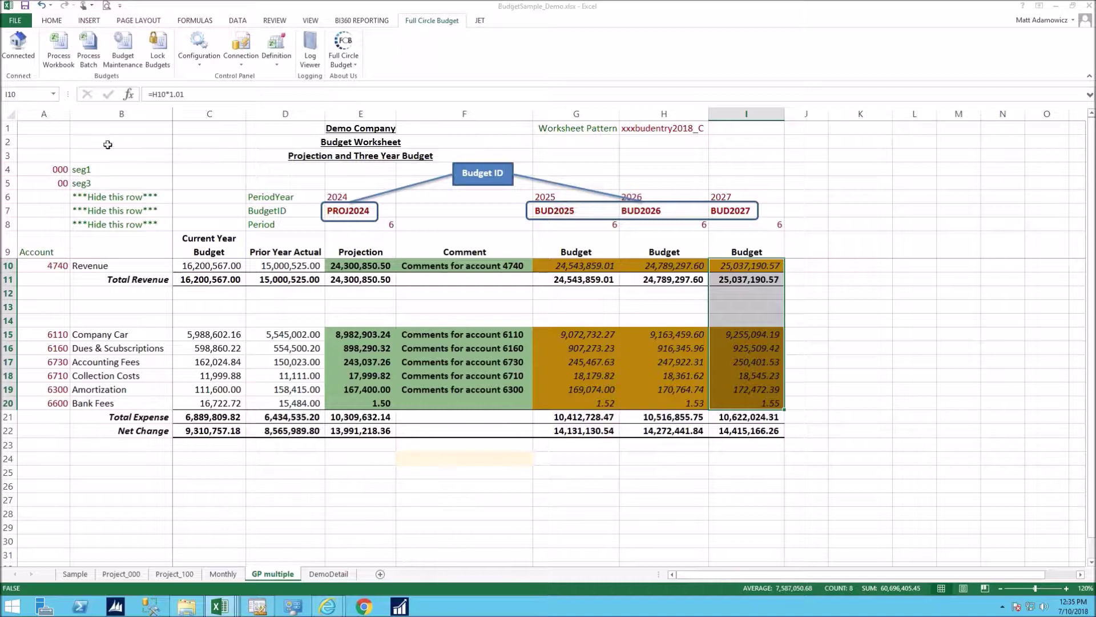
Process the workbook, saving the GP multiple sheet's values, and dismiss the results
click(59, 50)
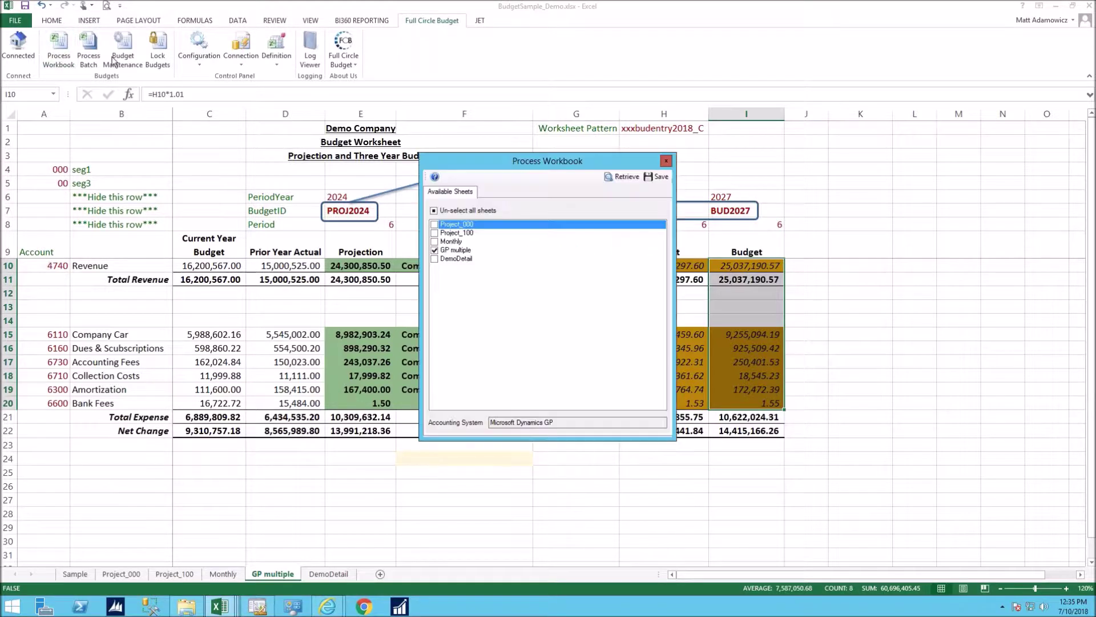
click(650, 177)
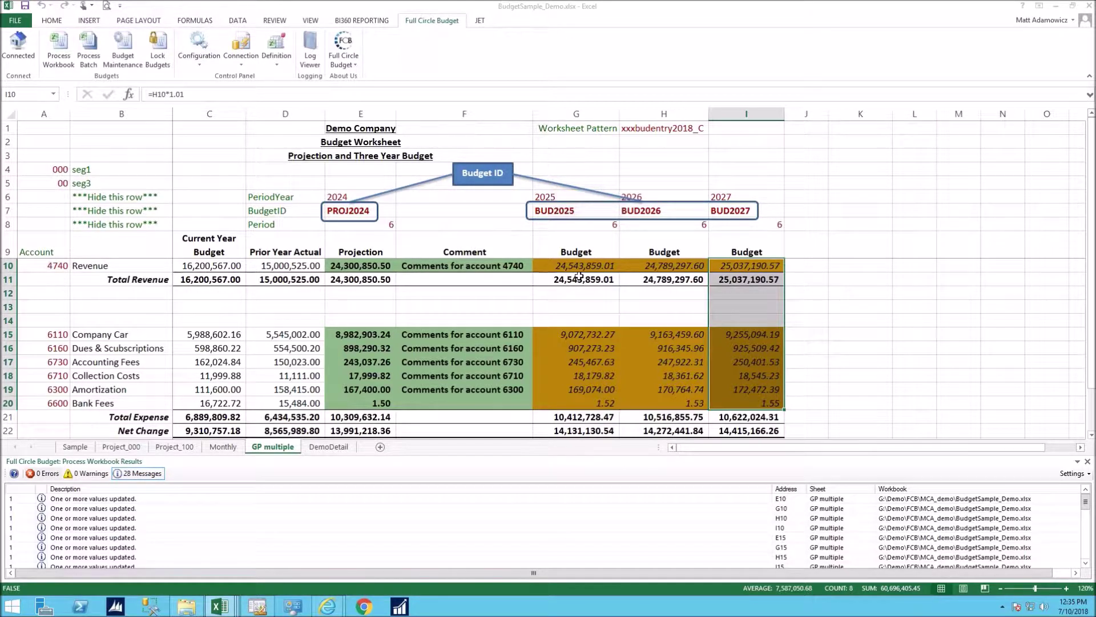
click(1088, 461)
Open the budget change log and inspect the BUD2025, BUD2026 and BUD2027 revenue entries
click(309, 57)
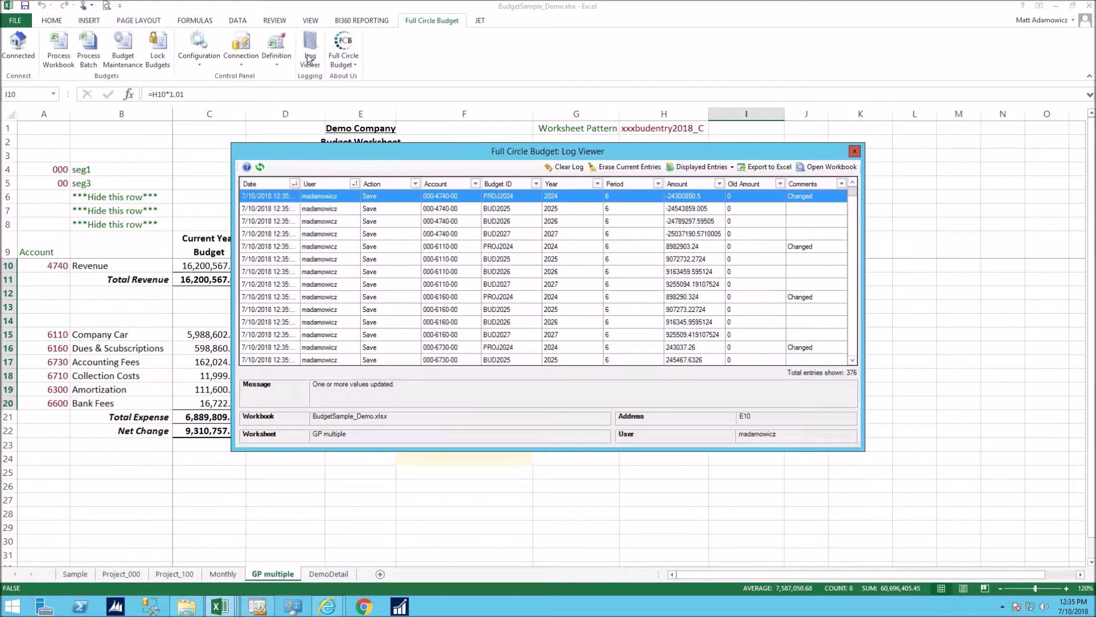
drag(495, 148, 466, 299)
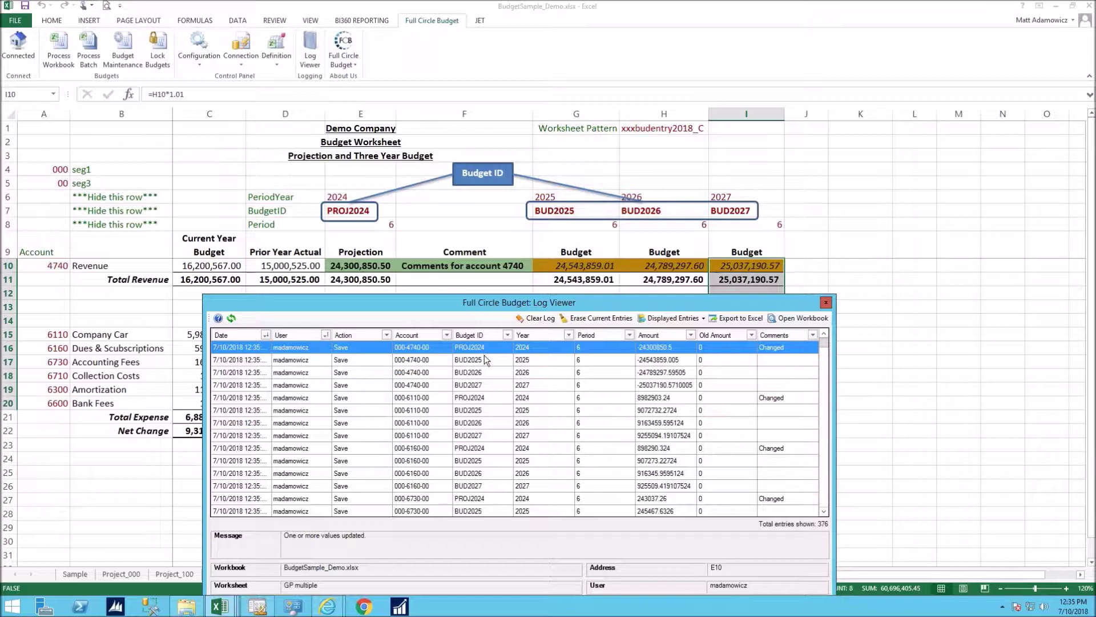
click(484, 358)
click(482, 374)
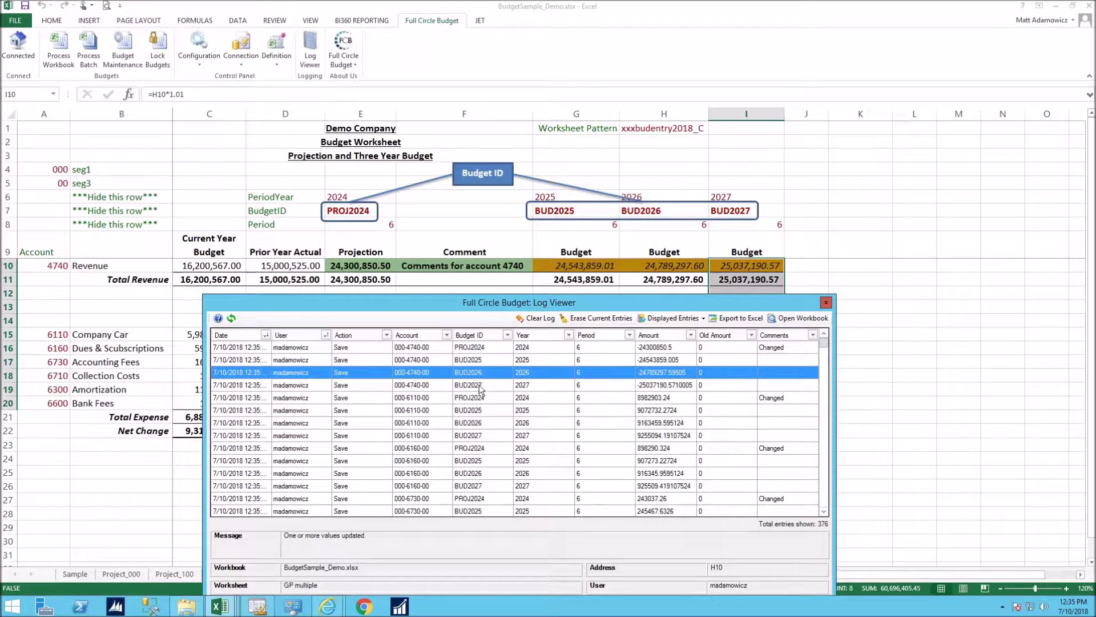
click(481, 387)
Step down to the account 6160 projection entry, close the log, and check the 2025 Company Car budget
click(480, 400)
click(480, 411)
click(479, 423)
click(478, 436)
click(476, 448)
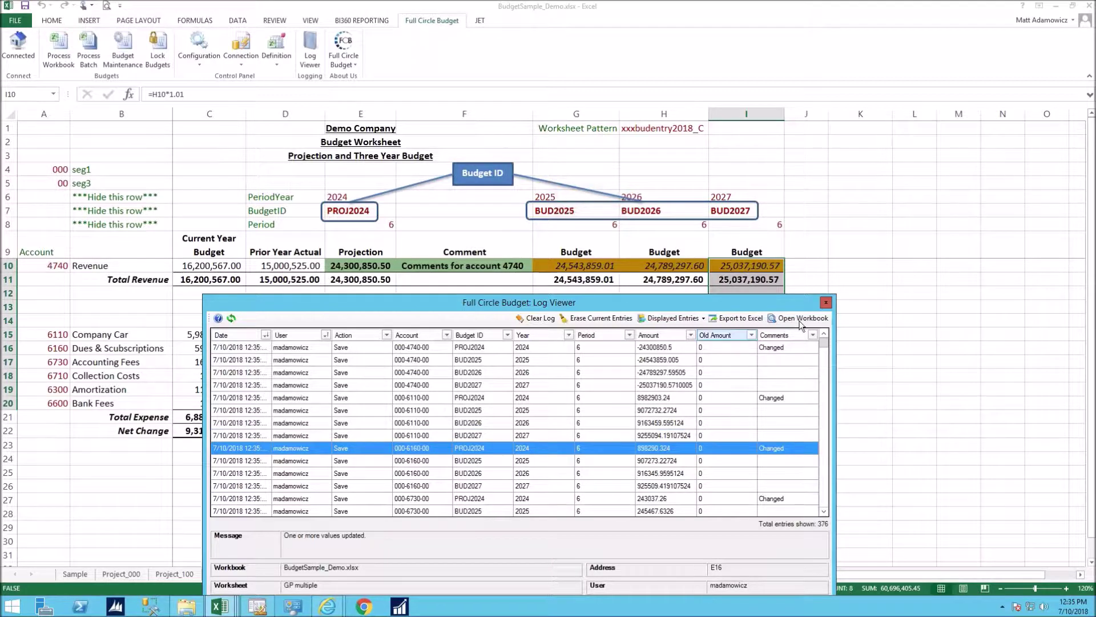
click(826, 302)
click(586, 334)
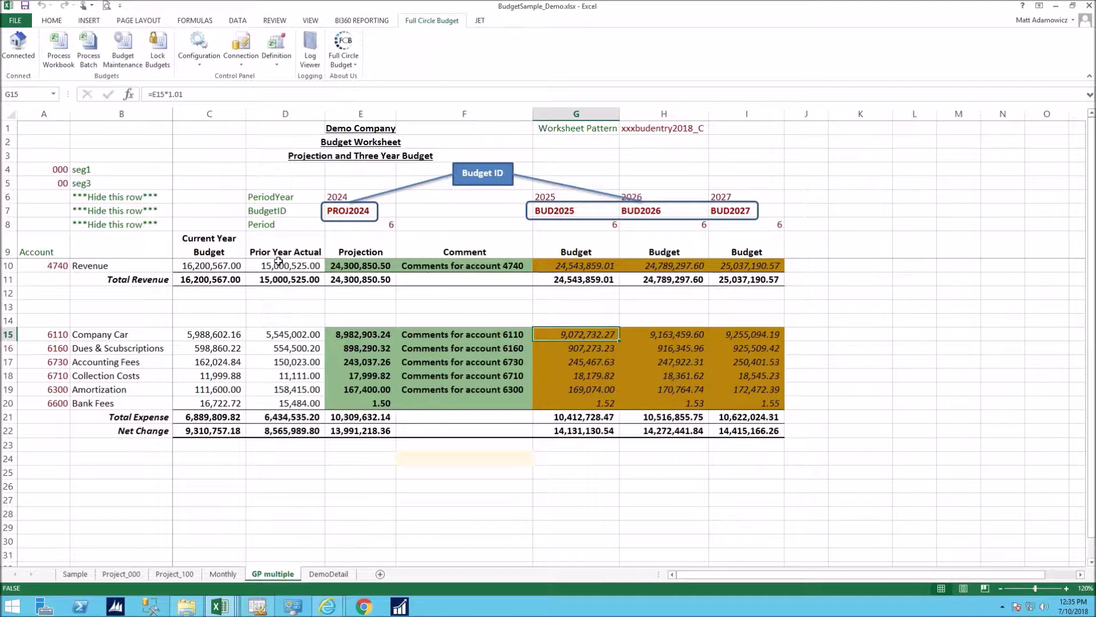
click(405, 306)
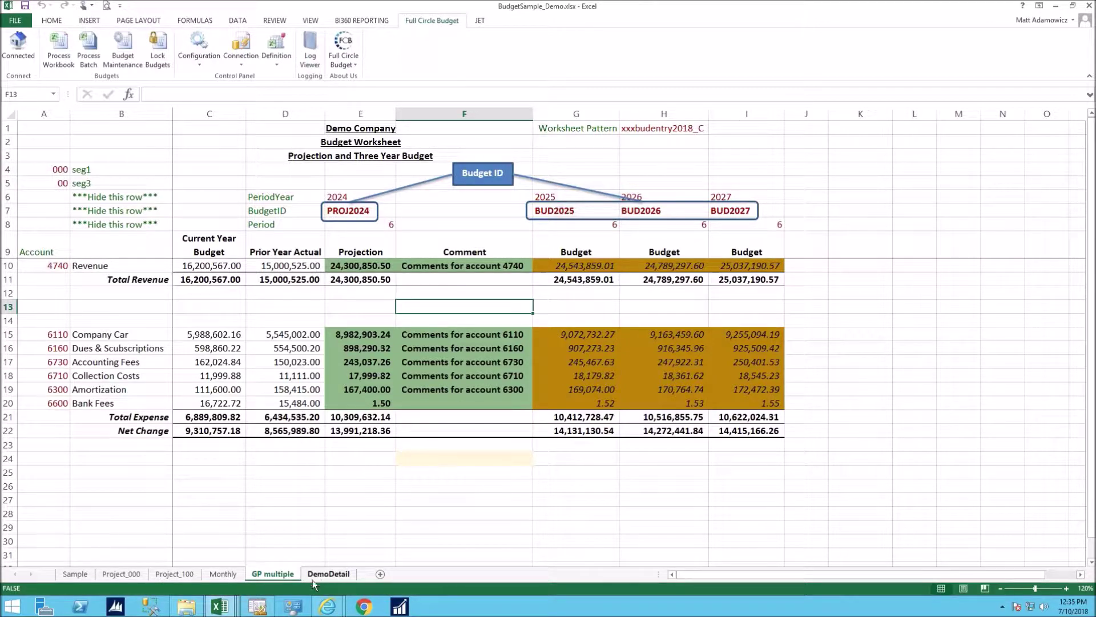
Open the GP Multi2 definition settings with the field tree collapsed to its two sections
click(270, 50)
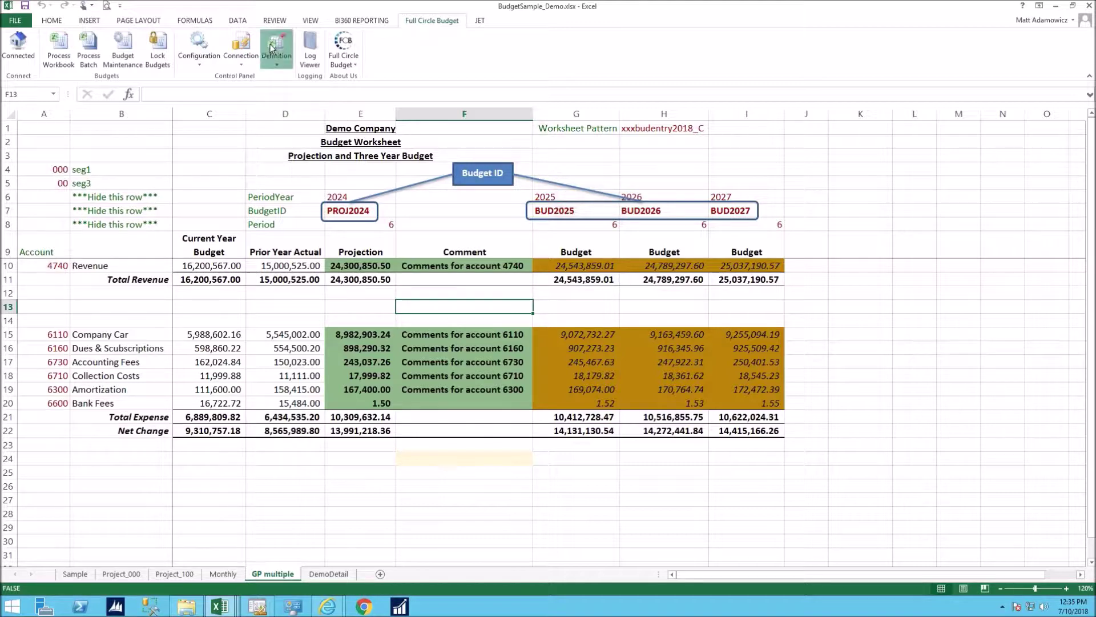
scroll(400, 101, down, 3)
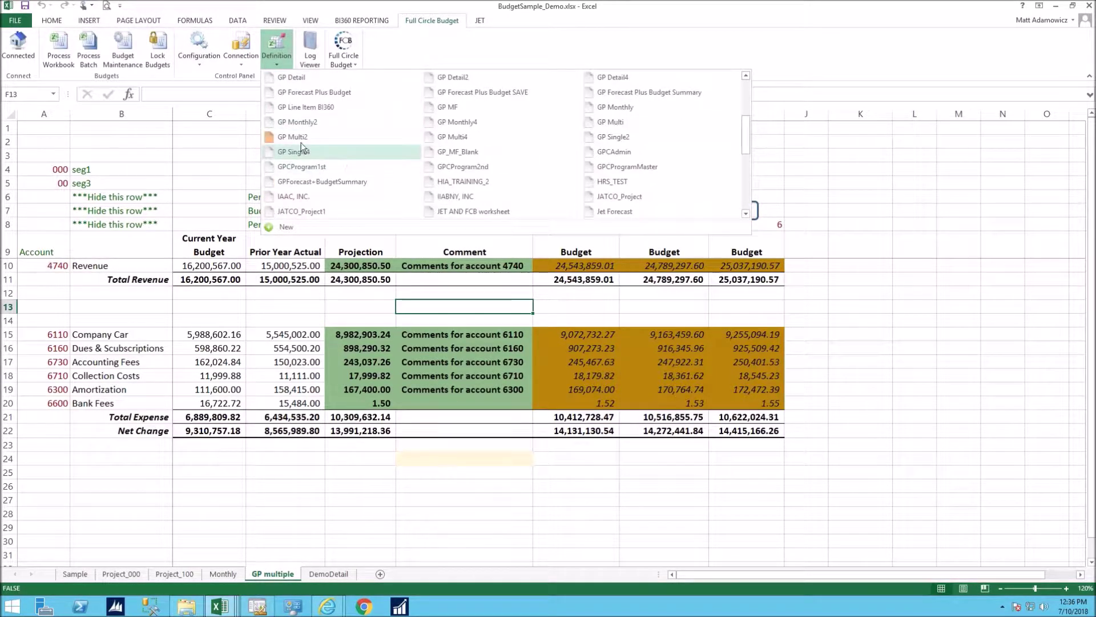
click(282, 140)
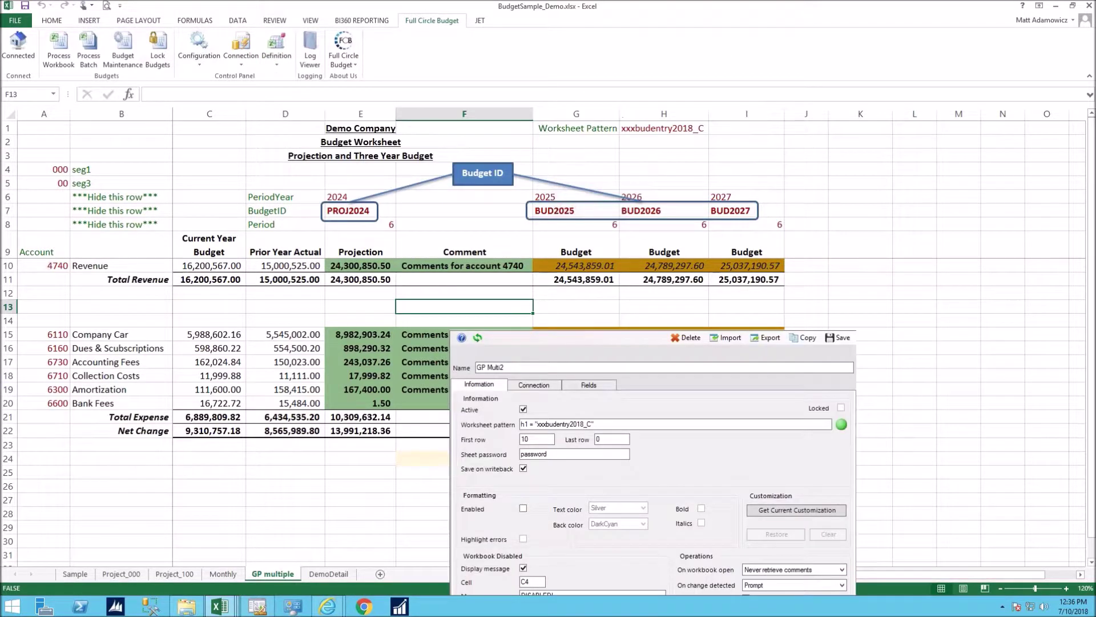
click(363, 201)
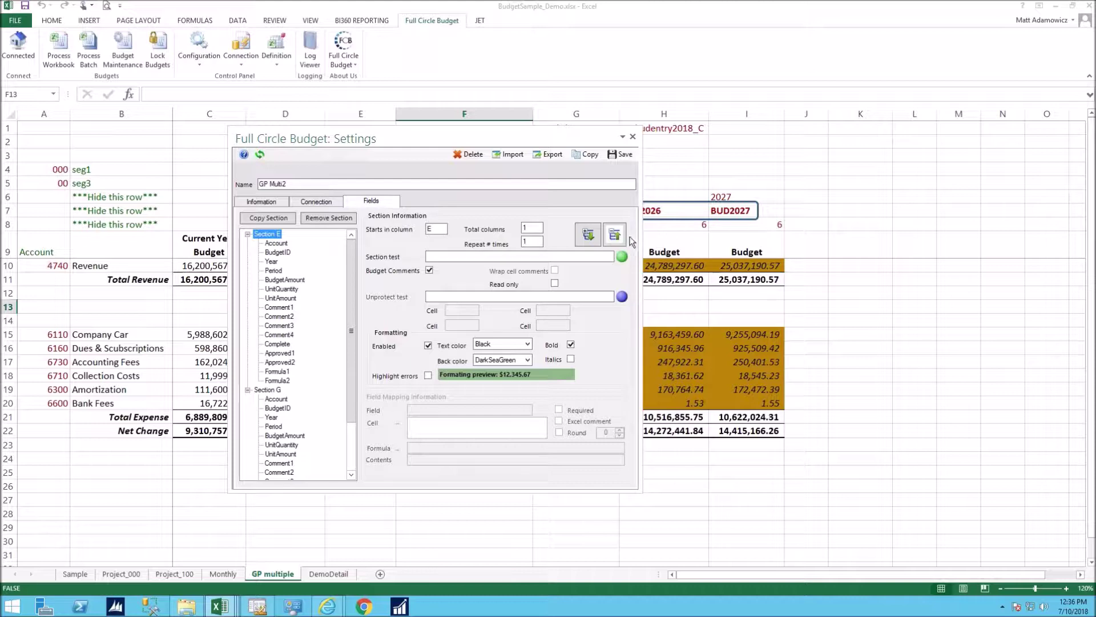
click(620, 236)
drag(396, 135, 707, 179)
click(595, 257)
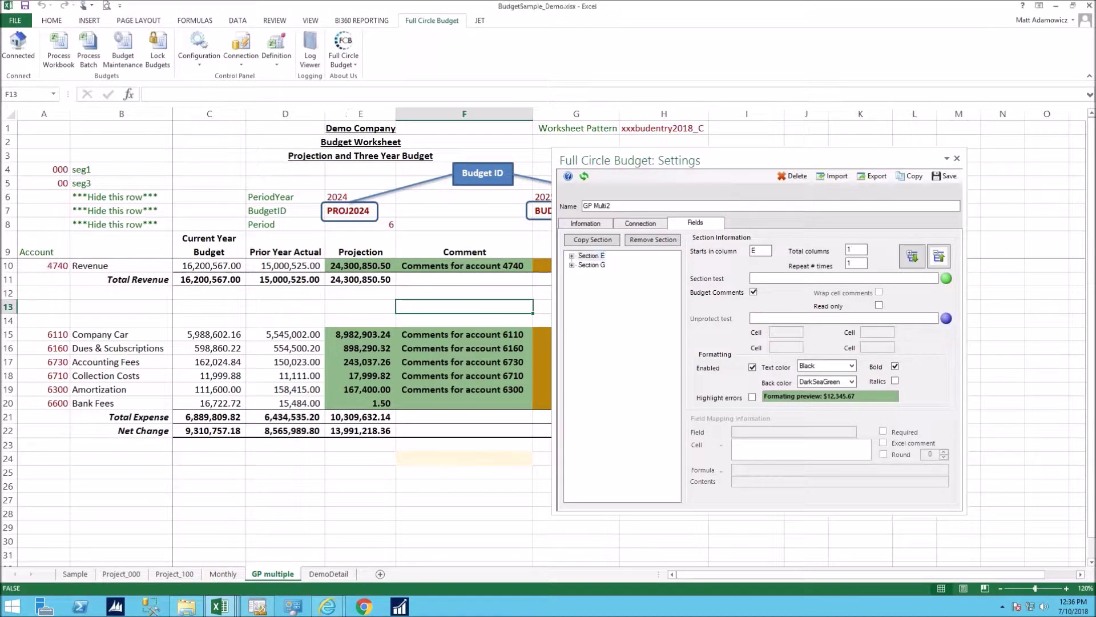
Compare Section E and Section G settings against column E and the Revenue projection cells
click(348, 113)
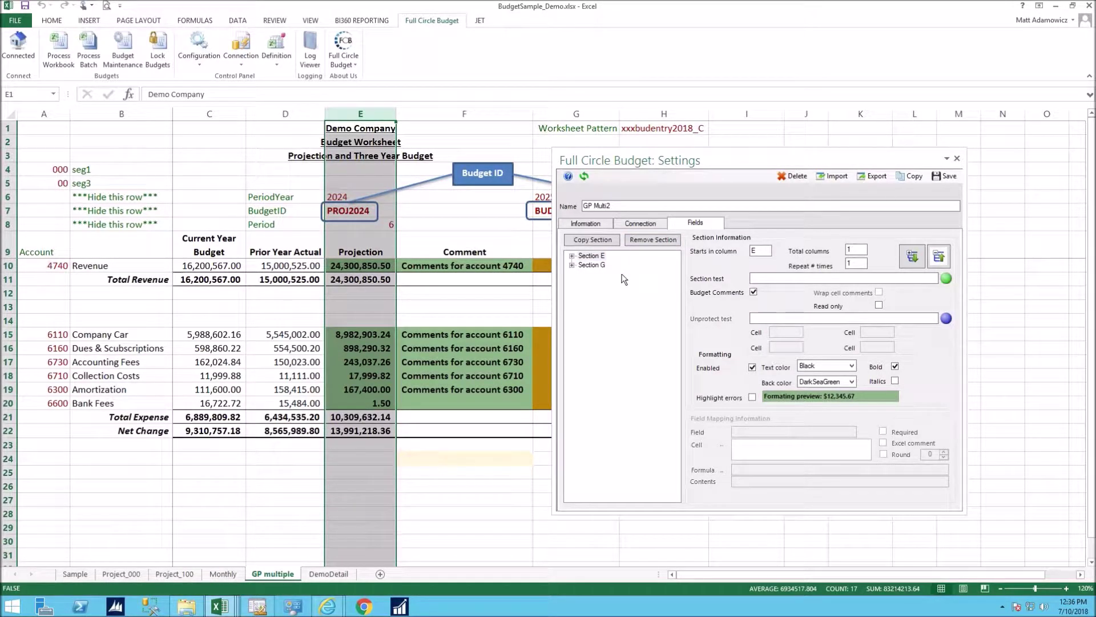
click(589, 265)
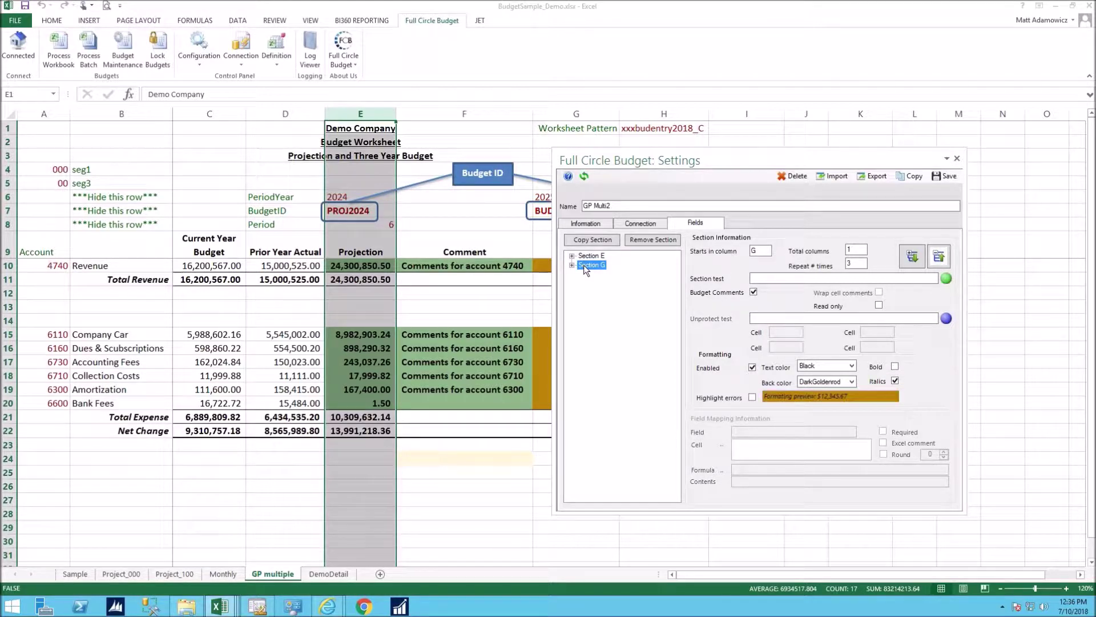
click(581, 256)
click(588, 265)
drag(385, 263, 432, 265)
Inspect the 2025–2027 Revenue budget formulas in G10:I10, then reselect Section G
click(676, 161)
drag(676, 161, 613, 323)
click(574, 265)
click(649, 265)
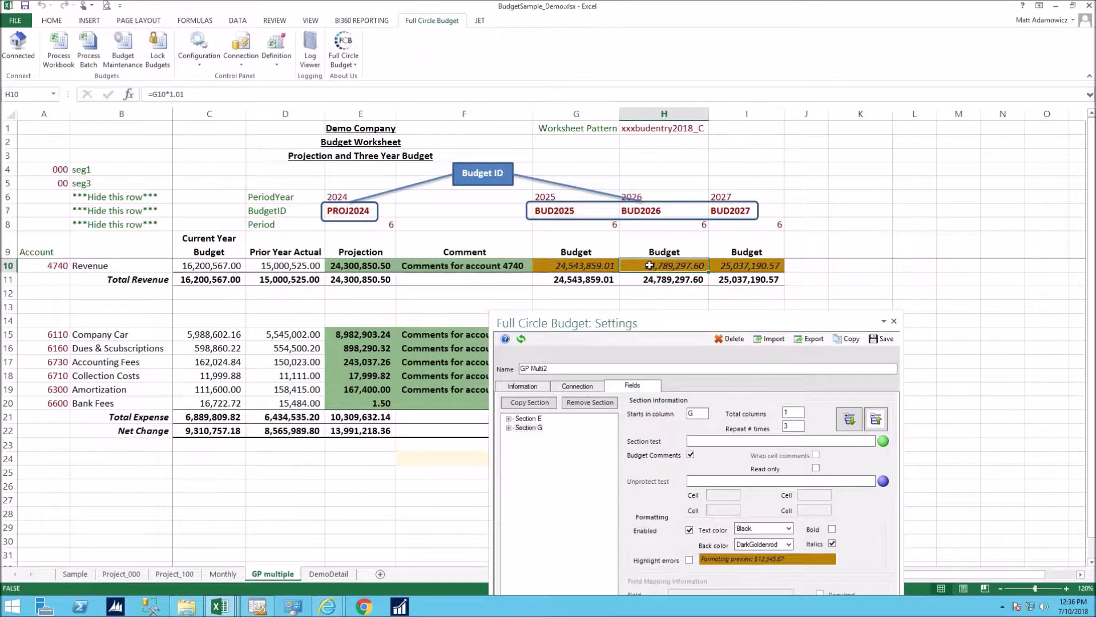
click(721, 268)
drag(660, 306, 672, 149)
click(538, 266)
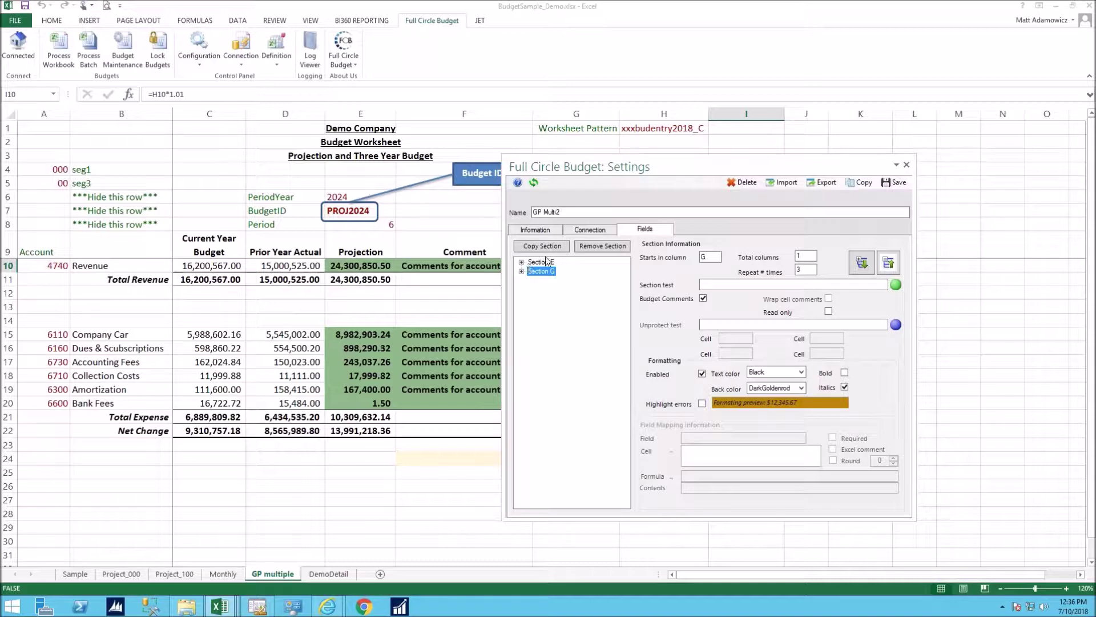
drag(645, 167, 703, 173)
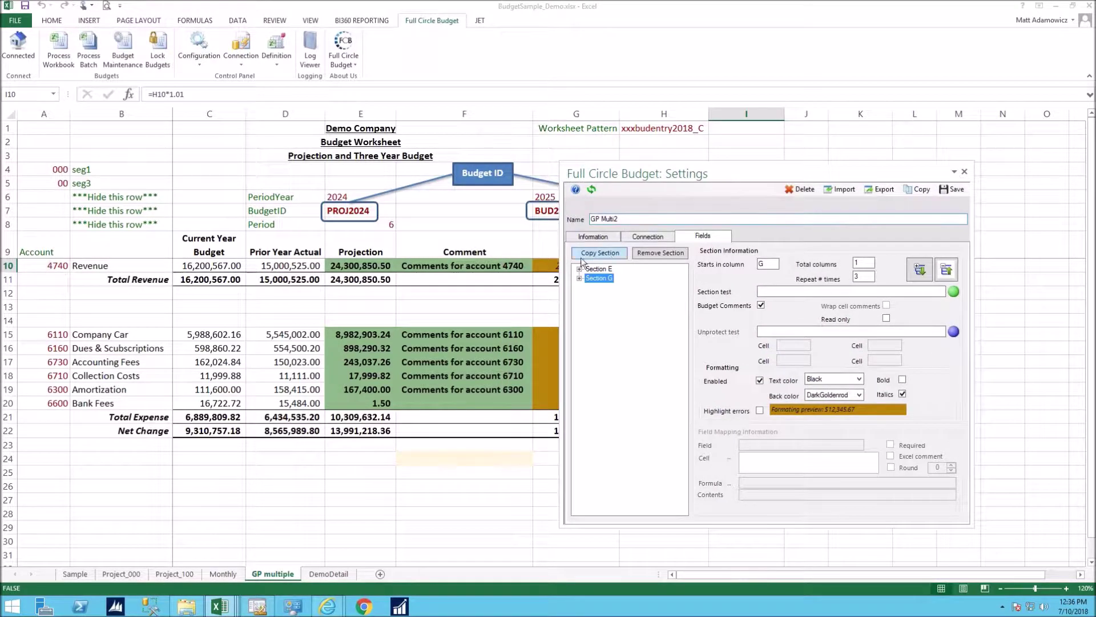
Expand Sections E and G and inspect their Account and Comment1 cell mappings, including {G}
click(579, 269)
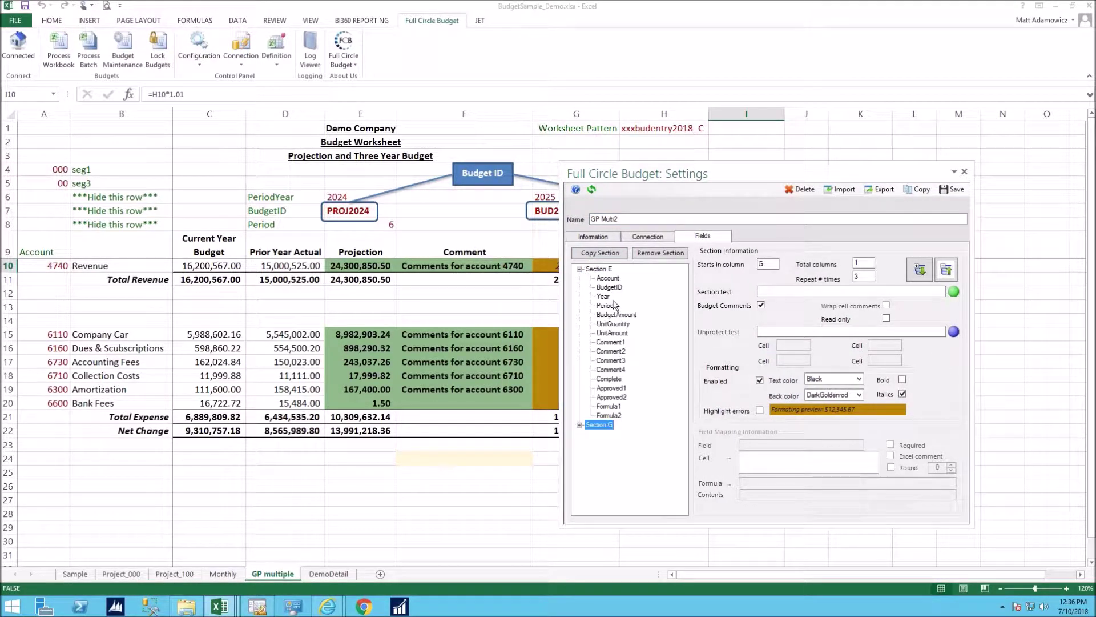
click(611, 343)
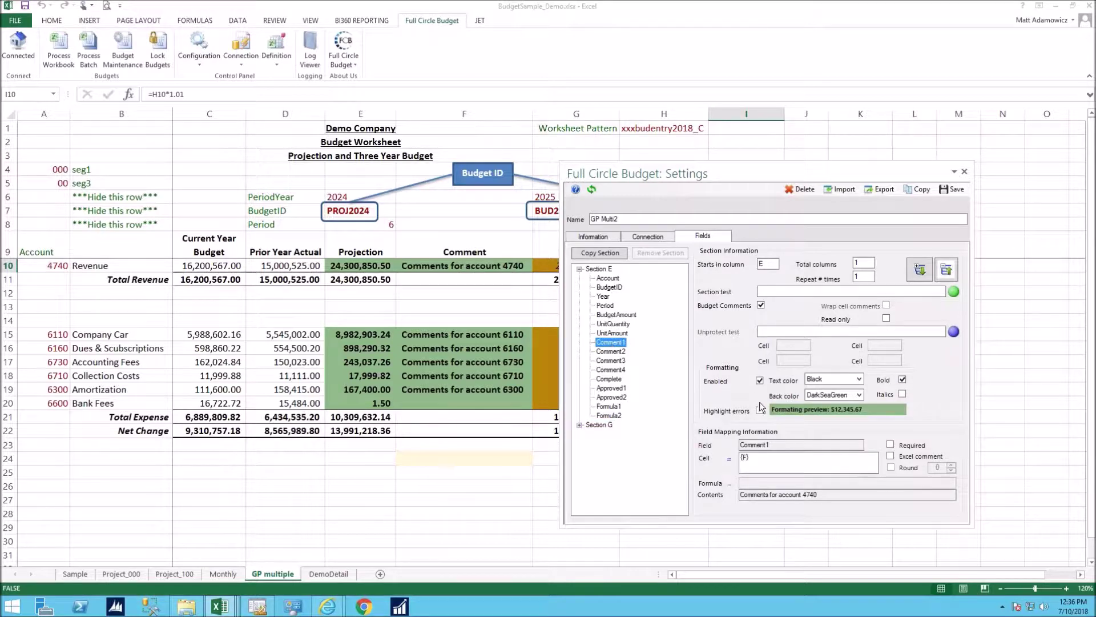
double_click(746, 459)
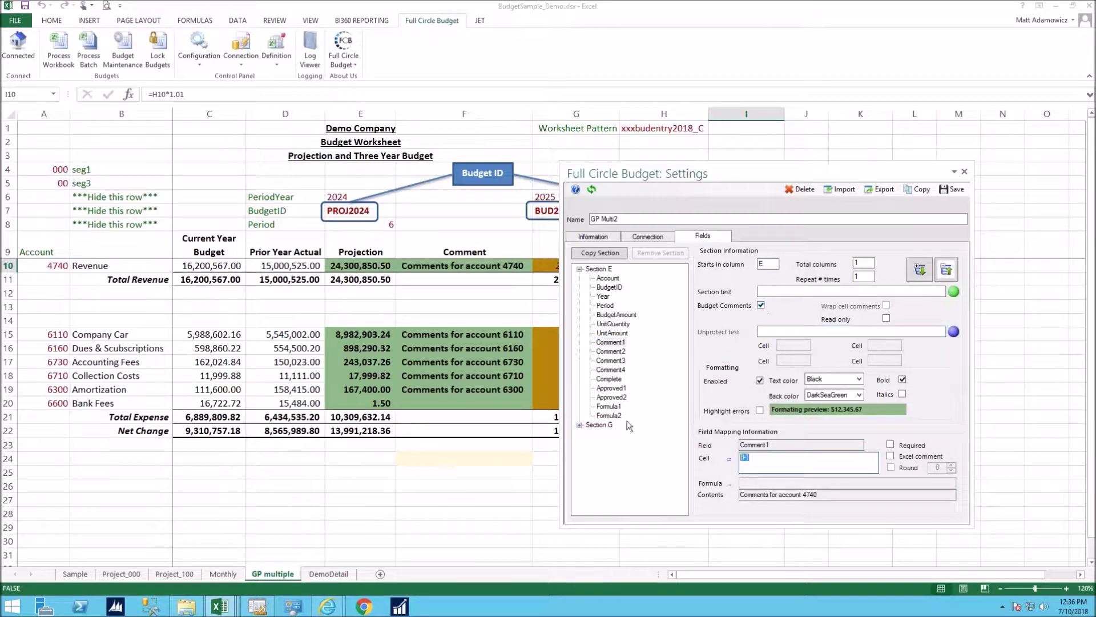
click(579, 424)
click(598, 361)
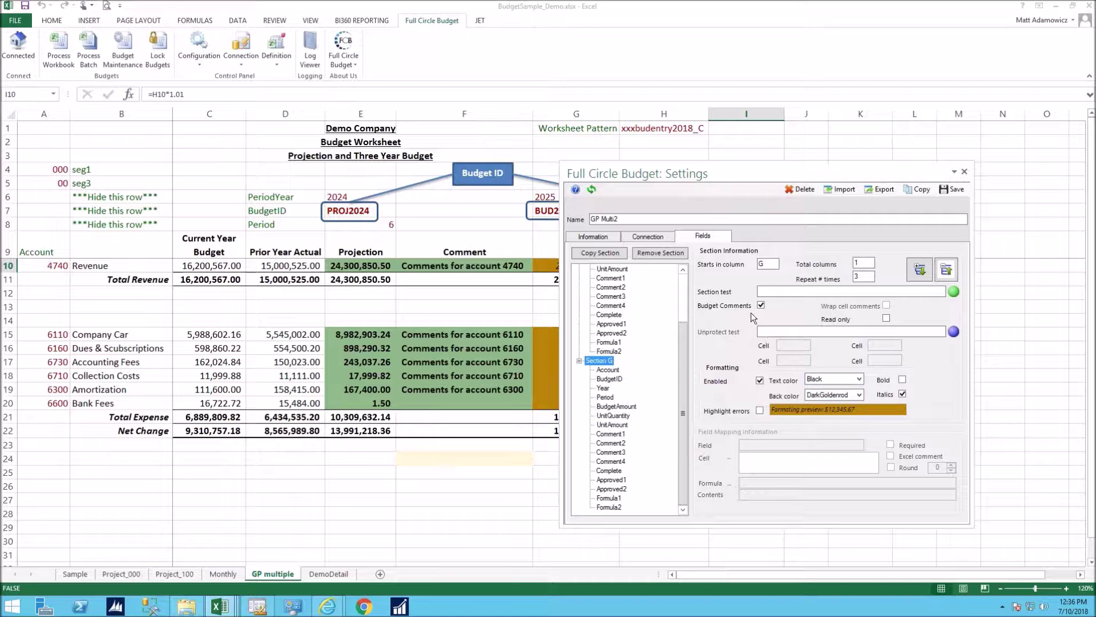
click(608, 369)
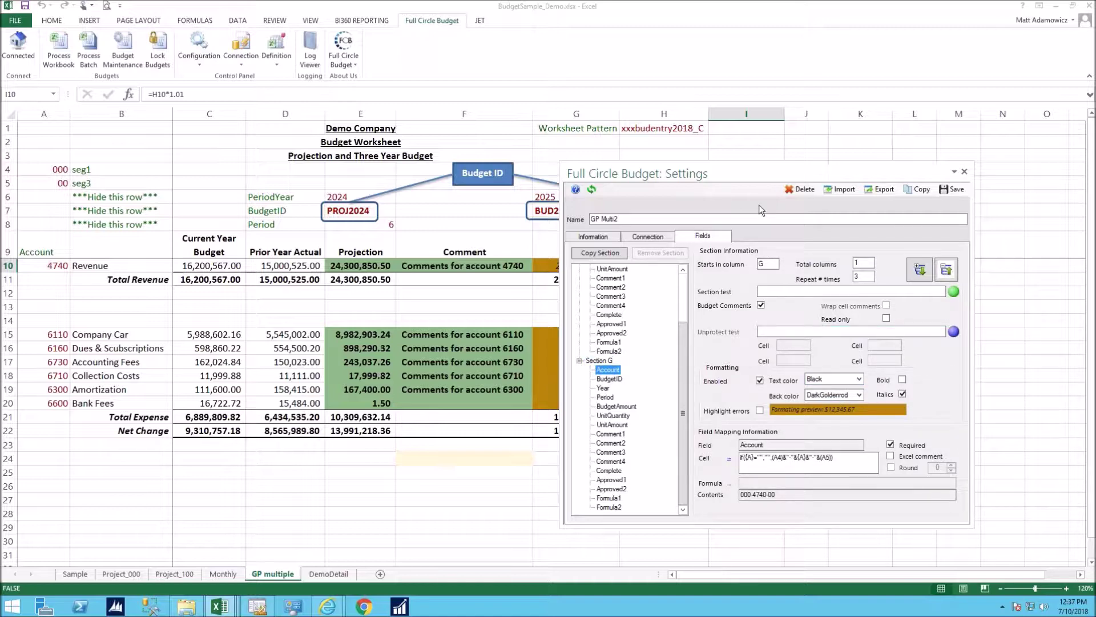
click(611, 433)
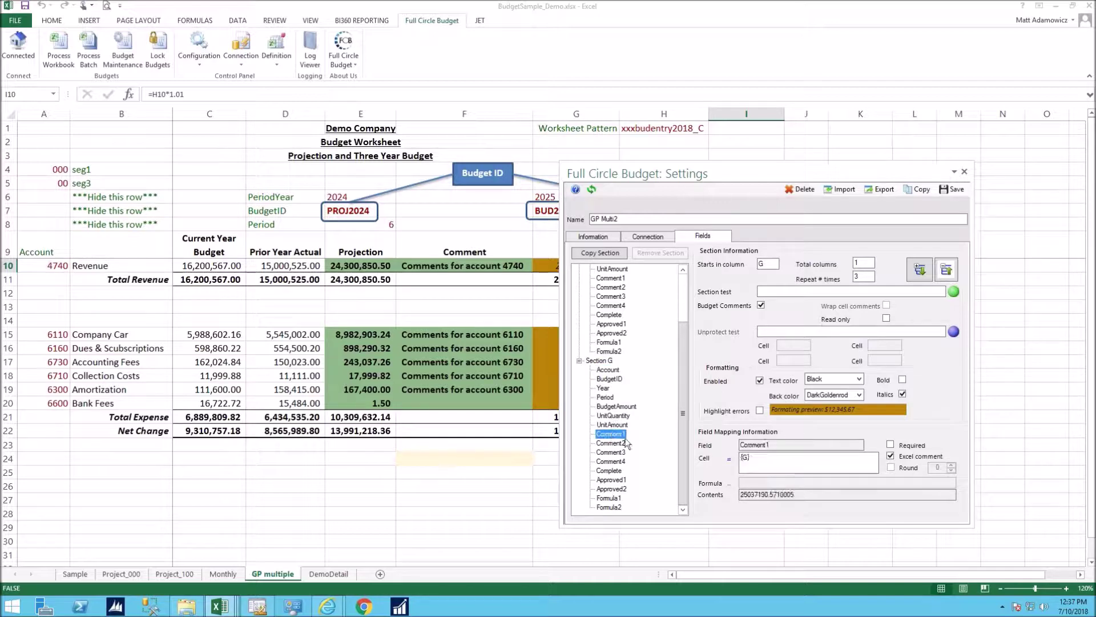
click(752, 457)
double_click(743, 460)
Check the comment cells F16 and F10 and the Revenue budget cells G10, H10 and I10
drag(731, 187, 695, 389)
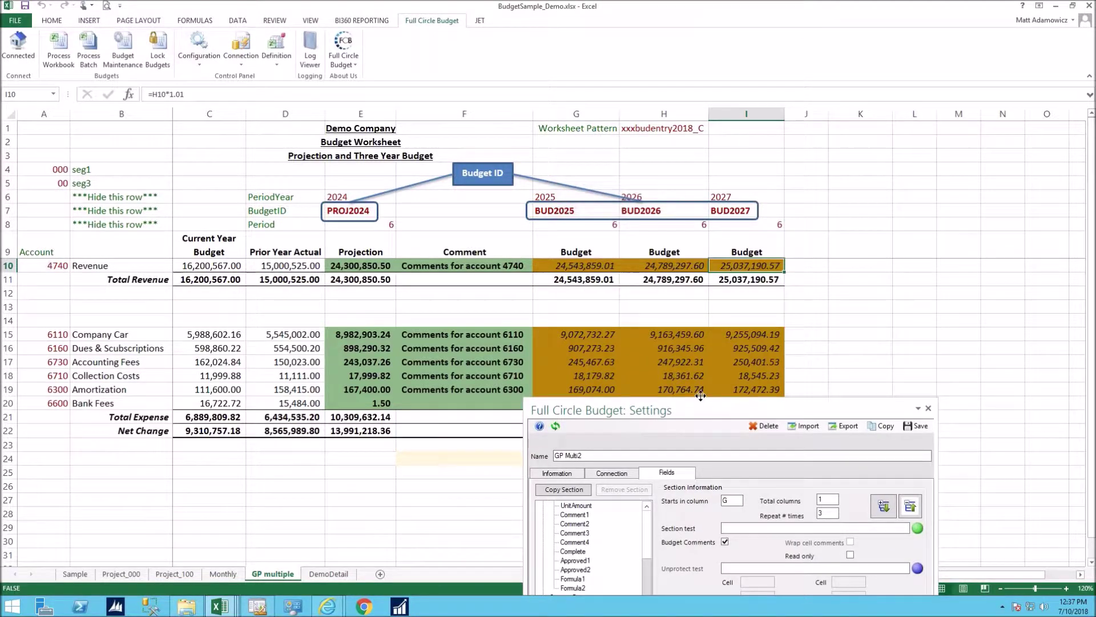
drag(700, 243, 693, 175)
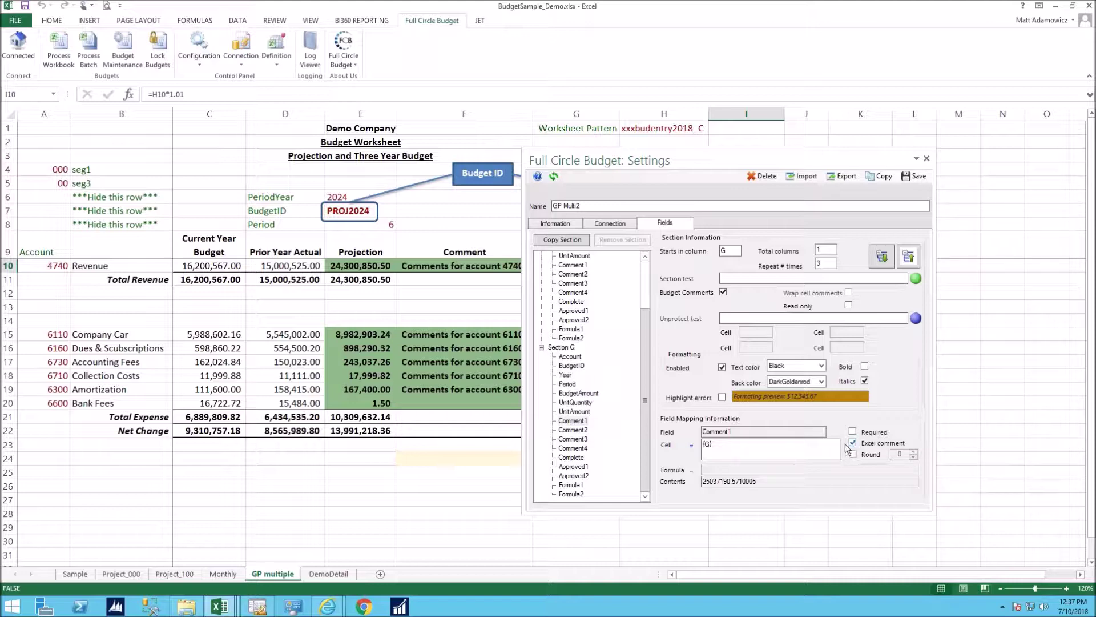
click(448, 348)
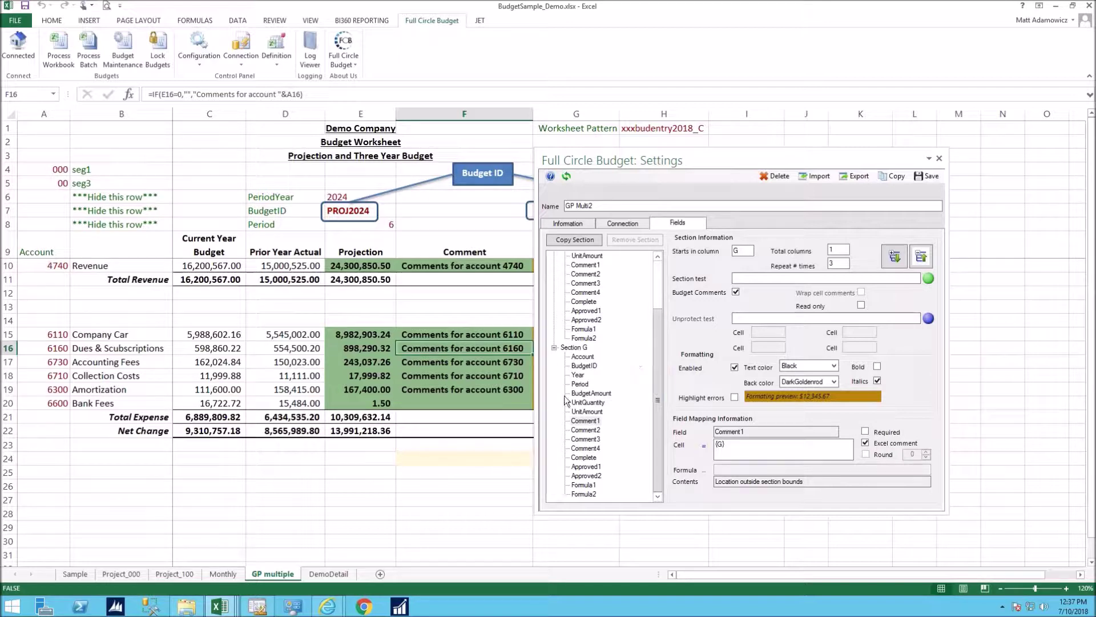
drag(656, 331, 660, 281)
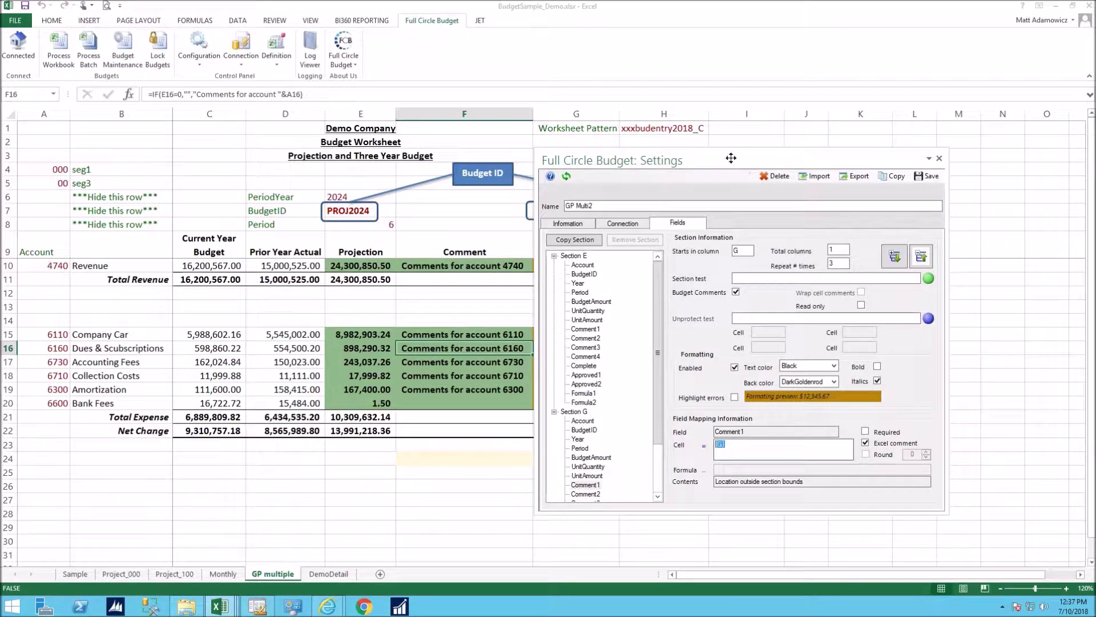
drag(734, 163, 737, 348)
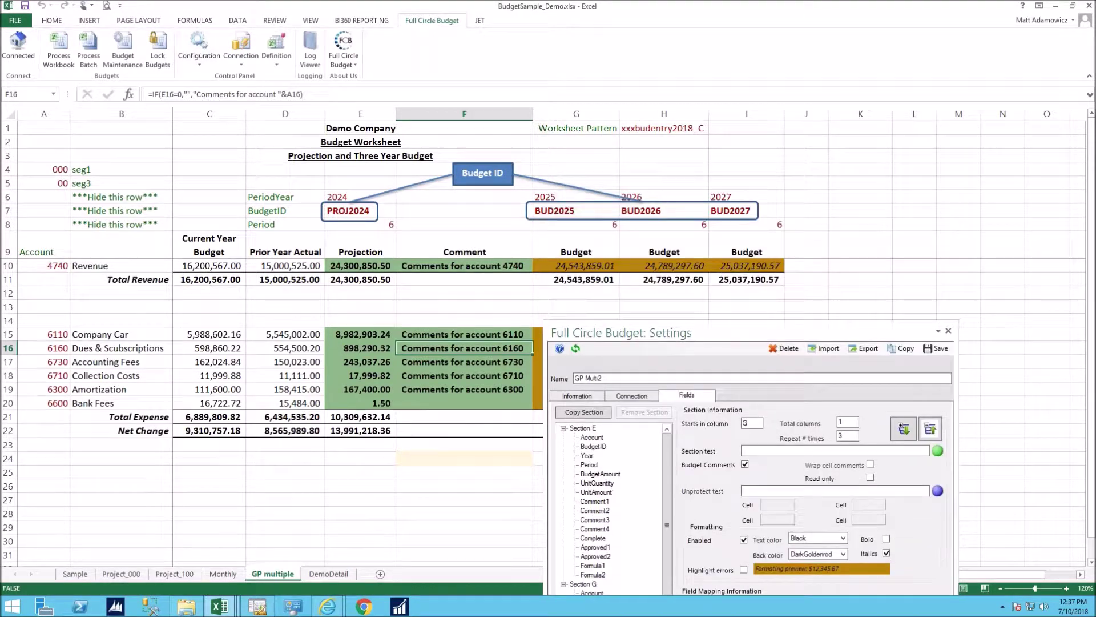
click(428, 264)
click(571, 266)
click(660, 266)
click(753, 266)
drag(747, 330, 751, 263)
Match Section G's BudgetID mapping {7} against BUD2025–BUD2027 in G7:I7, then close the settings
click(596, 535)
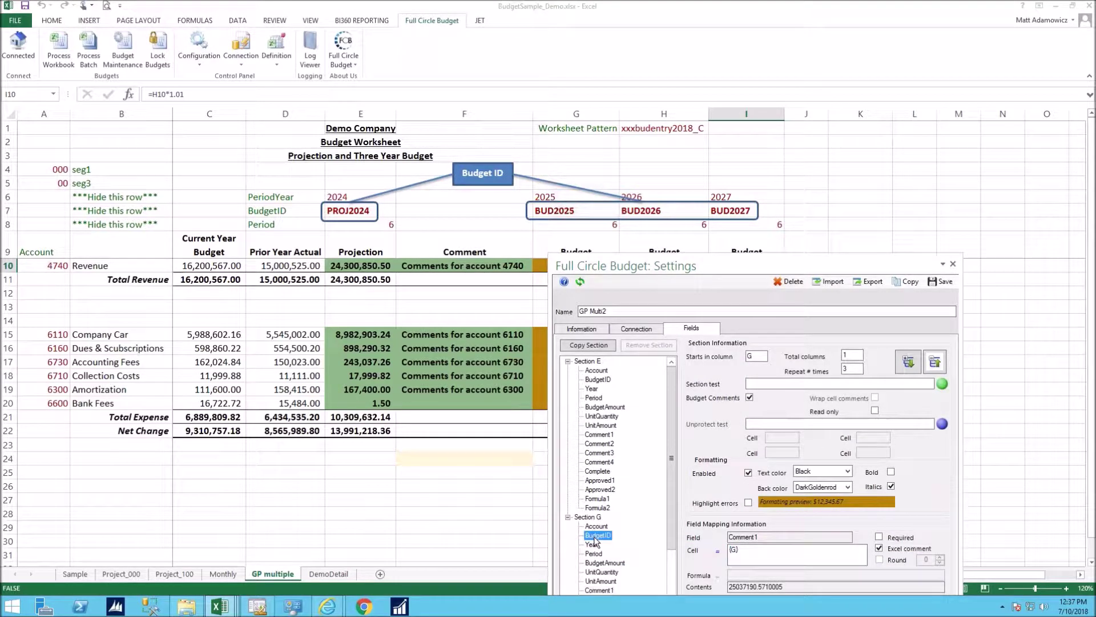
click(744, 550)
drag(741, 552, 723, 551)
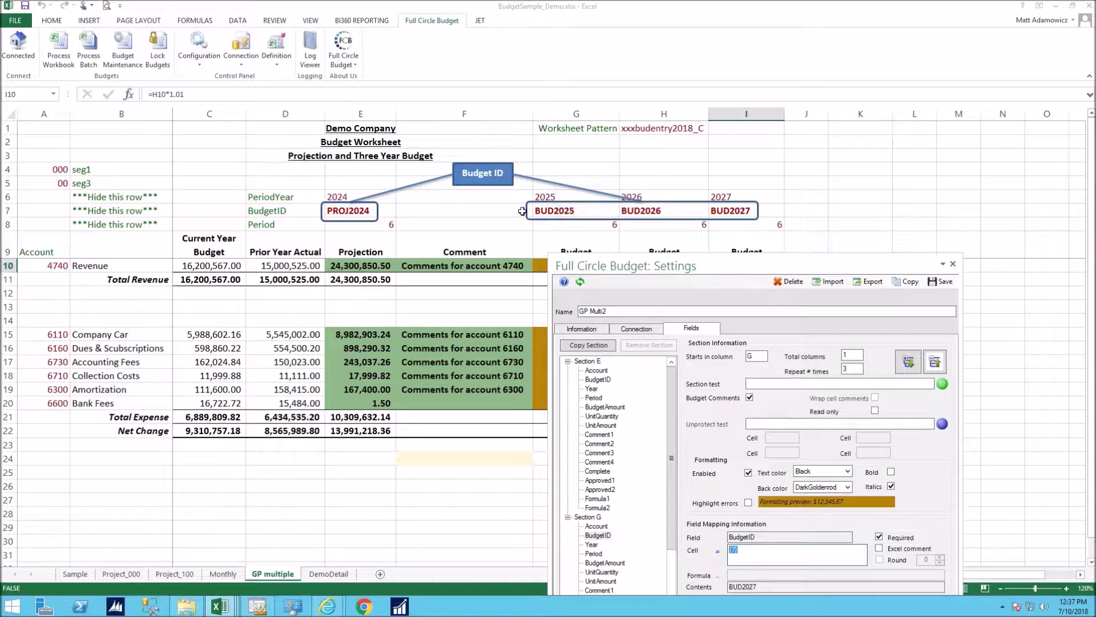
drag(540, 210, 730, 211)
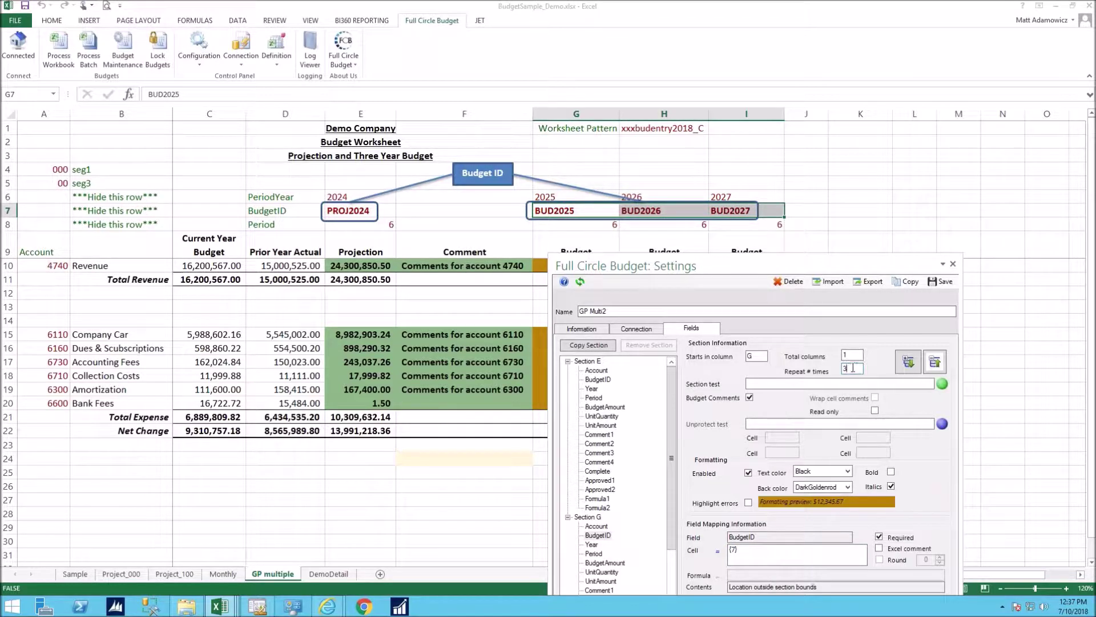
click(552, 210)
click(667, 209)
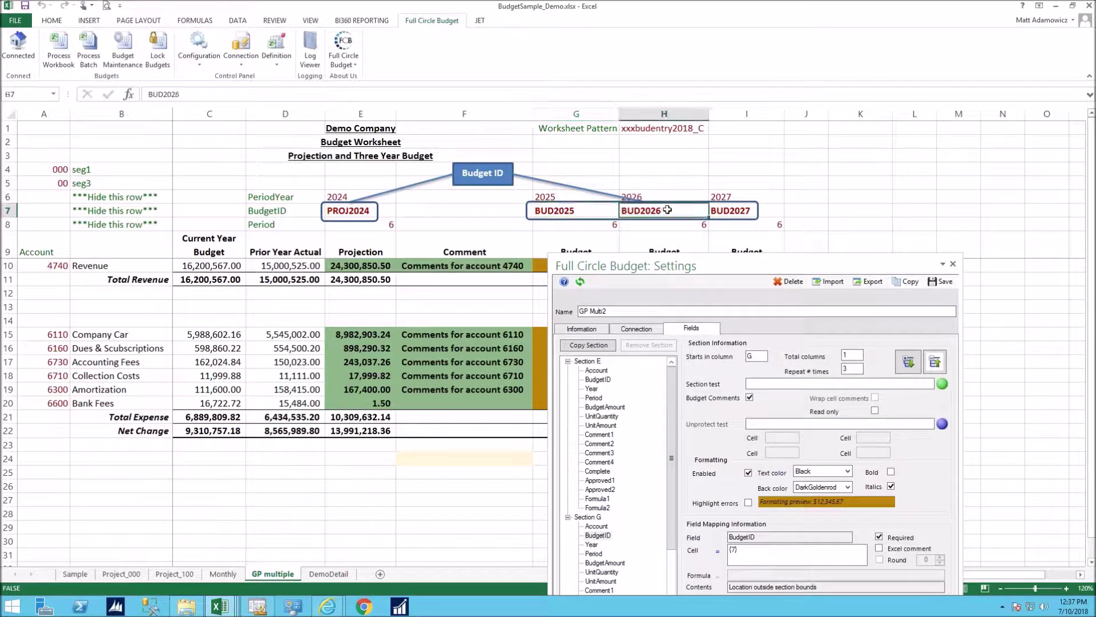
click(736, 207)
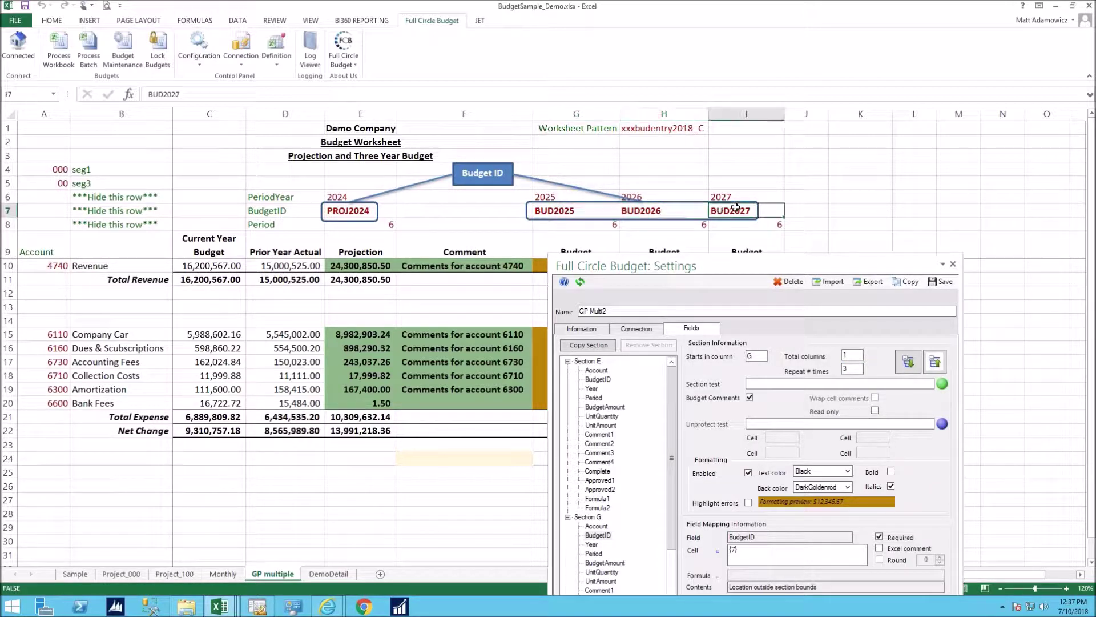
click(953, 264)
Enter 1.25 as the Bank Fees projection in E20
click(380, 401)
text(1.25)
key(Return)
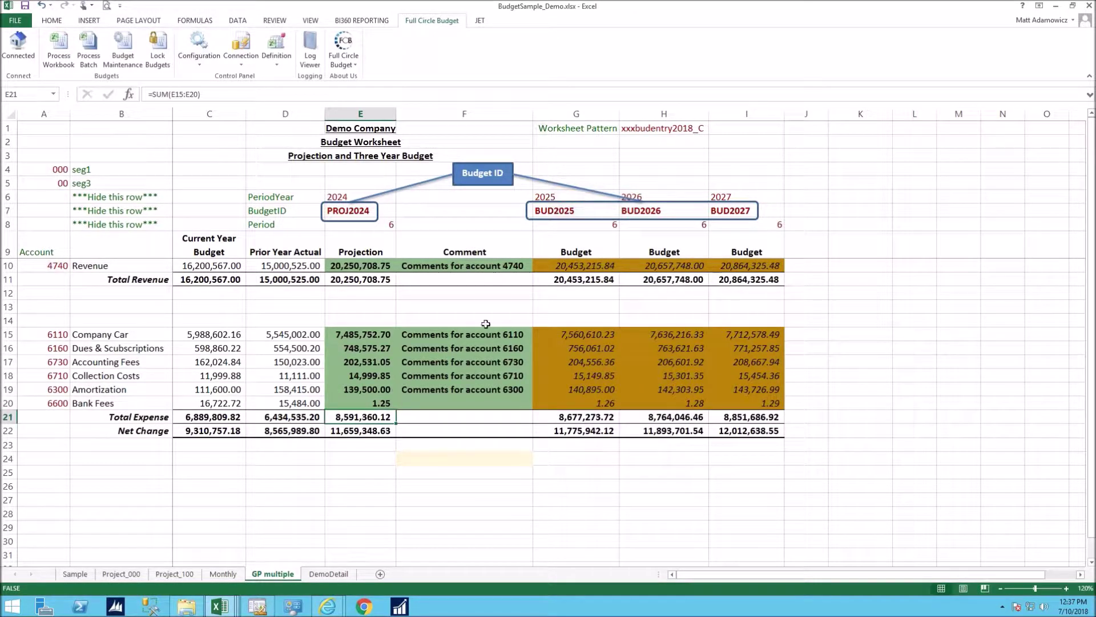
click(555, 266)
click(651, 269)
Process the workbook saving the GP multiple sheet, then dismiss the results pane
click(59, 52)
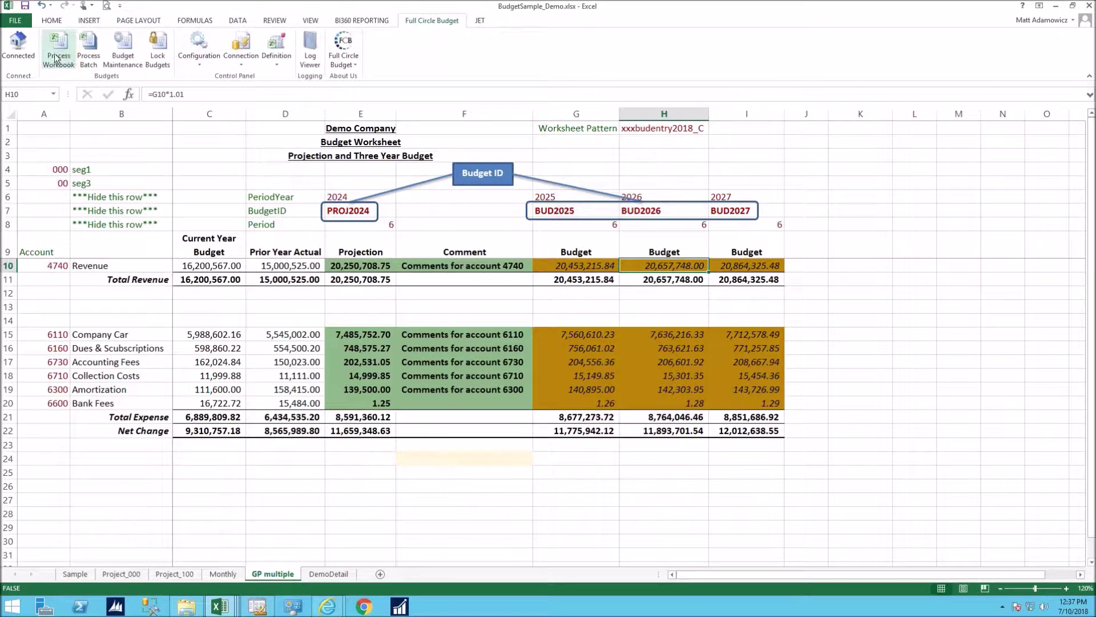
click(655, 176)
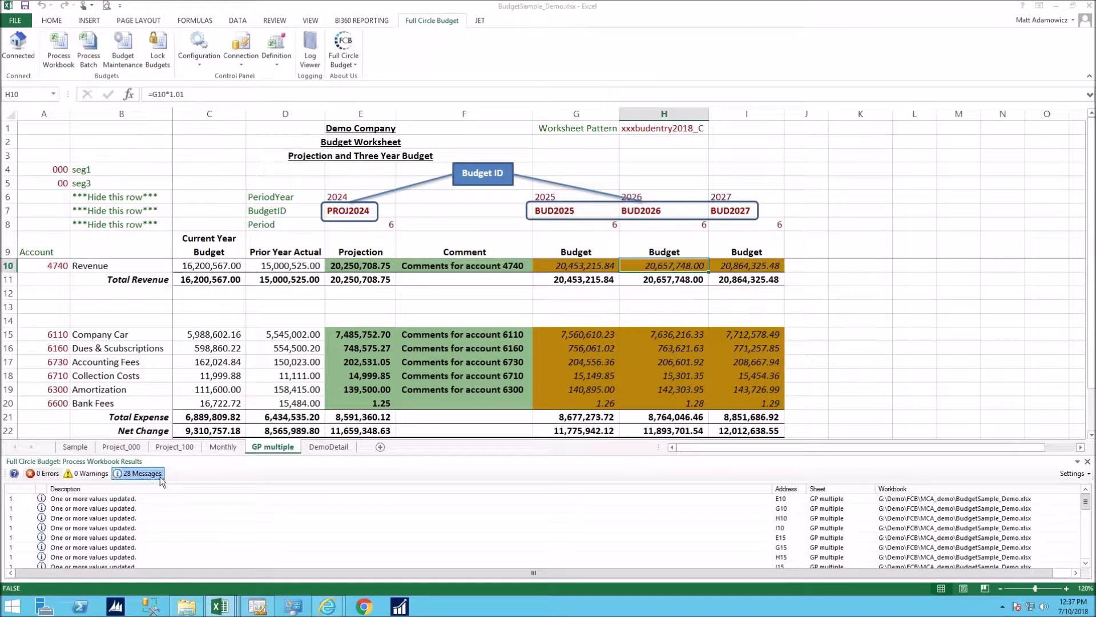
click(1087, 462)
click(583, 362)
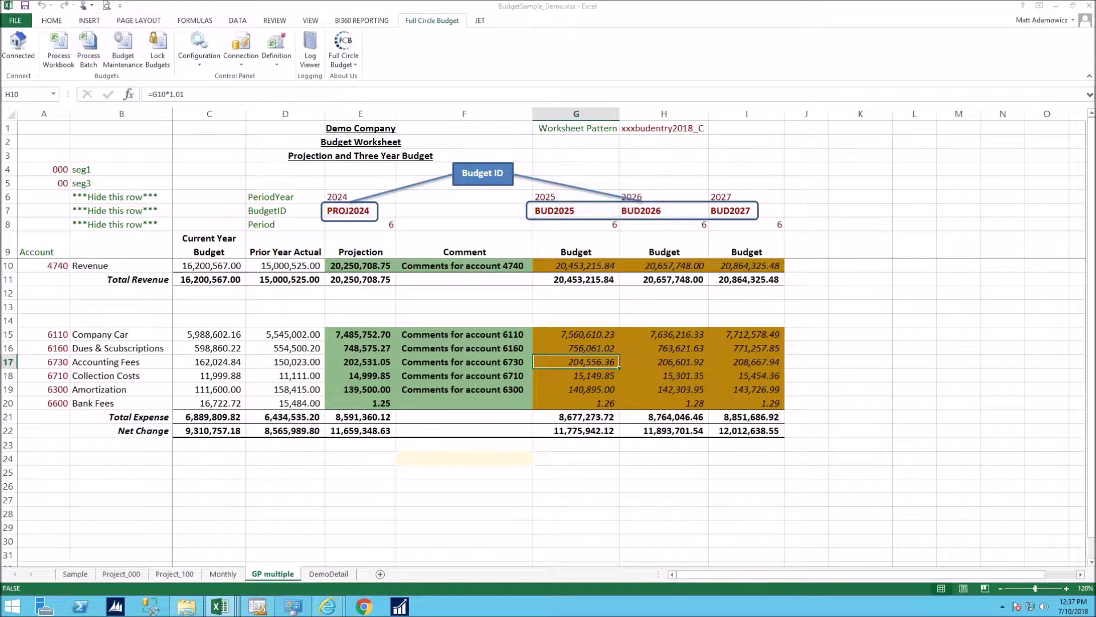
Add a 'testing' comment to the 2025 Dues & Subscriptions budget cell G16
right_click(583, 361)
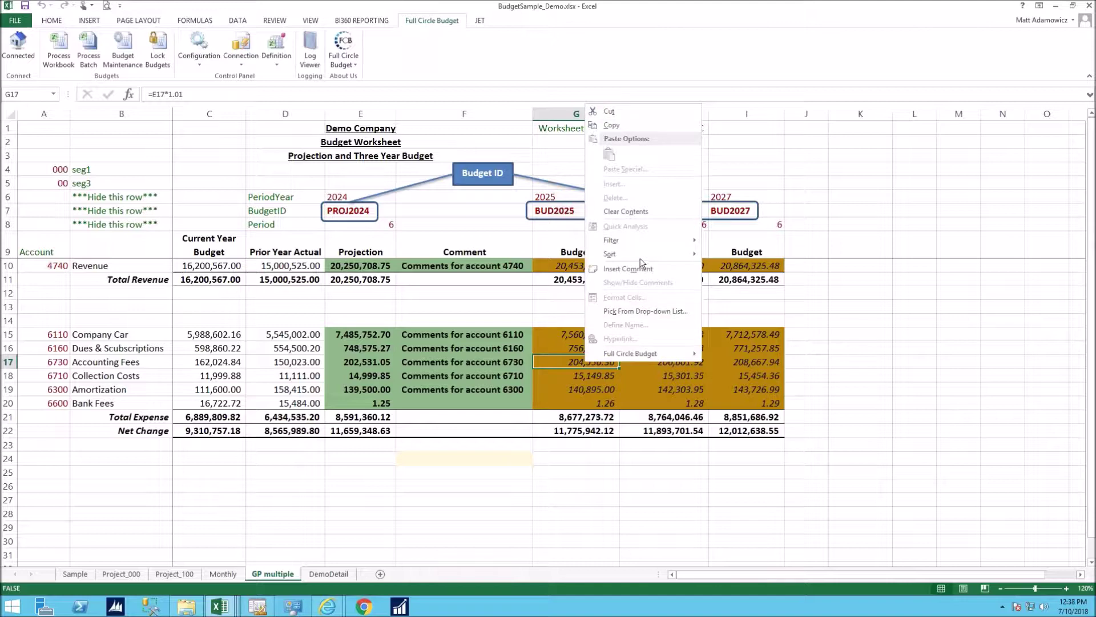
mouse_move(638, 244)
click(571, 347)
right_click(564, 349)
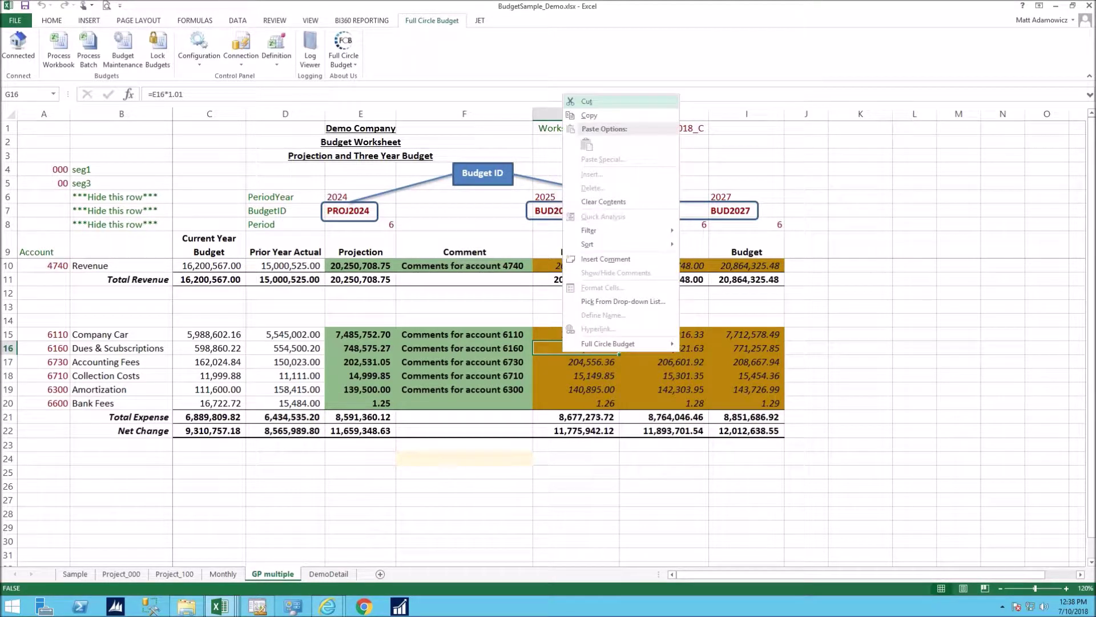
click(605, 260)
text(test)
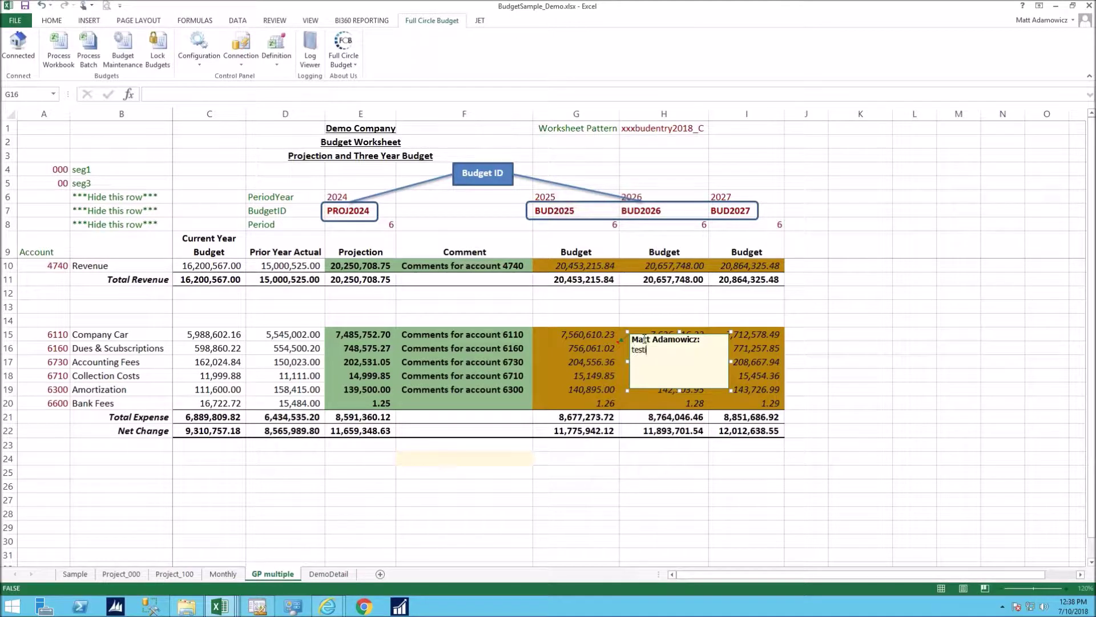
key(Escape)
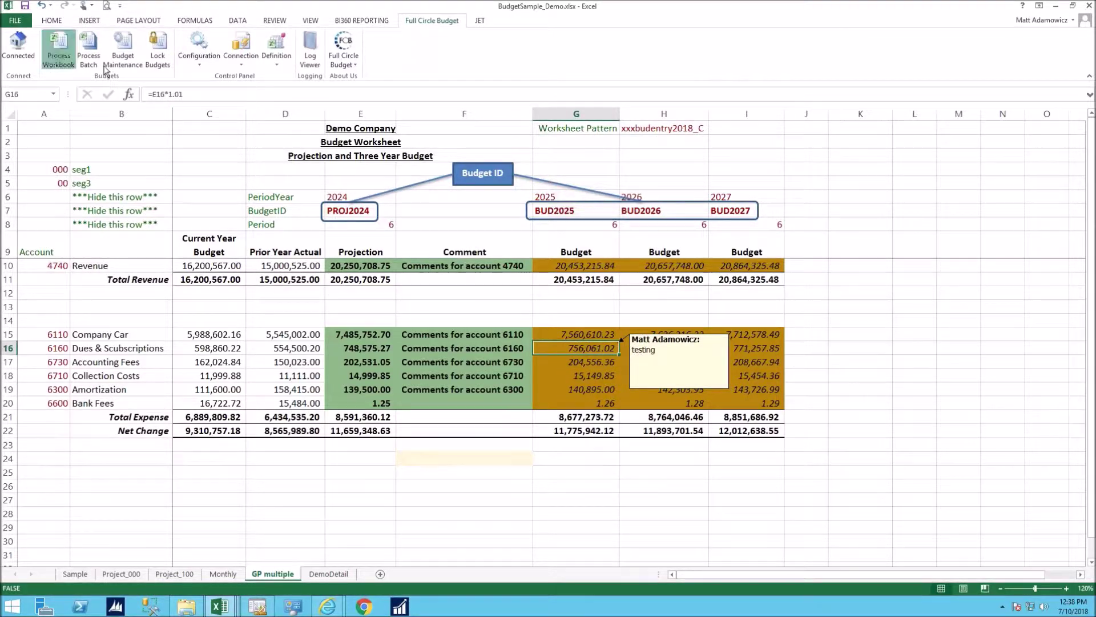
Save the sheet's budgets via Process Workbook, then hide G16's comment
click(58, 58)
click(627, 180)
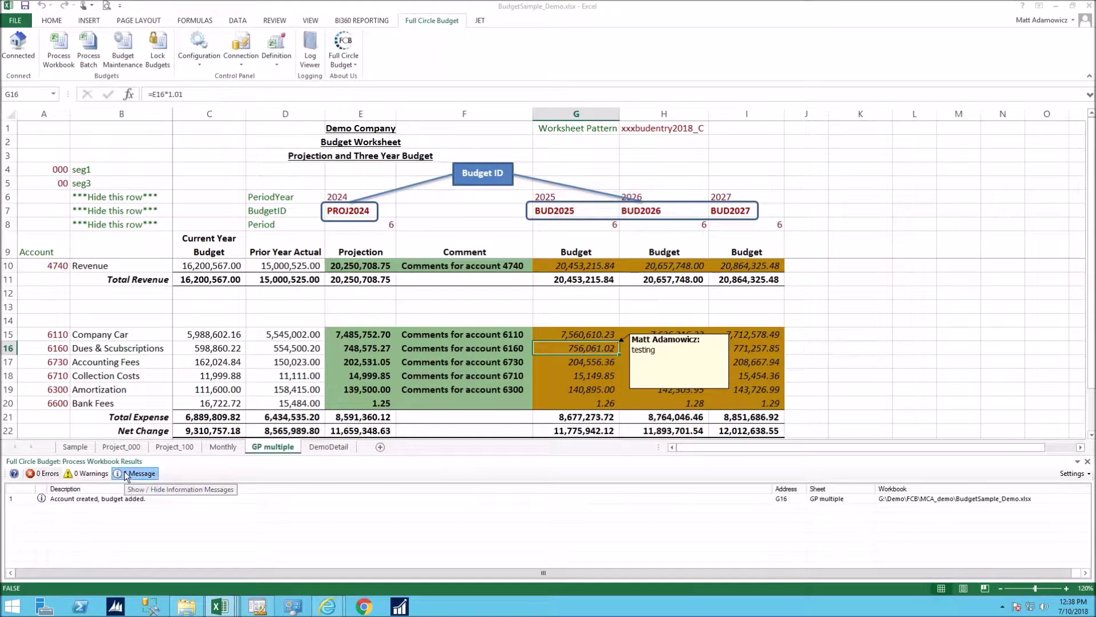
right_click(587, 350)
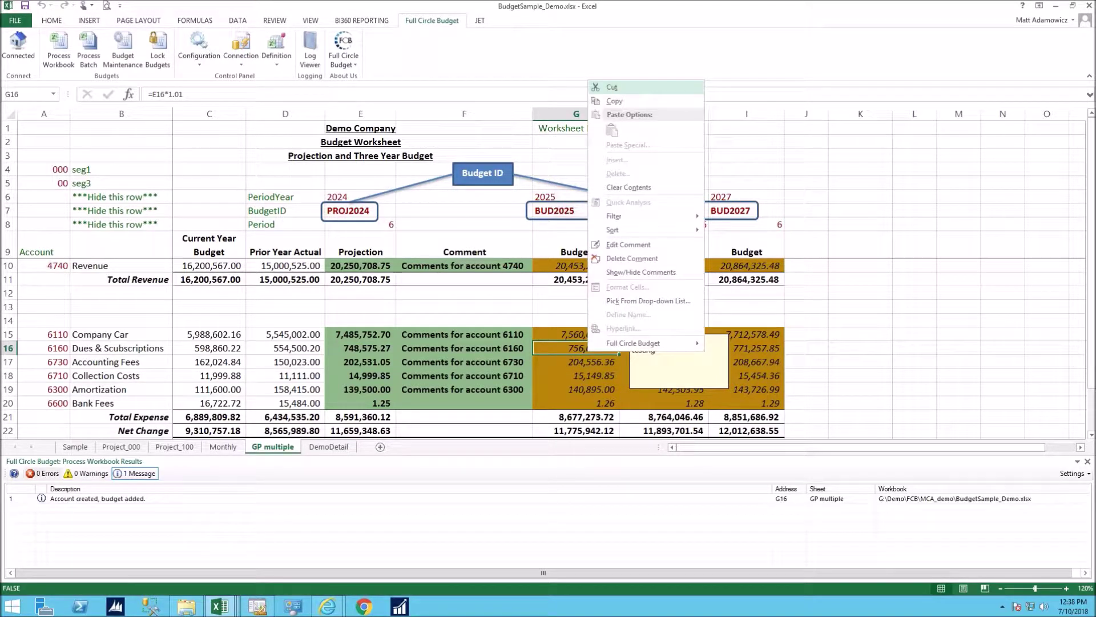
click(640, 272)
click(579, 386)
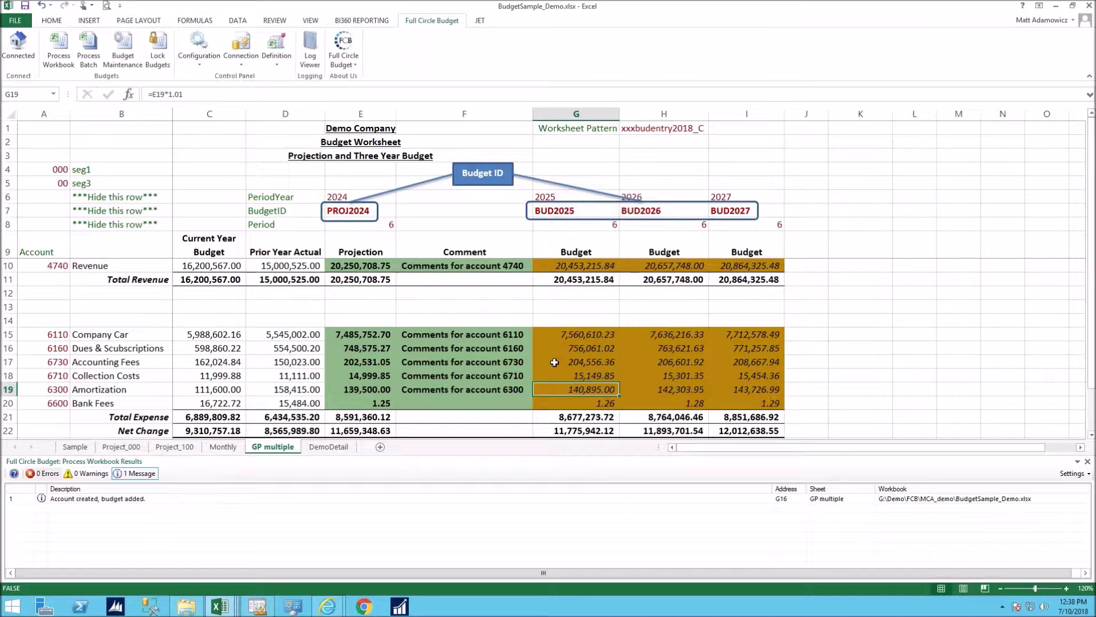
Retrieve the GP multiple sheet's budgets and comments, then check G16's restored 'testing' comment
click(57, 49)
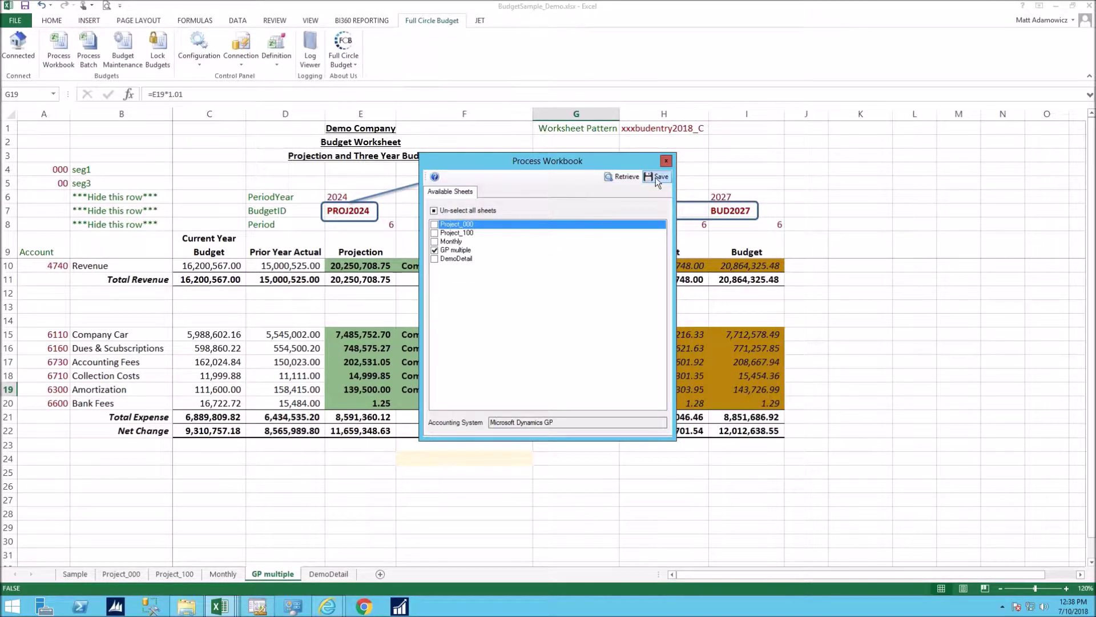
click(627, 177)
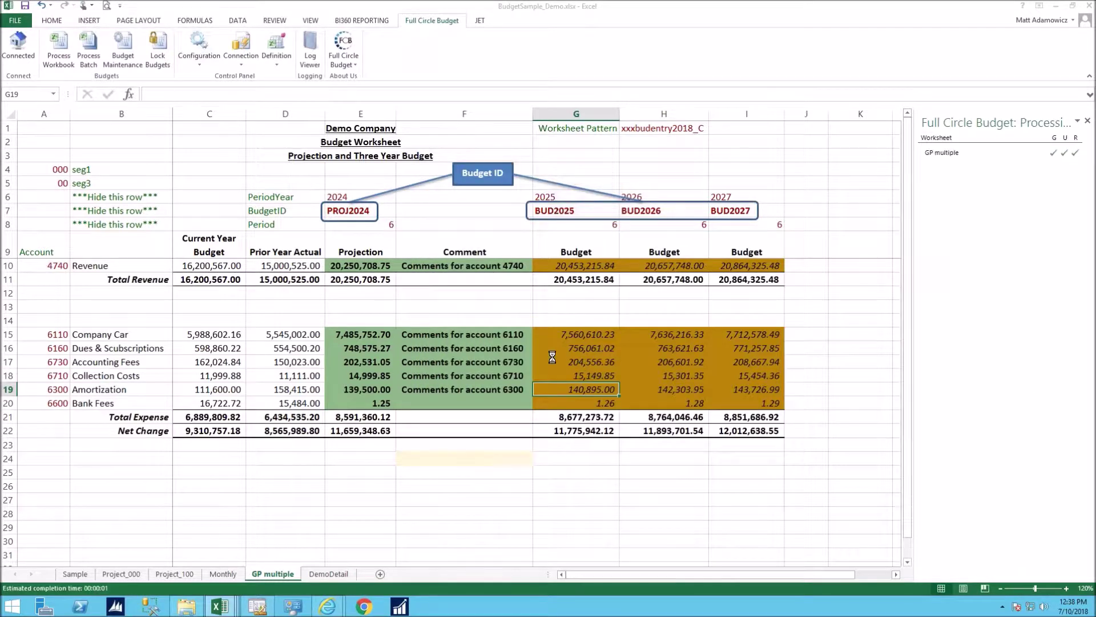
click(585, 349)
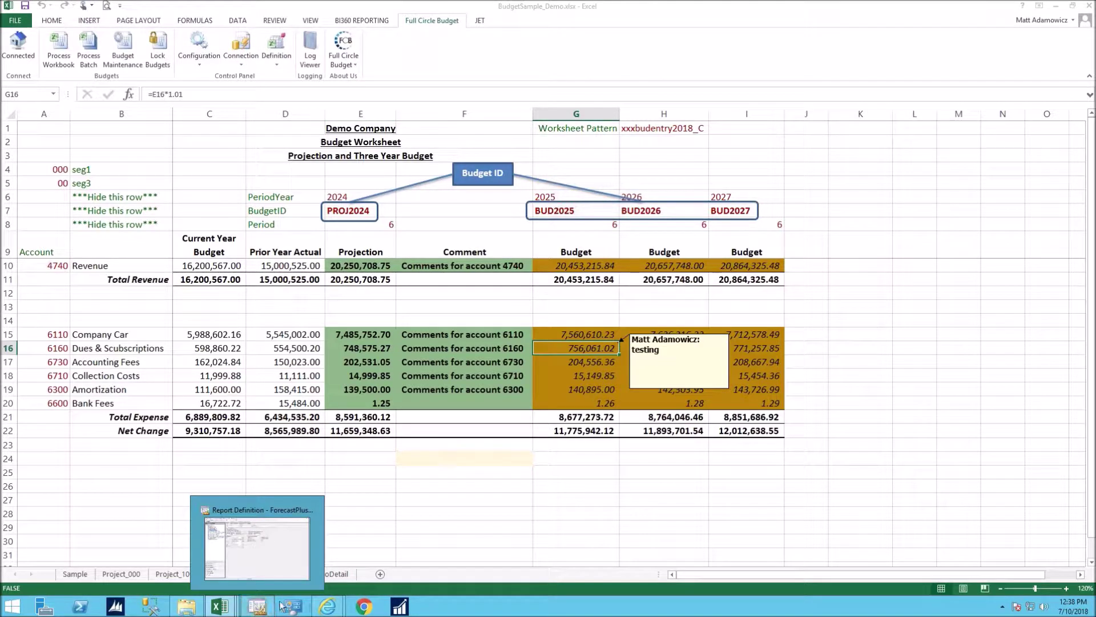
Switch to the FCBBudgetTWO workbook and glance at its budget entry log
mouse_move(328, 605)
mouse_move(336, 565)
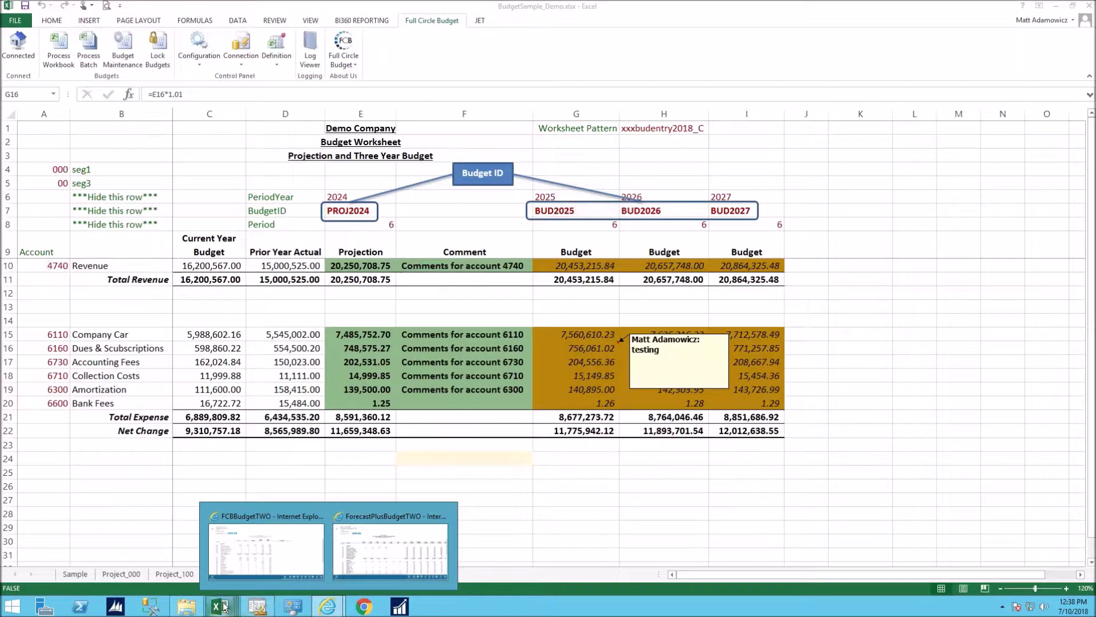
mouse_move(224, 606)
click(314, 547)
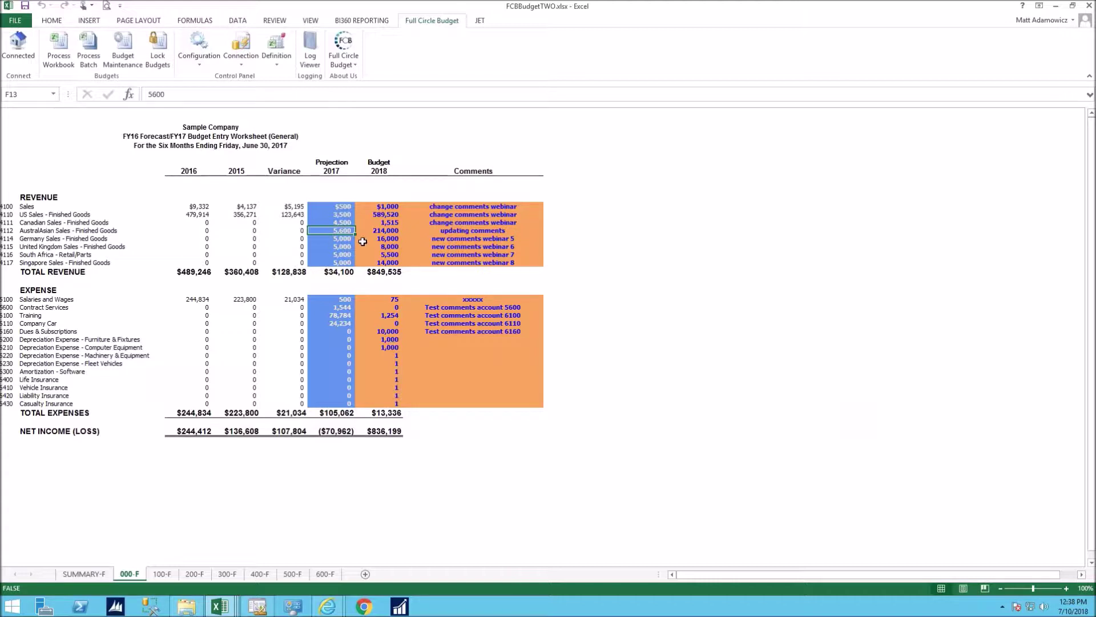
click(317, 47)
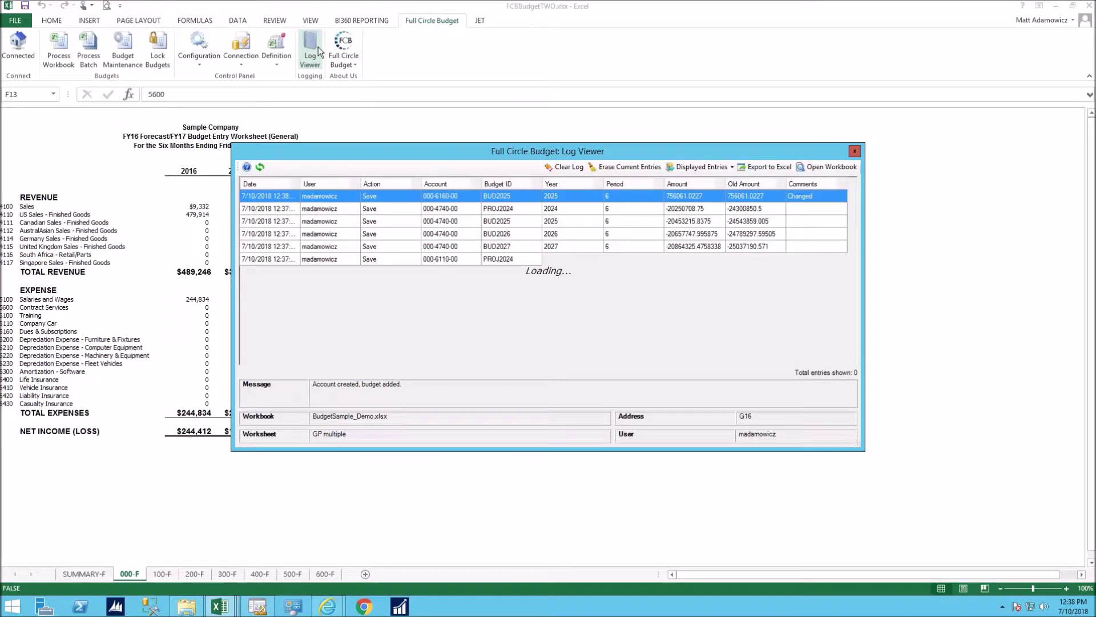
click(852, 151)
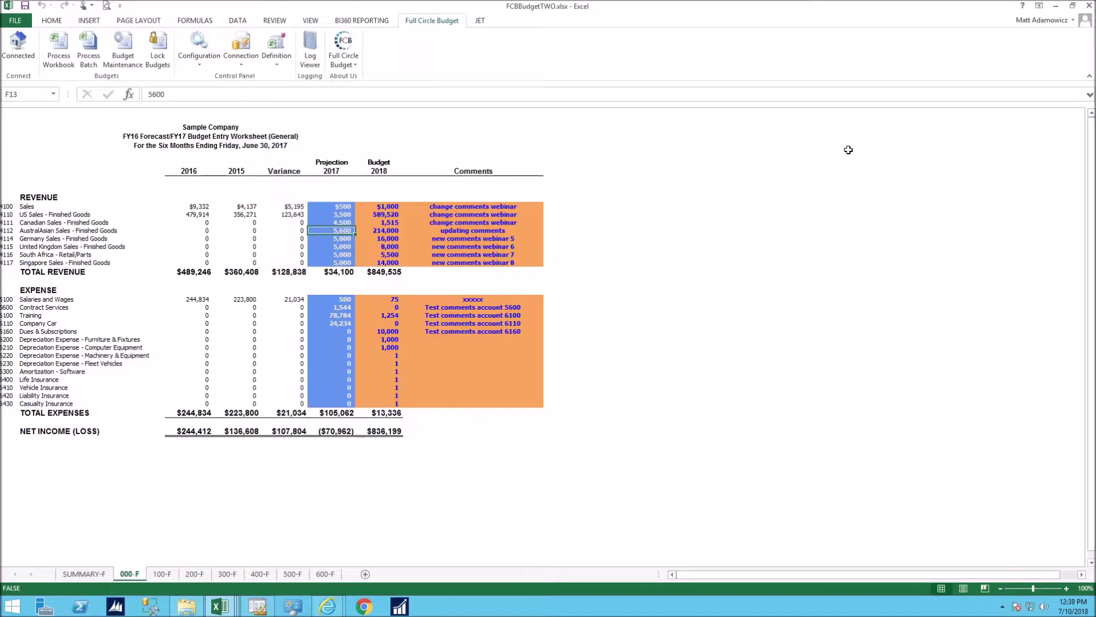
Browse the list of available report definitions, then close it
click(276, 53)
mouse_move(607, 171)
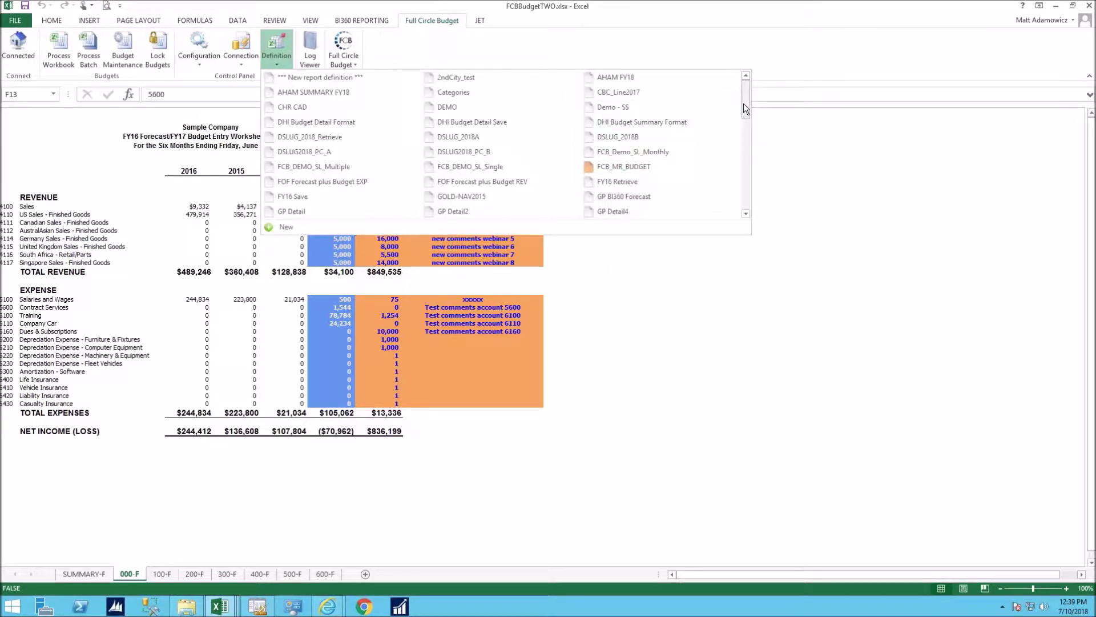
mouse_move(744, 102)
mouse_down()
mouse_move(739, 204)
mouse_move(751, 94)
mouse_up()
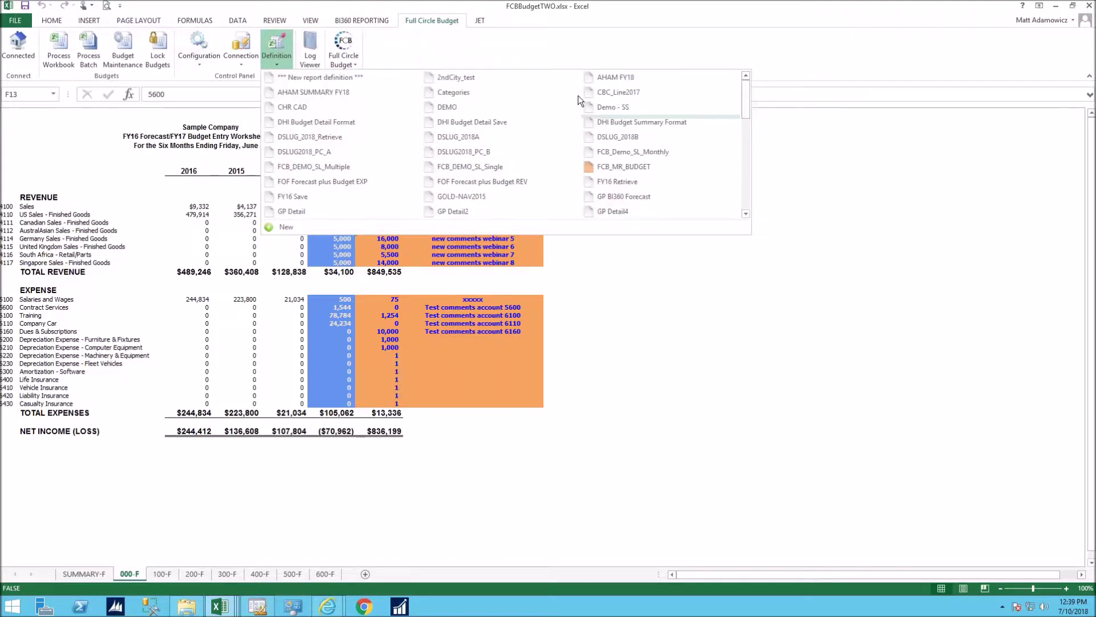
click(517, 51)
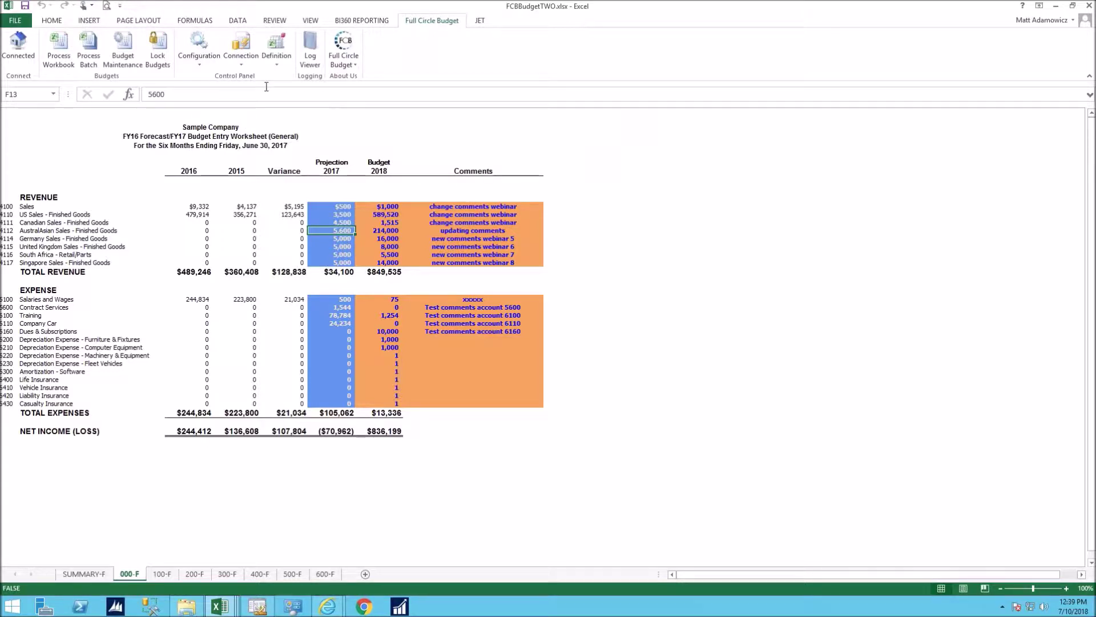
Review the demo connection's server and revenue account test settings, then save it
click(243, 49)
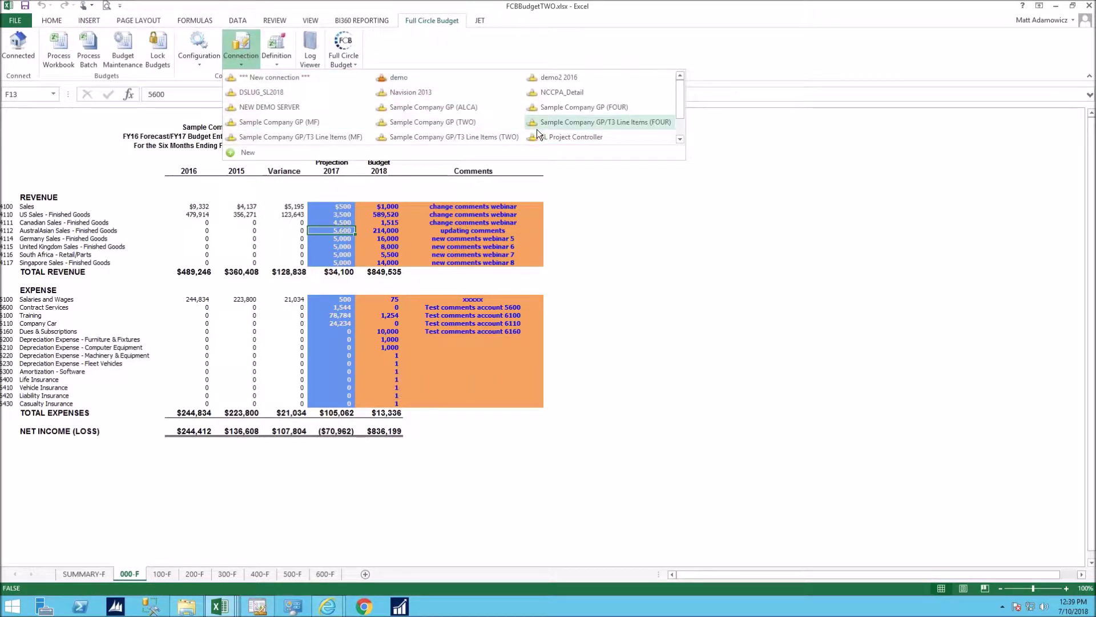
click(389, 76)
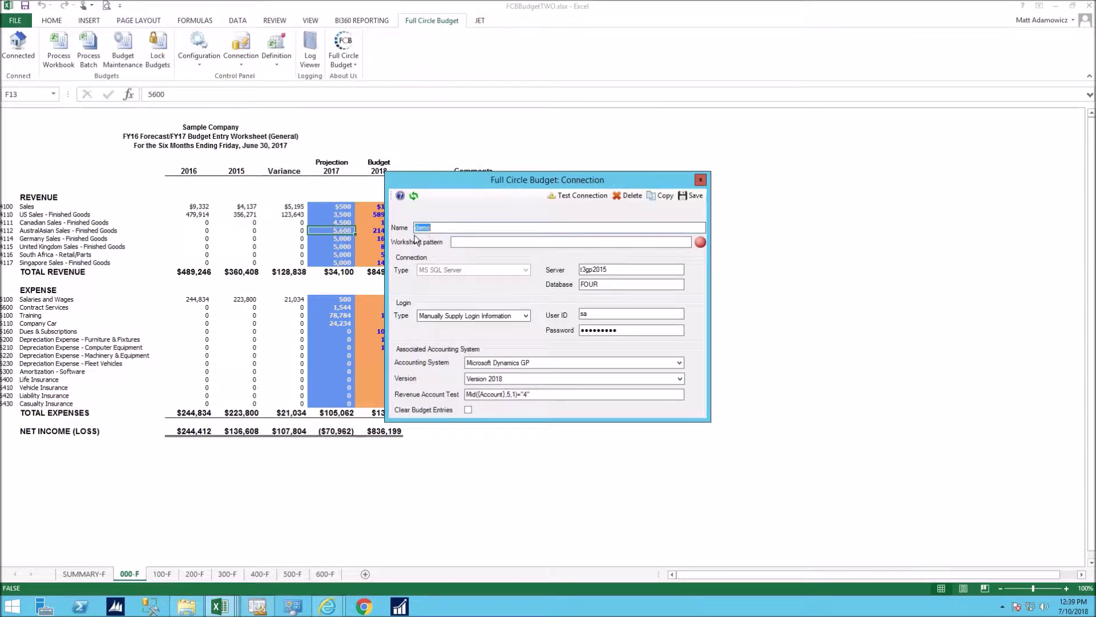
drag(608, 269, 578, 291)
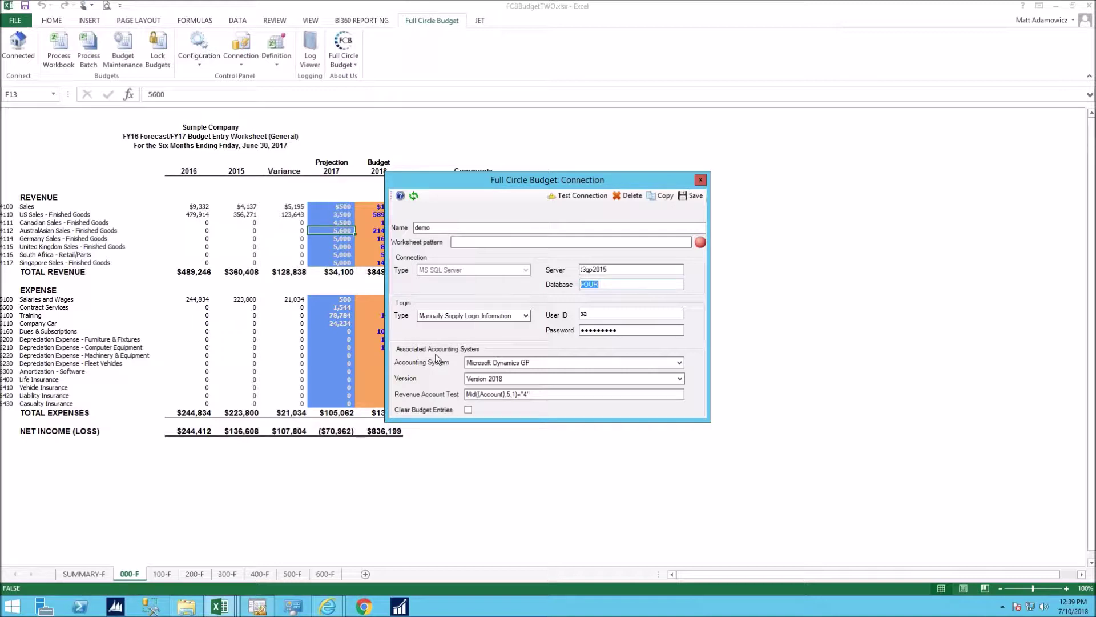
drag(515, 182, 525, 182)
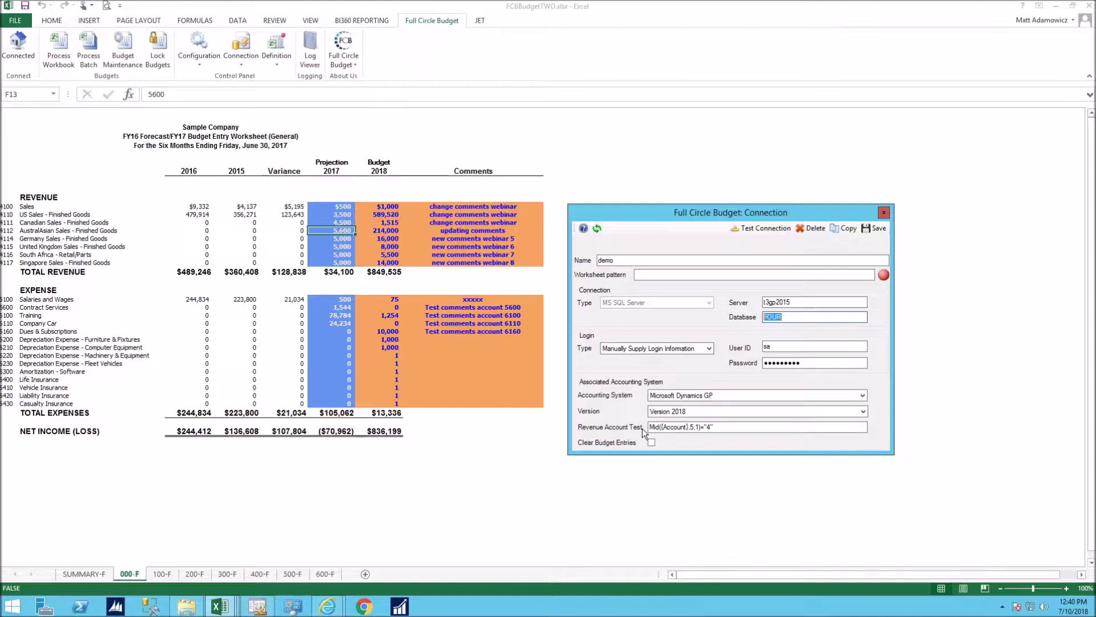
drag(650, 427, 710, 427)
click(713, 426)
click(874, 228)
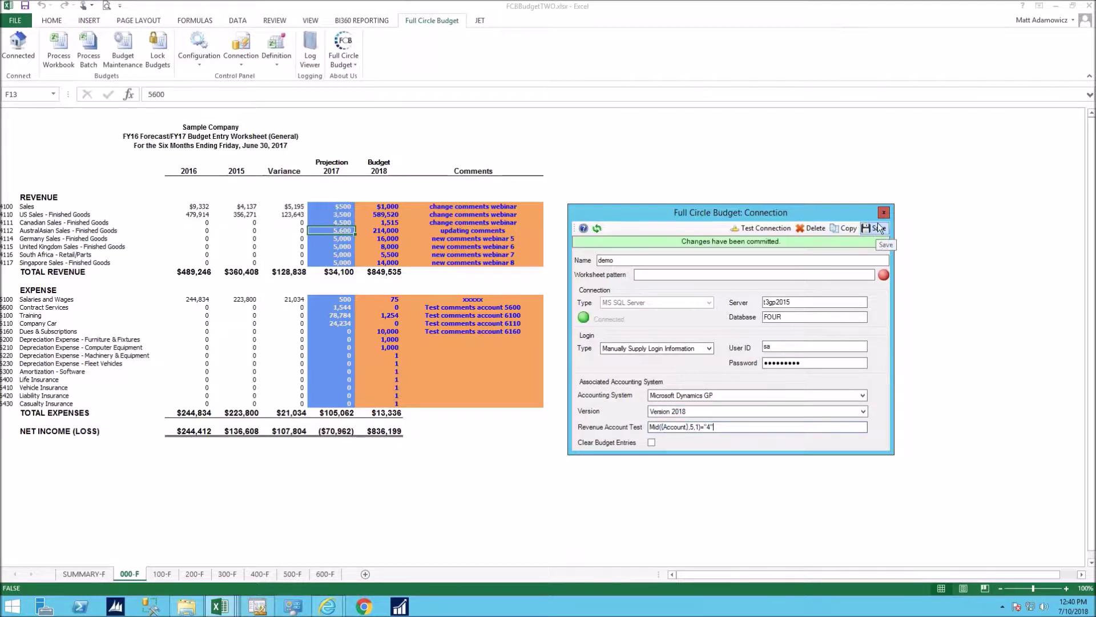
click(884, 212)
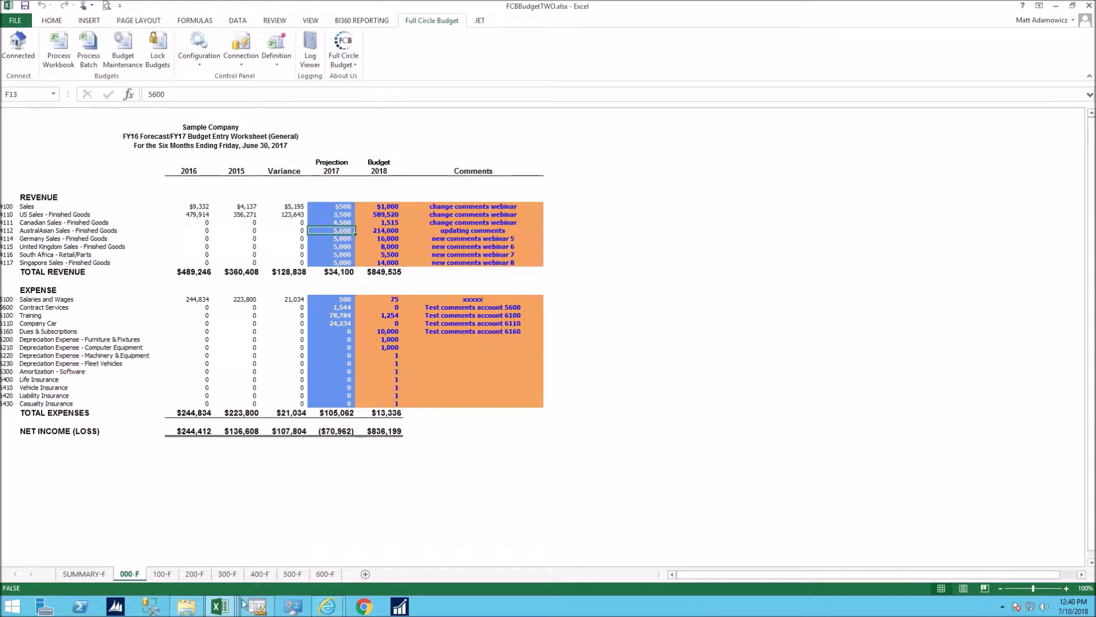
Return to BudgetSample_Demo.xlsx and select cells F17 and E10 on GP multiple
mouse_move(234, 605)
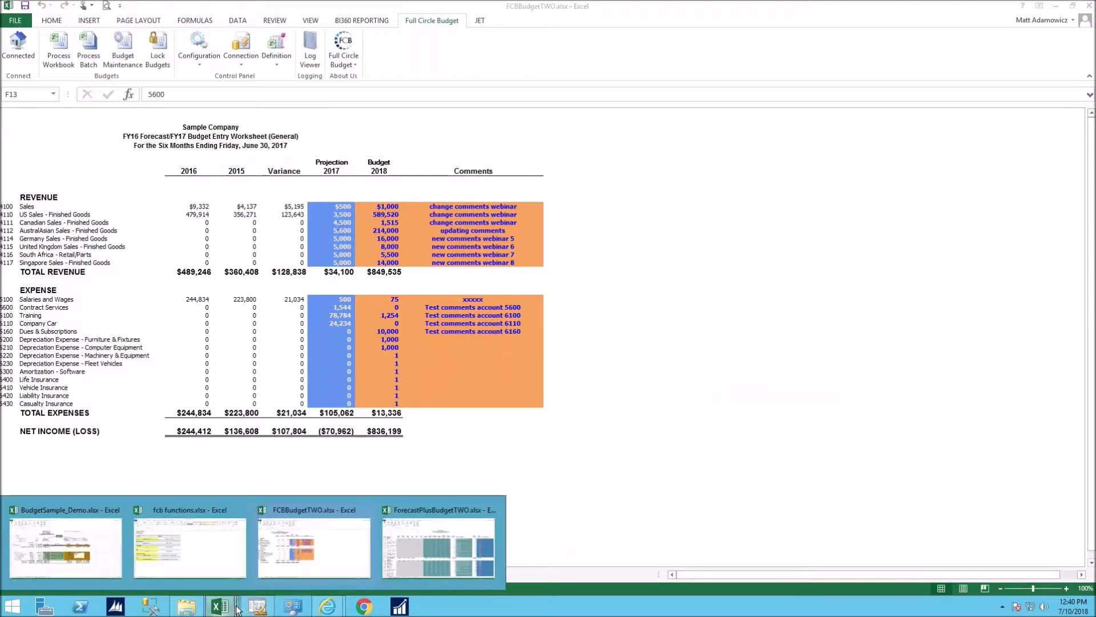
click(66, 561)
click(445, 362)
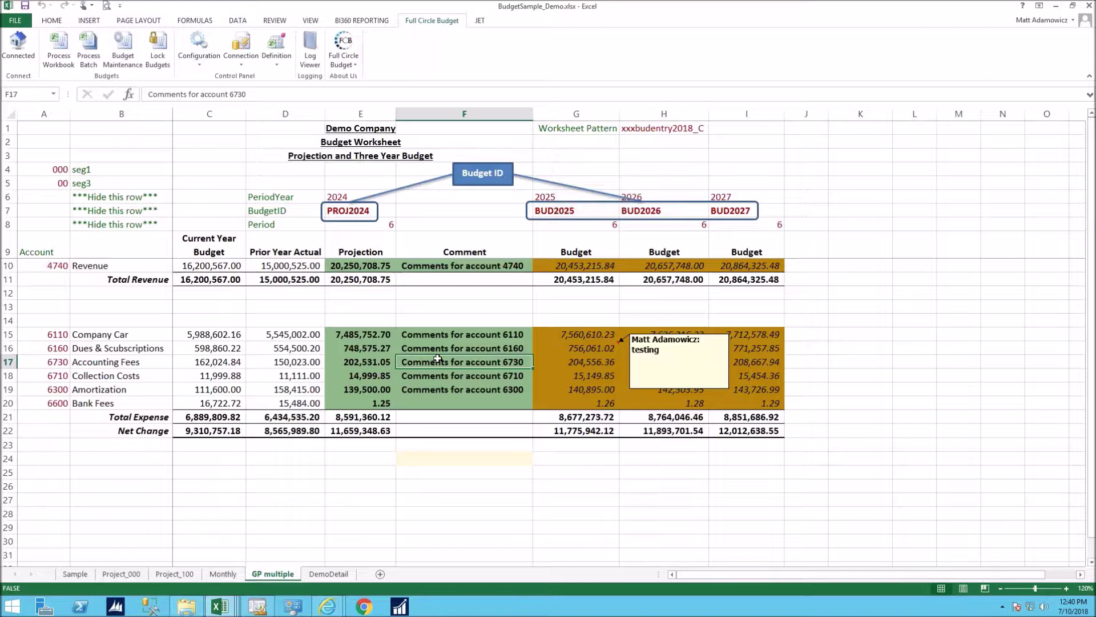
click(347, 266)
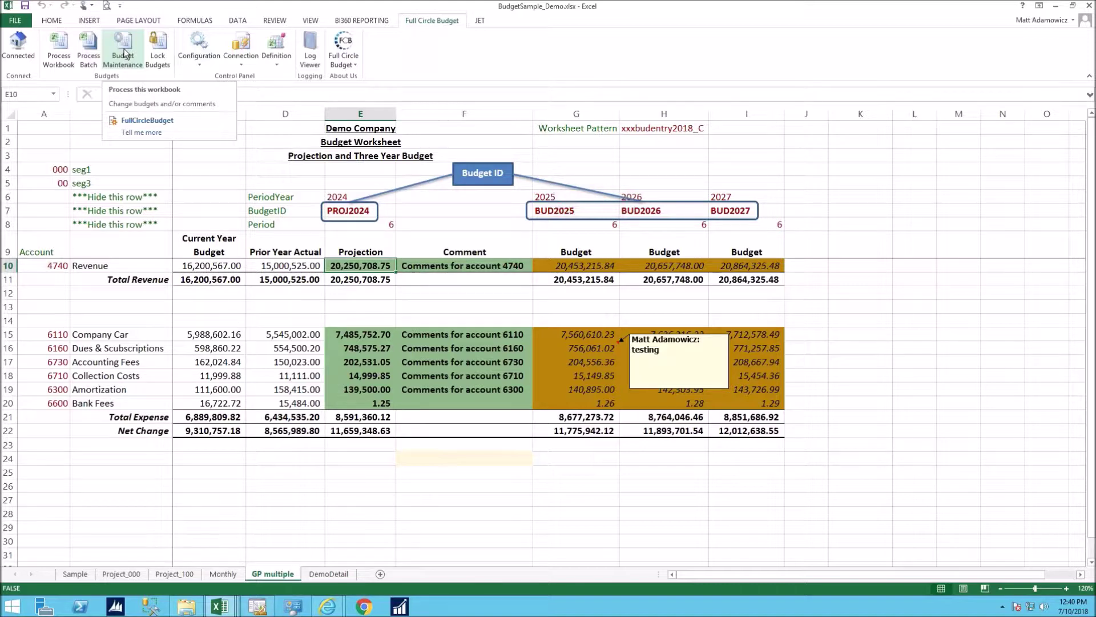
Load account 000-4740-00 in Budget Maintenance on Sample Company GP (TWO) by searching 4740
click(241, 49)
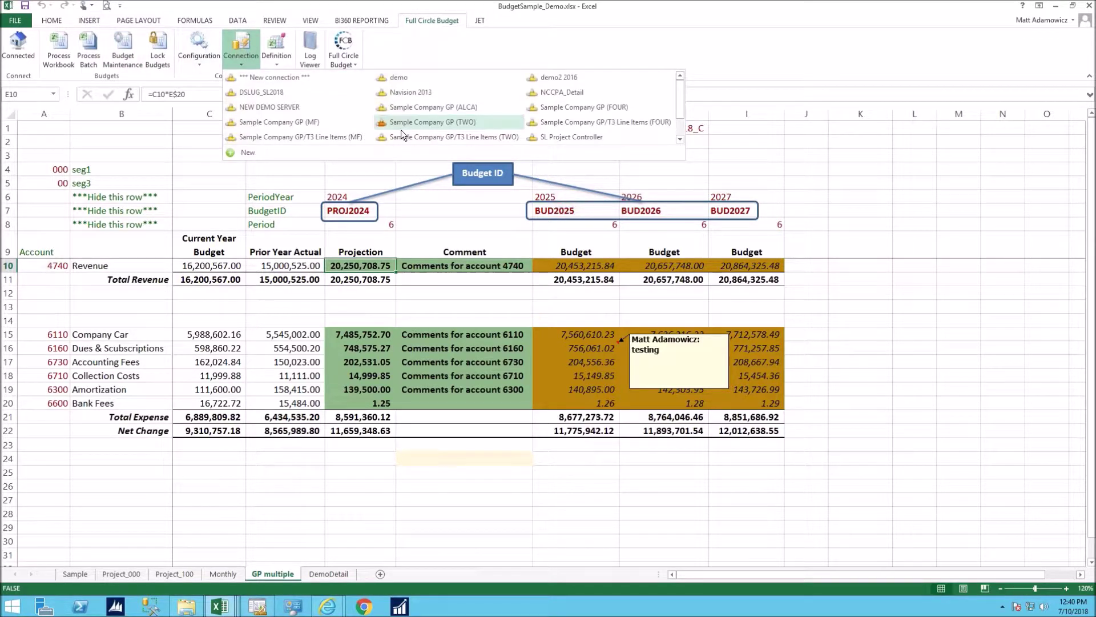
click(118, 51)
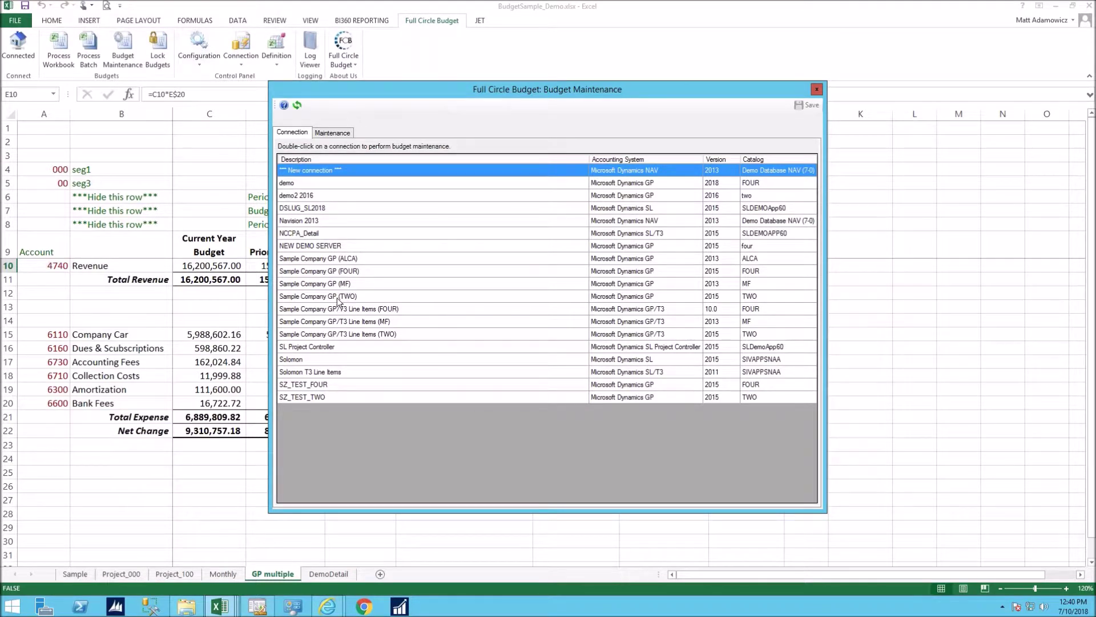
double_click(325, 297)
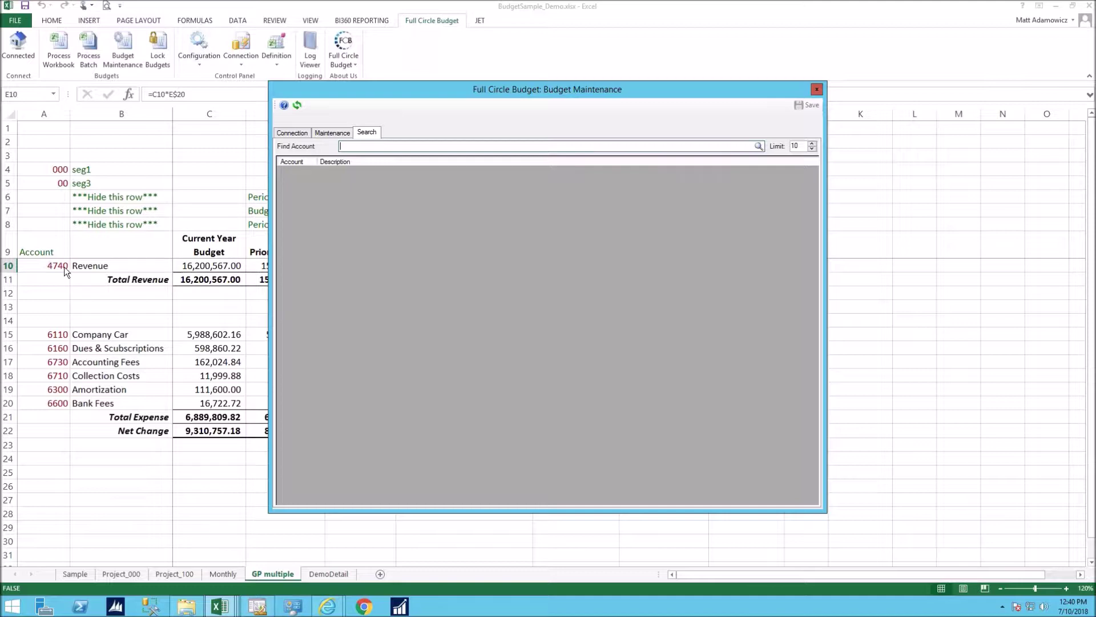
text(4740)
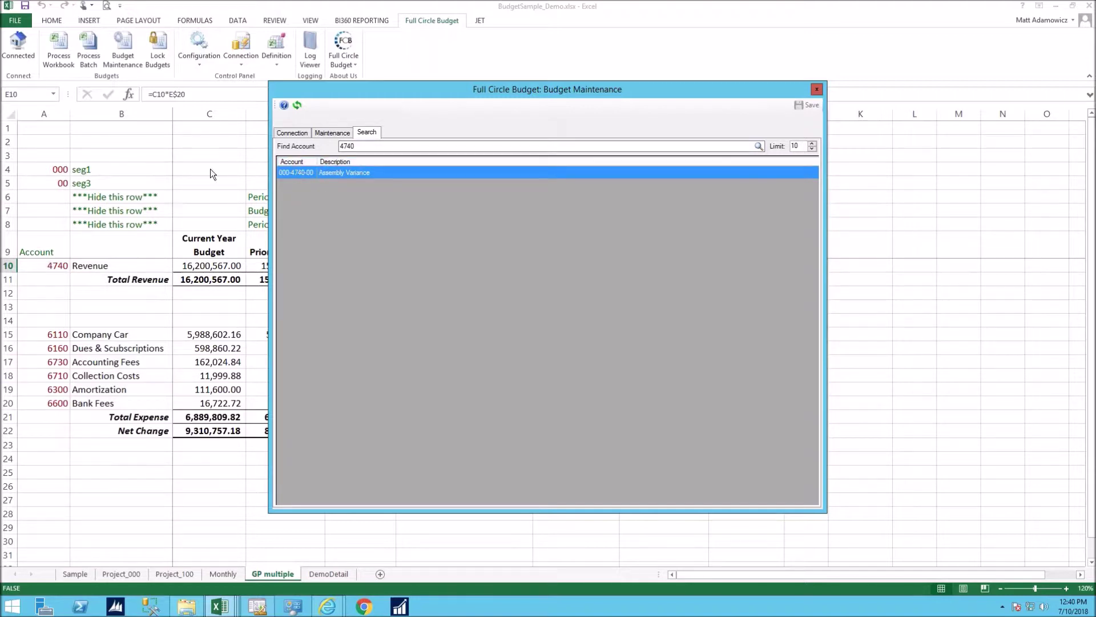
double_click(352, 174)
drag(464, 100, 631, 215)
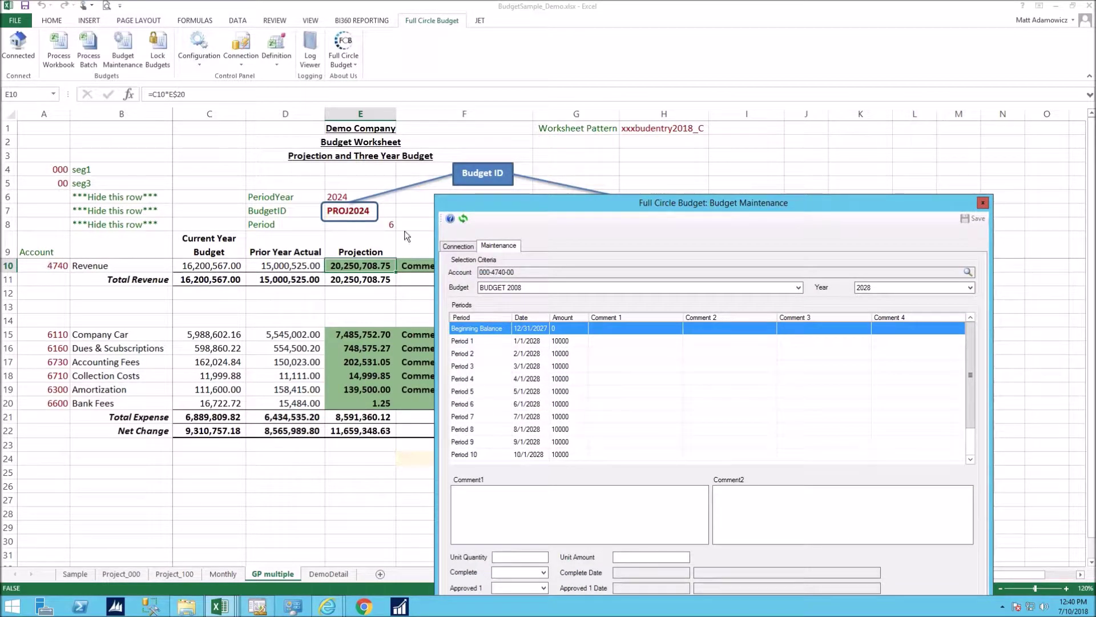
Switch to the PROJ2024 budget and give Period 6 the comment 'new comments'
click(594, 289)
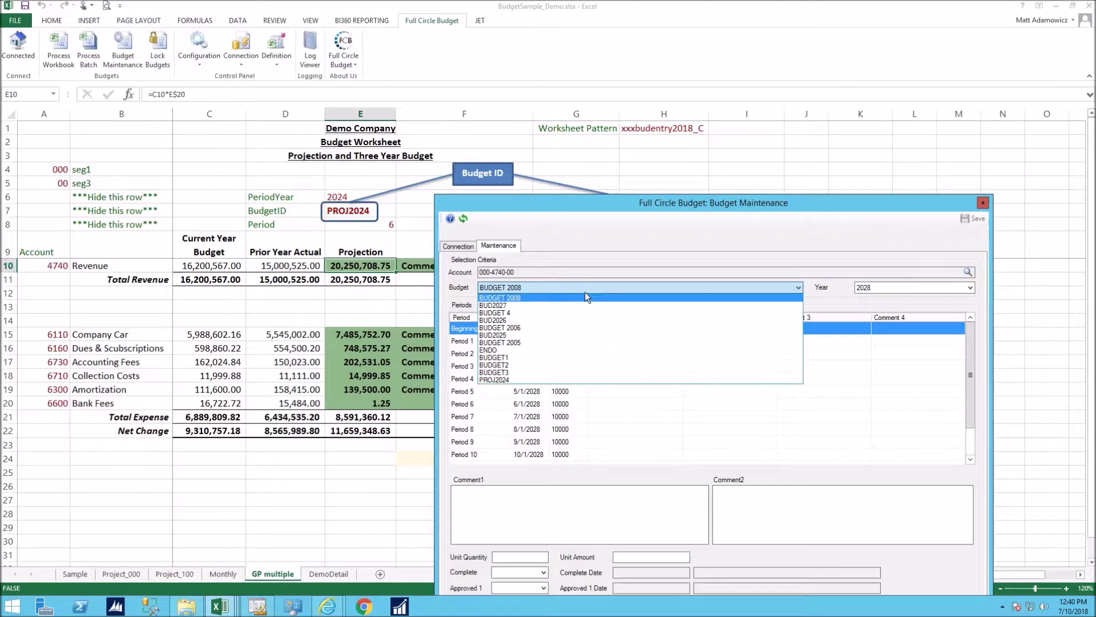
click(505, 381)
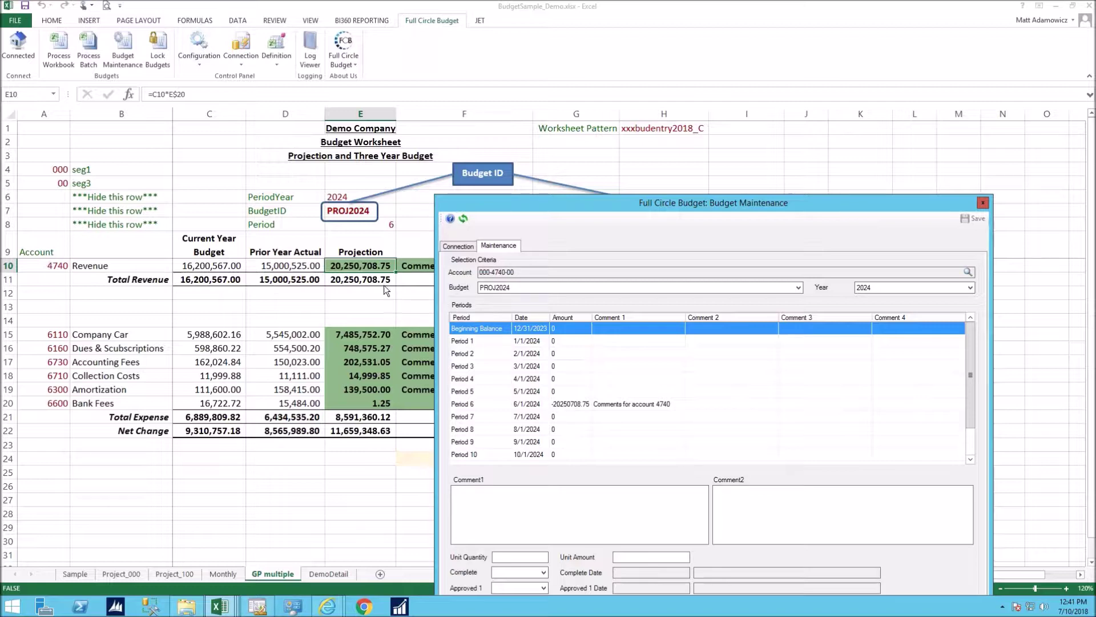
click(575, 405)
click(575, 404)
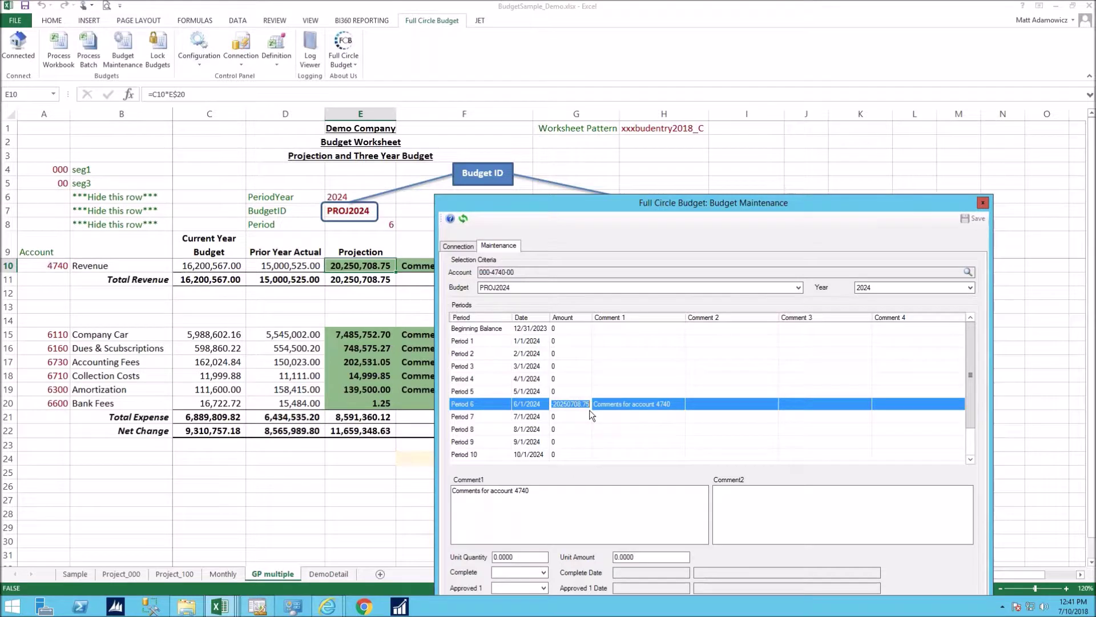
drag(620, 197, 600, 118)
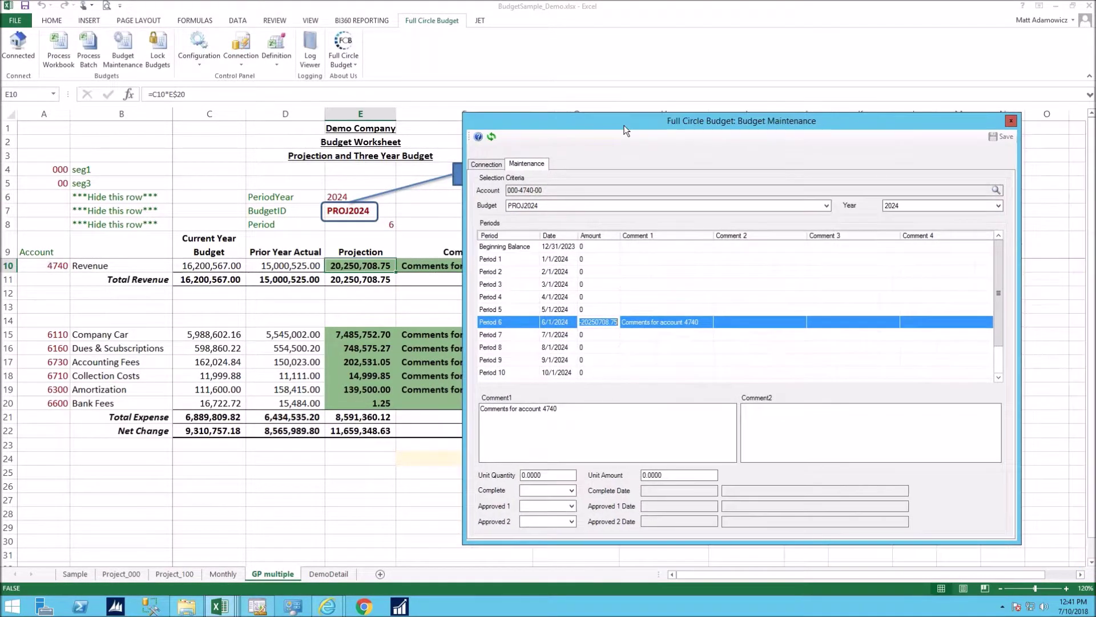
click(591, 345)
click(591, 324)
key(Tab)
text(new comments)
key(Return)
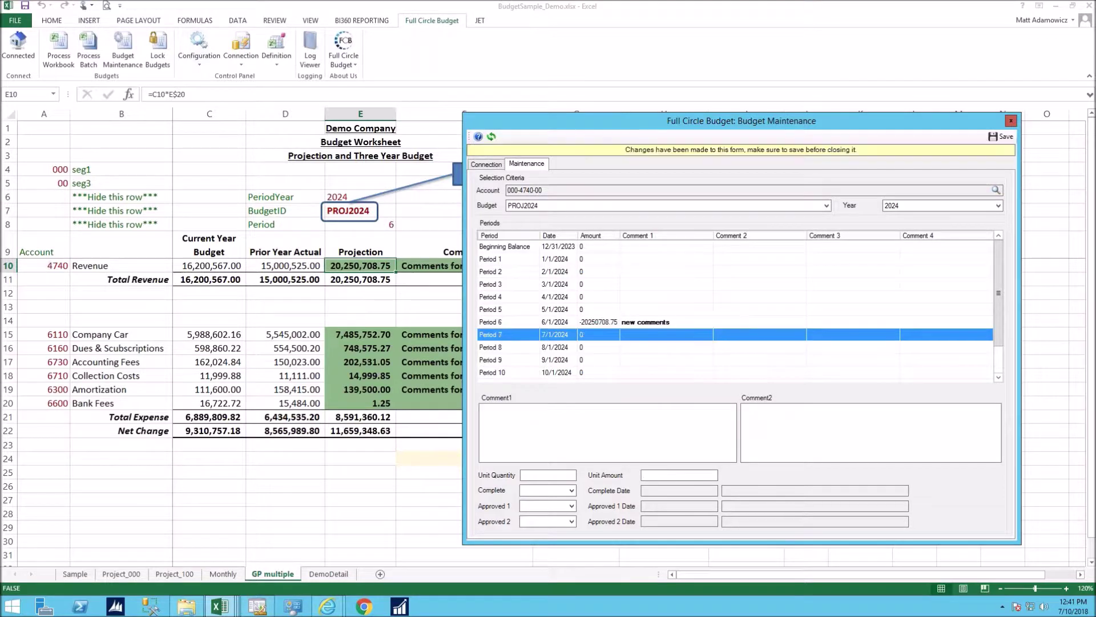
Change Period 6's amount to -3000000 and save the budget
click(619, 323)
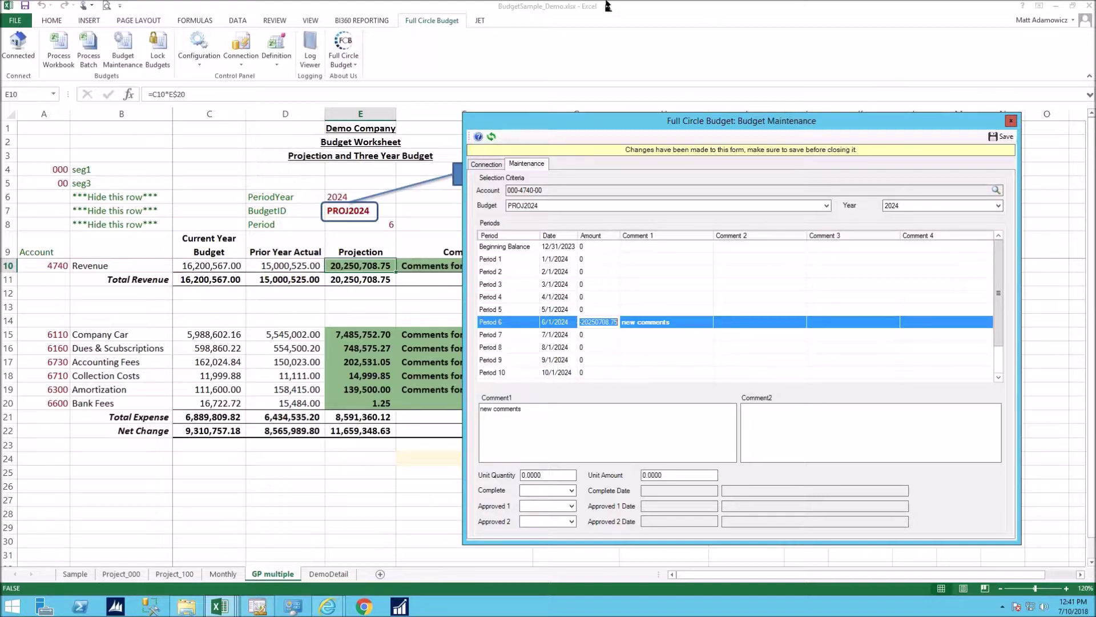
click(615, 321)
key(BackSpace)
key(BackSpace)
key(BackSpace)
key(BackSpace)
key(BackSpace)
key(BackSpace)
key(BackSpace)
key(BackSpace)
key(BackSpace)
key(BackSpace)
key(BackSpace)
text(3000000)
key(Return)
click(1006, 138)
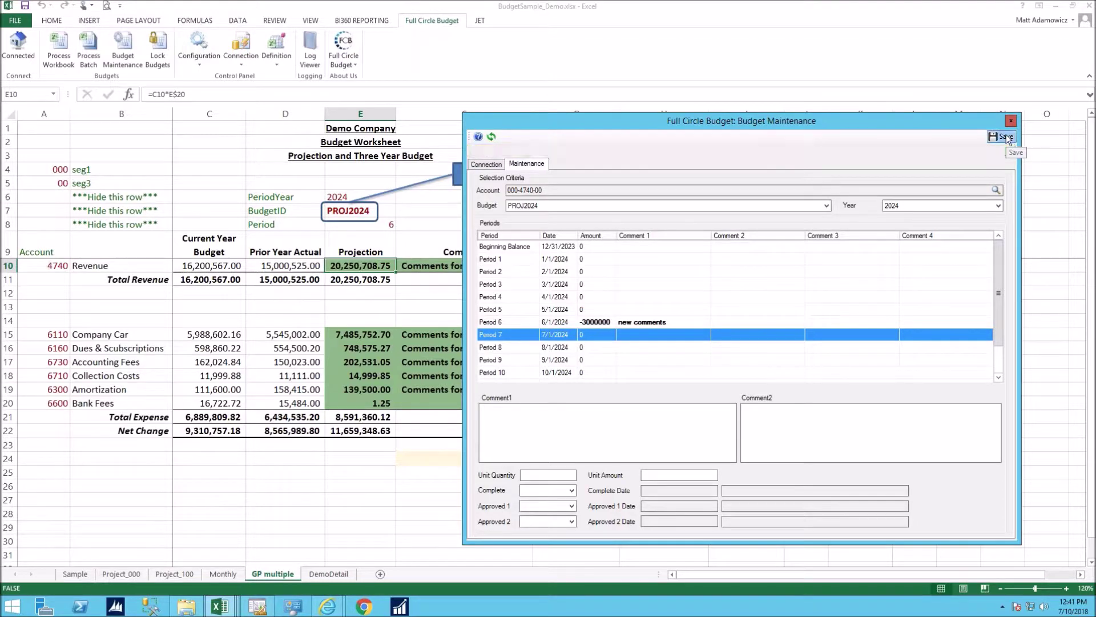
Export the budget log to a new workbook and select the latest entry's workbook, worksheet and account cells
click(1011, 122)
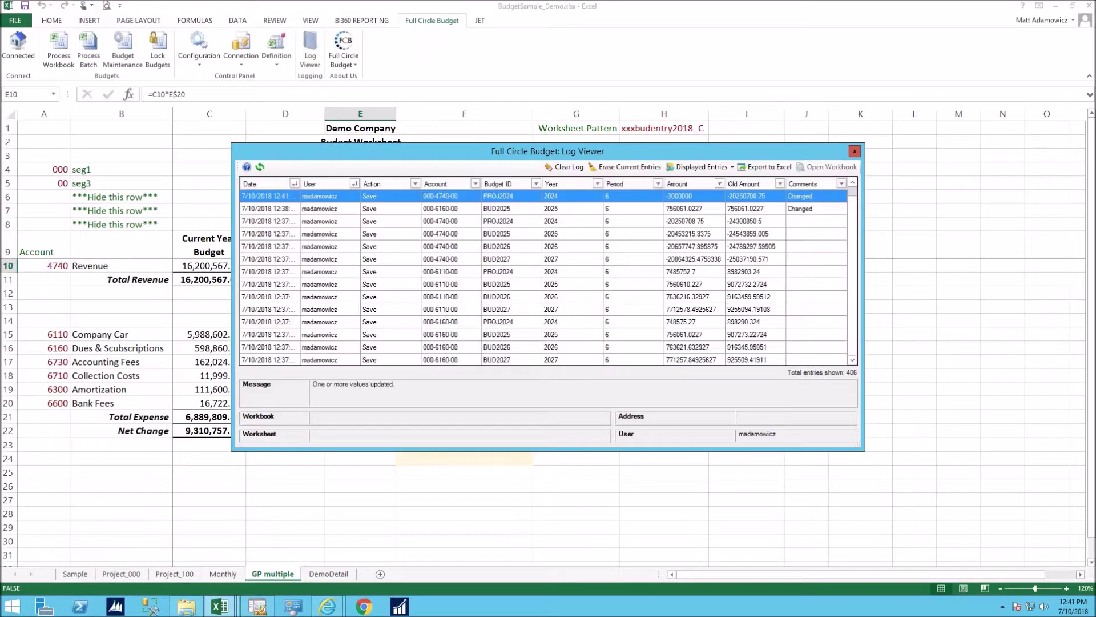
click(765, 167)
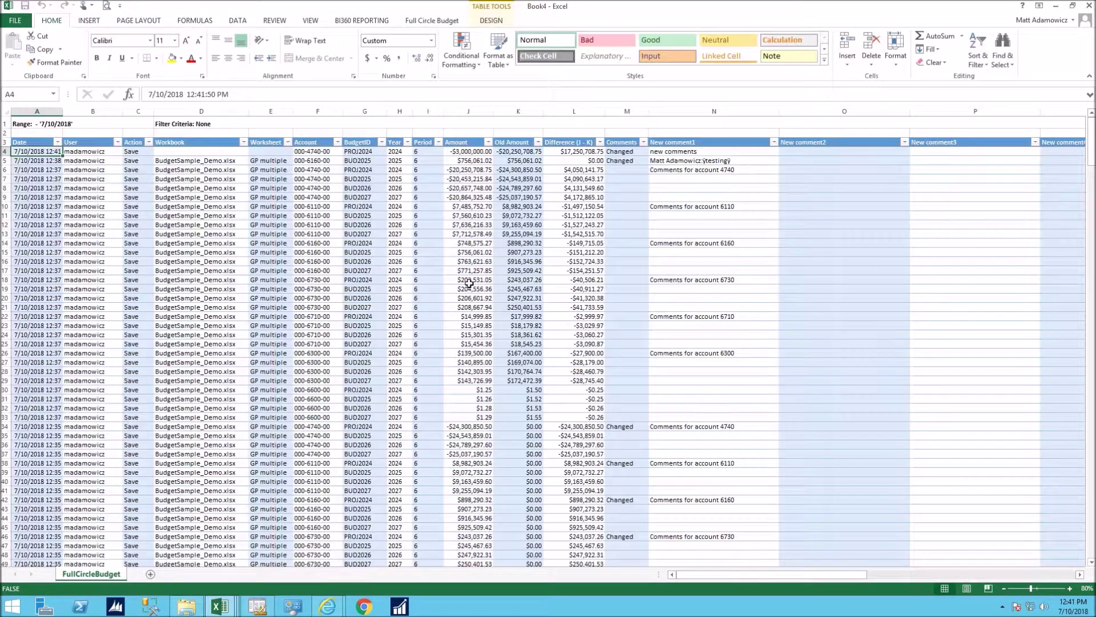
mouse_move(237, 151)
mouse_down()
mouse_move(277, 151)
mouse_move(257, 152)
mouse_up()
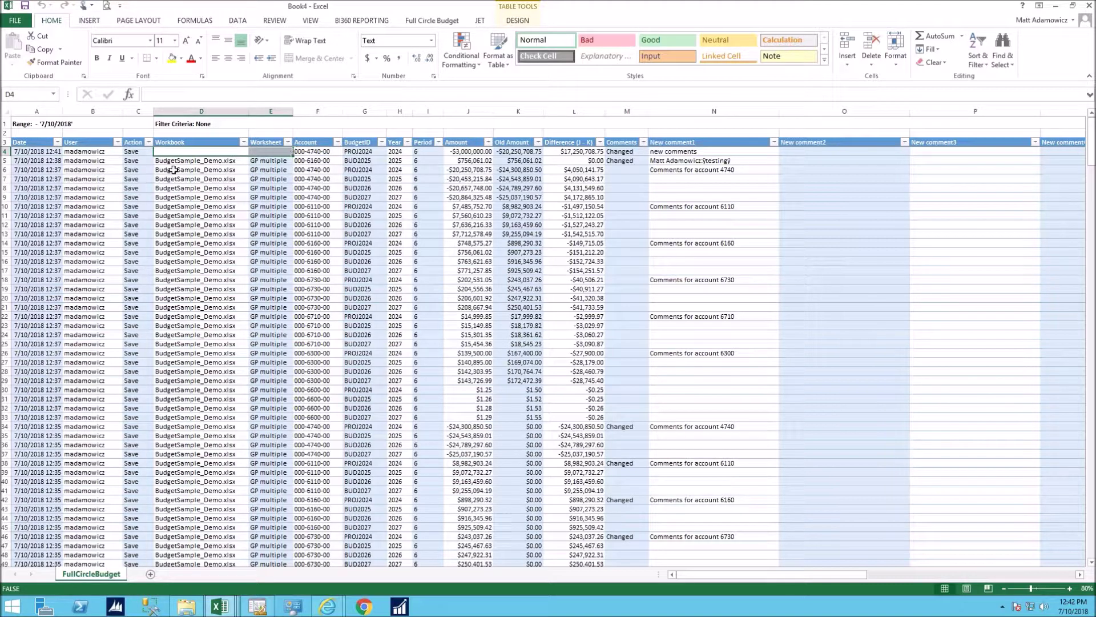
key(Right)
key(Right)
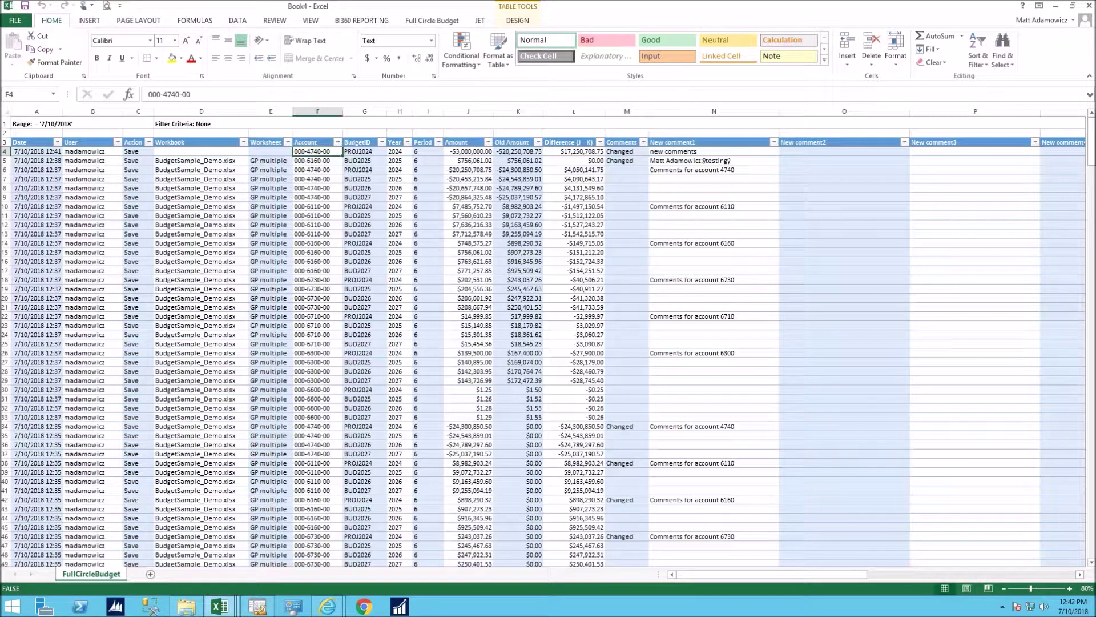
Review the entry's PROJ2024 budget ID, new and old amounts and comment, then close Book4 unsaved
click(358, 151)
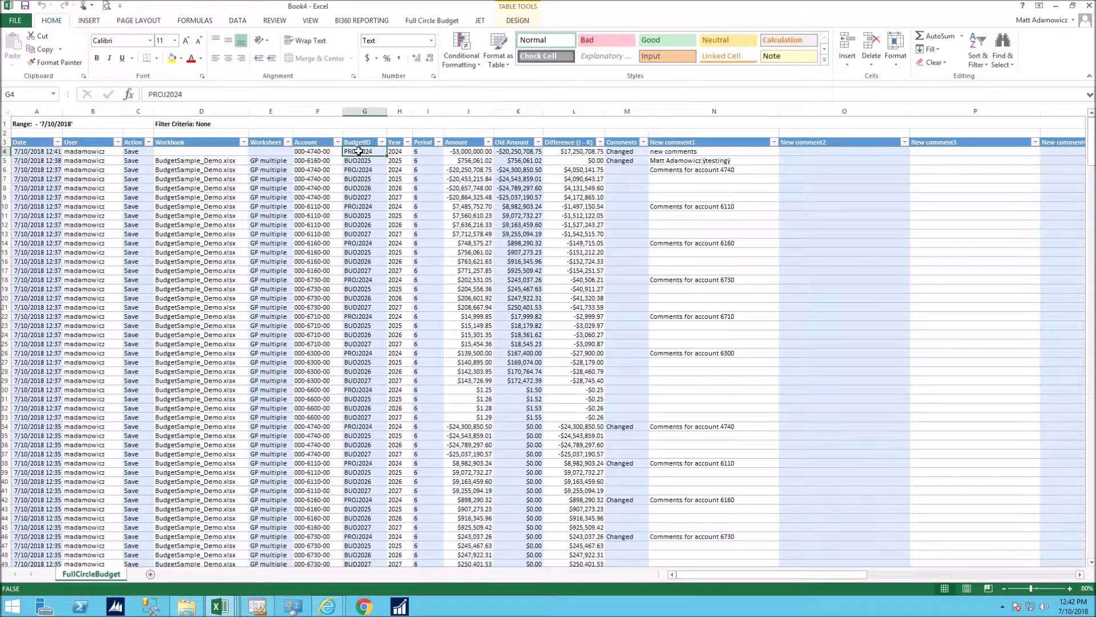
click(474, 151)
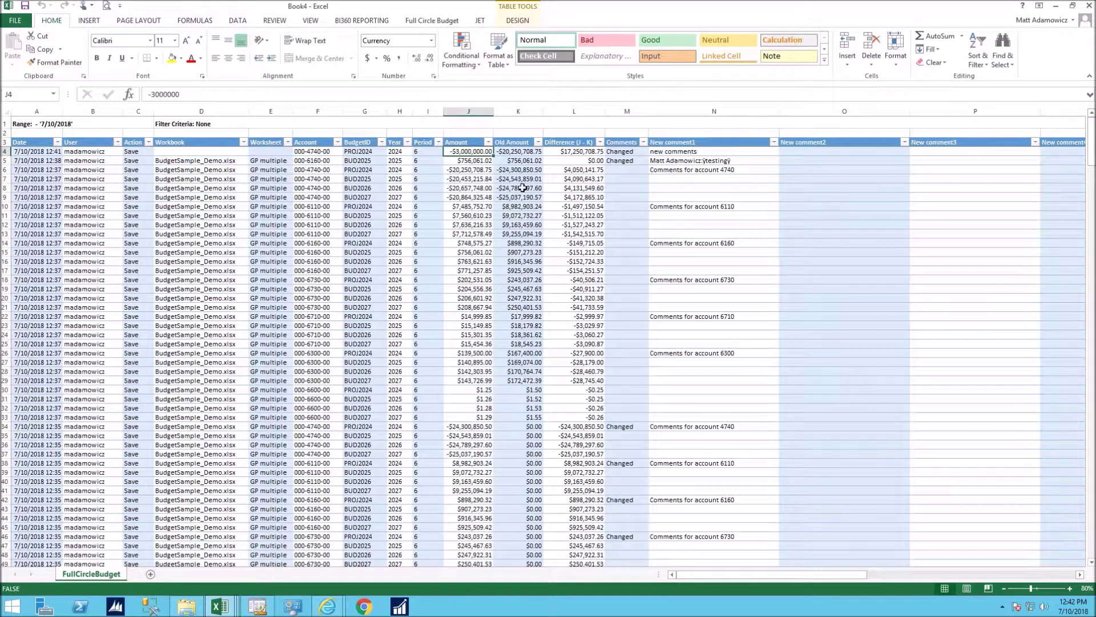
click(521, 152)
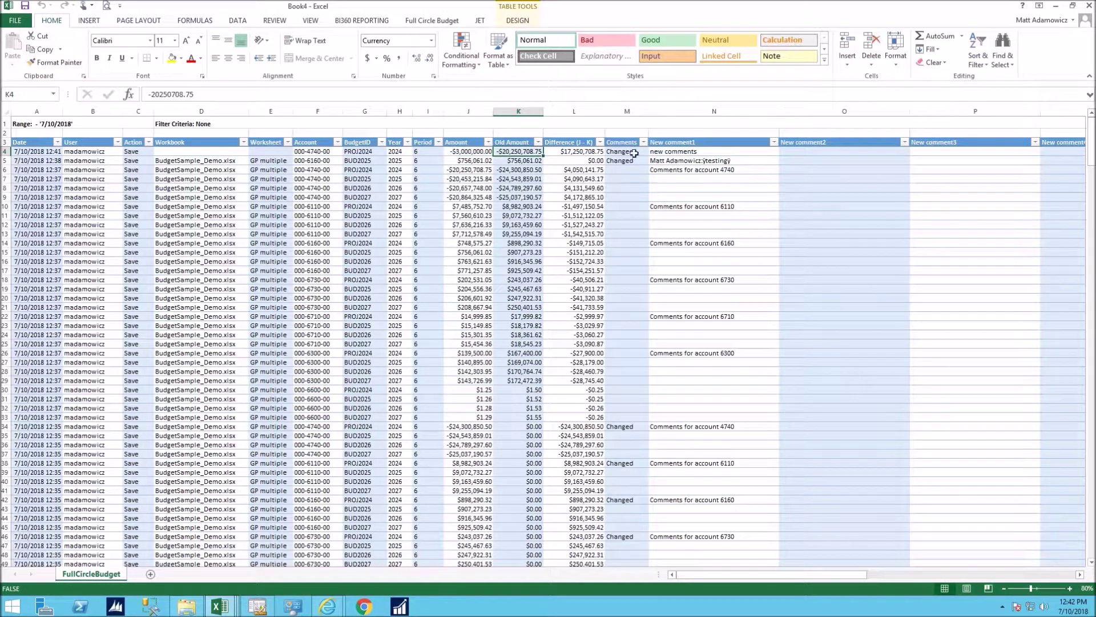
click(694, 152)
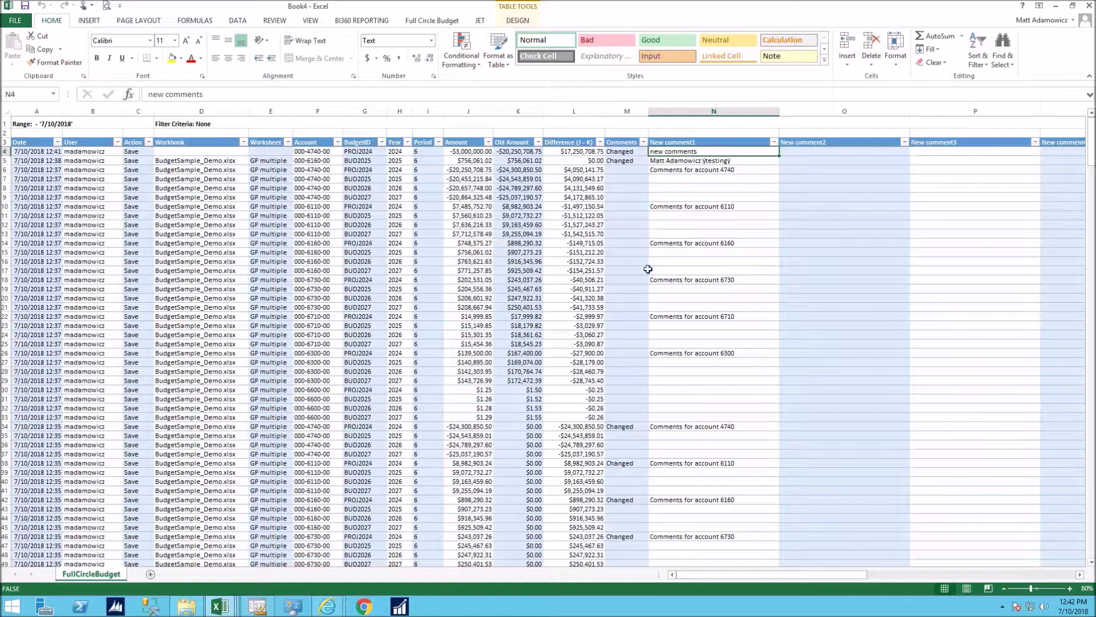
click(1088, 6)
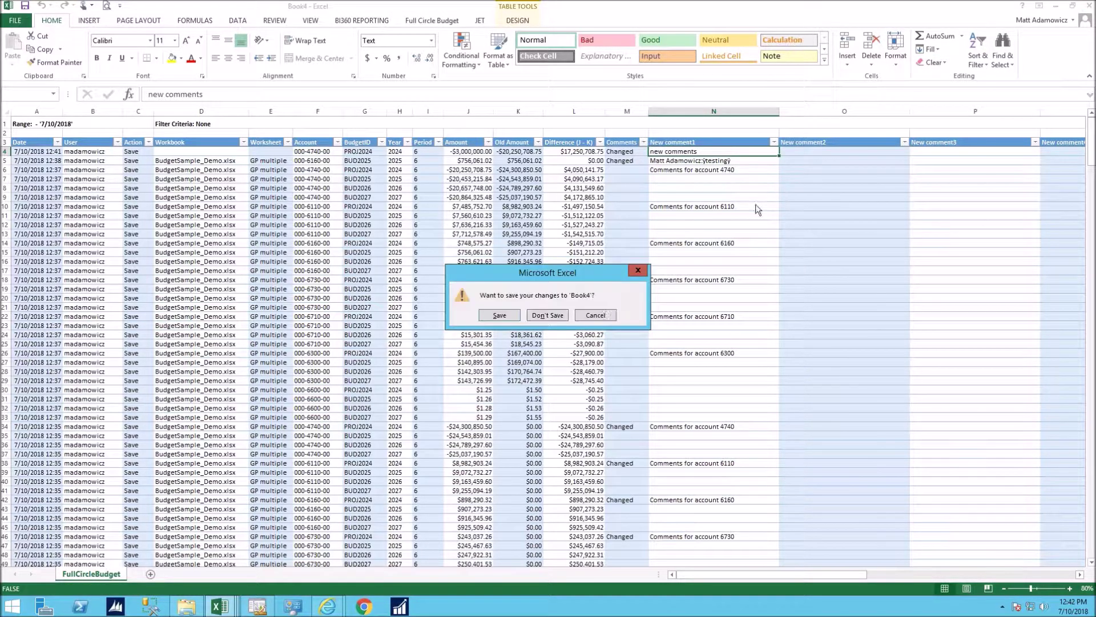
click(547, 315)
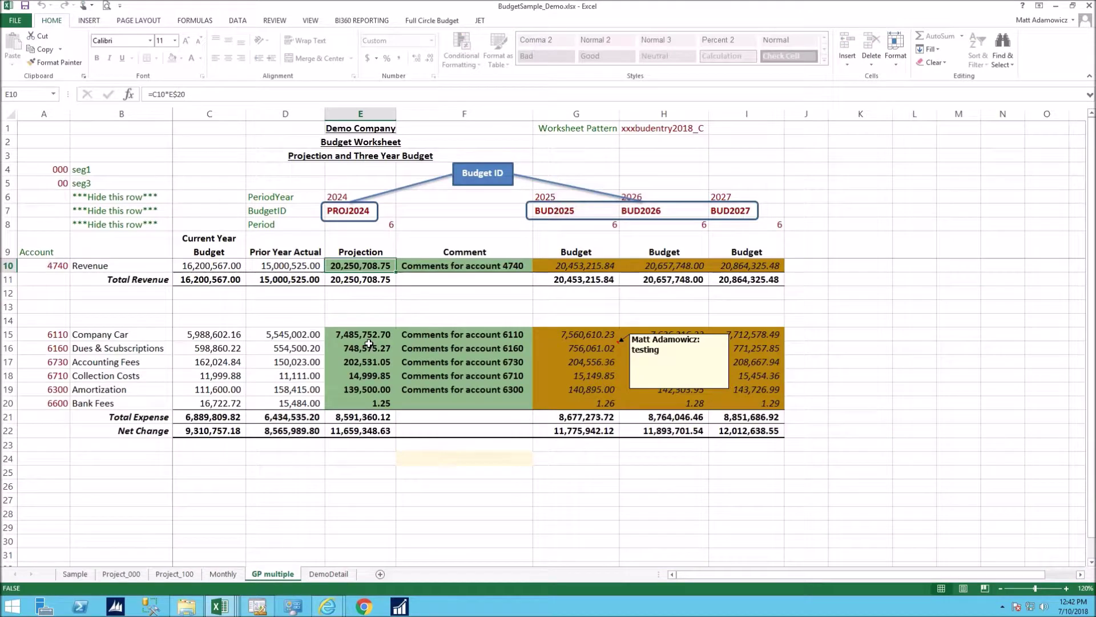
click(435, 344)
click(378, 265)
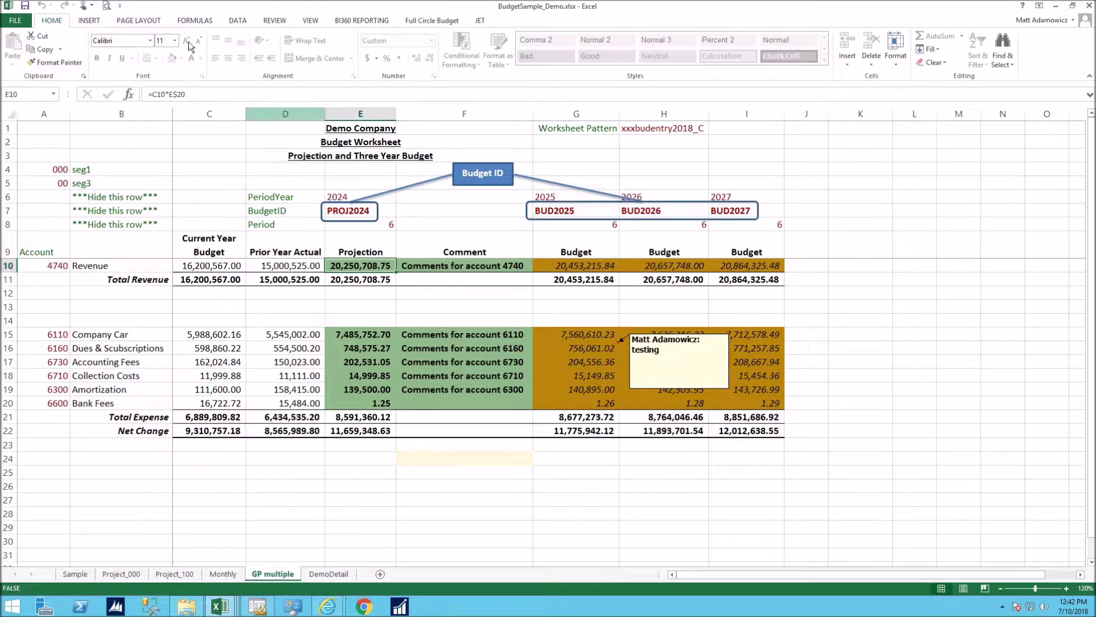
click(432, 20)
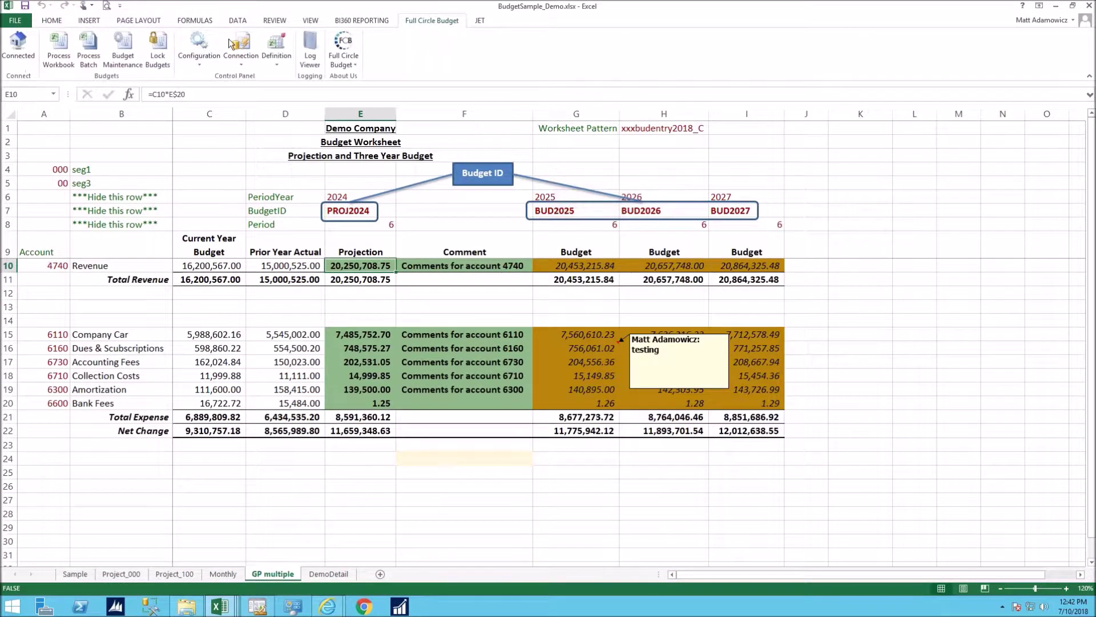
click(124, 50)
double_click(330, 293)
text(474)
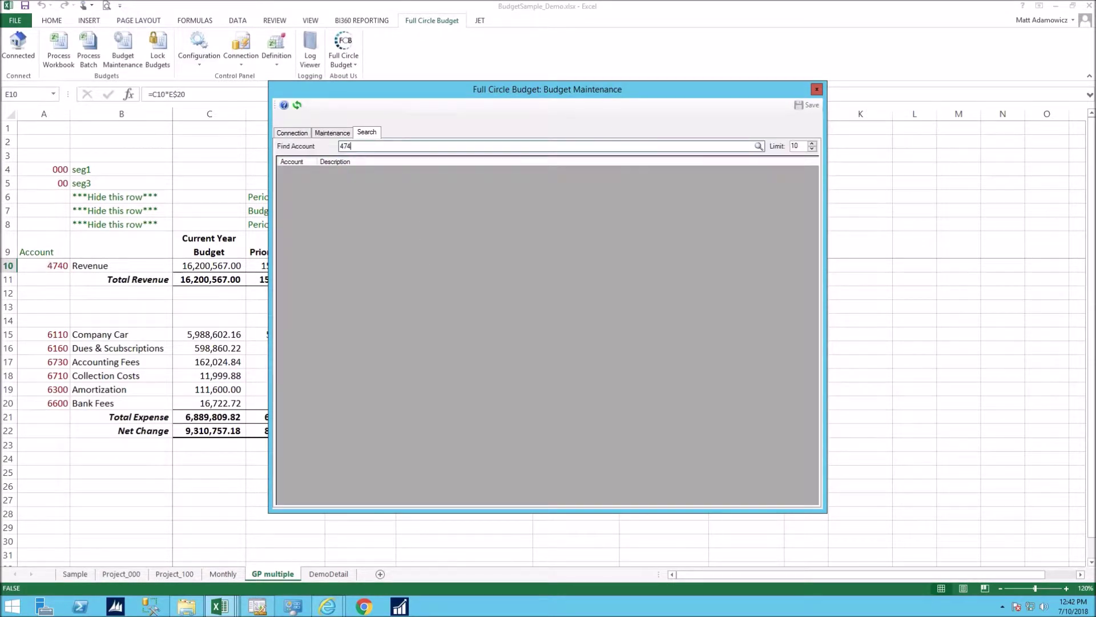
text(0)
double_click(365, 171)
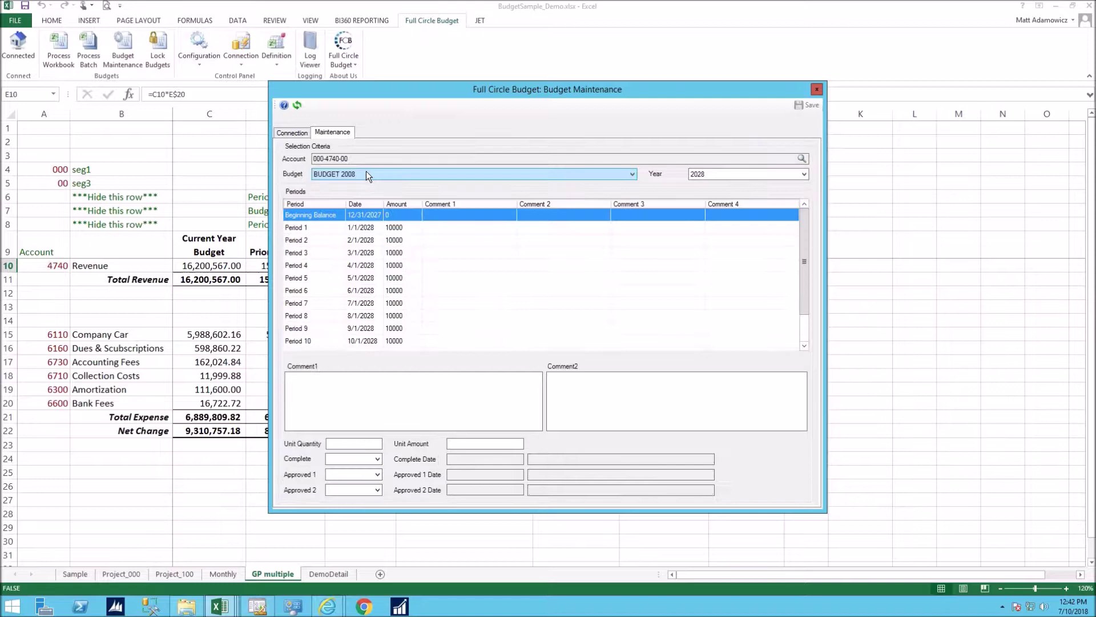
click(348, 173)
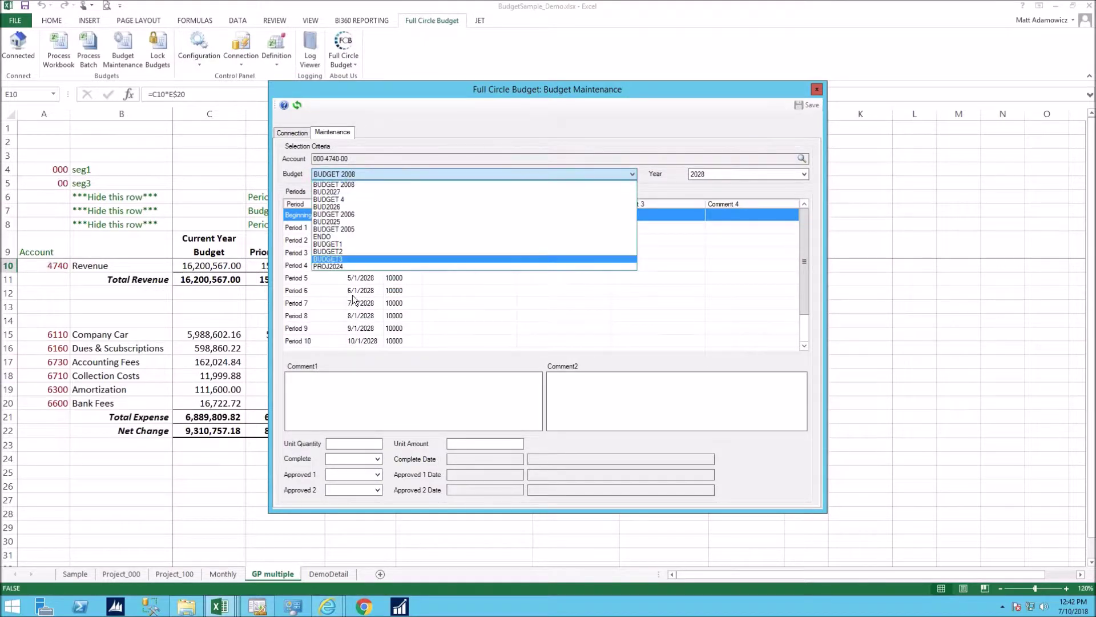
click(341, 266)
drag(475, 102, 615, 121)
click(547, 310)
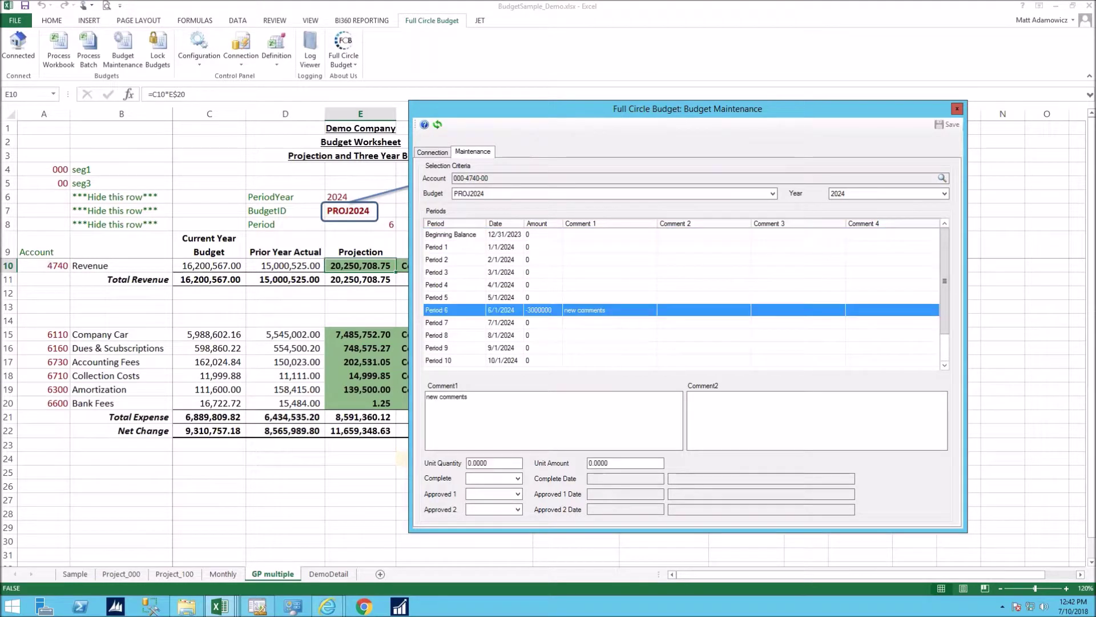
click(595, 310)
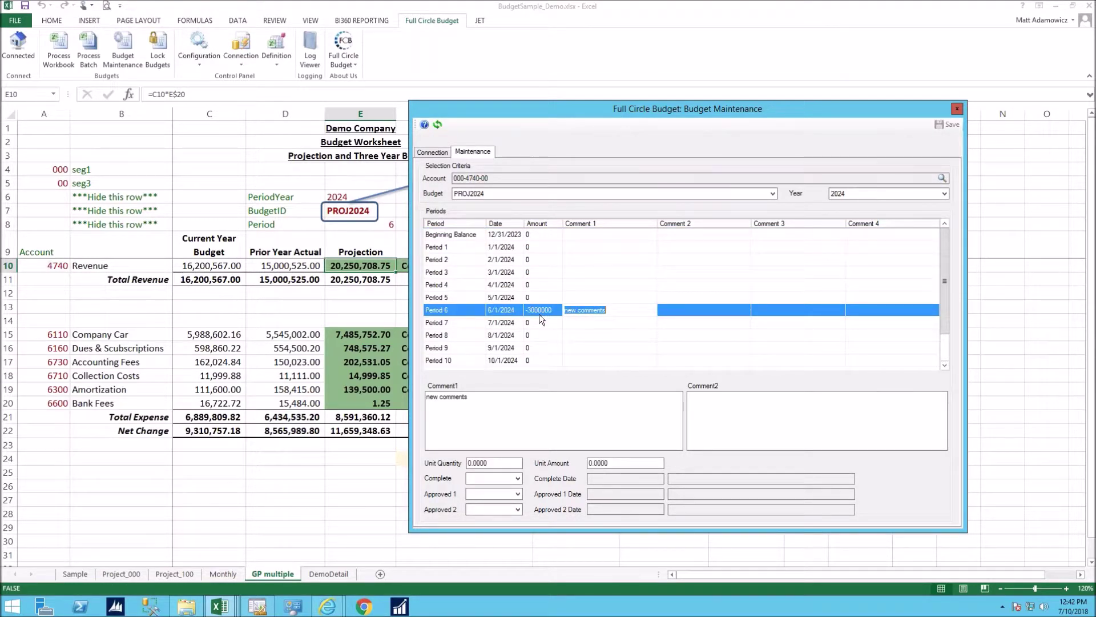
click(958, 110)
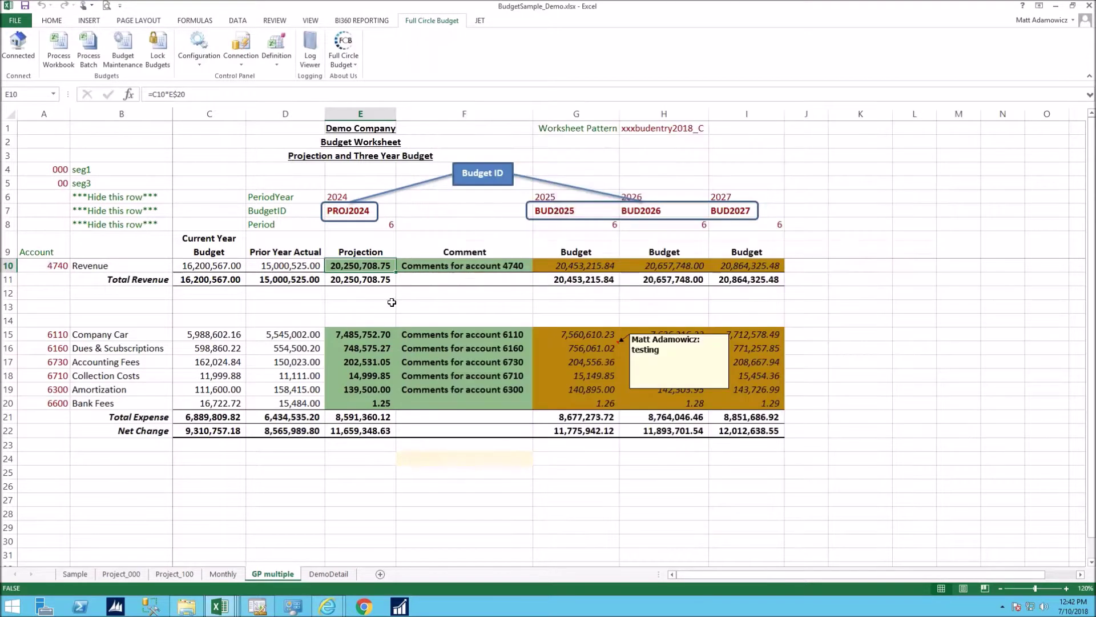
click(414, 347)
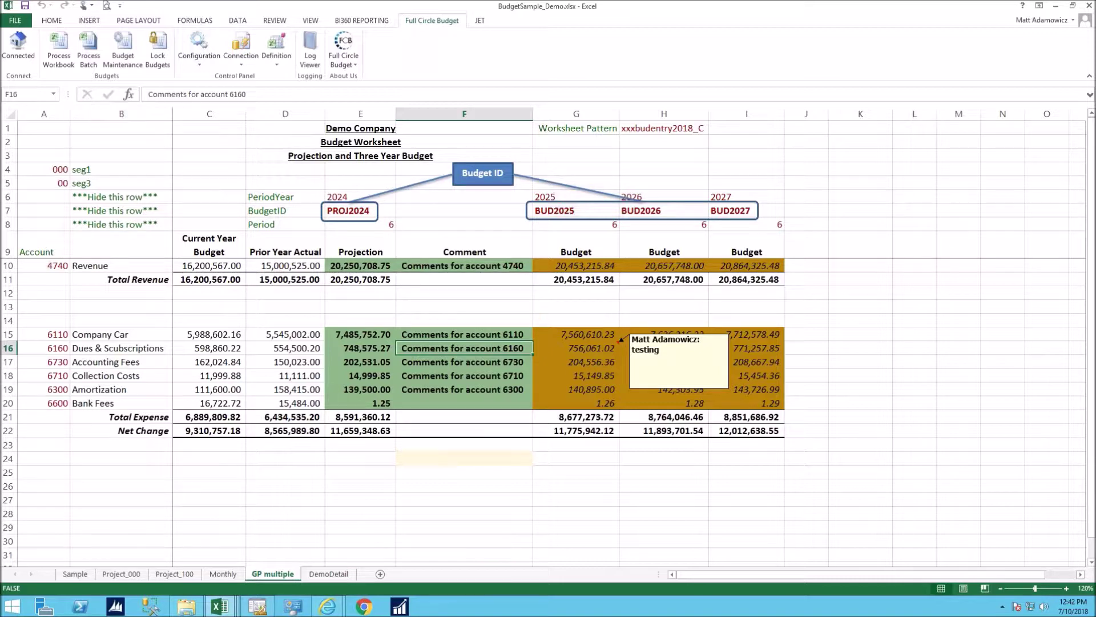
Look at the DHI Budget Detail Format definition in the lock list, then close it without locking
click(163, 55)
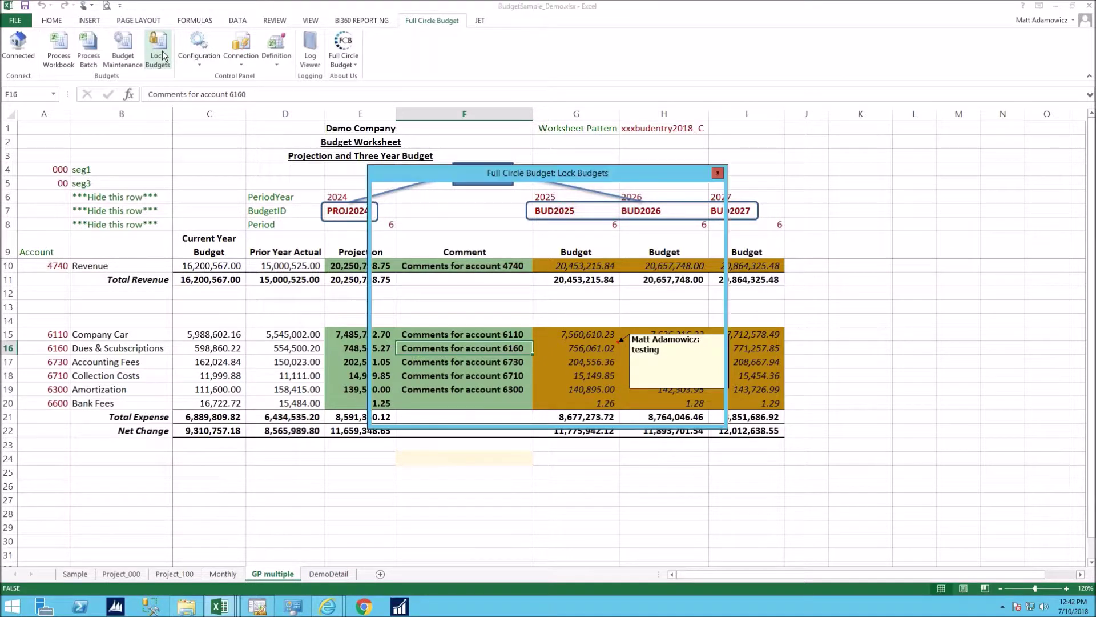
drag(547, 262, 551, 221)
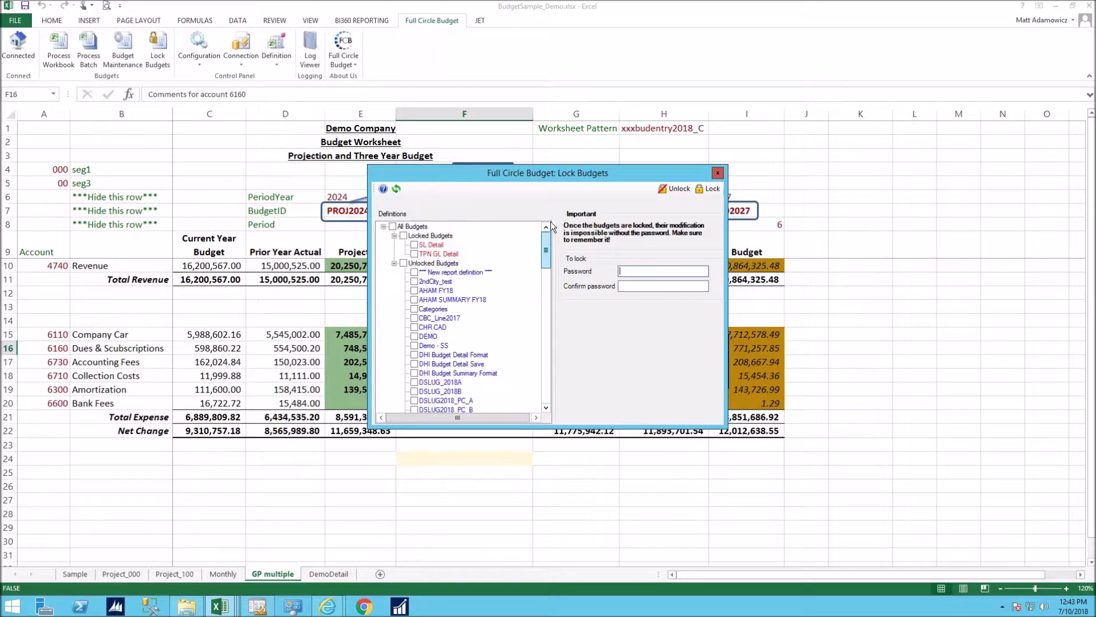
click(428, 356)
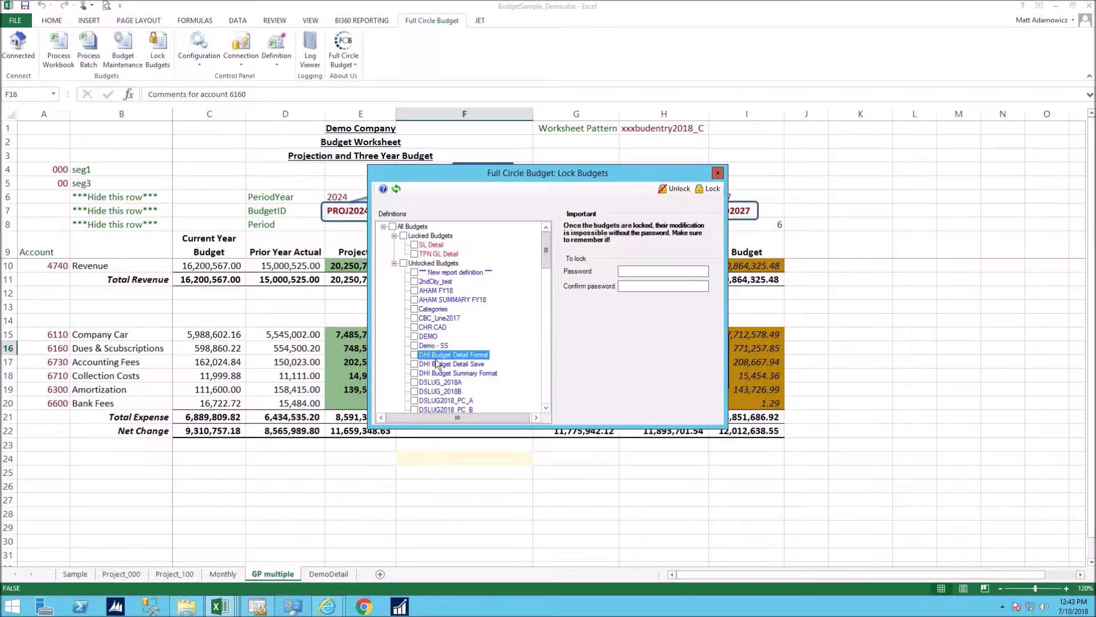
click(718, 173)
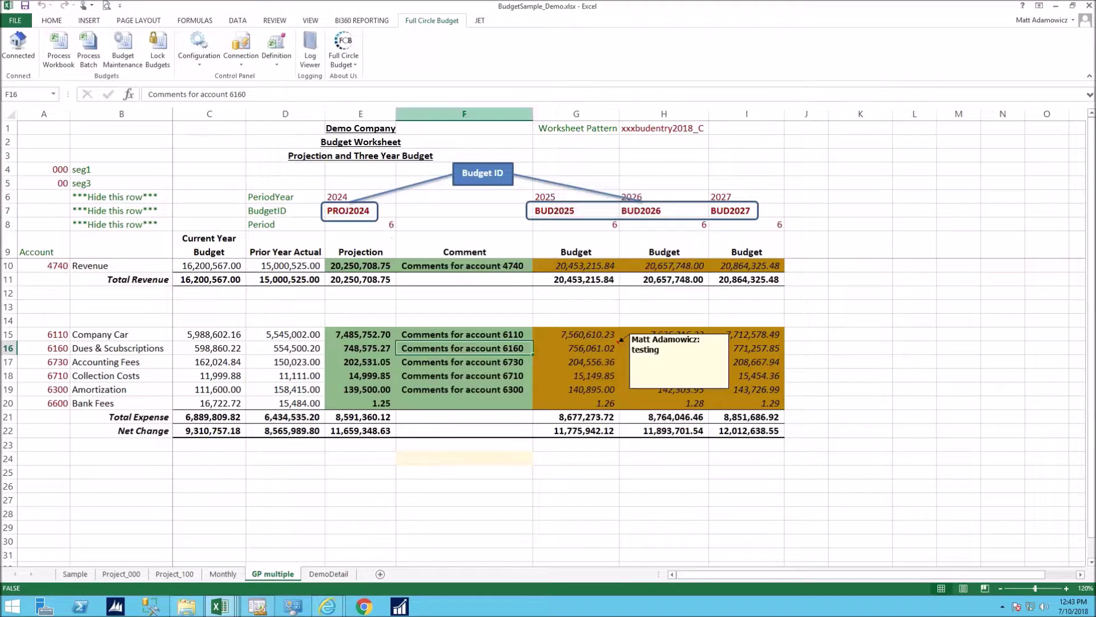
click(346, 388)
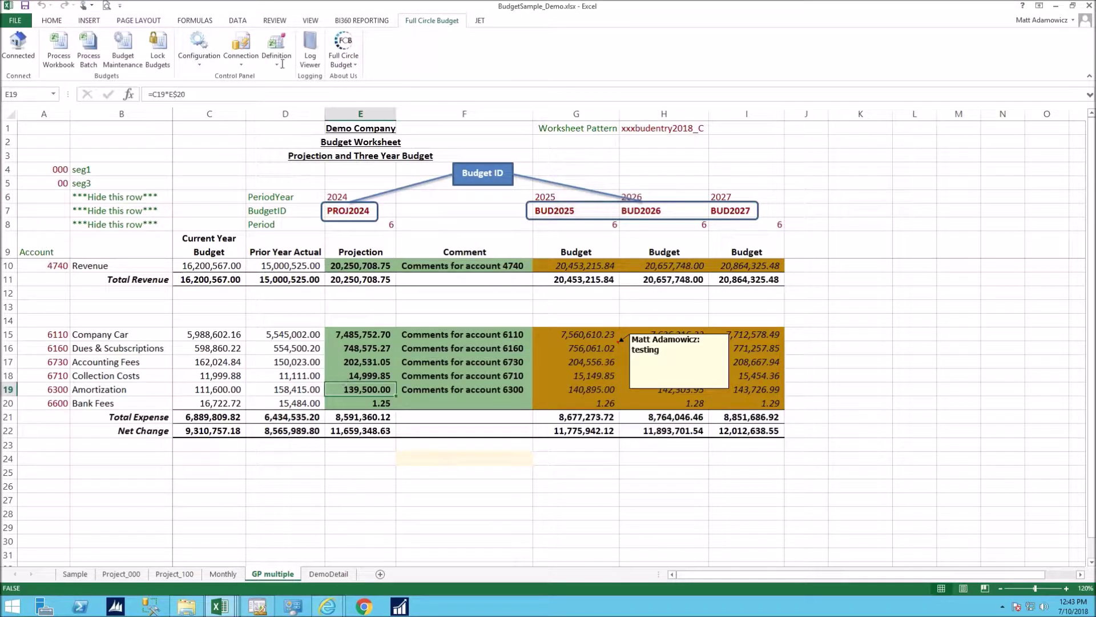
Mark the GP Multi2 definition for locking in Lock Budgets
scroll(390, 108, down, 3)
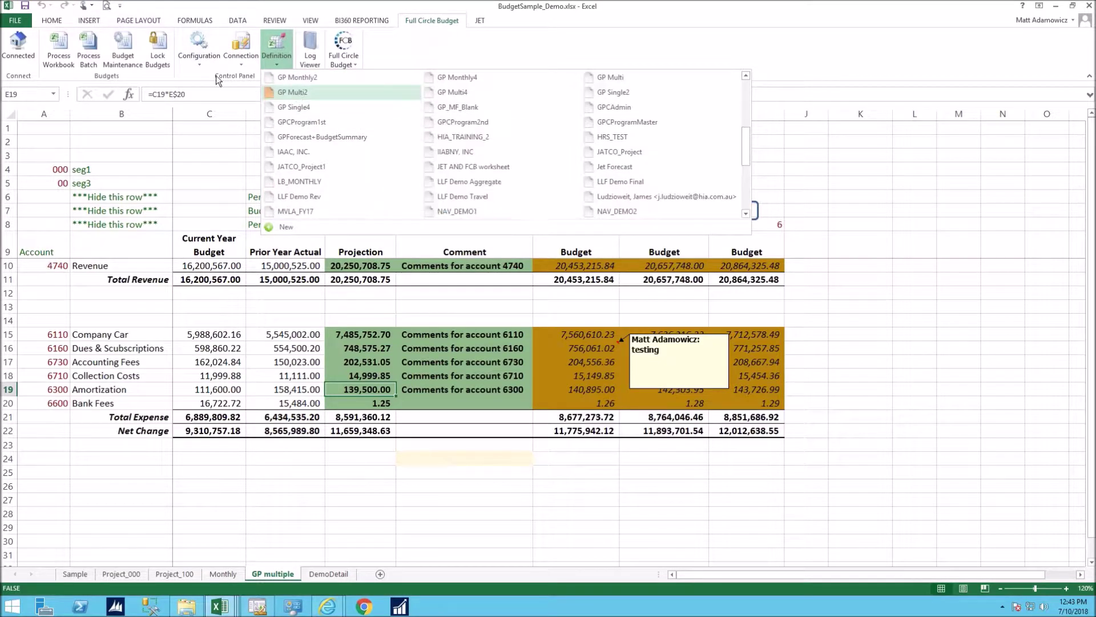
click(156, 48)
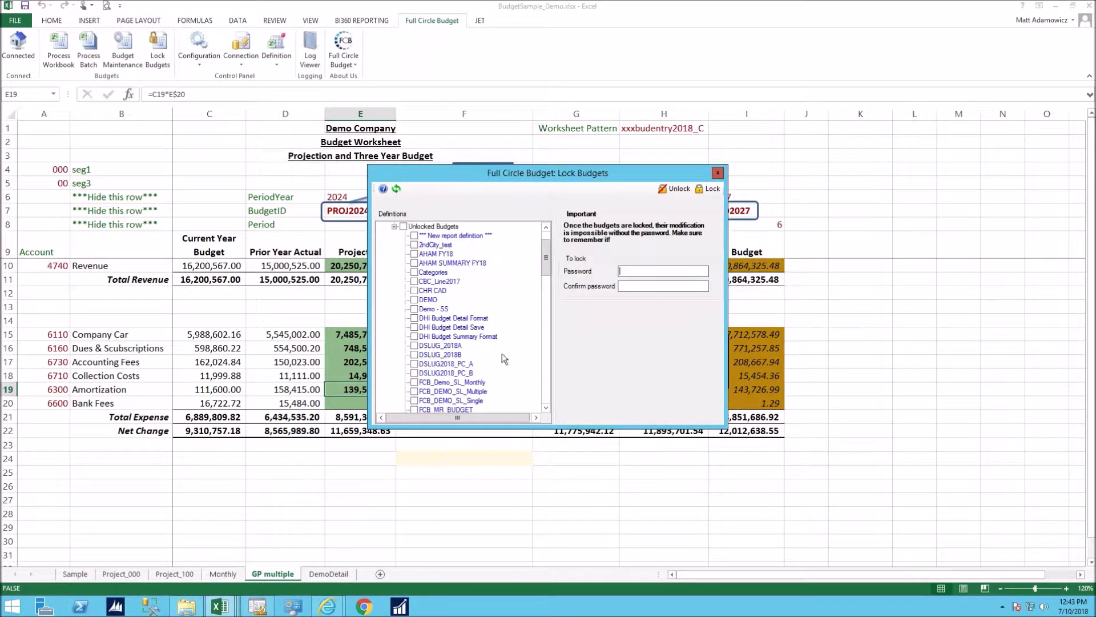
click(546, 372)
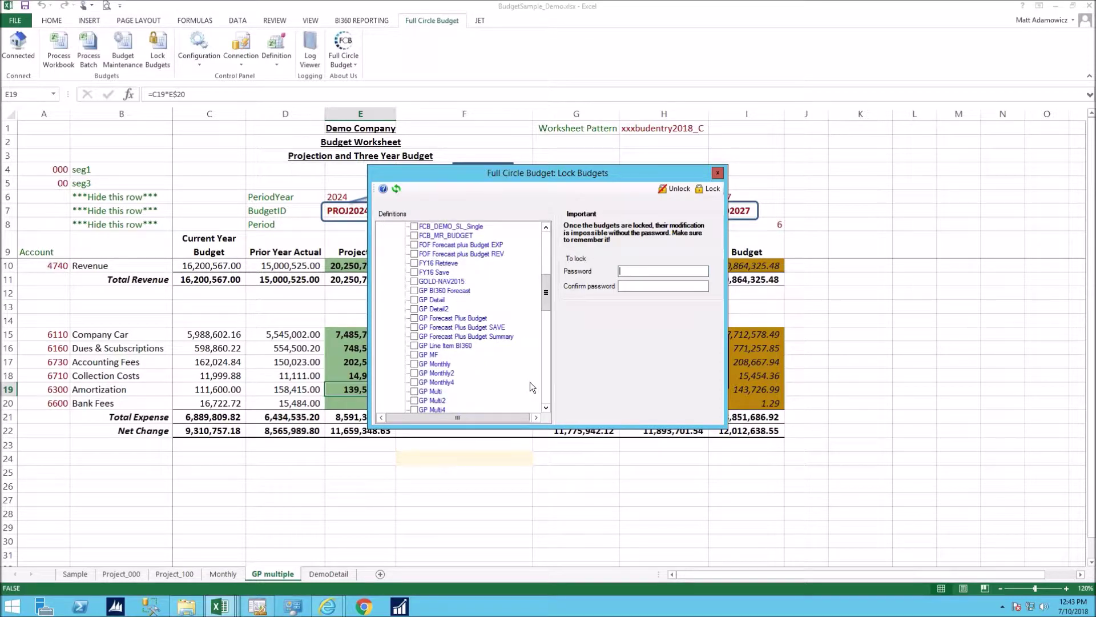
click(432, 400)
click(414, 401)
Lock GP Multi2 with an entered and confirmed password, then close the lock window
click(647, 268)
text(1rd)
key(Tab)
text(p)
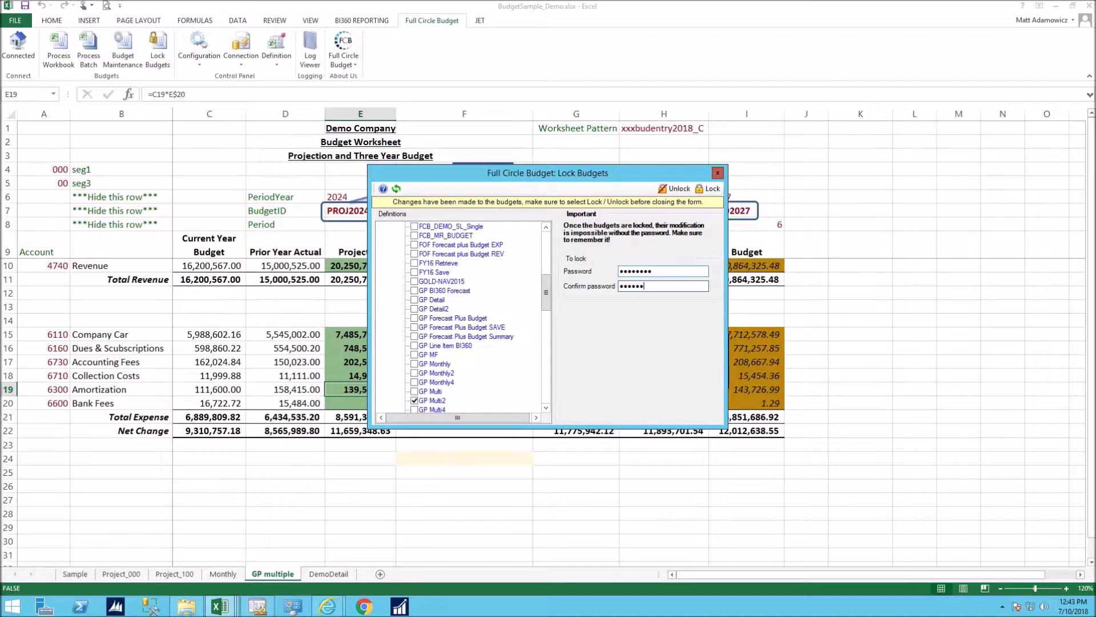
text(assword)
click(709, 189)
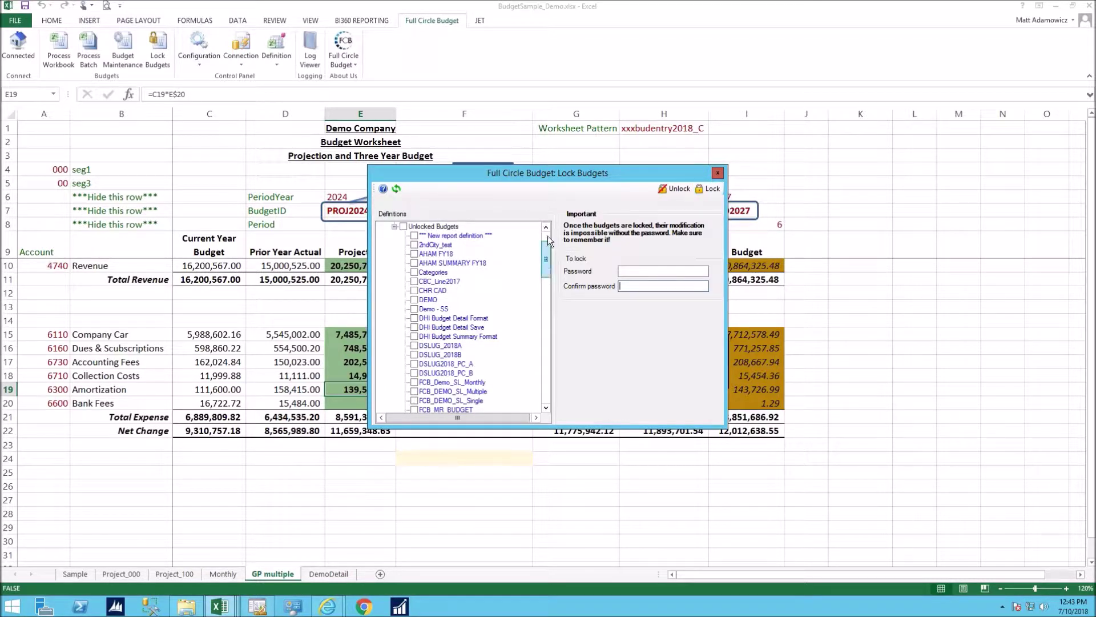
click(546, 235)
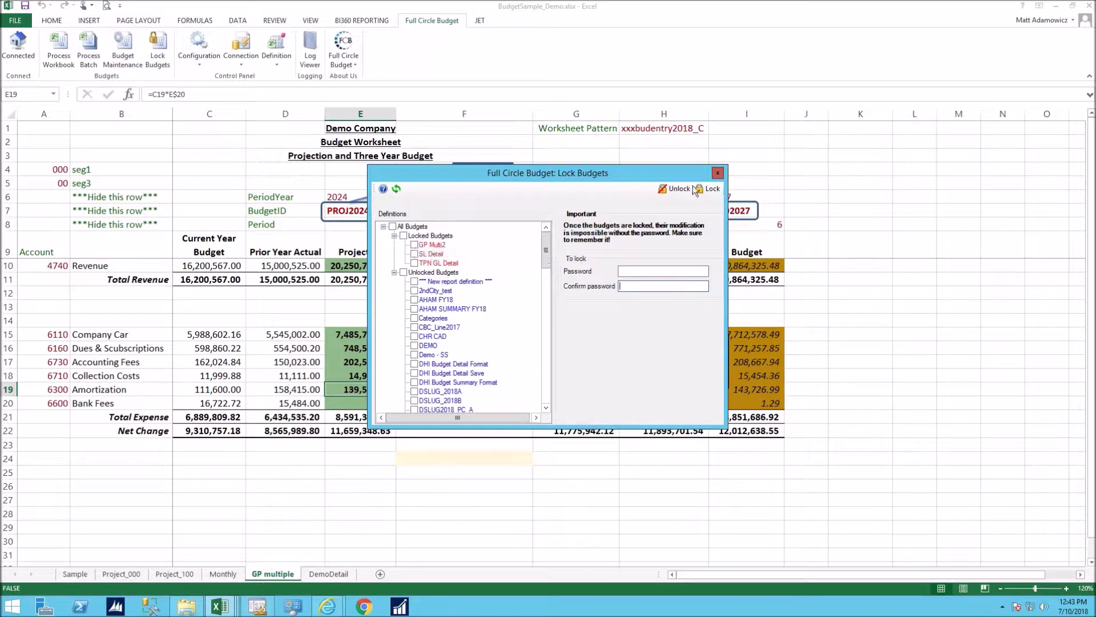
click(717, 173)
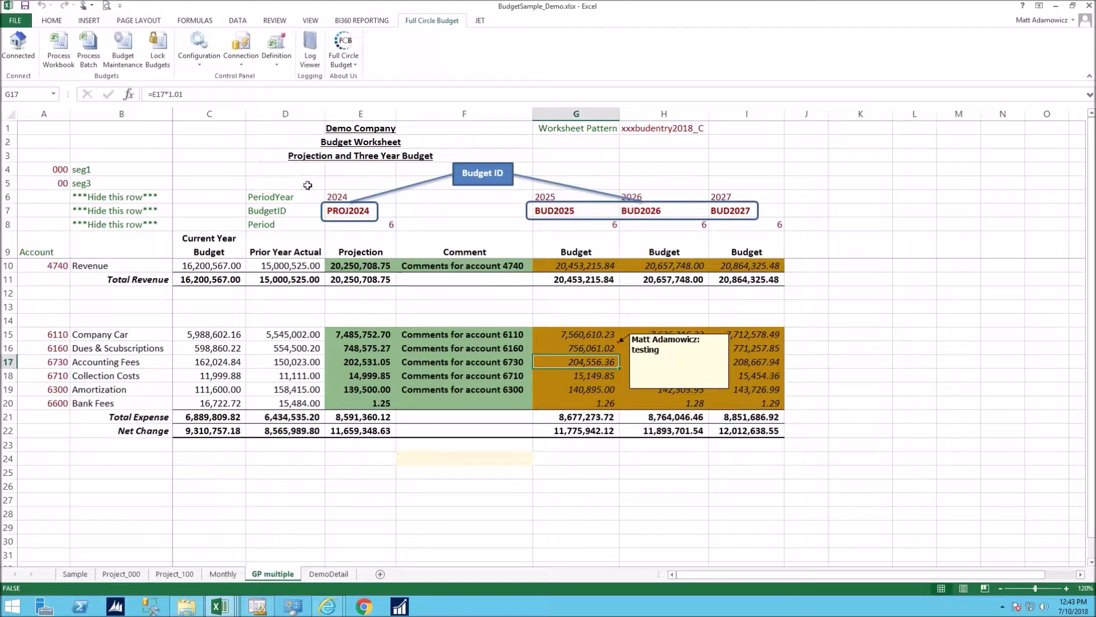
Enter 1.50 as the Bank Fees projection in E20
click(361, 401)
text(1.5)
key(Return)
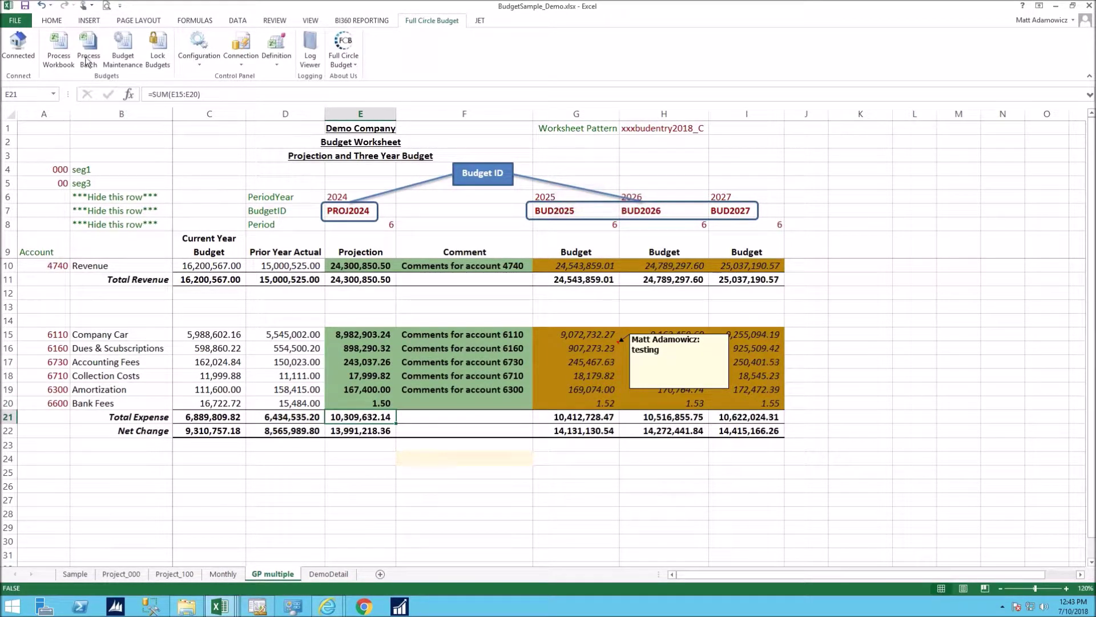
Process the locked GP multiple sheet, retrying the sheet password after a rejection, and dismiss the results log
click(60, 49)
click(650, 176)
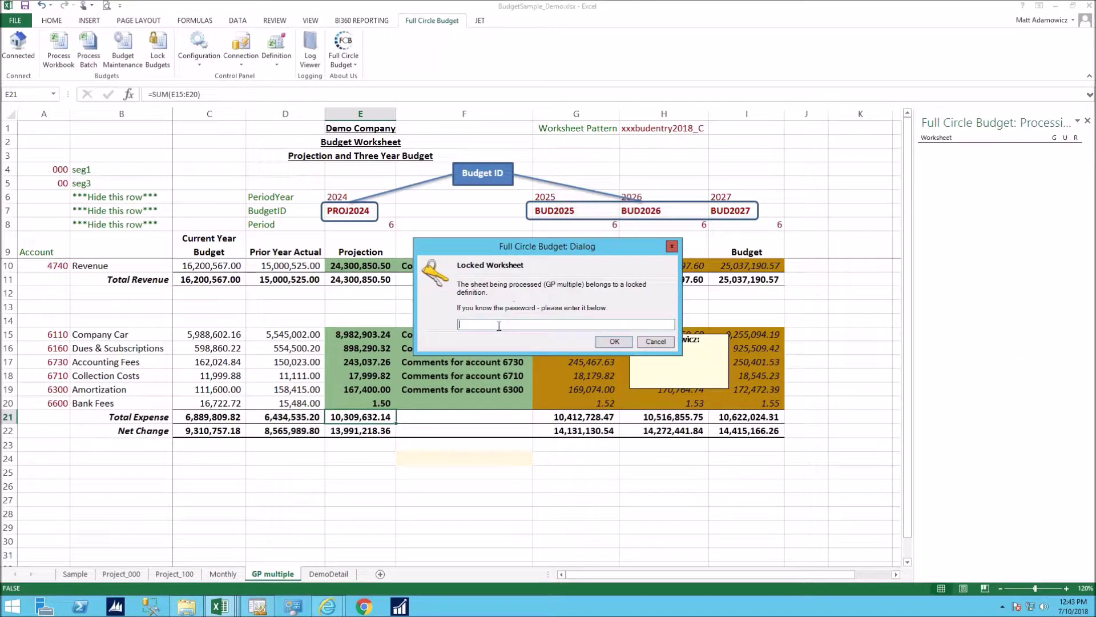
text(password)
click(614, 341)
click(614, 341)
text(p)
key(Return)
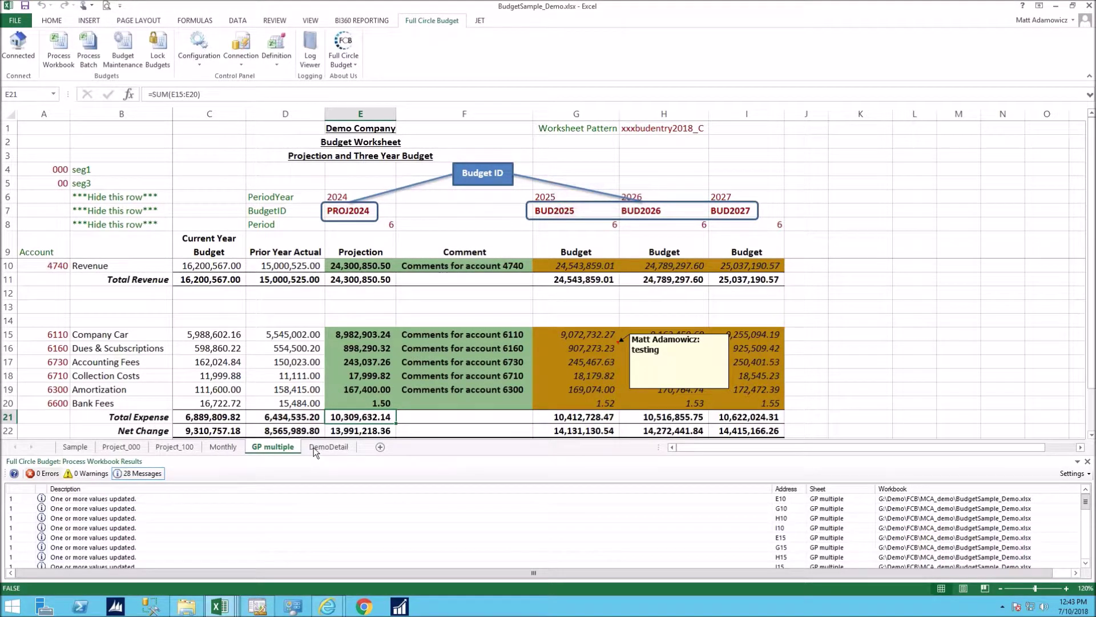
click(1087, 461)
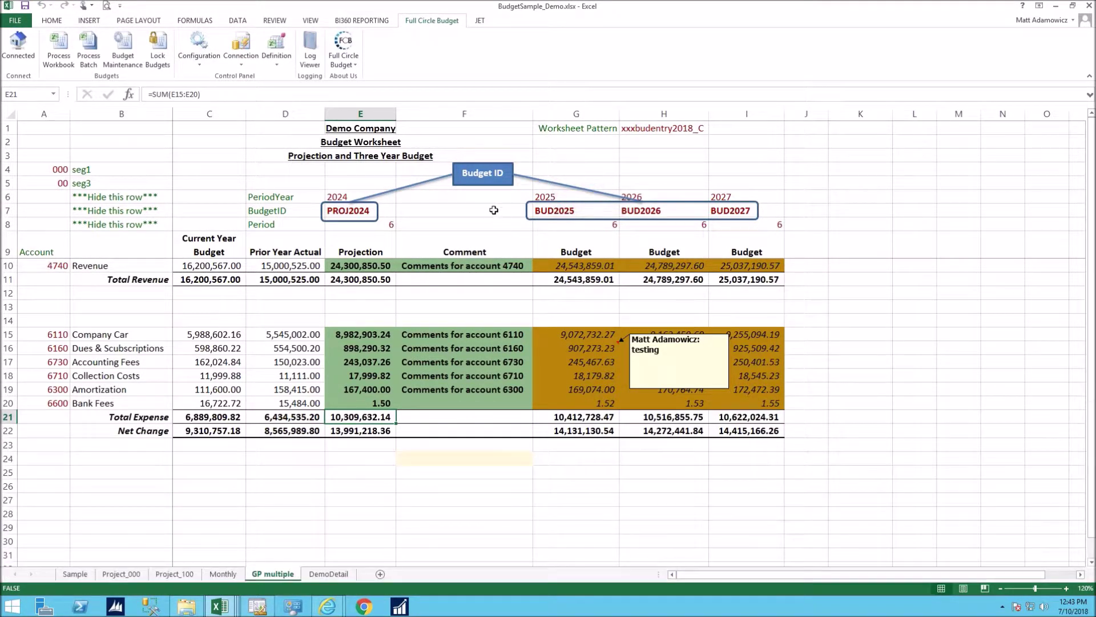
click(278, 47)
scroll(355, 167, down, 3)
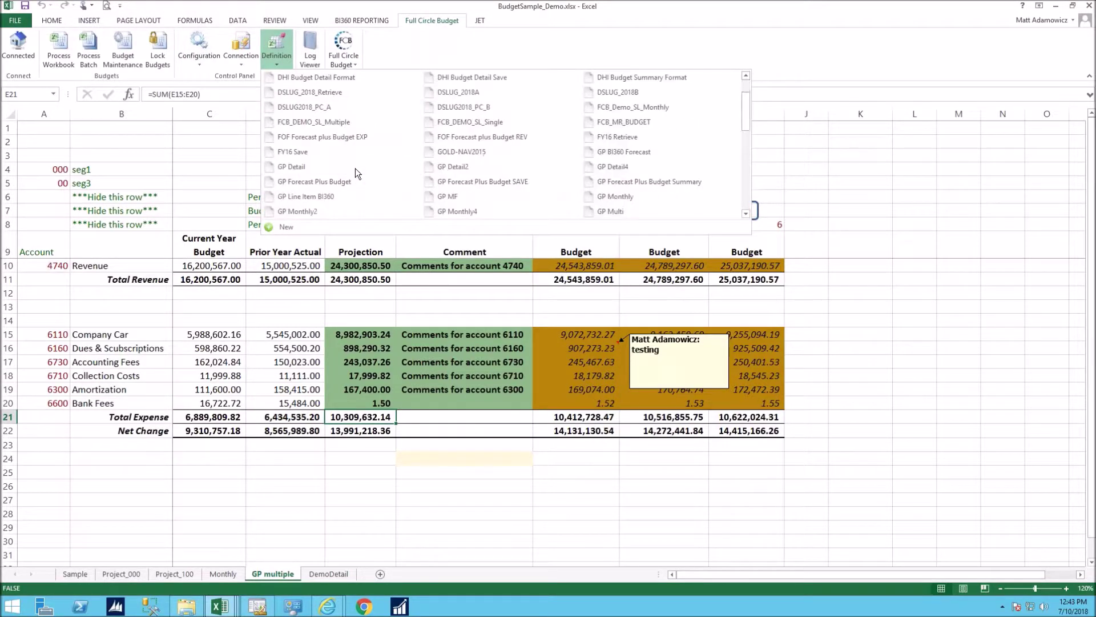
click(292, 137)
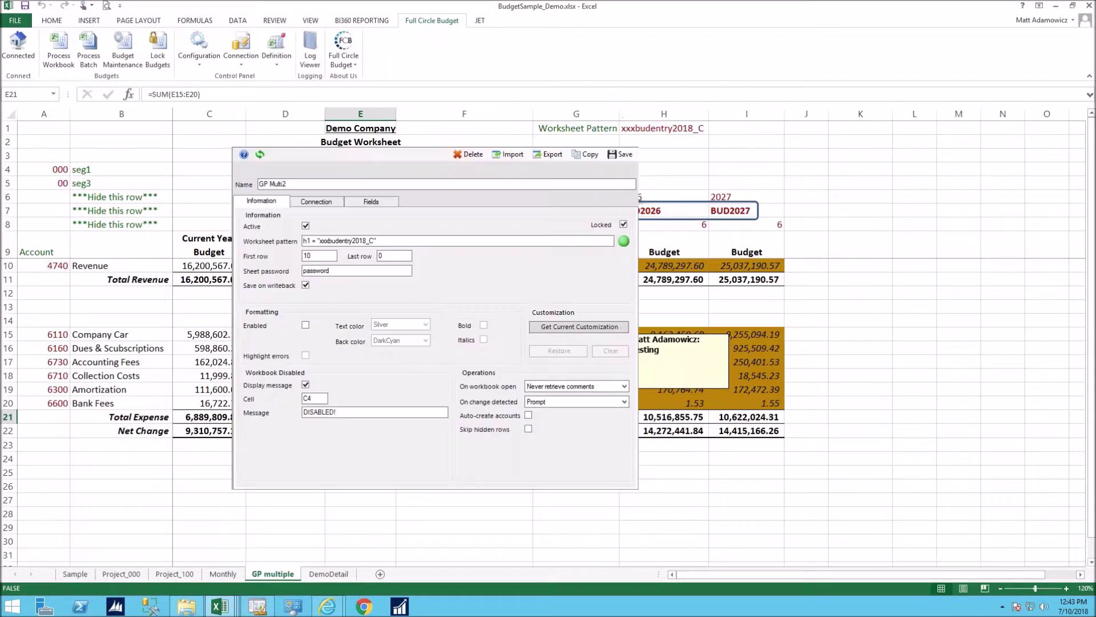
click(306, 226)
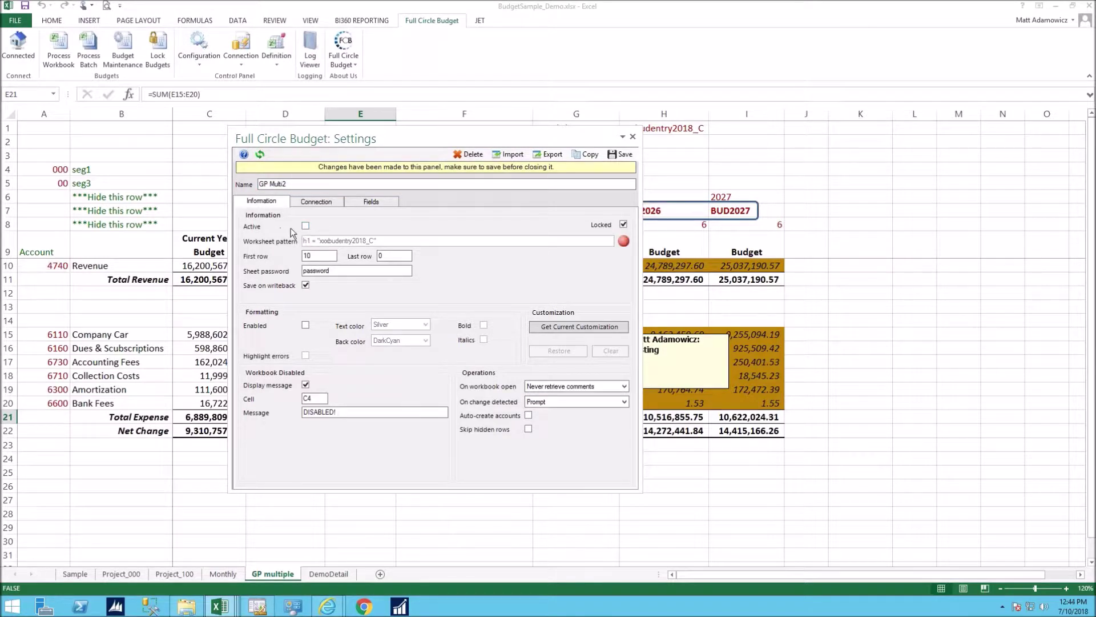
click(621, 154)
click(633, 136)
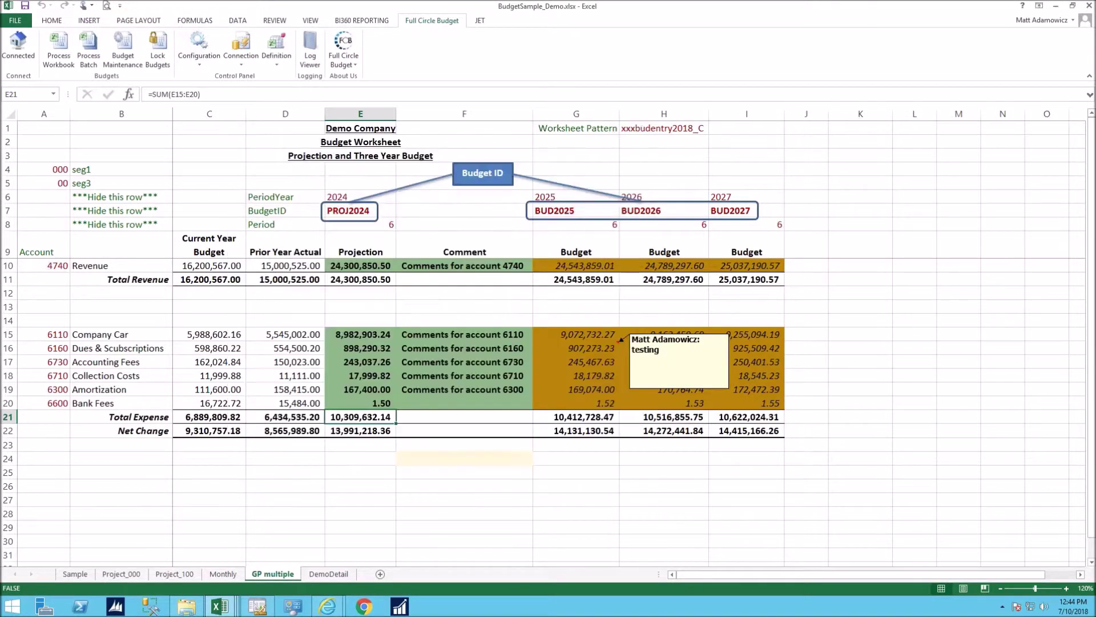
click(275, 42)
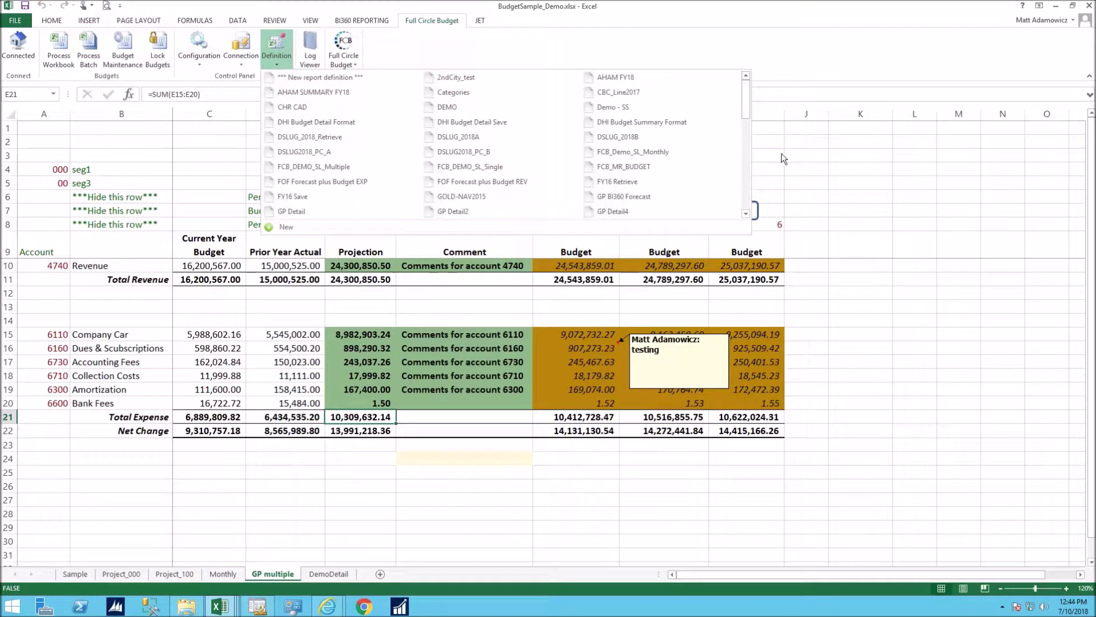
click(746, 152)
drag(746, 146, 751, 97)
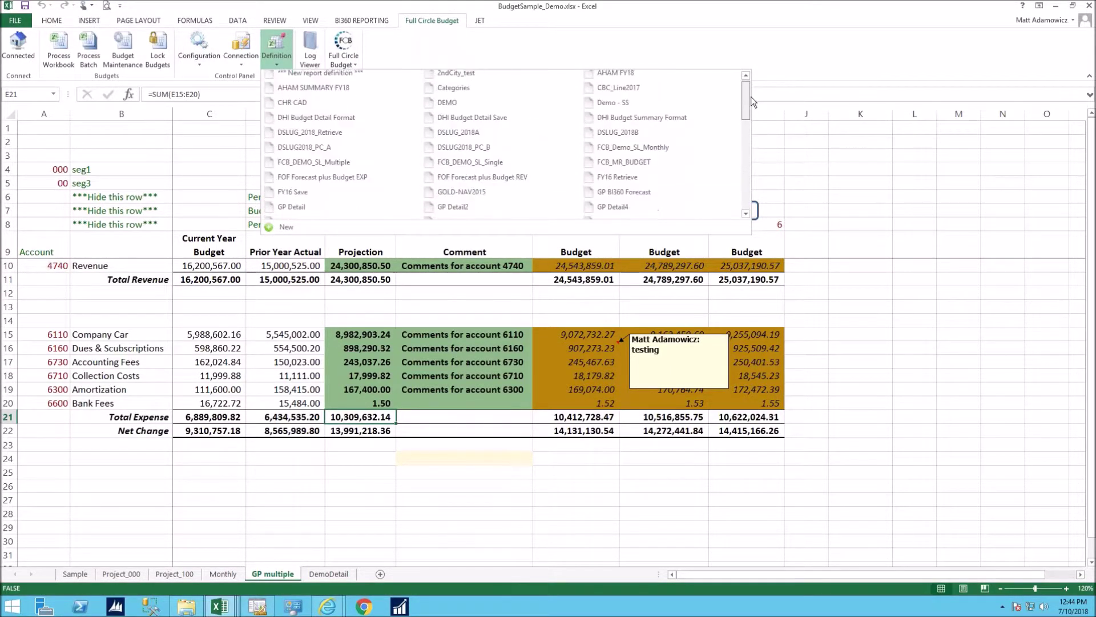
click(783, 50)
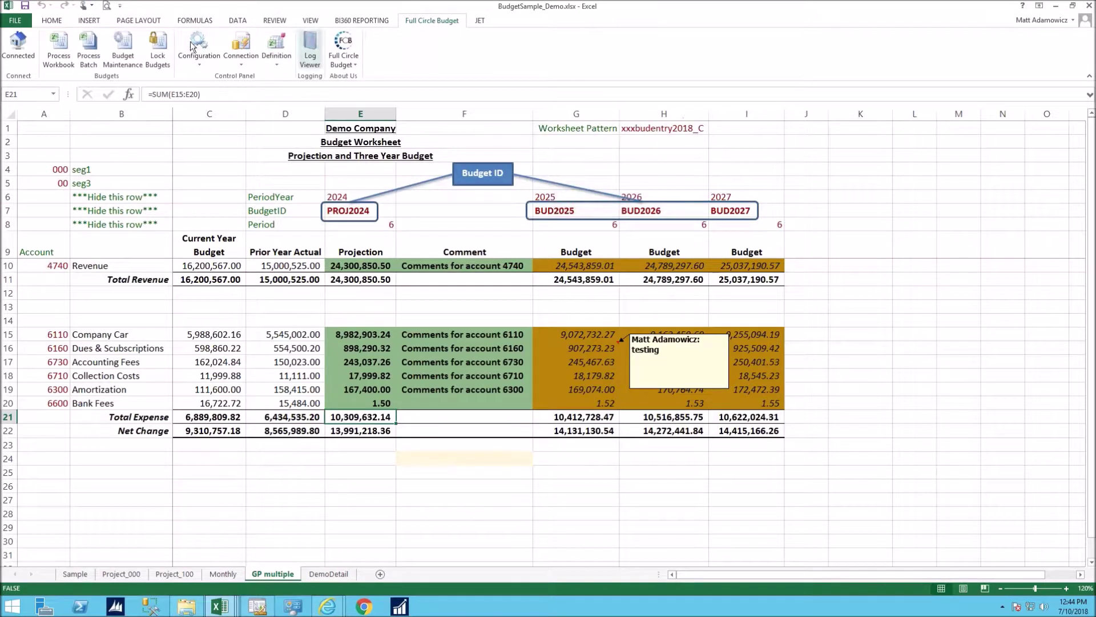
click(64, 46)
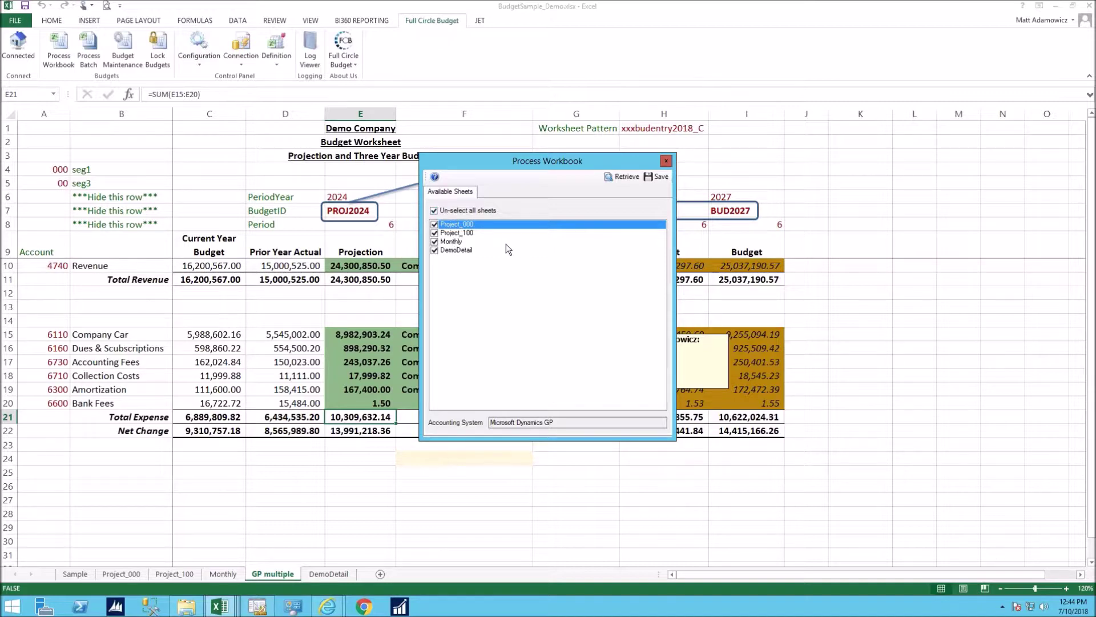
click(657, 176)
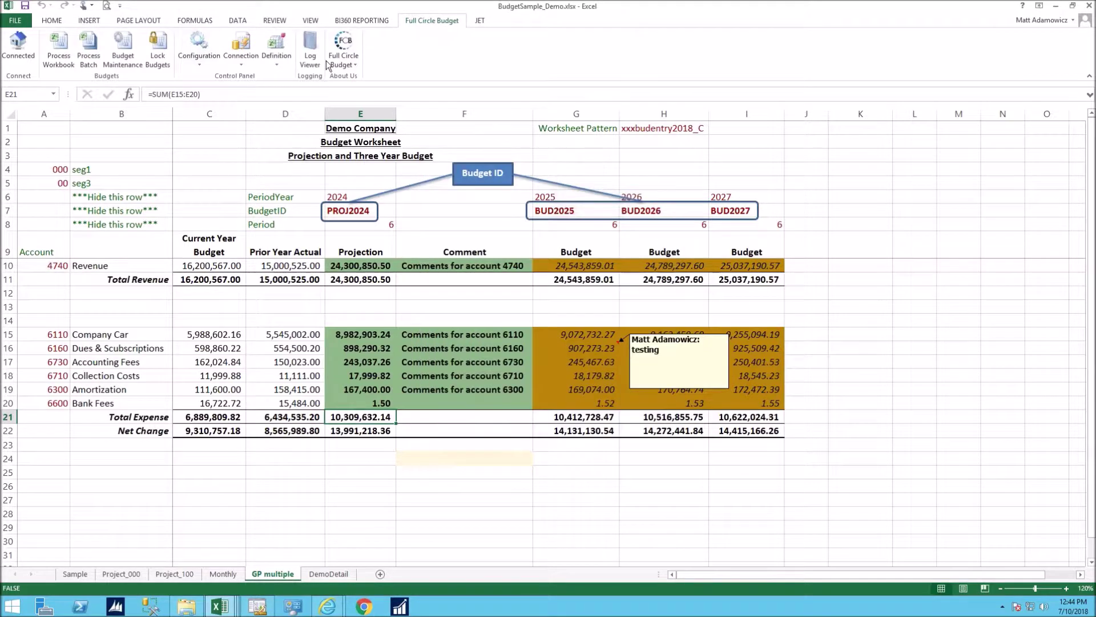
click(279, 58)
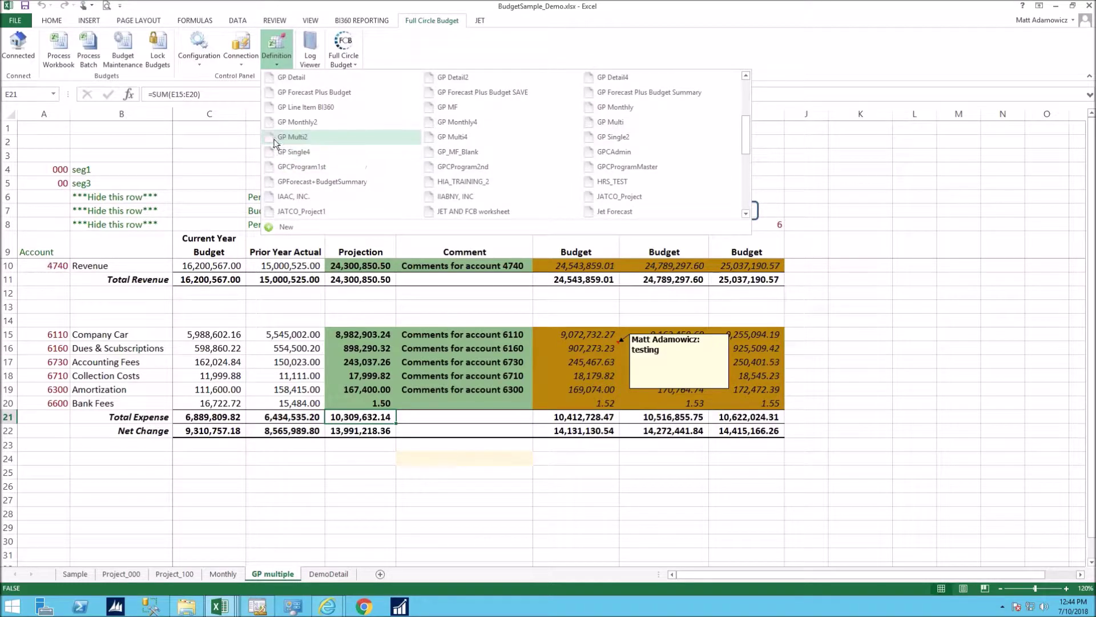
click(285, 137)
click(306, 226)
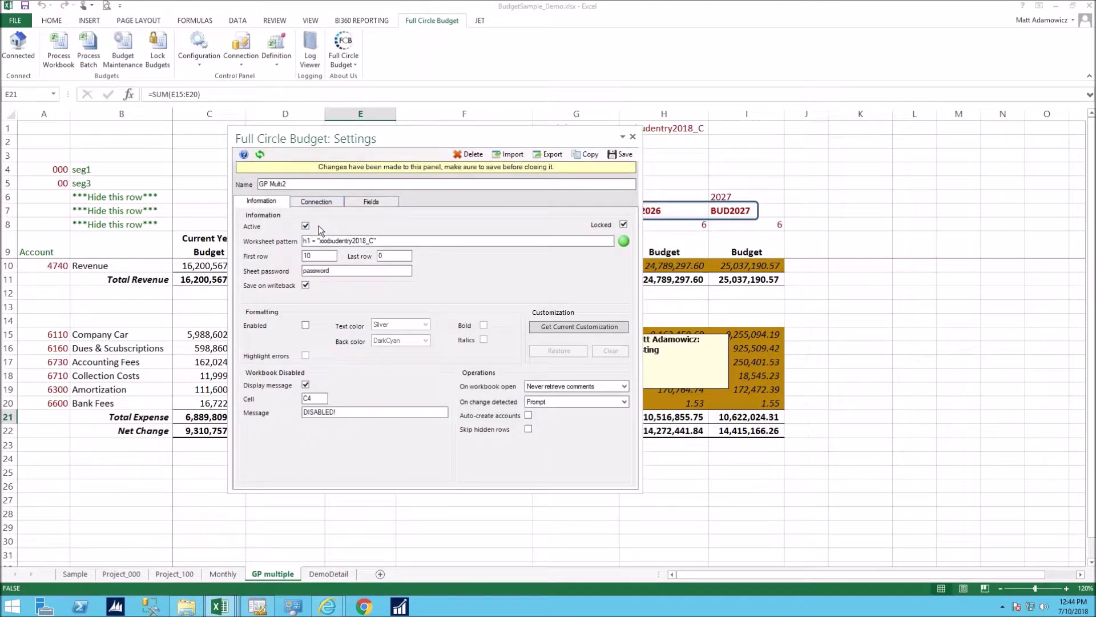
click(622, 156)
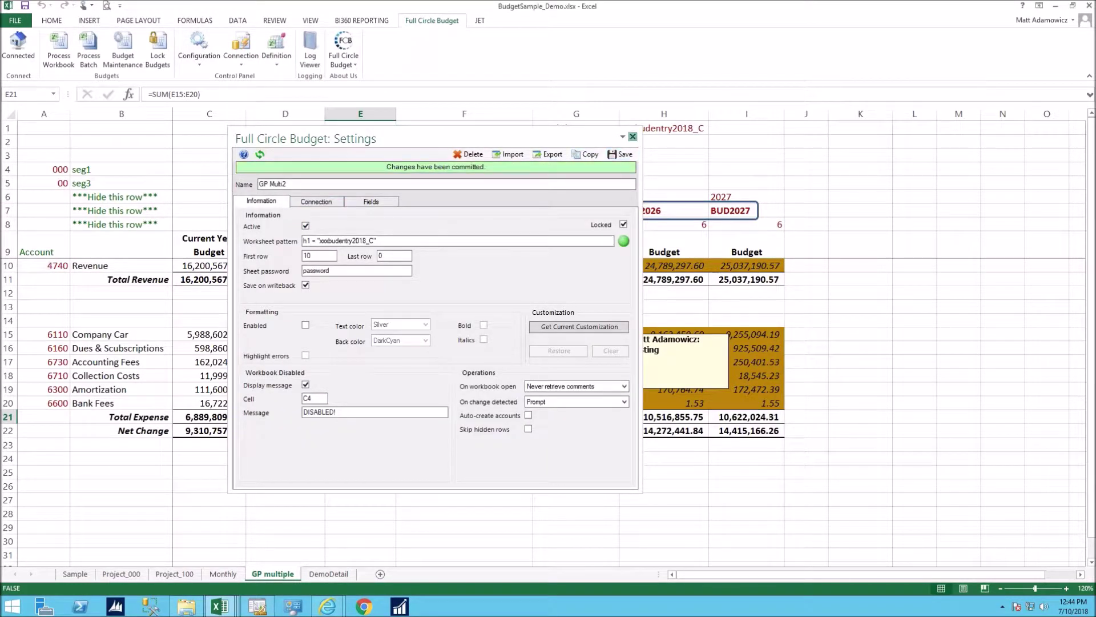
click(633, 136)
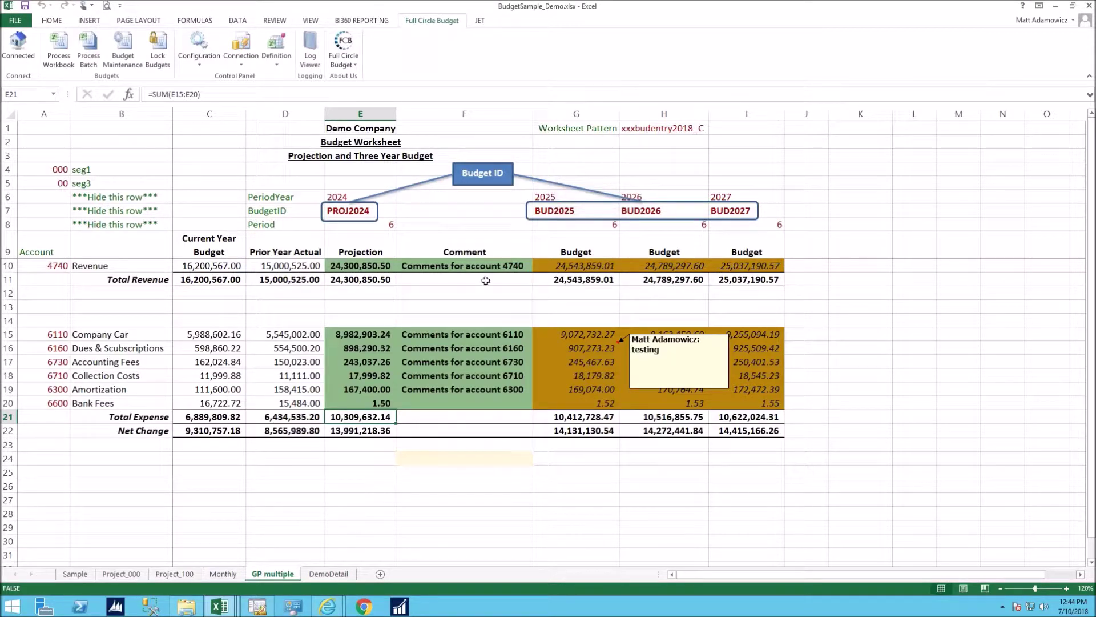
click(434, 224)
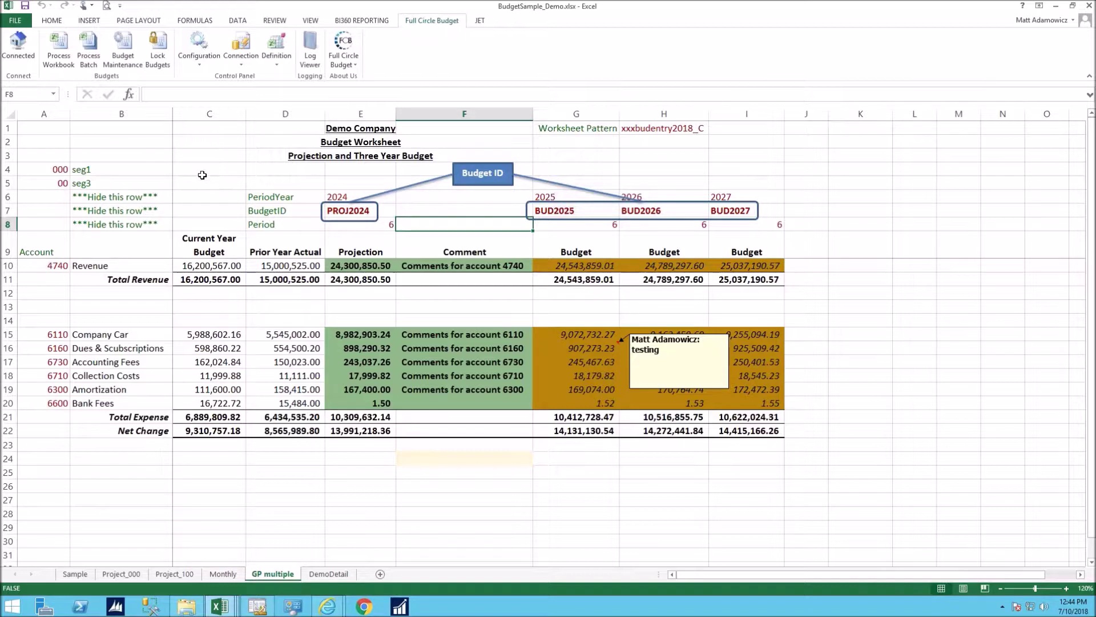
Uncheck Memb.xlsm, multi.xlsm and Sample budget entry template2.xlsm in the batch file list
click(85, 46)
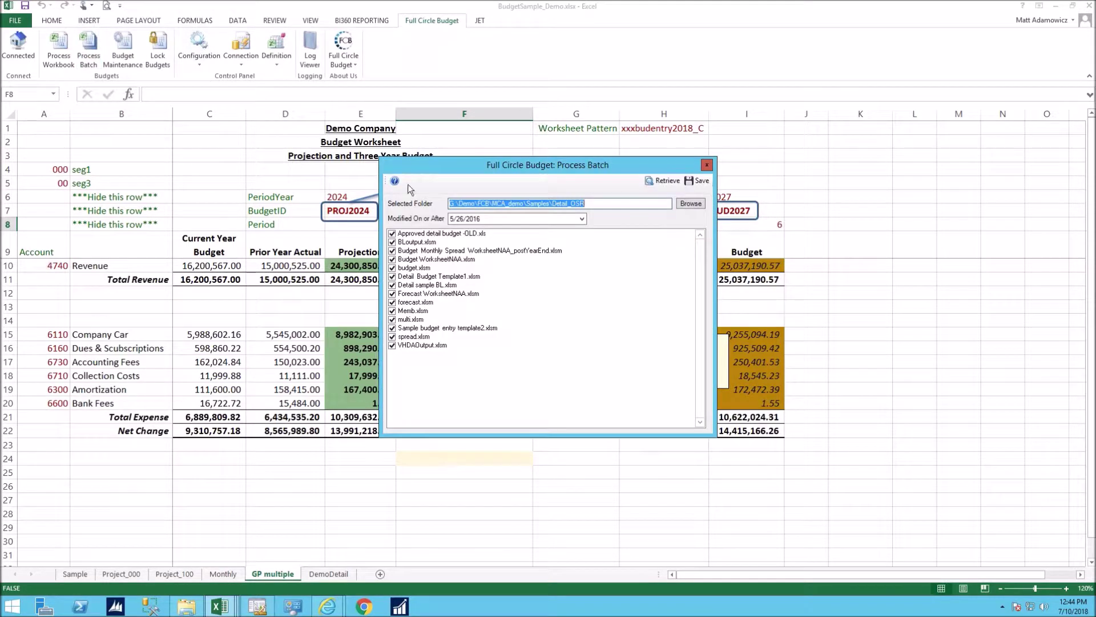
click(604, 204)
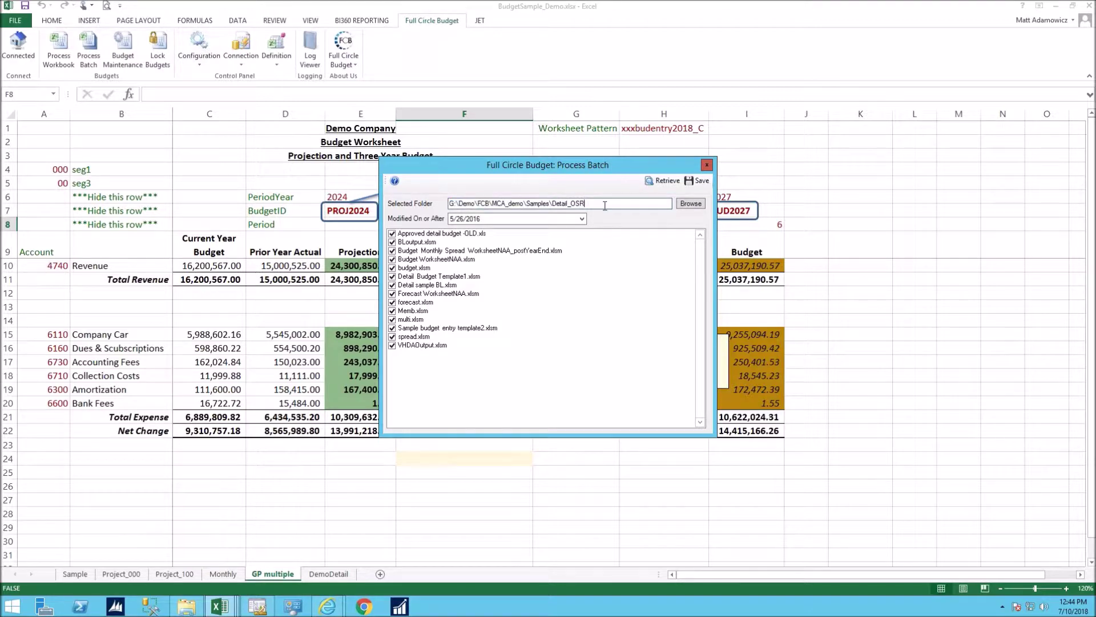
drag(596, 205, 450, 204)
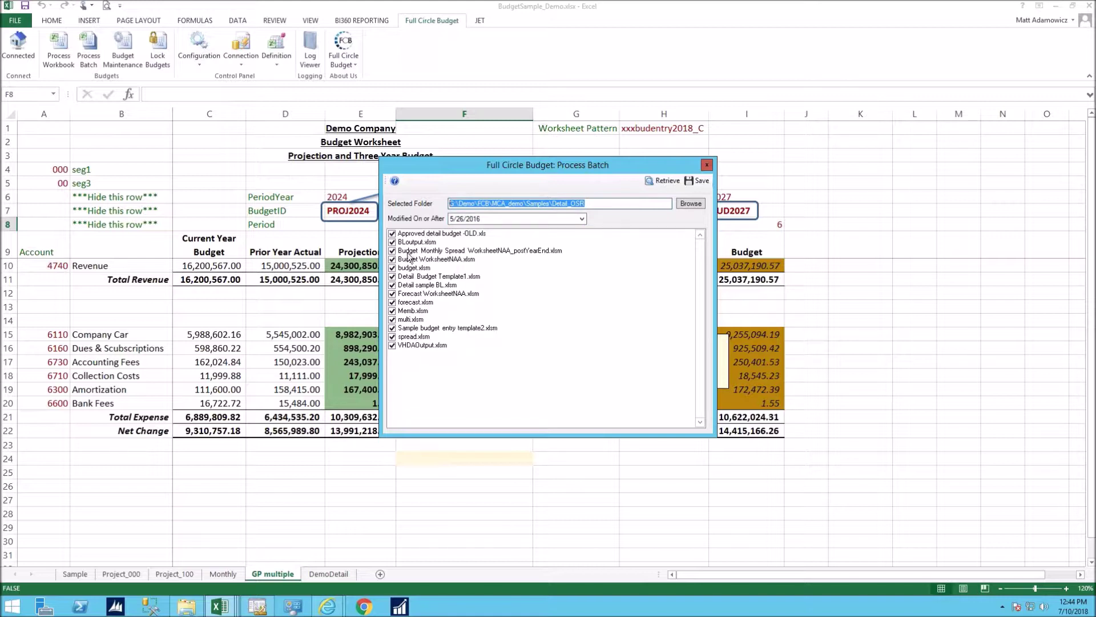
click(398, 311)
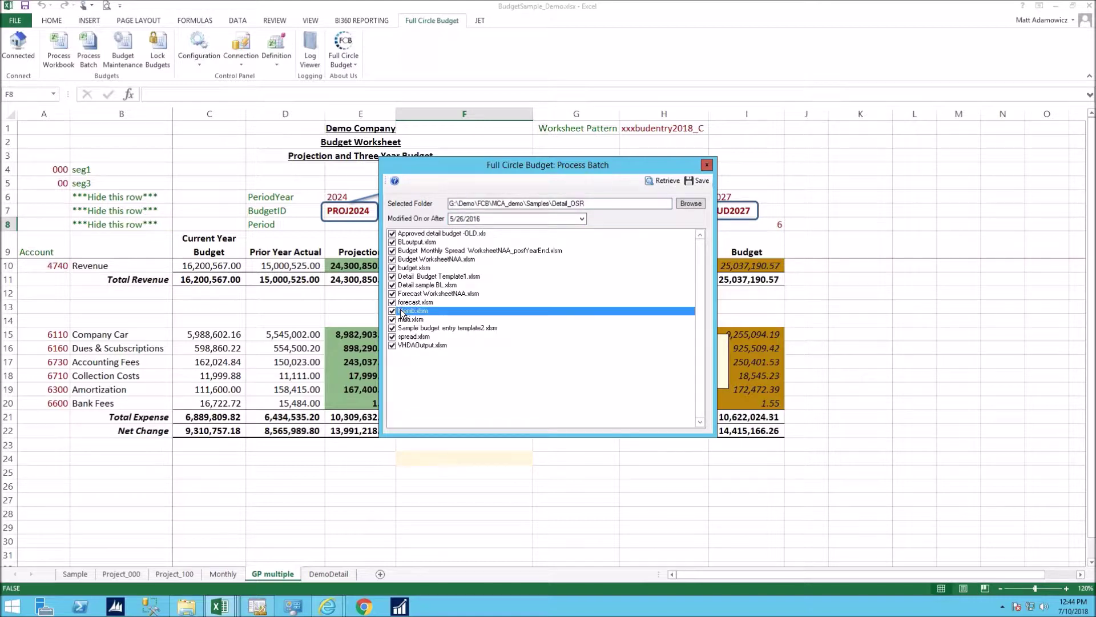
click(398, 319)
click(398, 328)
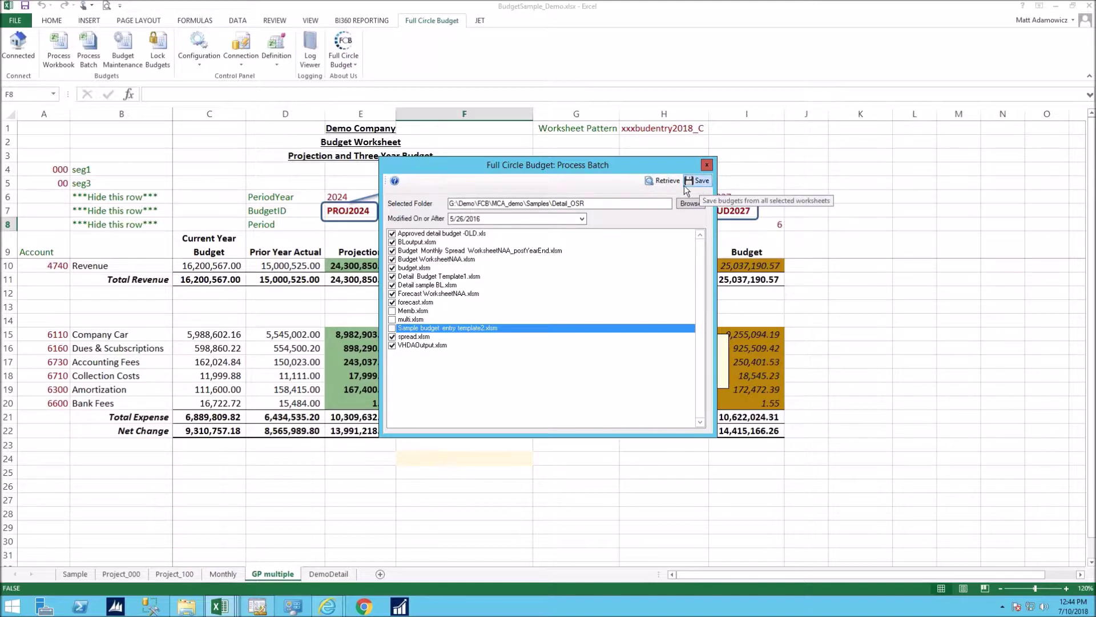
Cancel browsing for a different source folder and close the batch window without running it
click(591, 206)
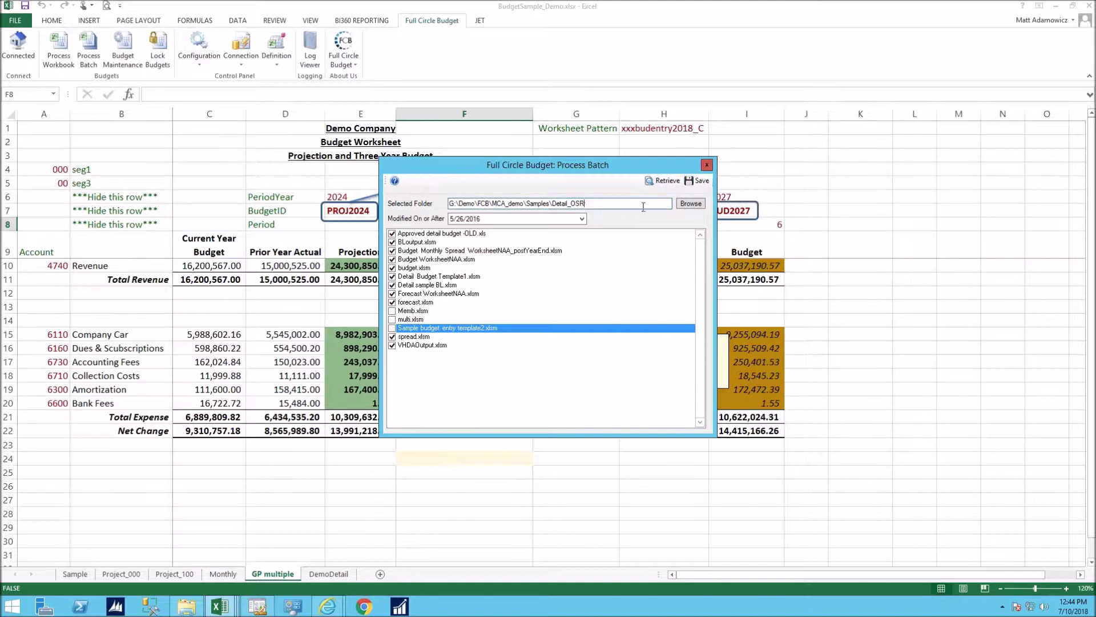
click(698, 203)
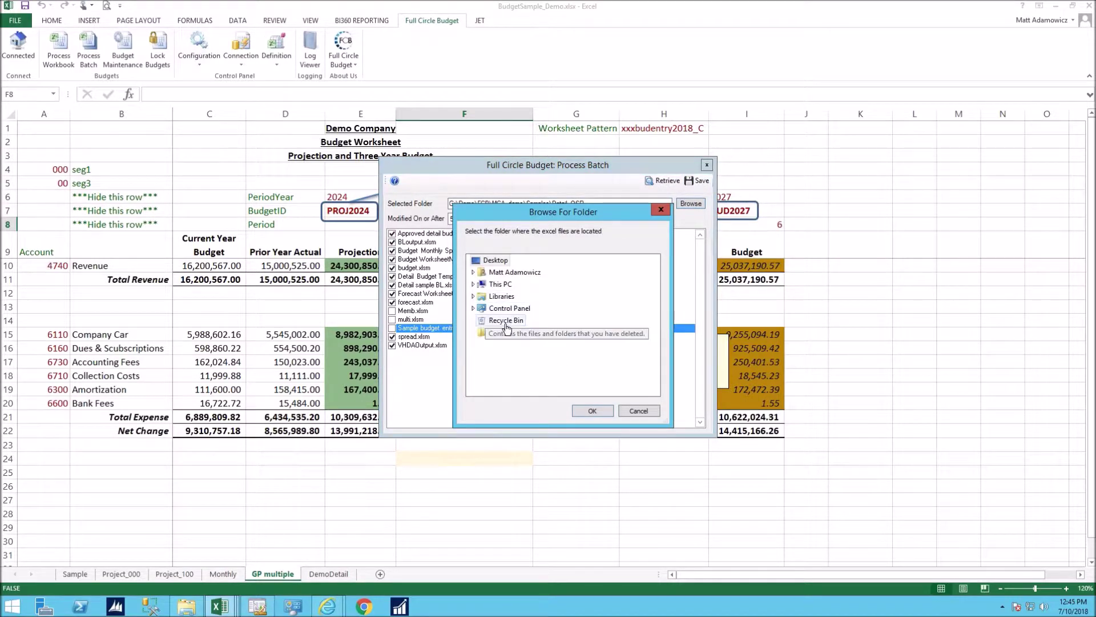
click(629, 411)
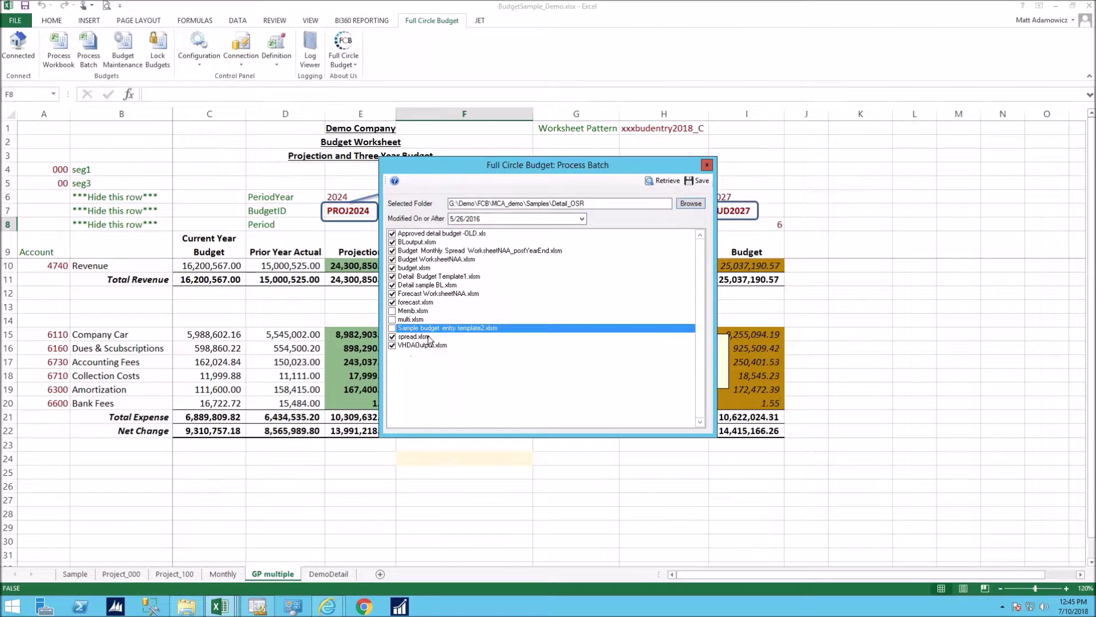
click(706, 167)
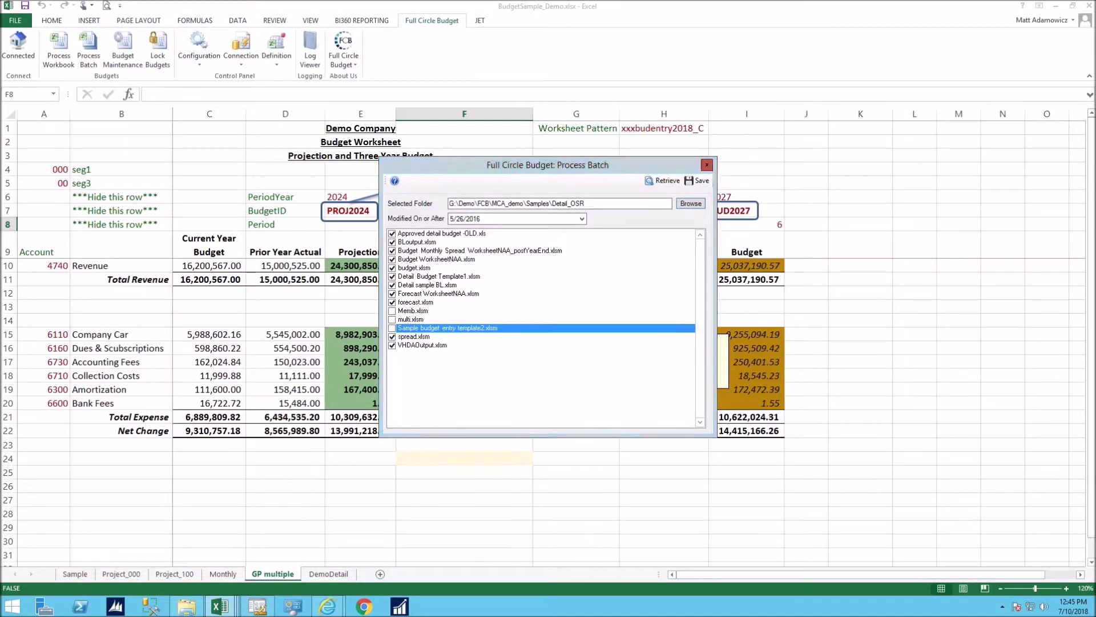
click(495, 398)
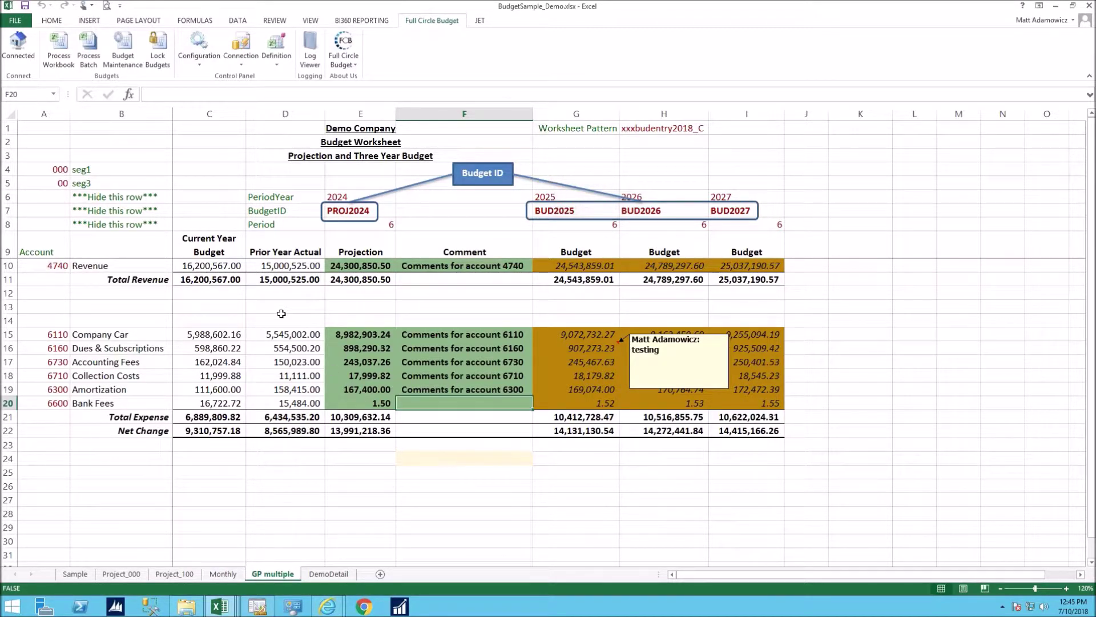
On the DemoDetail sheet, select the Office Supplies line item numbers 1–7 and the next account's numbers
click(323, 574)
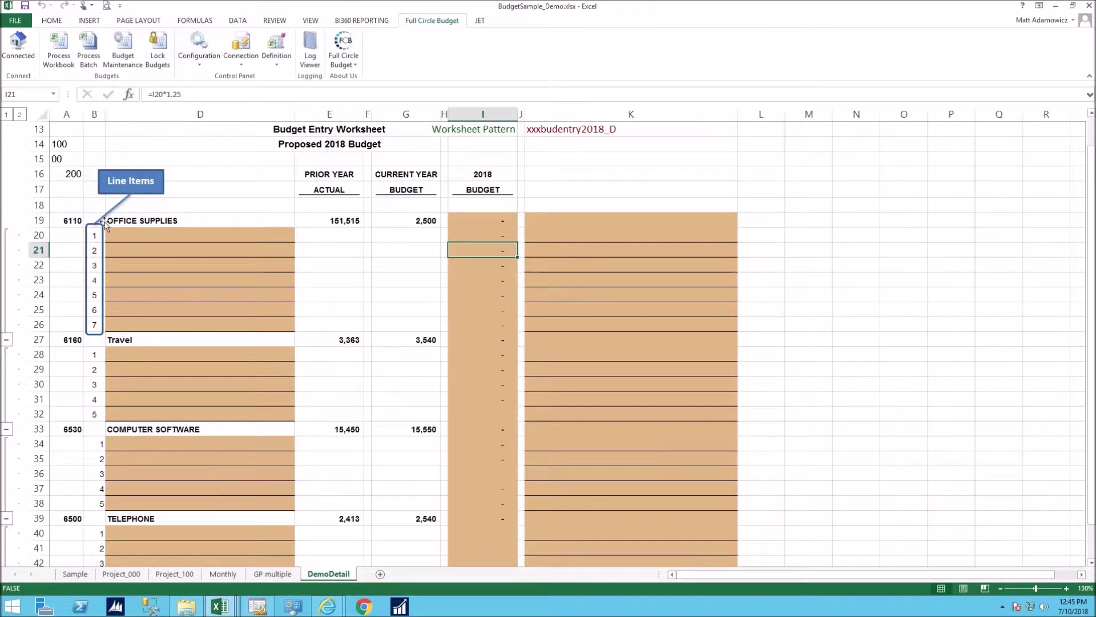
click(95, 236)
drag(94, 236, 95, 323)
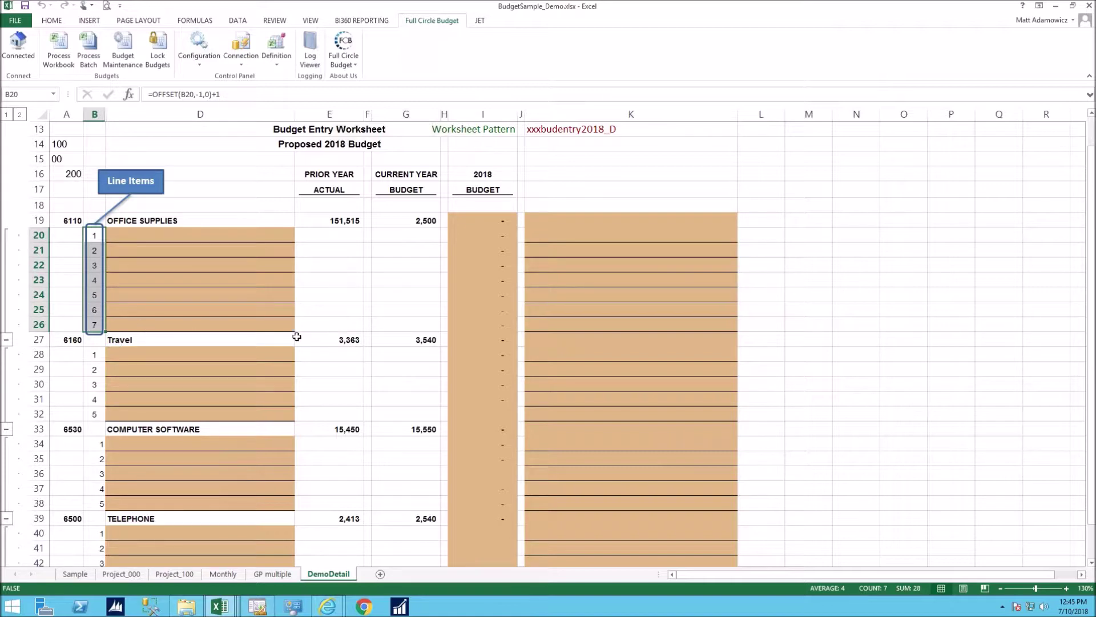
drag(91, 355, 99, 499)
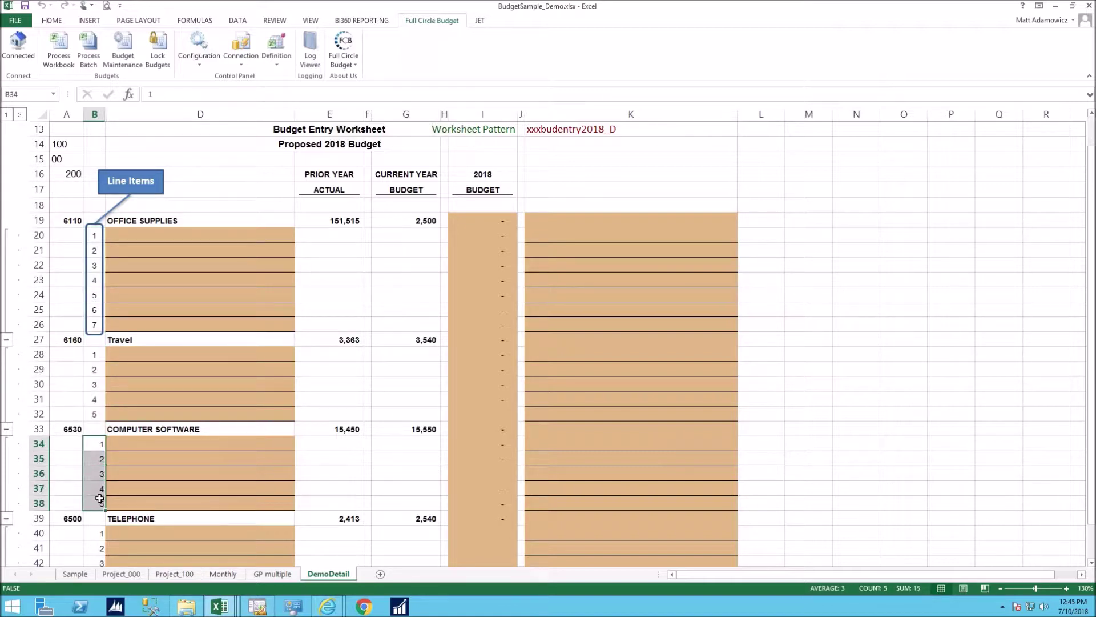
Enter 500 in I20 and check the filled Office Max vendors, descriptions and line amounts
click(483, 234)
text(500)
key(Return)
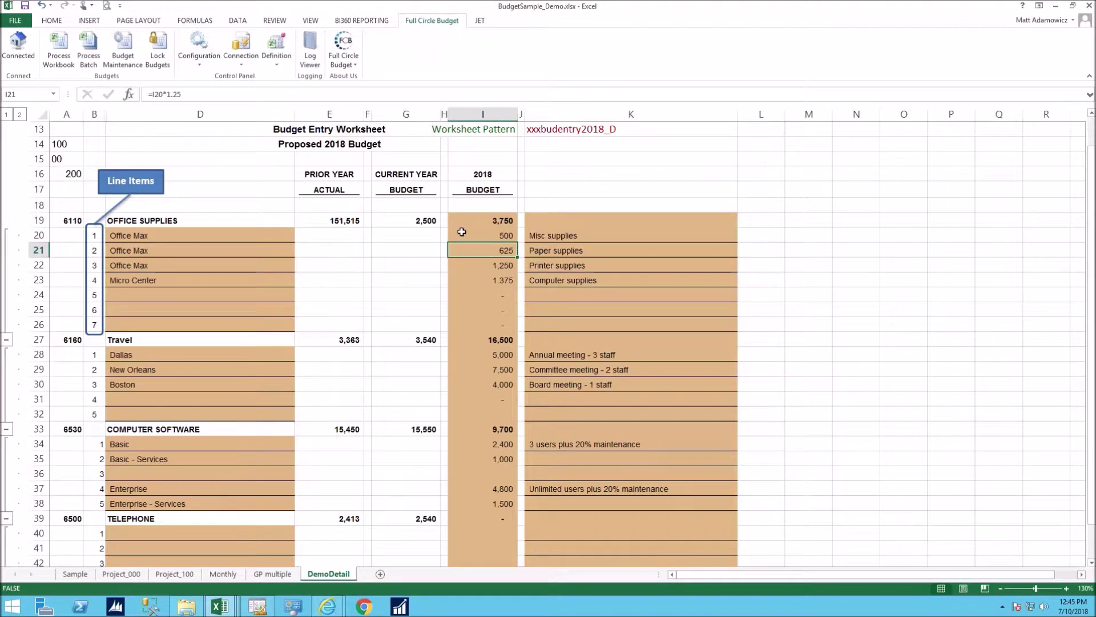
drag(154, 237, 155, 280)
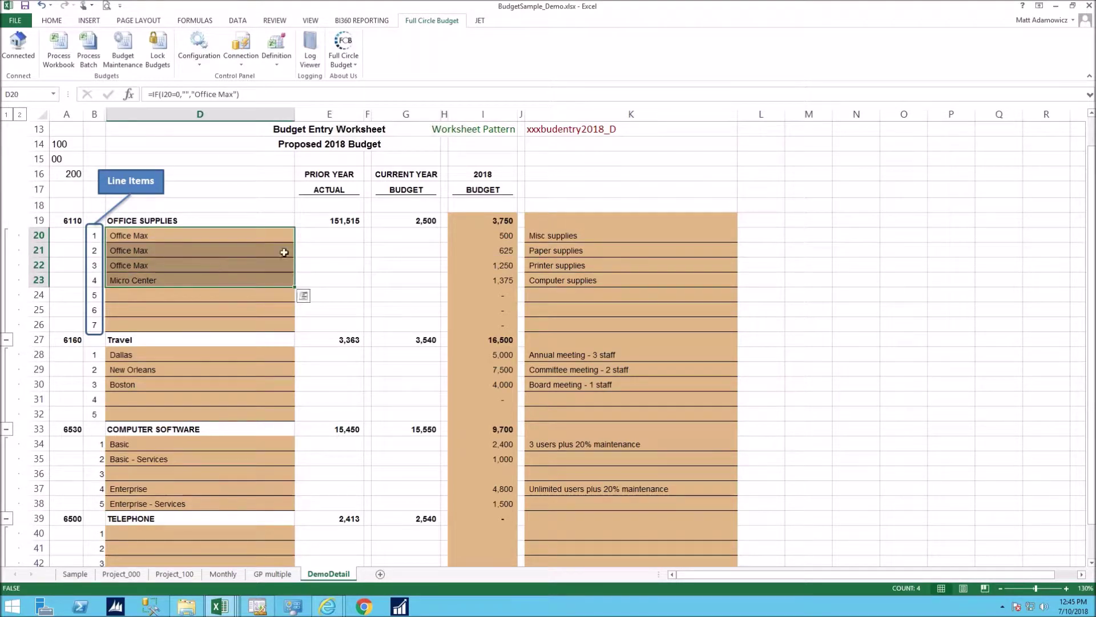
drag(558, 236, 562, 280)
drag(502, 240, 502, 280)
click(534, 314)
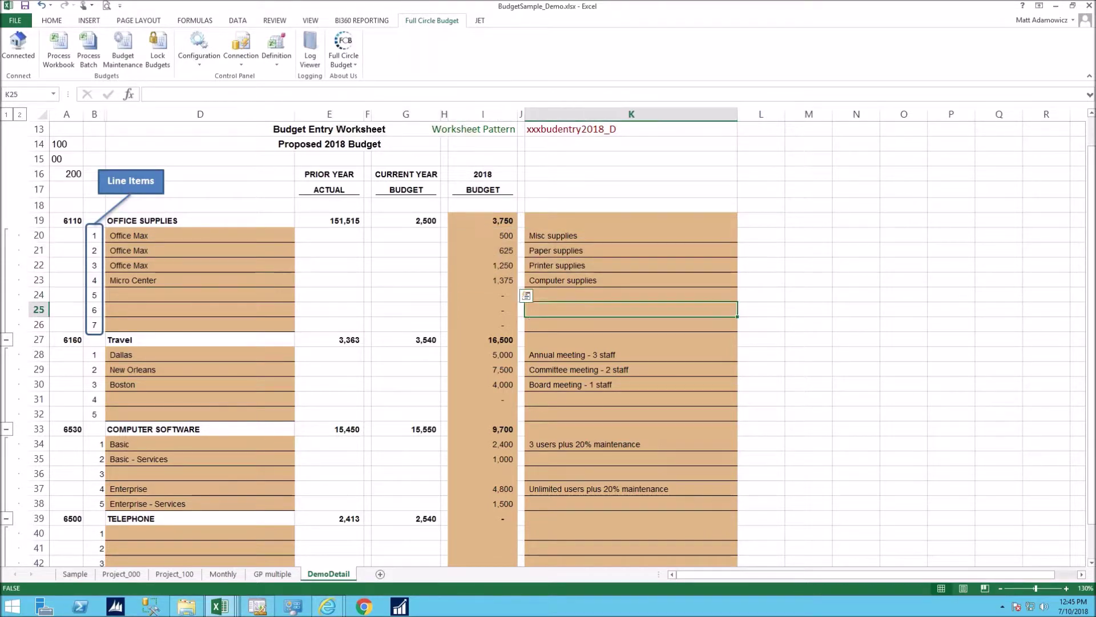
click(277, 60)
click(452, 211)
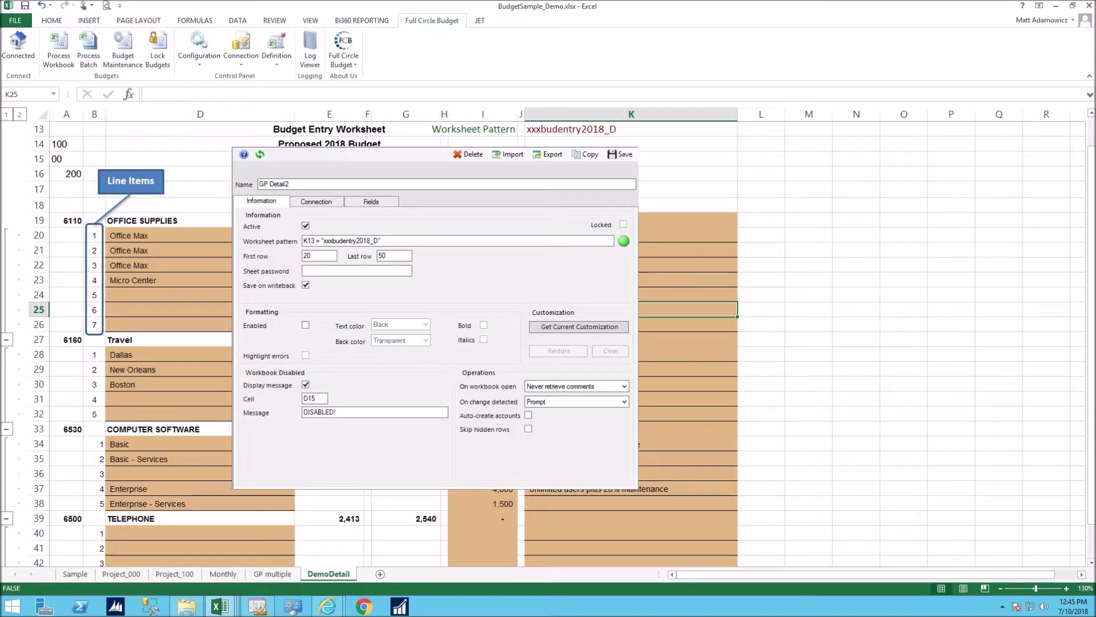
click(372, 203)
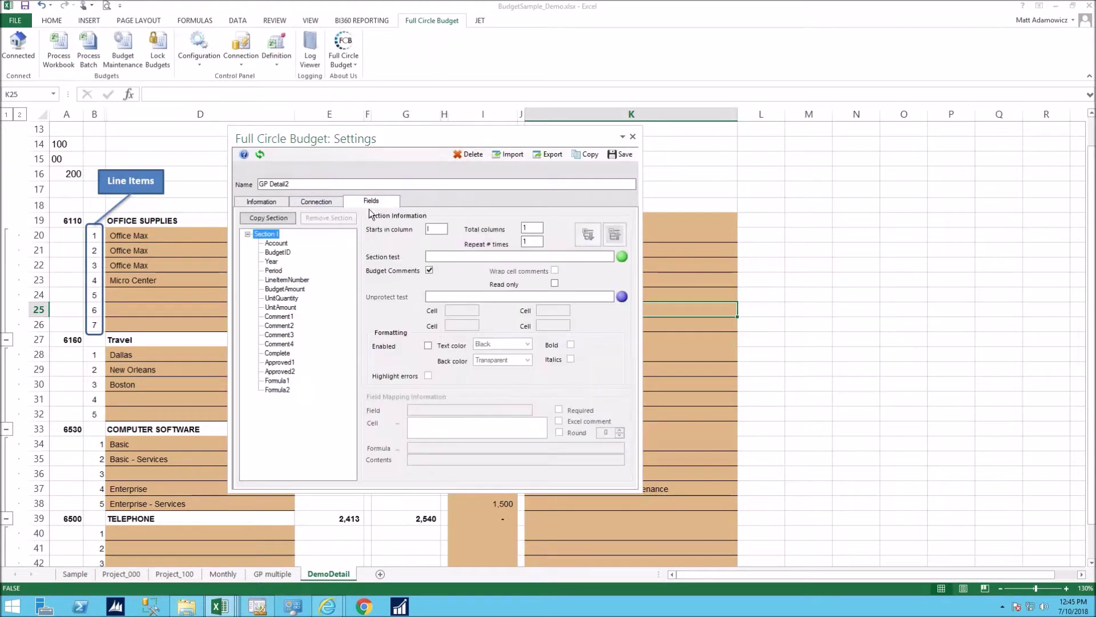
click(279, 280)
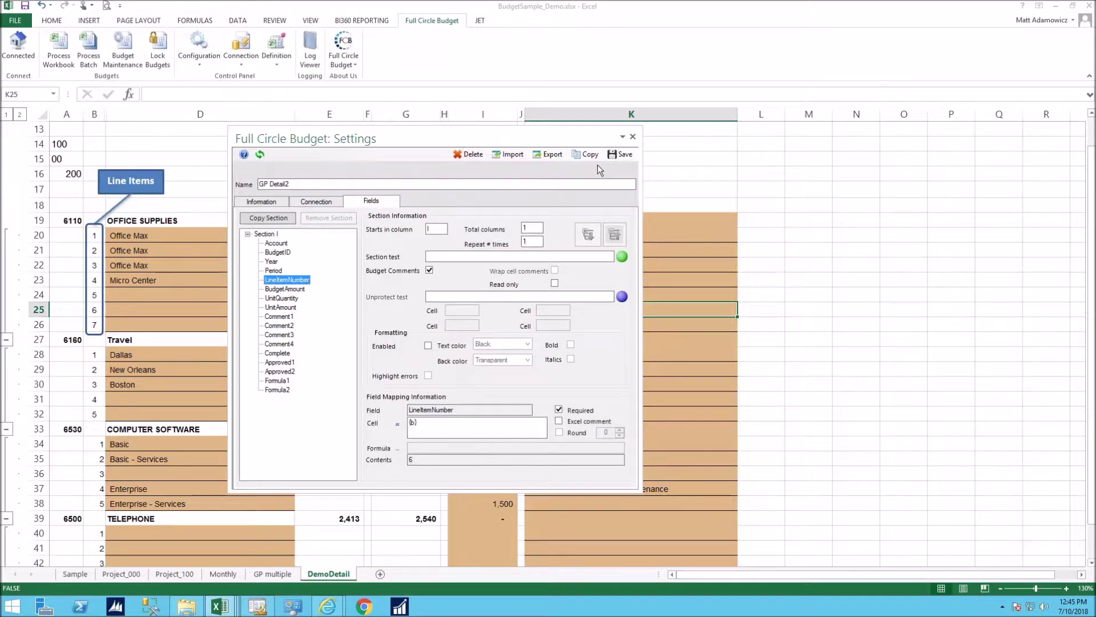
click(632, 136)
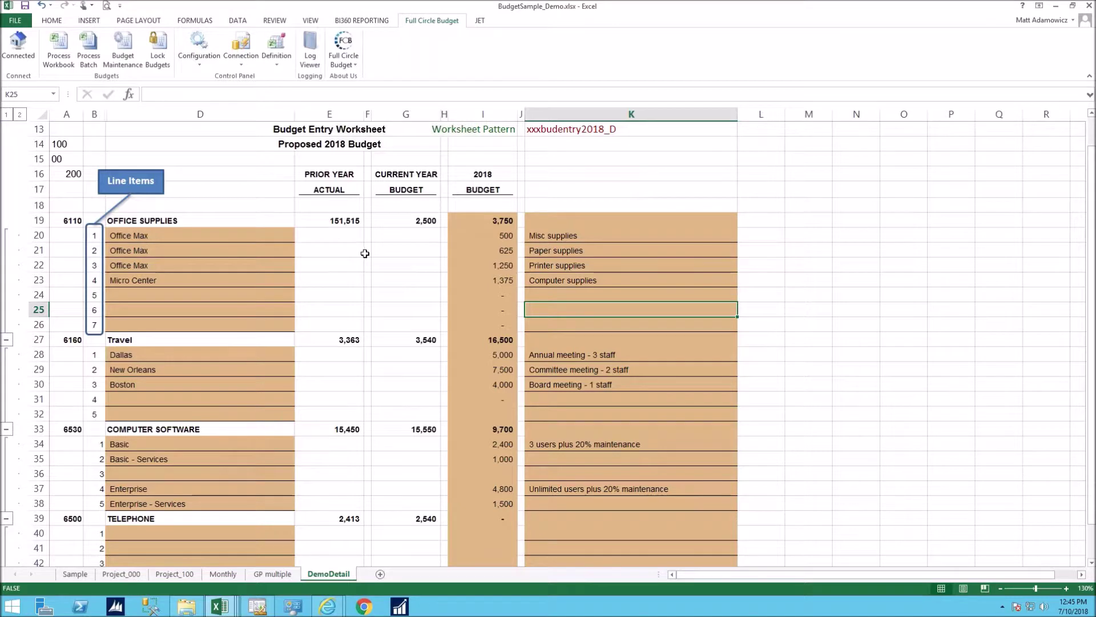
Verify the I19, I27 and I33 total formulas, then save the DemoDetail budgets via Process Workbook
drag(133, 234, 543, 327)
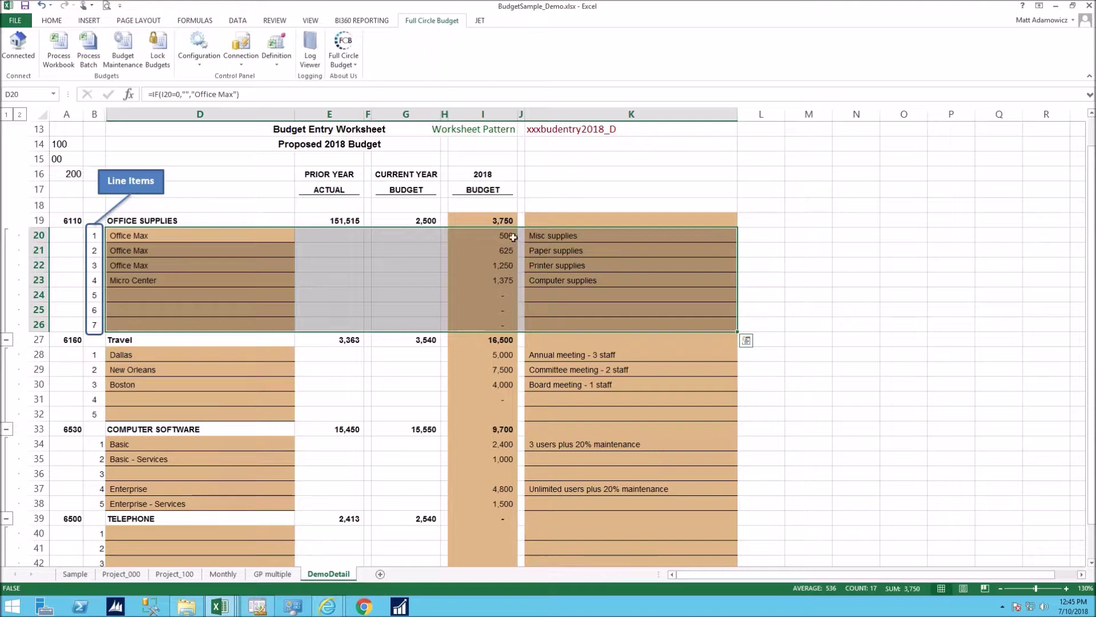
click(487, 221)
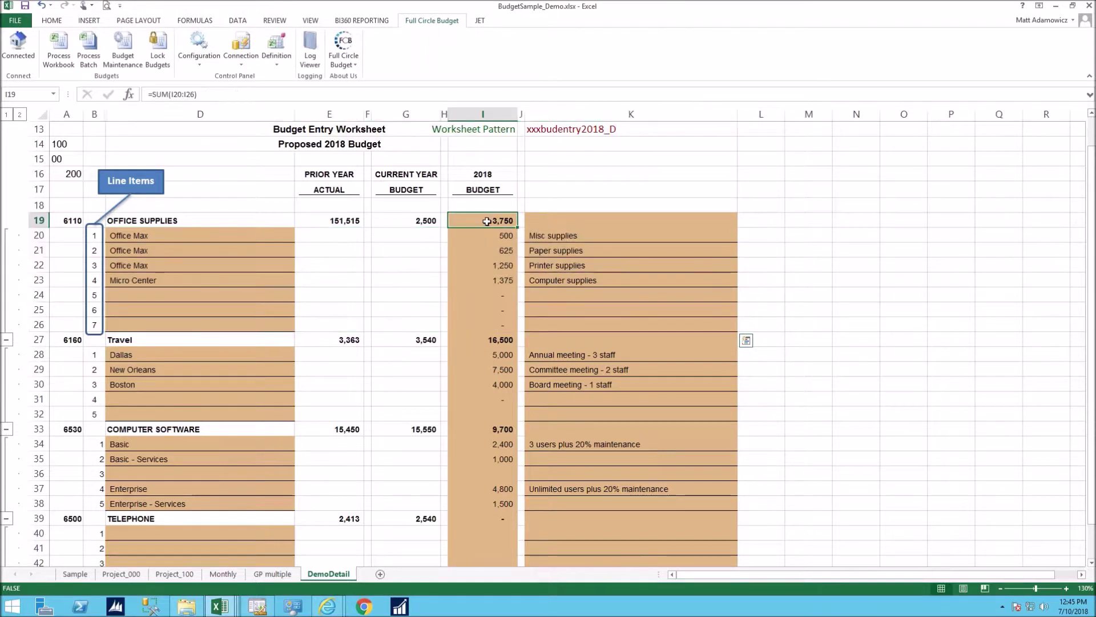
click(494, 339)
click(494, 432)
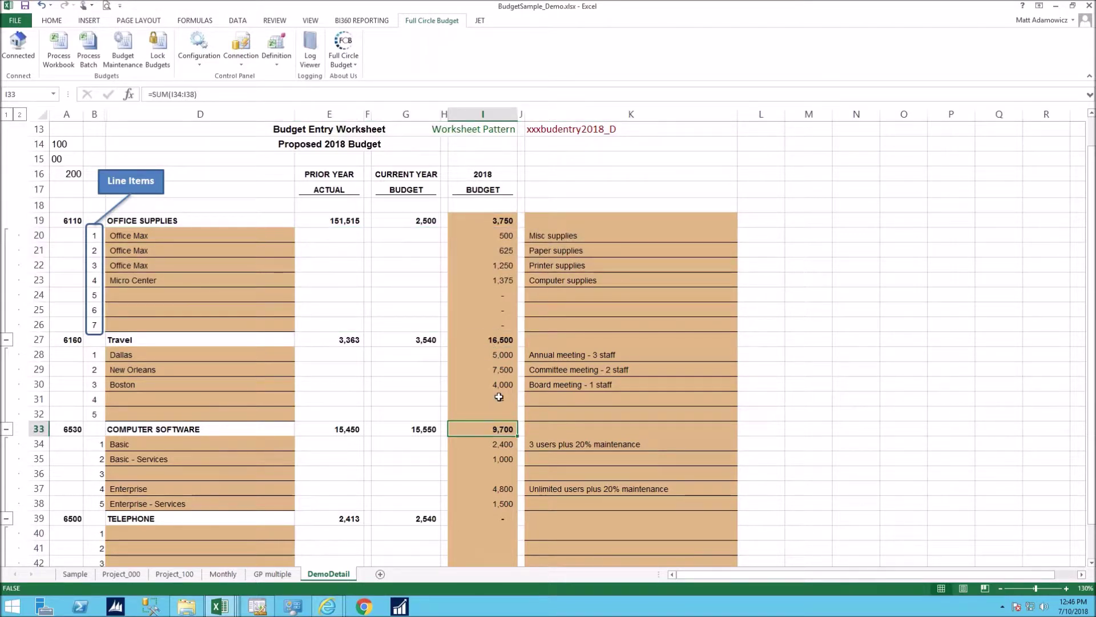
click(62, 48)
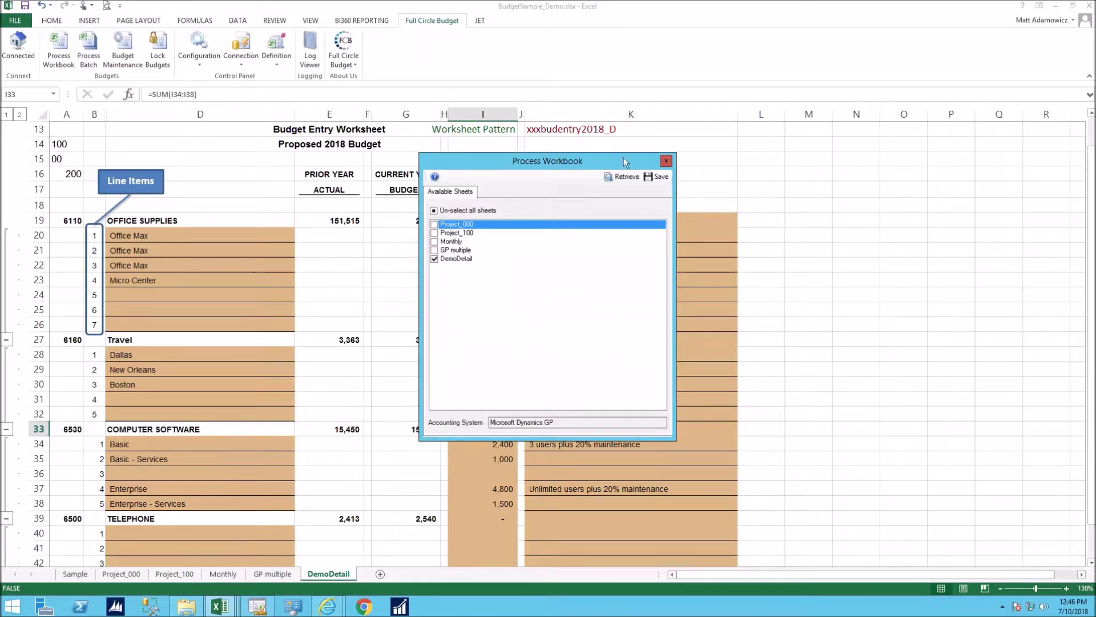
click(657, 177)
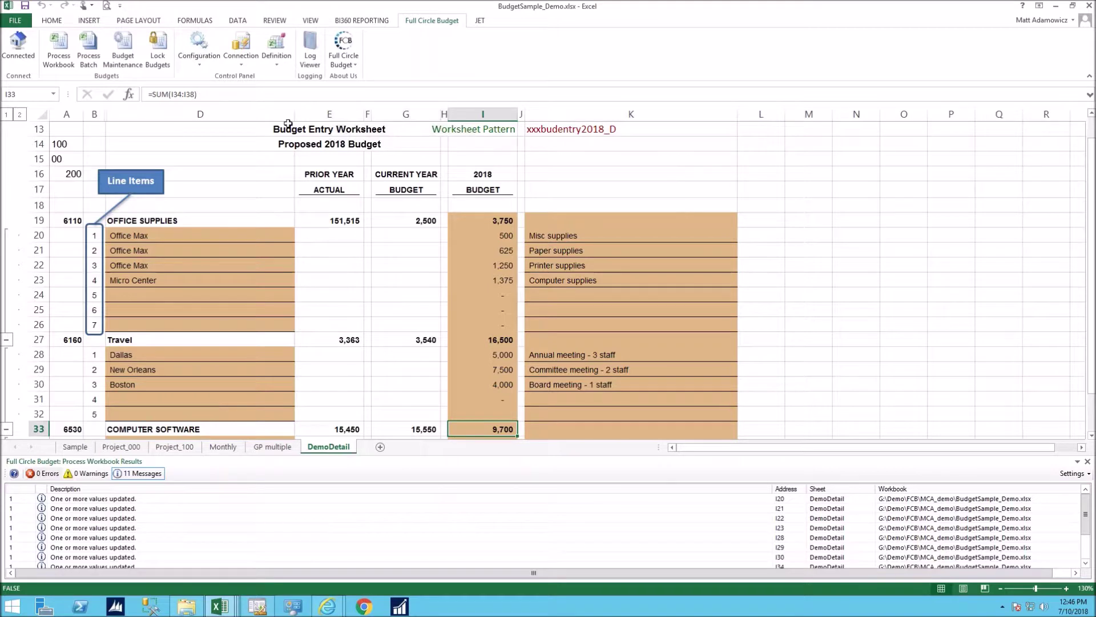
Check the Log Viewer entries for the saved line items, then close the log and results pane
click(310, 46)
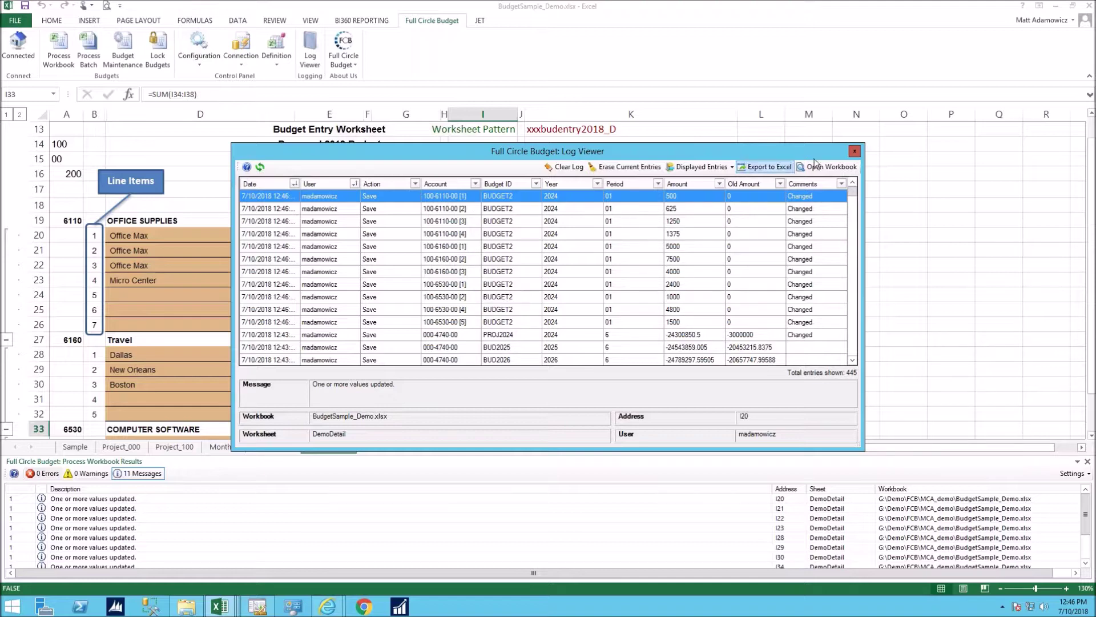
click(854, 151)
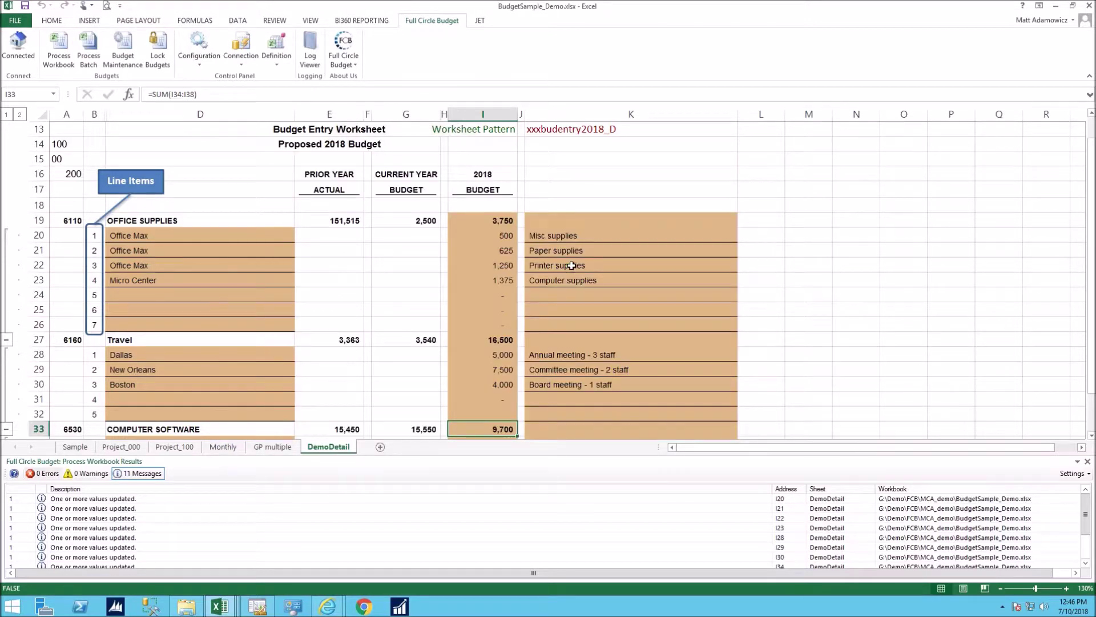
click(231, 305)
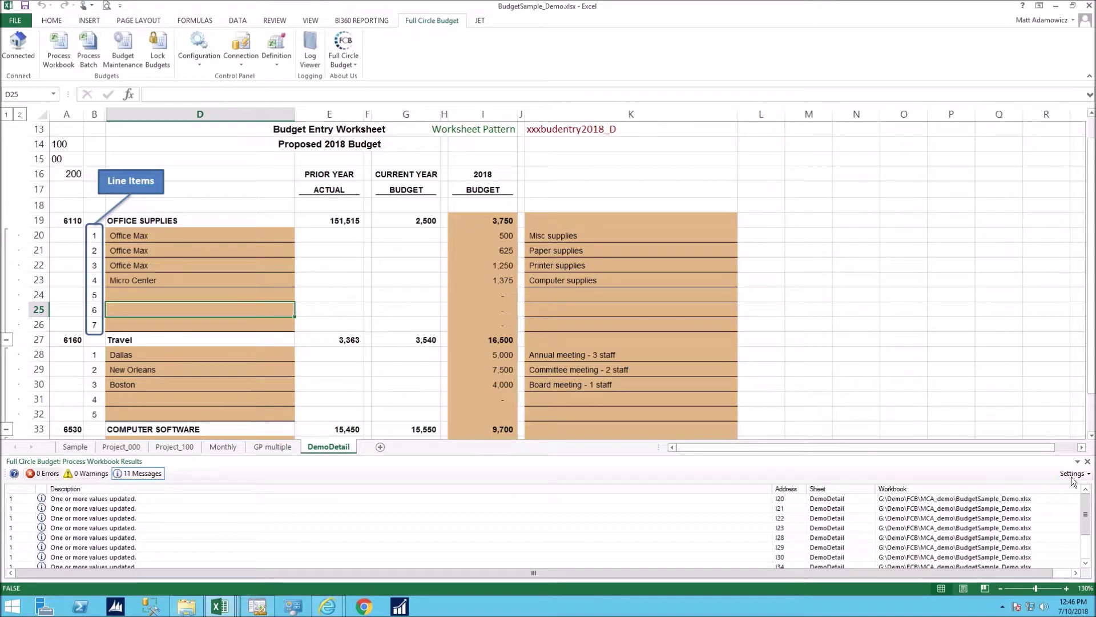
click(1087, 462)
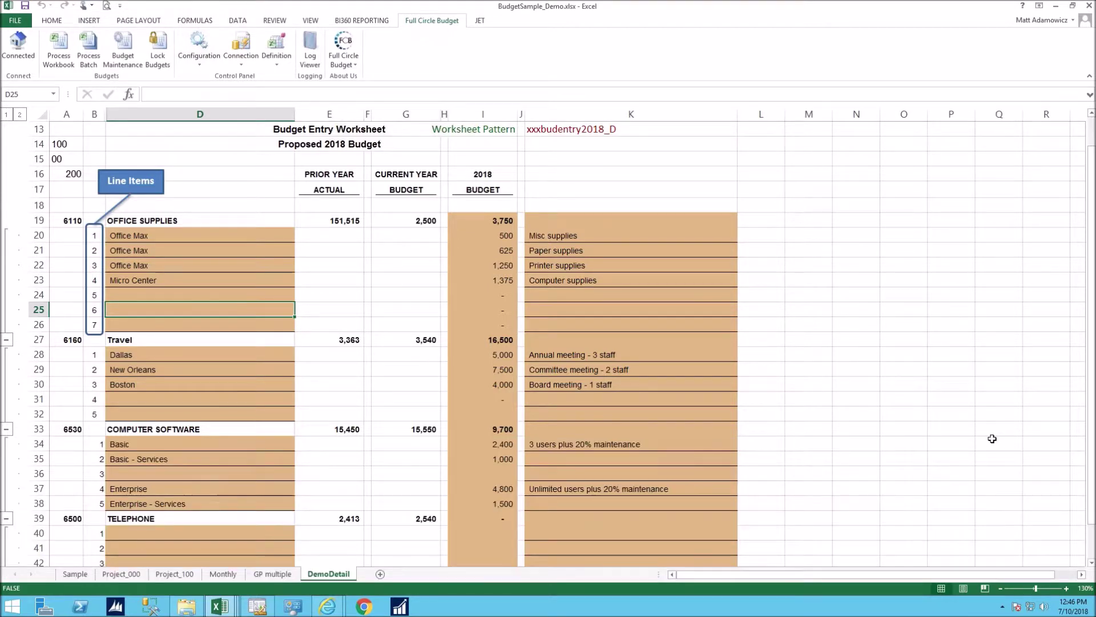
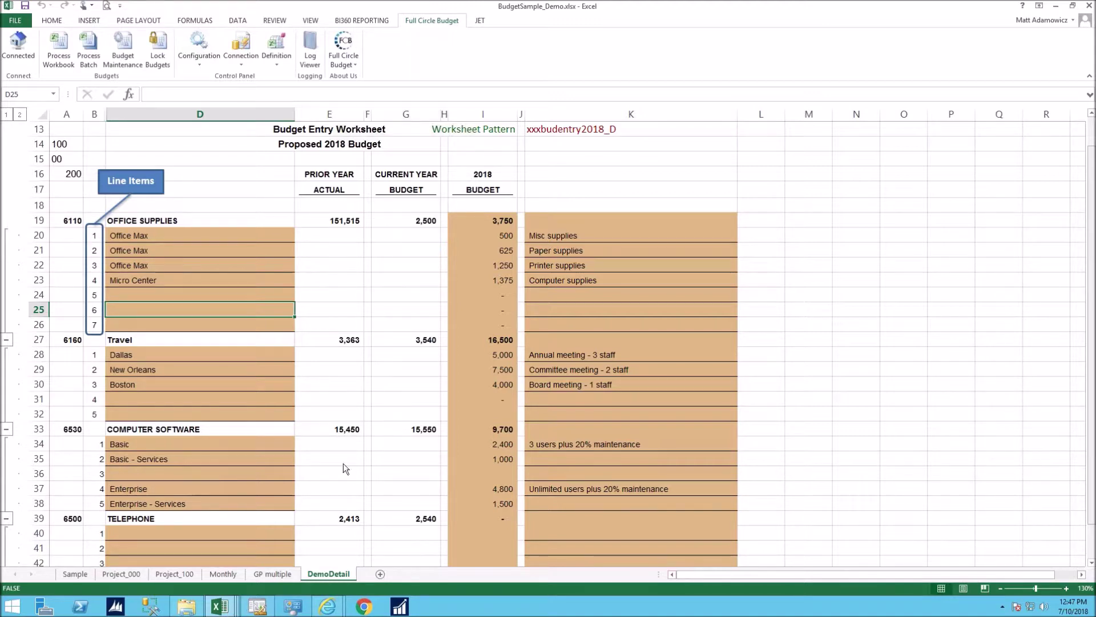
Open the Full Circle Budget Log Viewer and export the logged changes to a new workbook, Book5
click(406, 429)
click(310, 52)
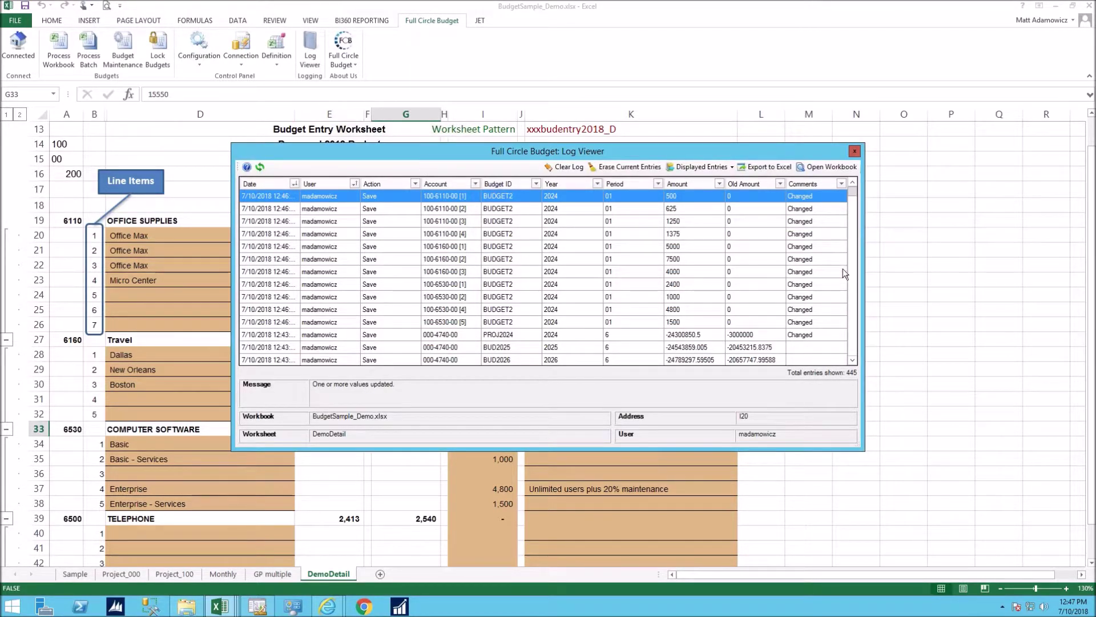
click(753, 165)
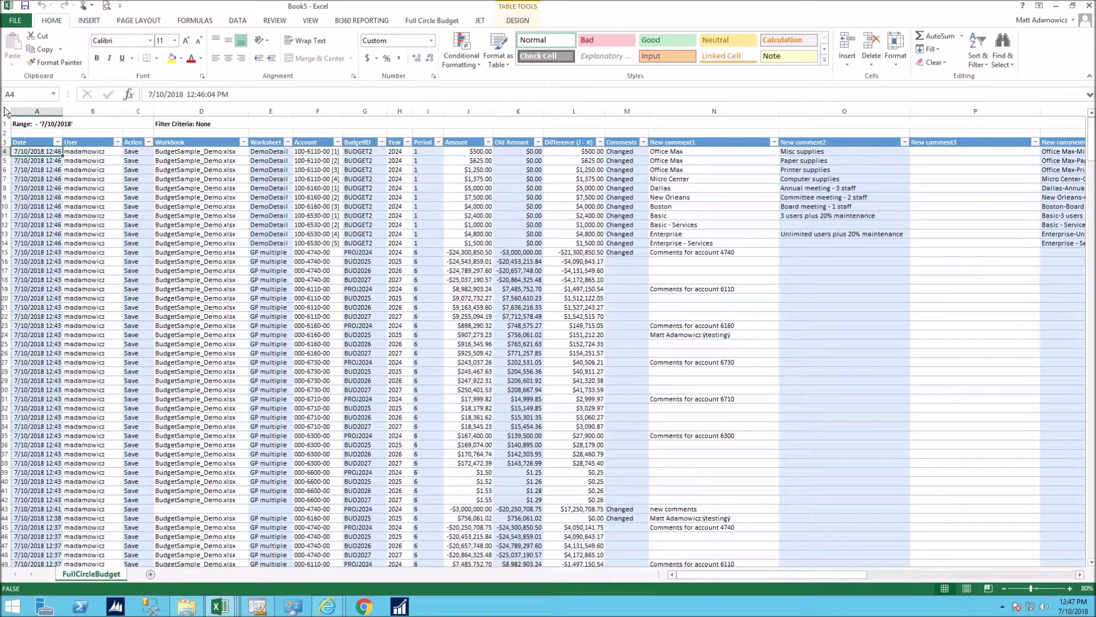
click(13, 144)
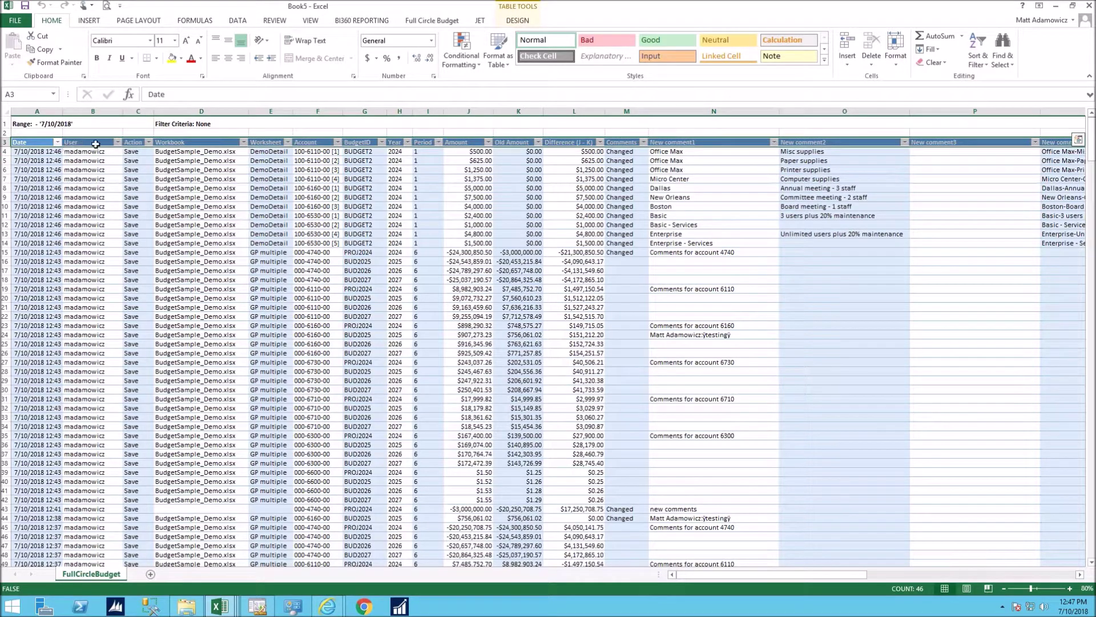
click(28, 153)
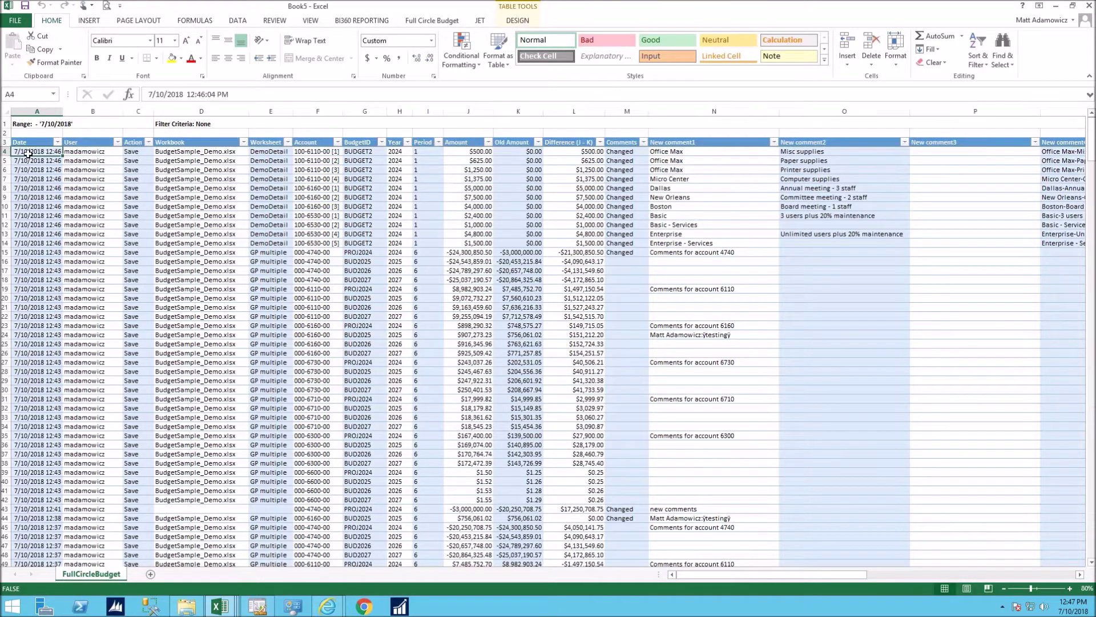
click(94, 157)
click(136, 152)
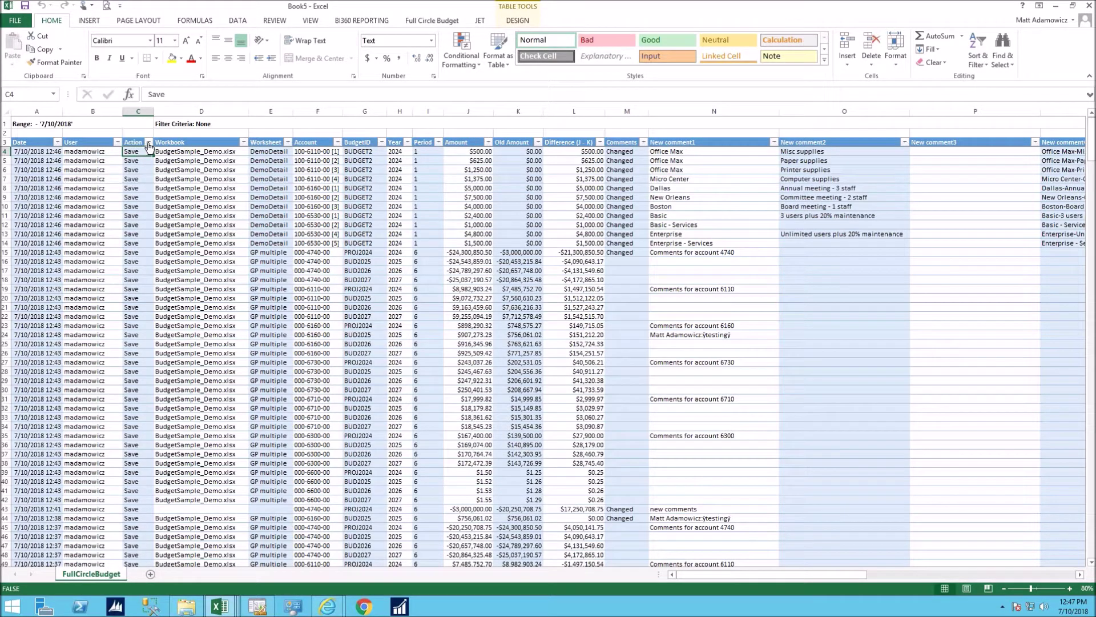
click(149, 143)
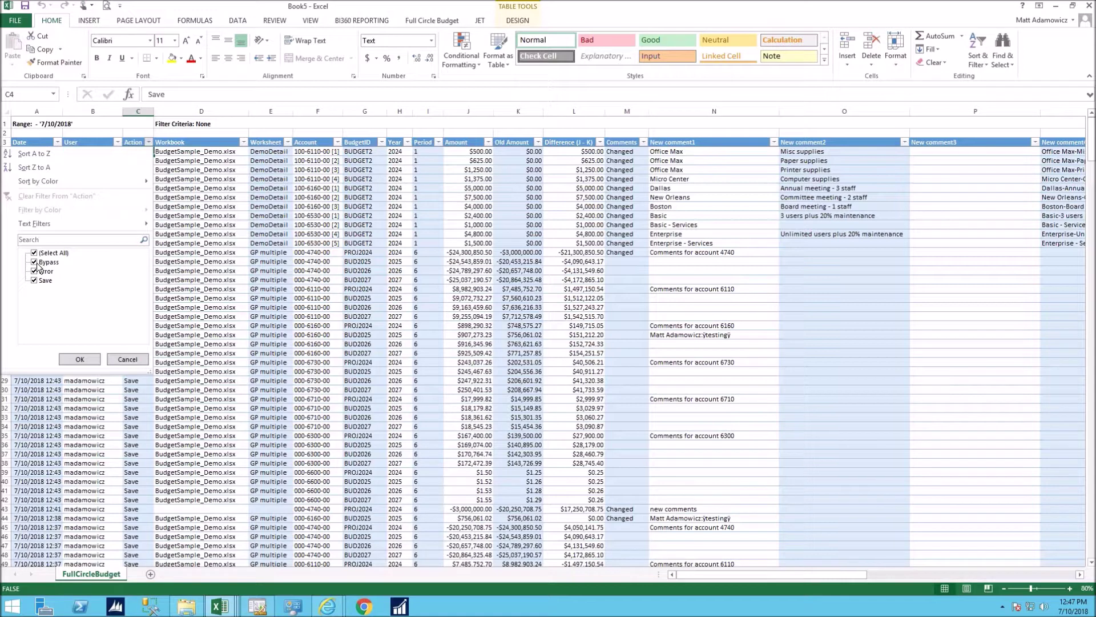
click(128, 360)
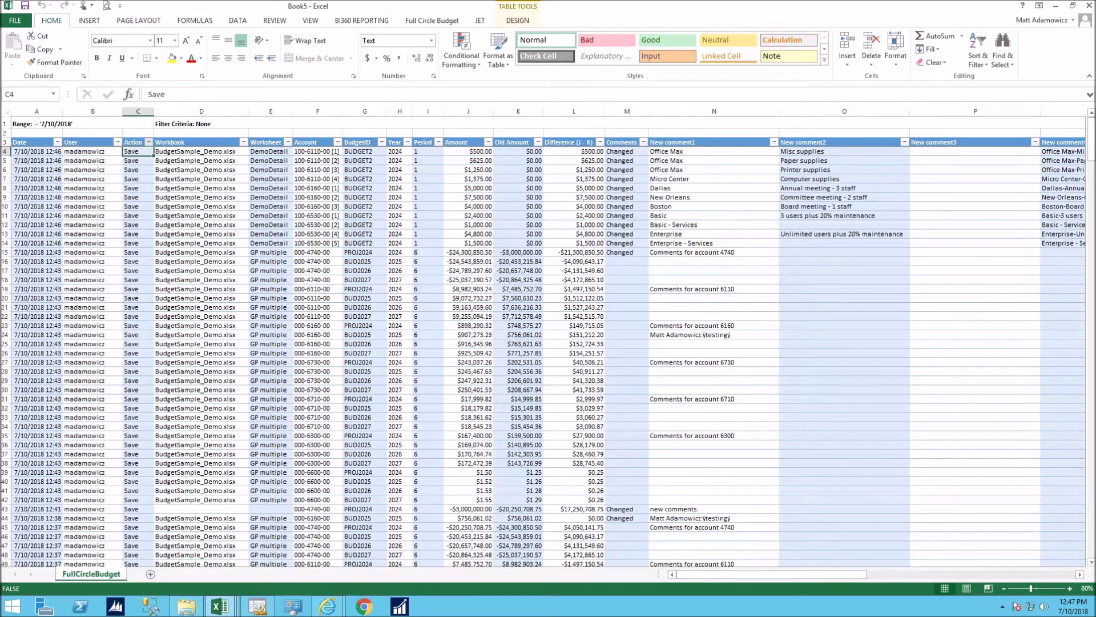
click(206, 152)
click(273, 154)
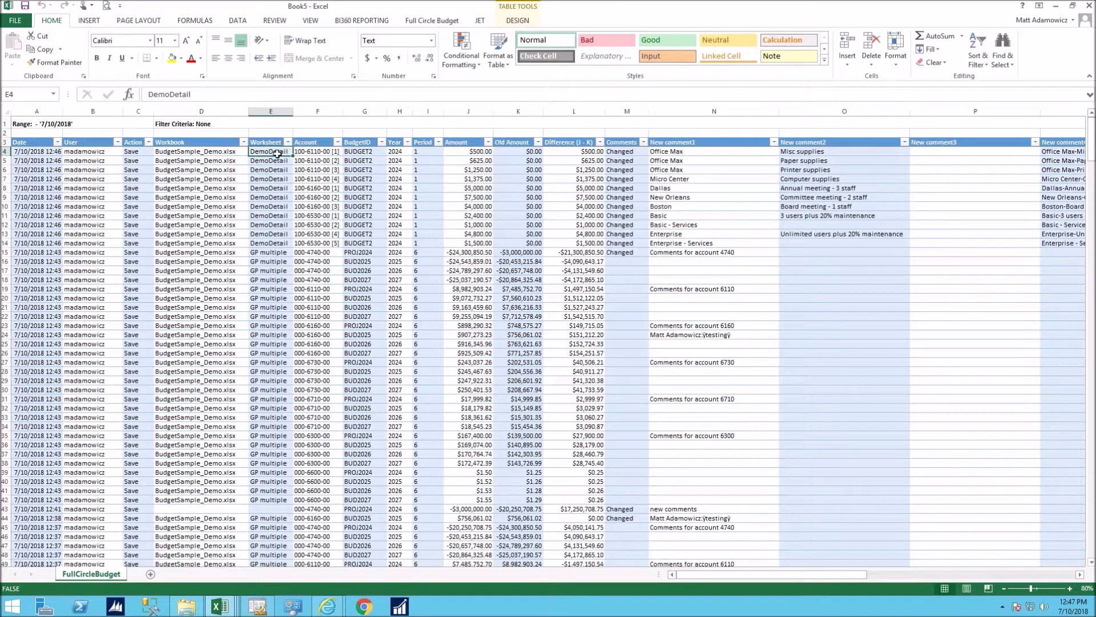
click(316, 152)
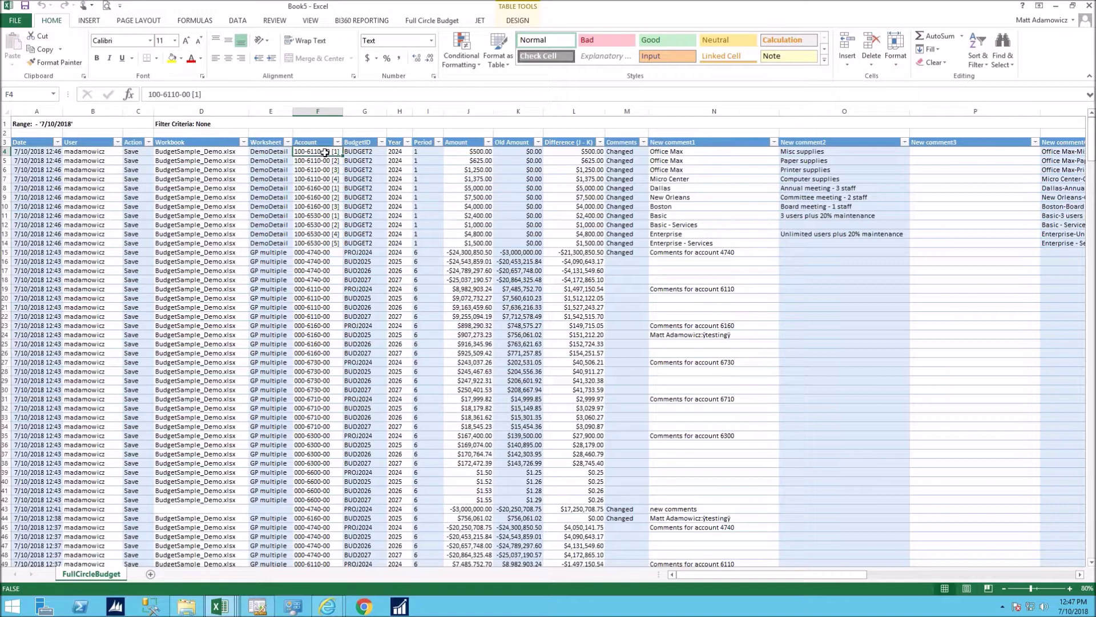
click(367, 153)
click(400, 152)
click(419, 152)
click(477, 153)
click(519, 152)
click(574, 151)
click(627, 152)
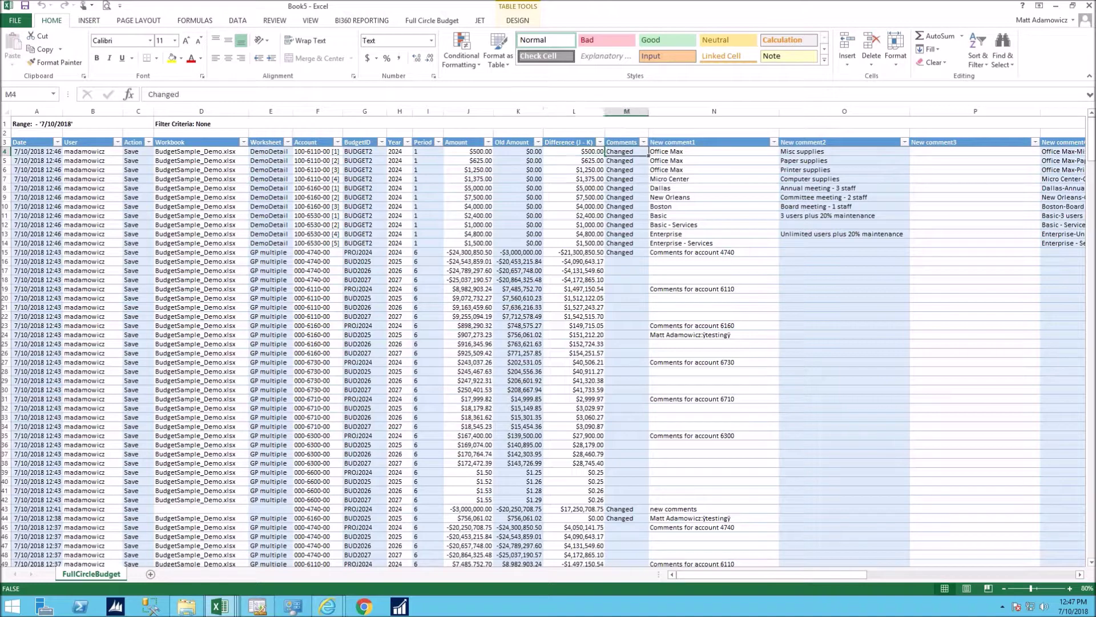
click(714, 151)
click(844, 152)
click(975, 152)
click(1062, 152)
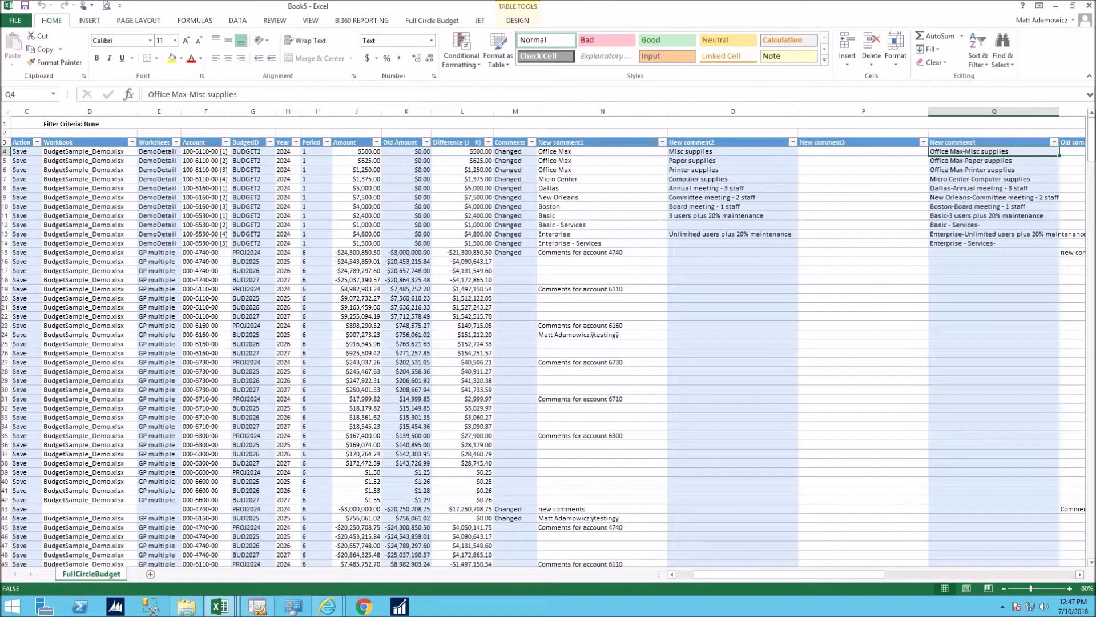
Review the change log's Message entries and filter, then move right to the Unit Qty values
click(977, 152)
click(949, 189)
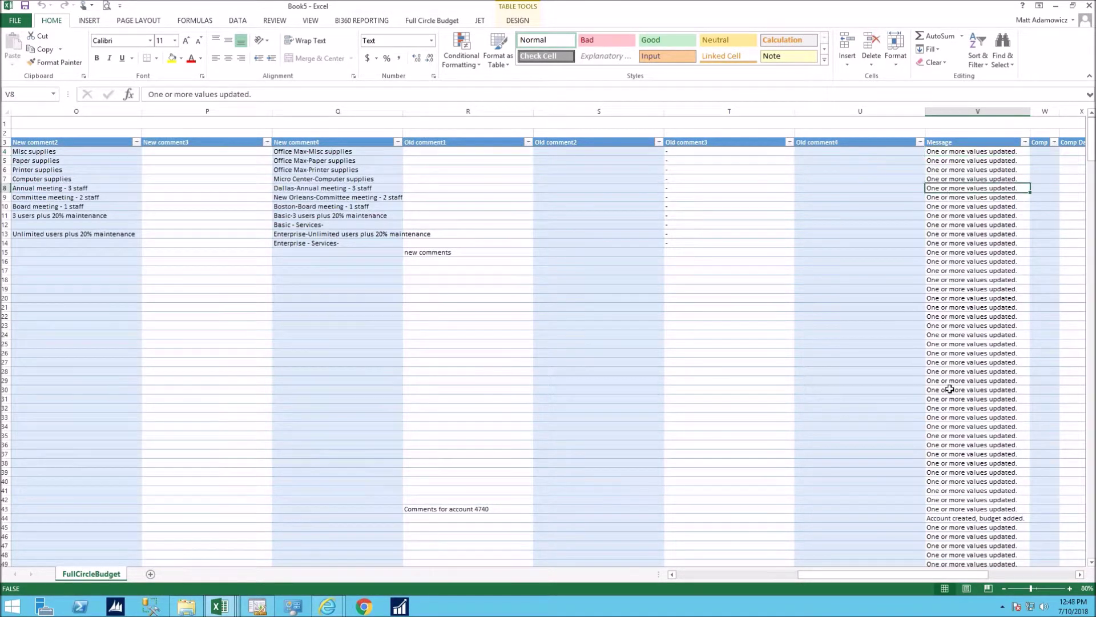
click(1025, 143)
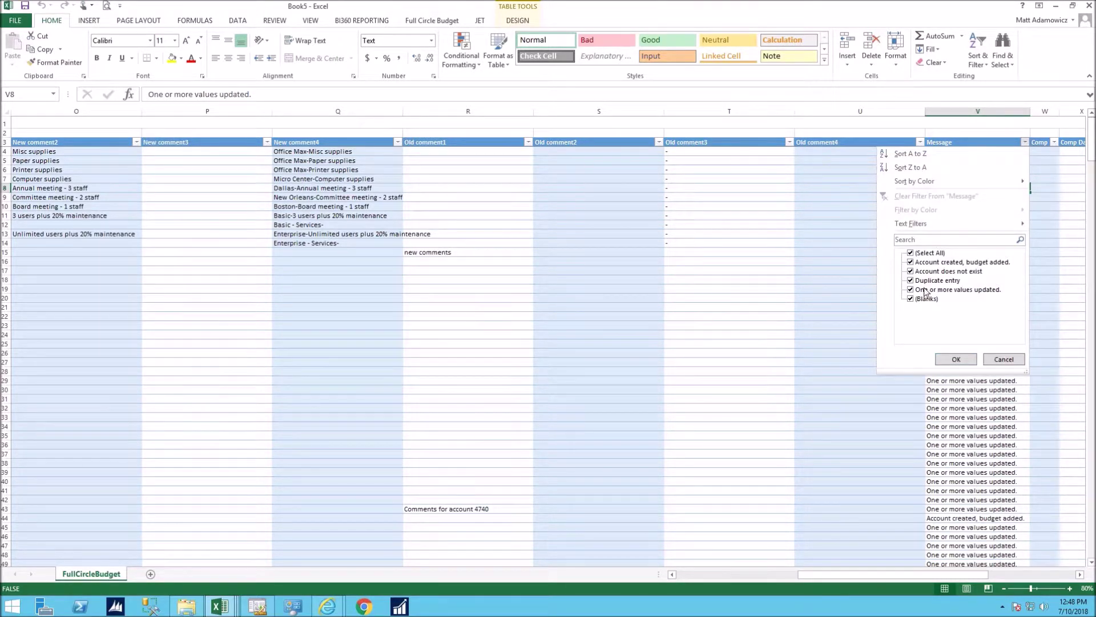
click(996, 359)
click(1061, 189)
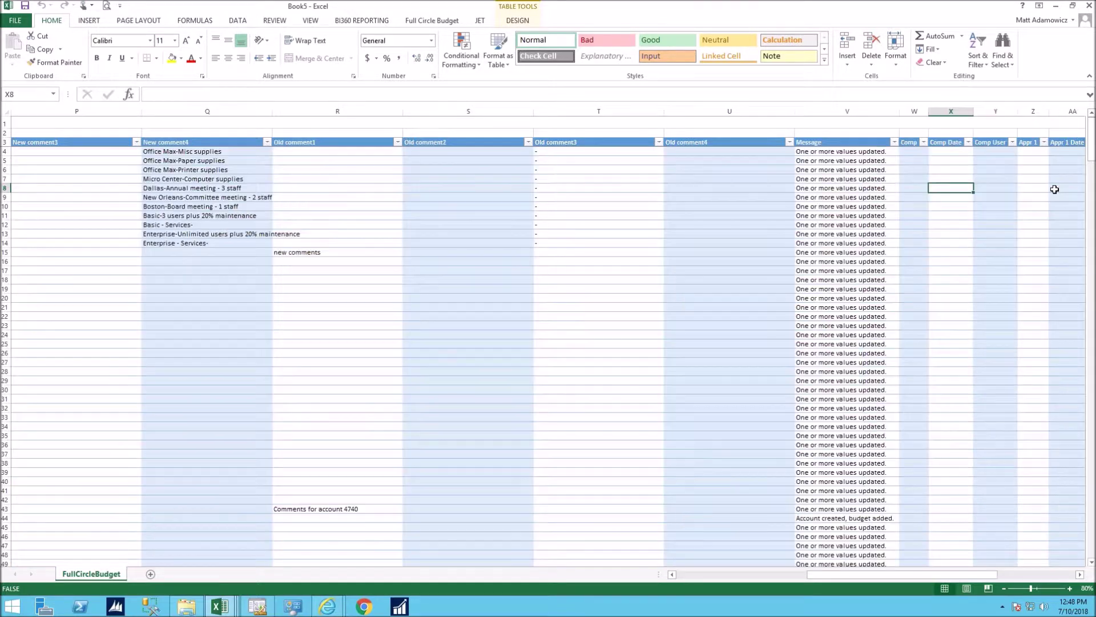
click(1054, 189)
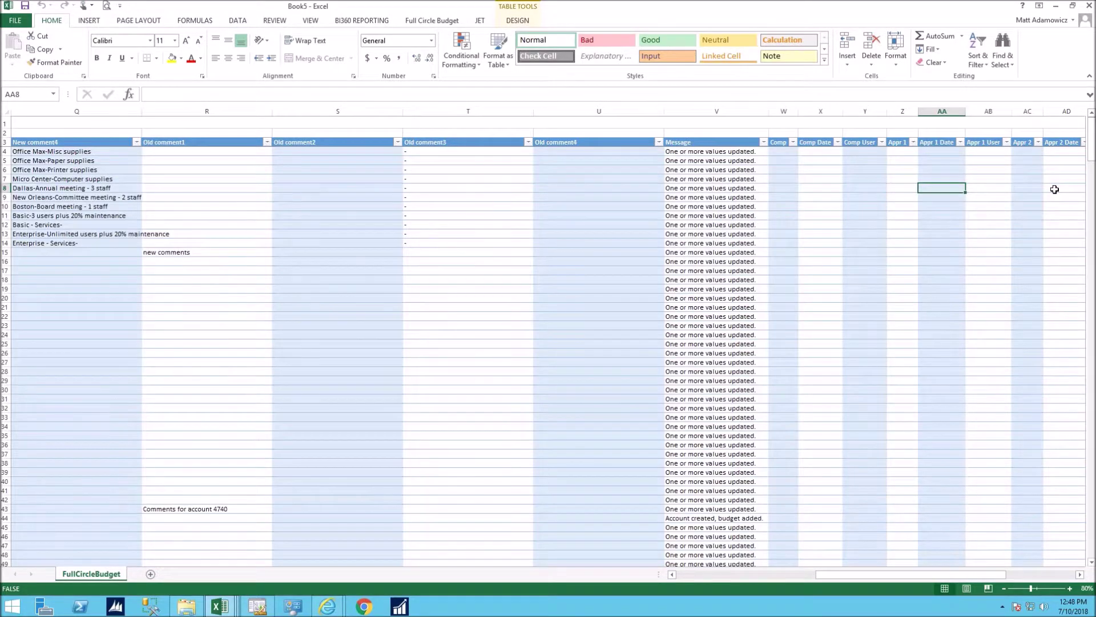
click(1055, 189)
key(Right)
key(Right)
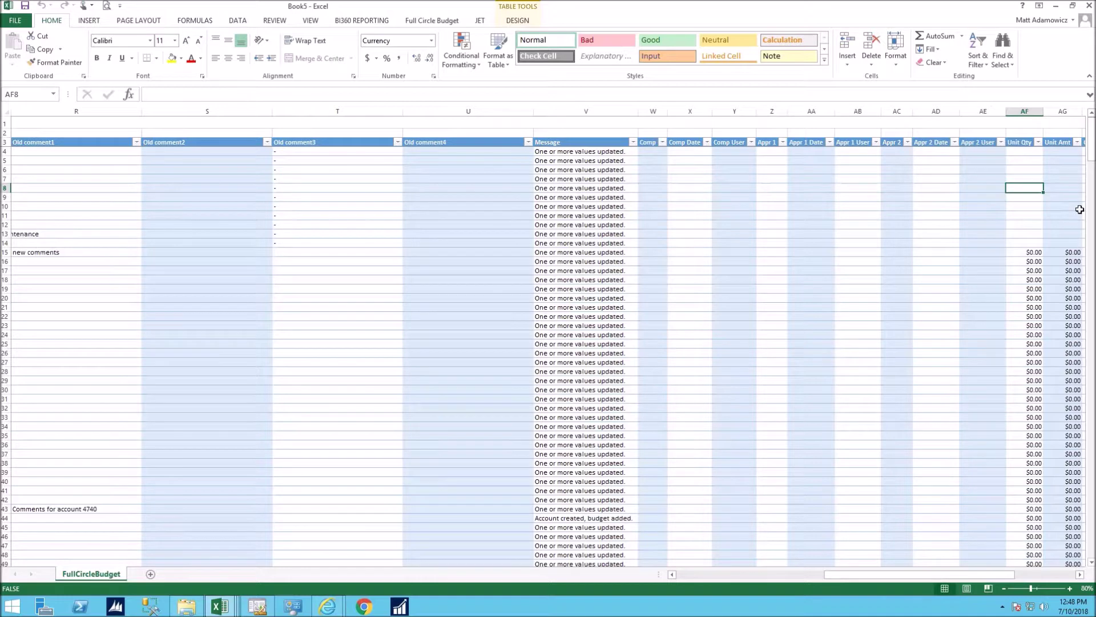
click(1023, 254)
Scan the approval and description columns of the log, then return to the Date column
click(857, 234)
key(Right)
key(Right)
click(971, 235)
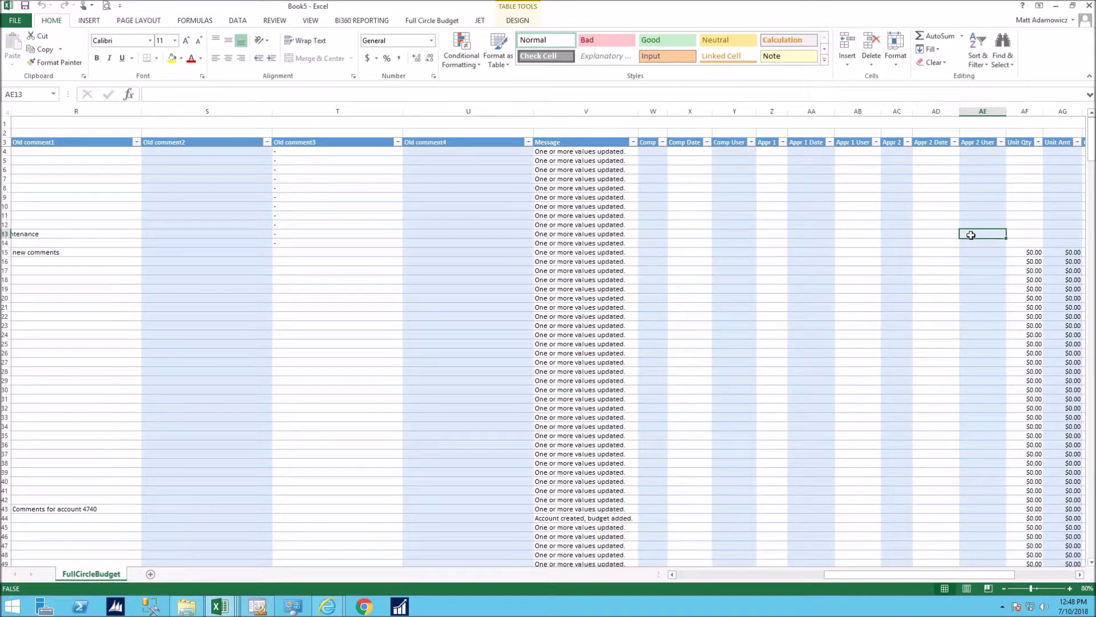
key(Right)
key(Right)
key(Right)
key(Right)
key(Right)
key(Right)
key(Right)
key(Right)
key(Right)
key(Right)
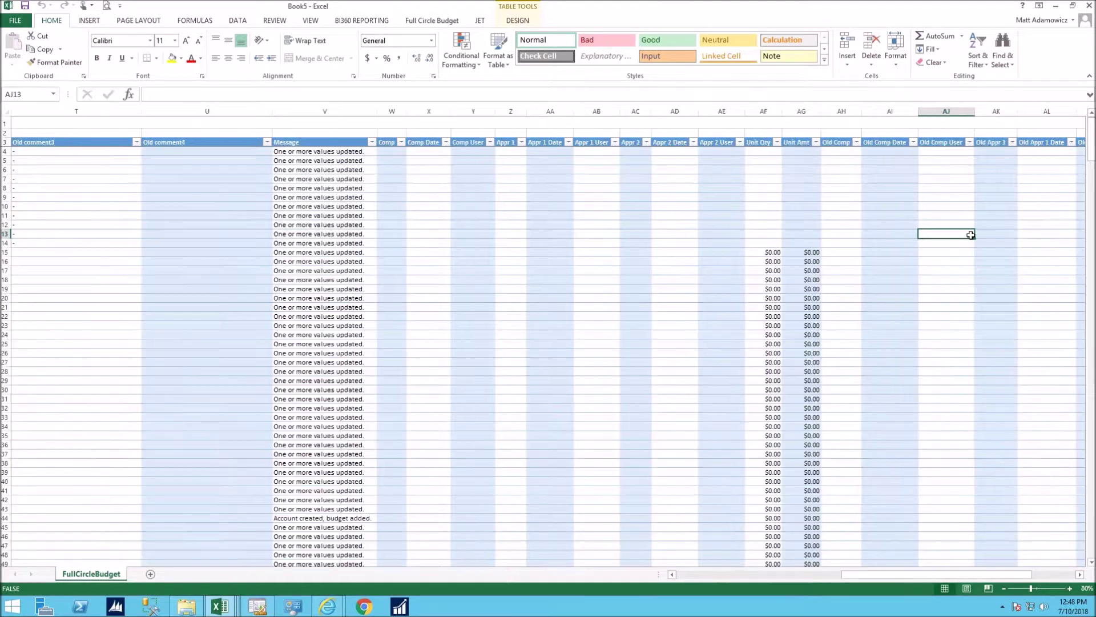
key(Right)
key(Right)
key(Right)
key(Right)
key(Right)
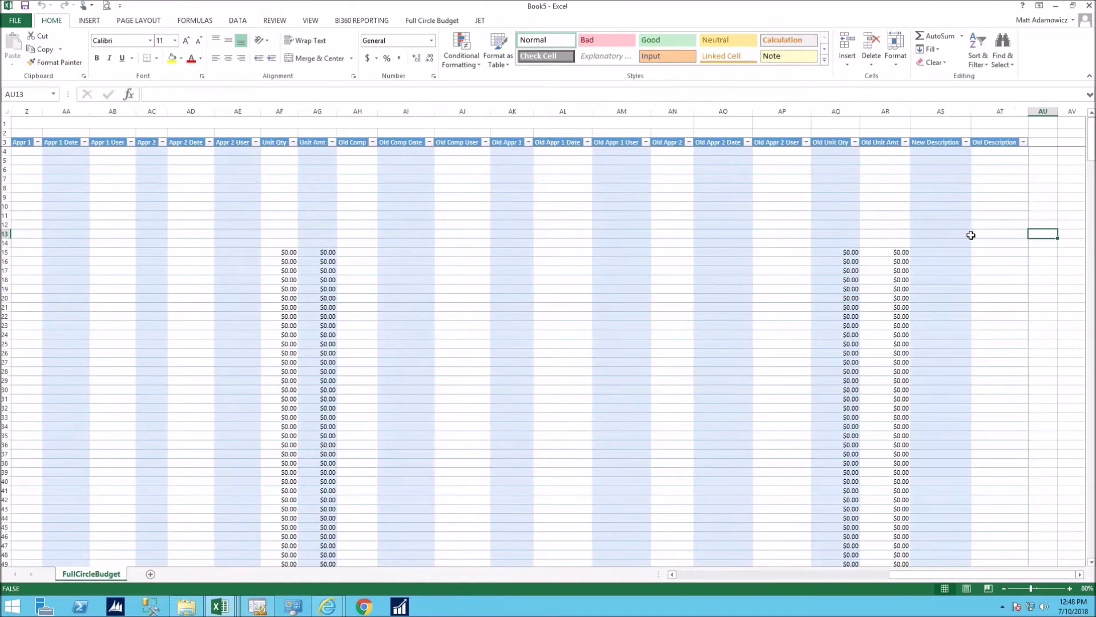
key(Left)
key(Left)
key(Left)
key(Left)
key(Left)
key(Left)
key(Left)
key(Left)
key(Left)
key(Left)
key(Left)
key(Left)
key(Left)
key(Left)
key(Left)
key(Left)
key(Left)
key(Left)
key(Left)
key(Left)
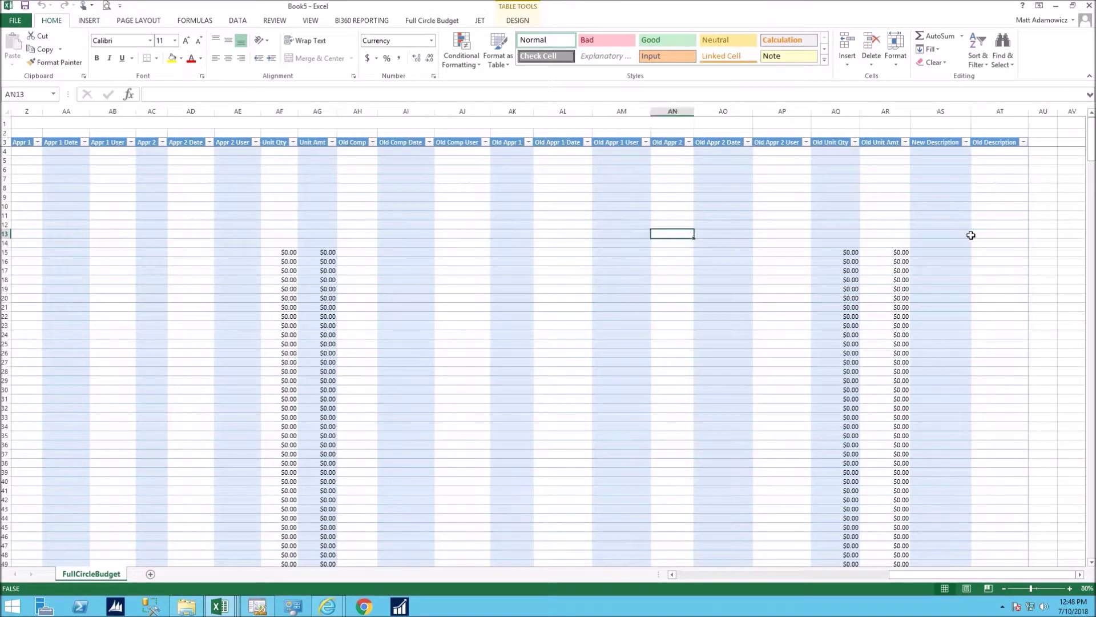
key(Left)
key(Left)
key(Left)
key(Left)
key(Left)
key(Left)
key(Left)
key(Left)
key(Left)
key(Left)
key(Left)
key(Left)
key(Left)
key(Left)
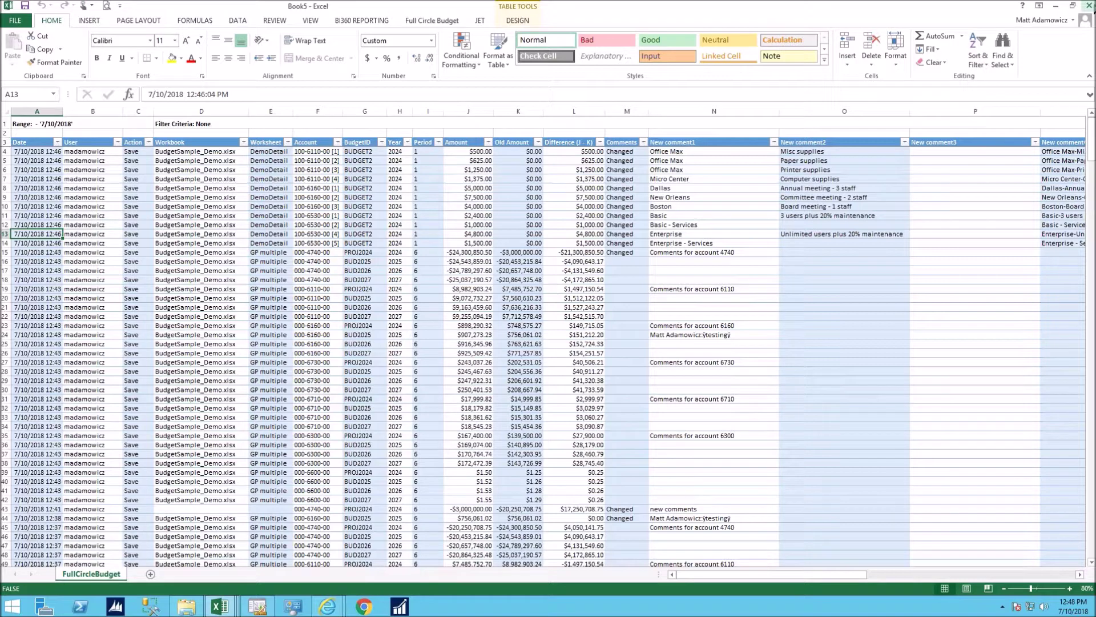
Close Book5 without saving and return to the Full Circle Budget tab
click(1089, 9)
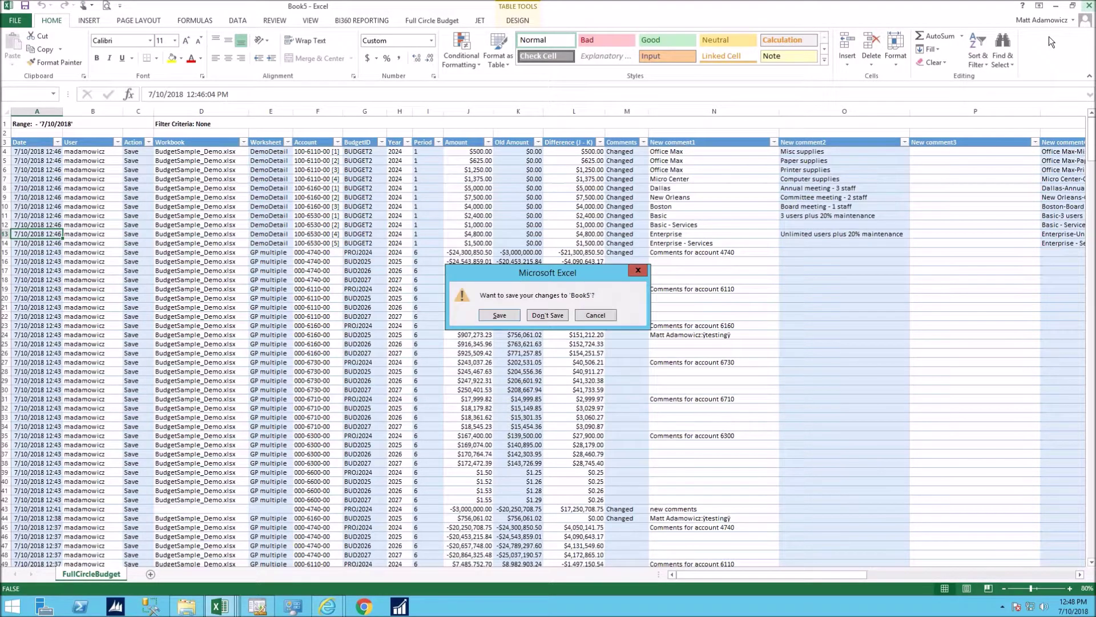
click(538, 315)
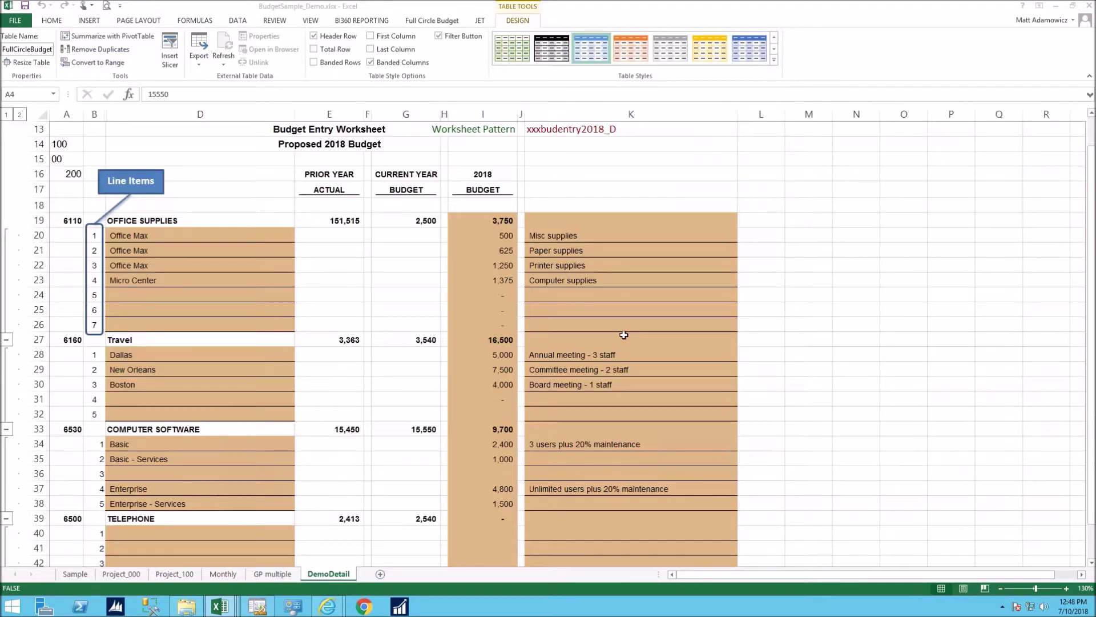
click(403, 430)
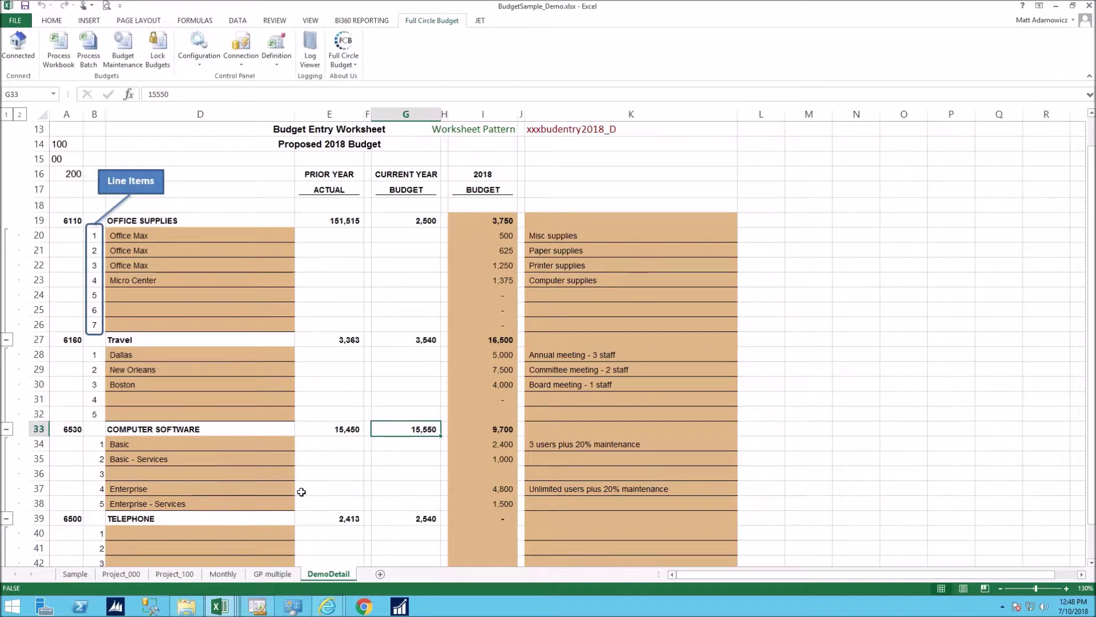
Inspect the Basic and Basic - Services line-item and 2018 budget formulas on DemoDetail
click(346, 276)
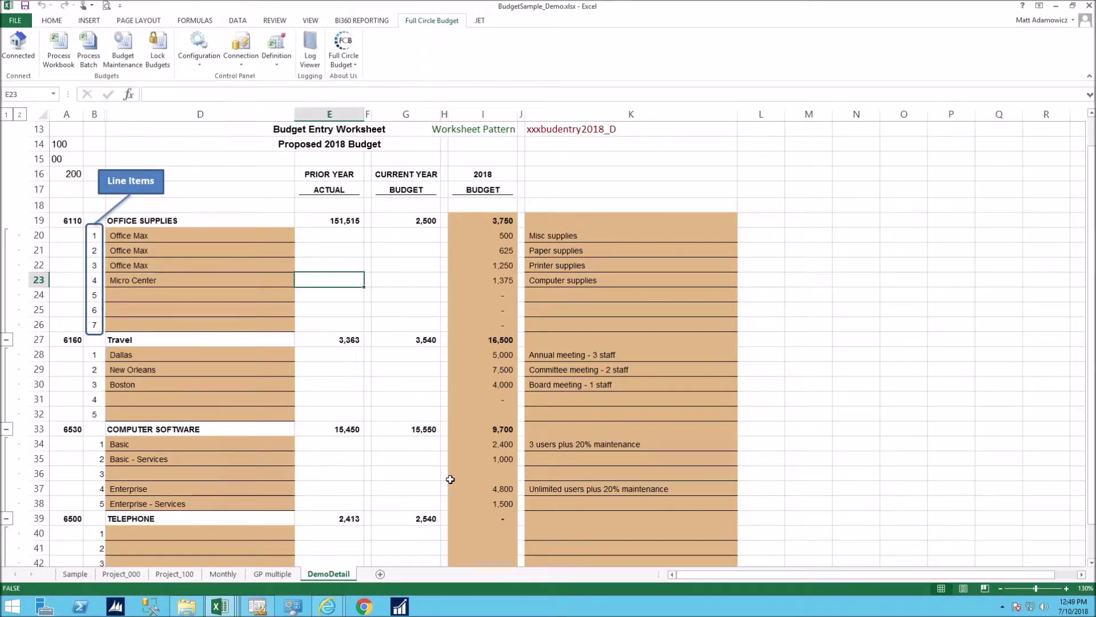
scroll(350, 480, down, 1)
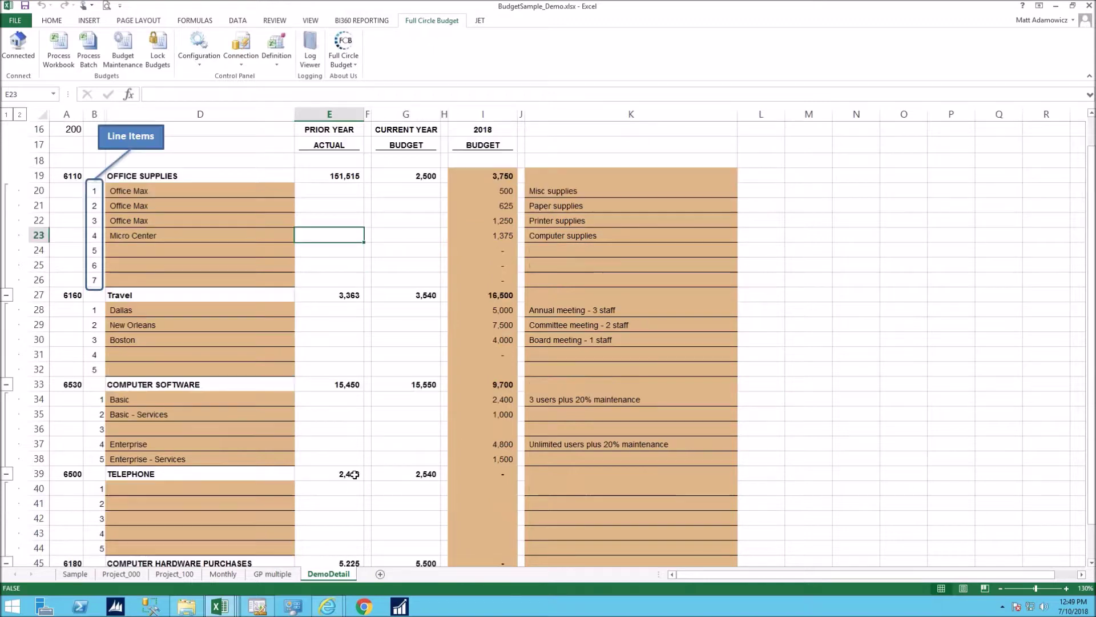
scroll(355, 474, down, 3)
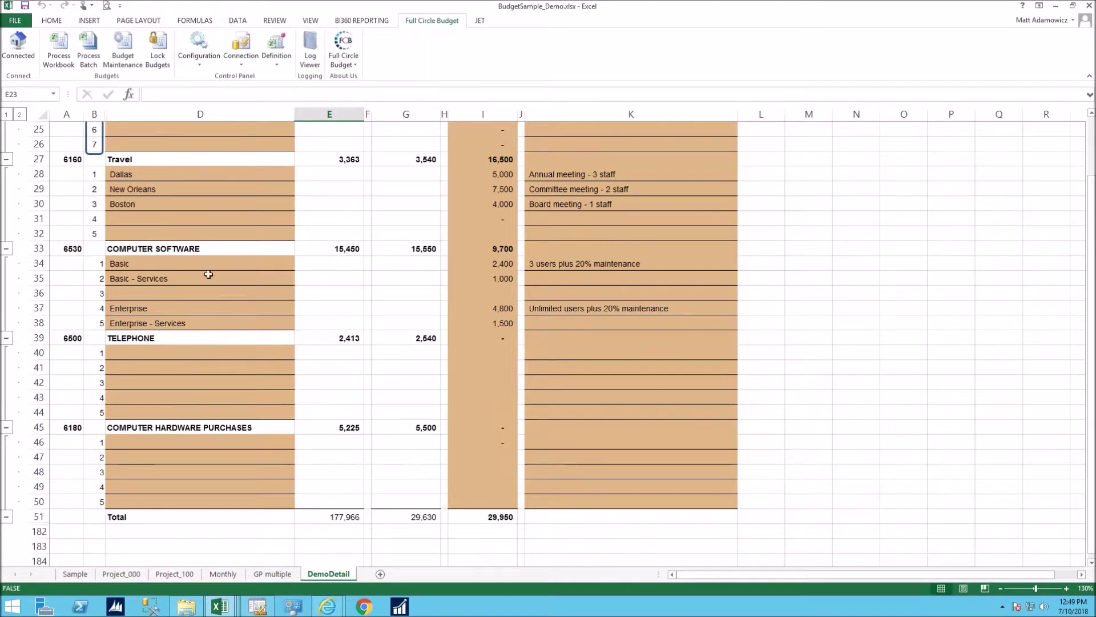
click(127, 262)
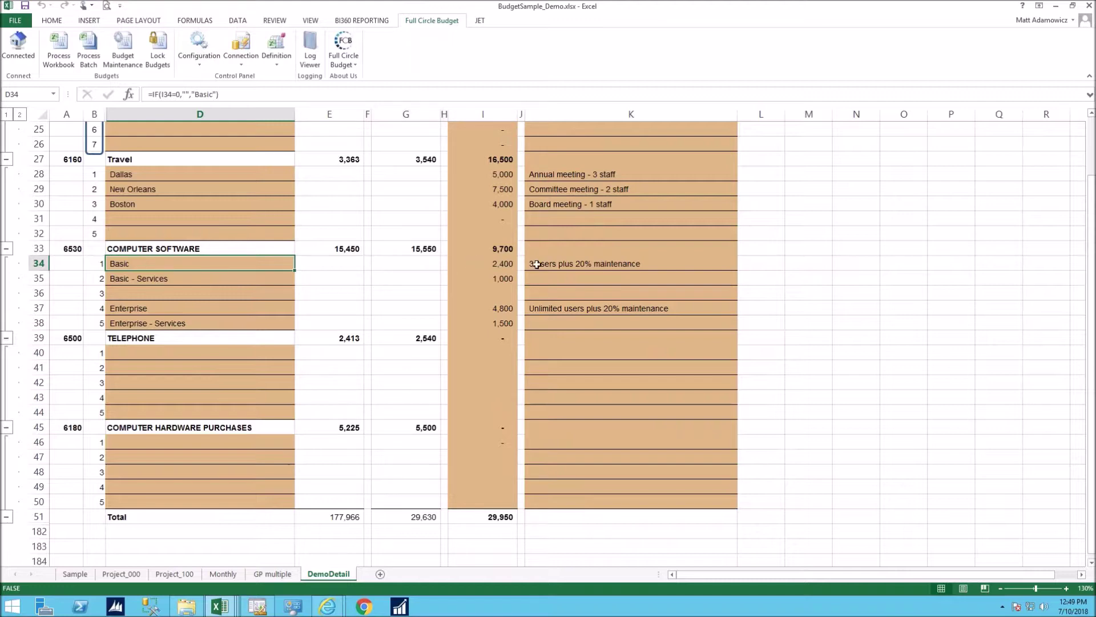
click(506, 264)
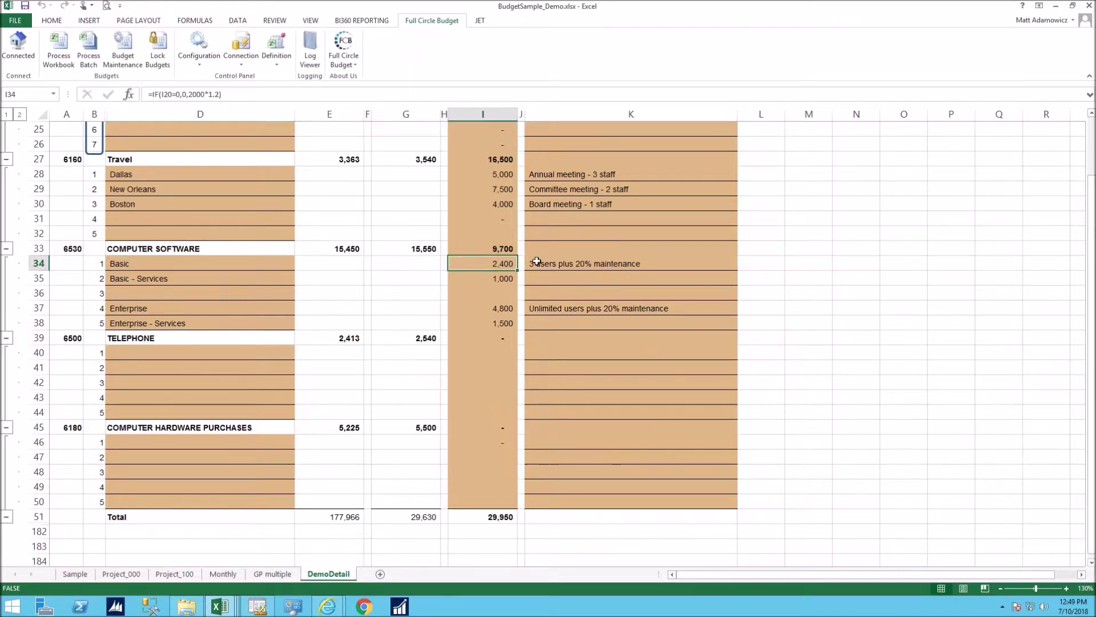
drag(203, 279, 482, 280)
click(485, 279)
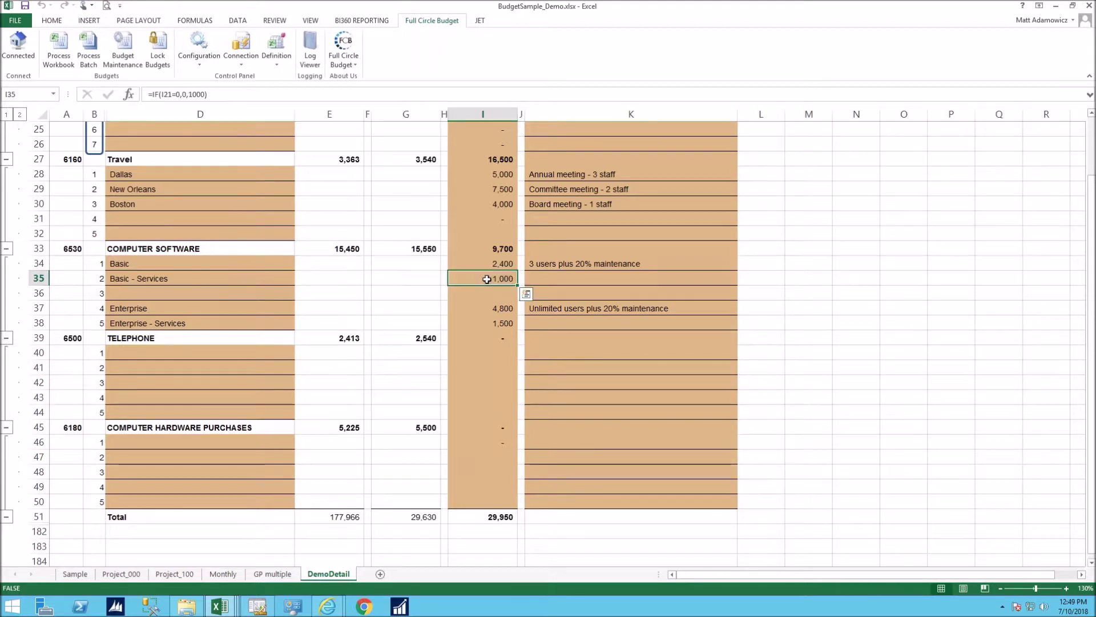
Inspect the Enterprise and Enterprise - Services label and budget formulas in I36–I38
click(192, 309)
click(496, 309)
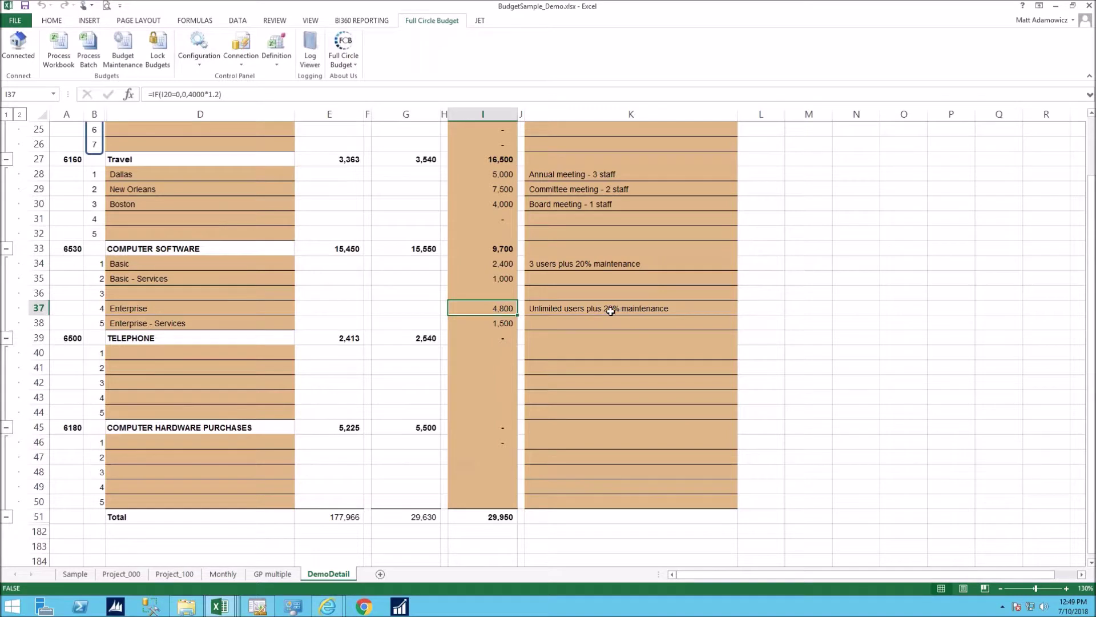
click(231, 321)
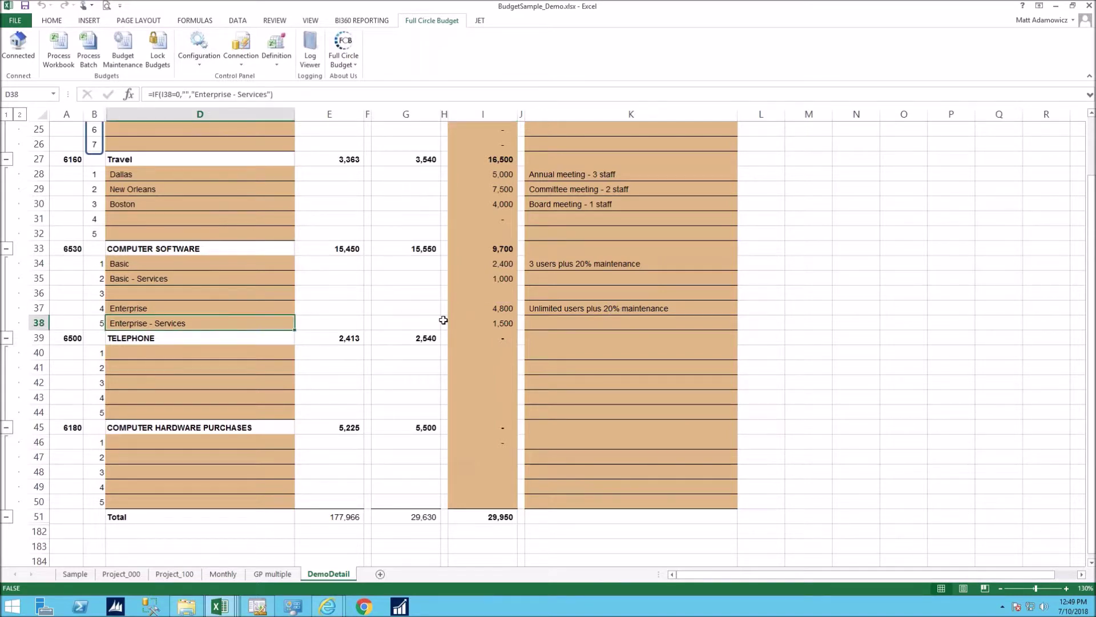
click(490, 320)
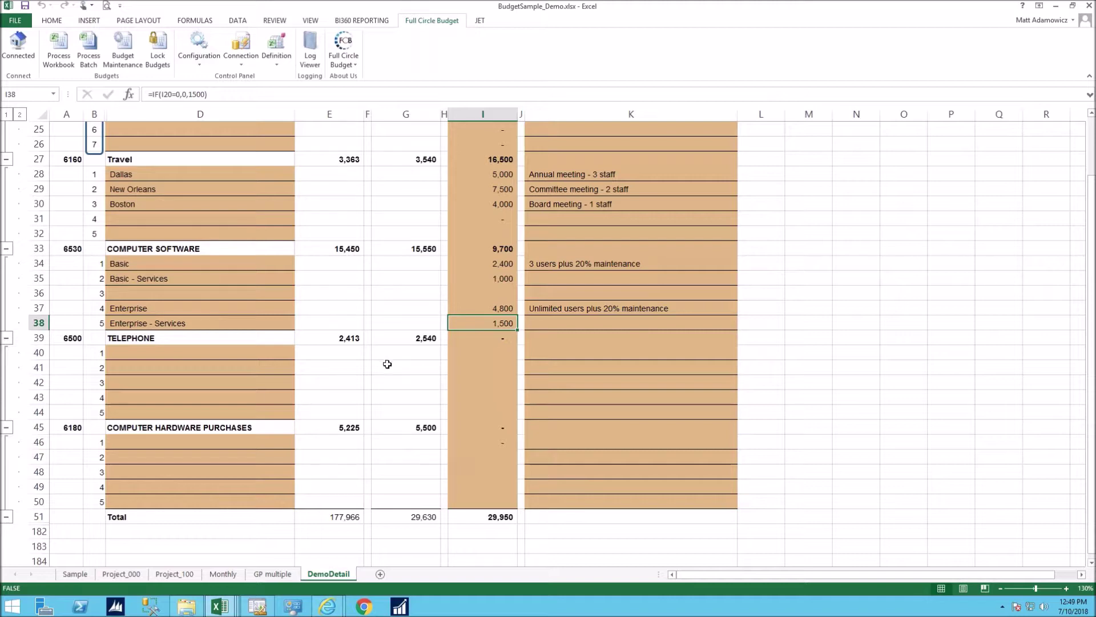
click(490, 312)
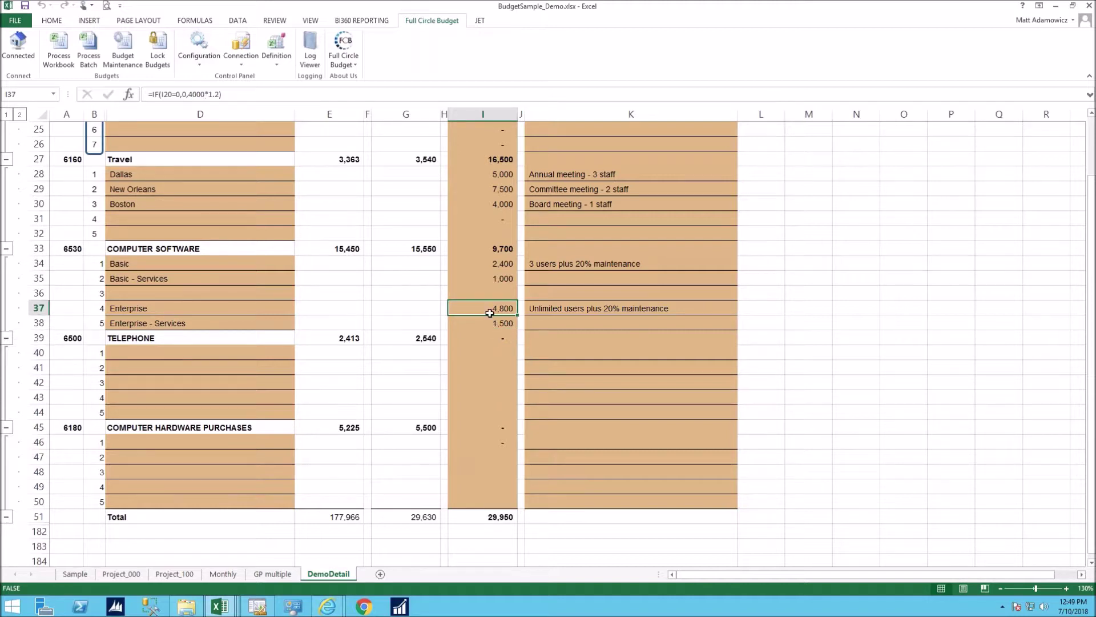
scroll(401, 453, up, 1)
scroll(401, 453, up, 3)
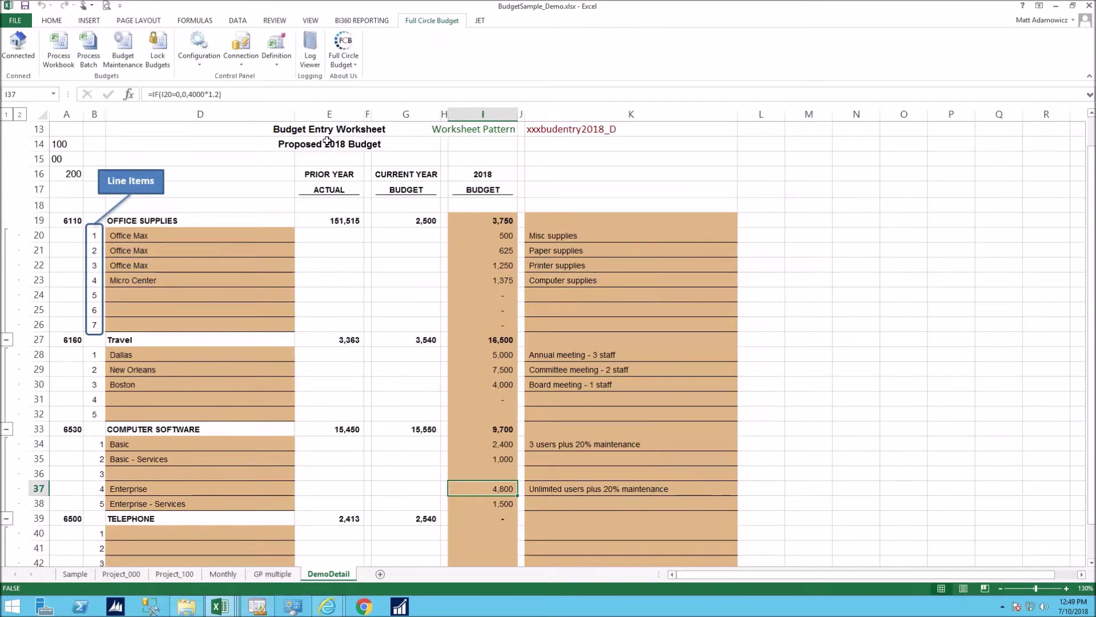
Bring the FCBBudgetTWO report and then the FCBBudgetTWO.xlsx workbook to the front
click(327, 606)
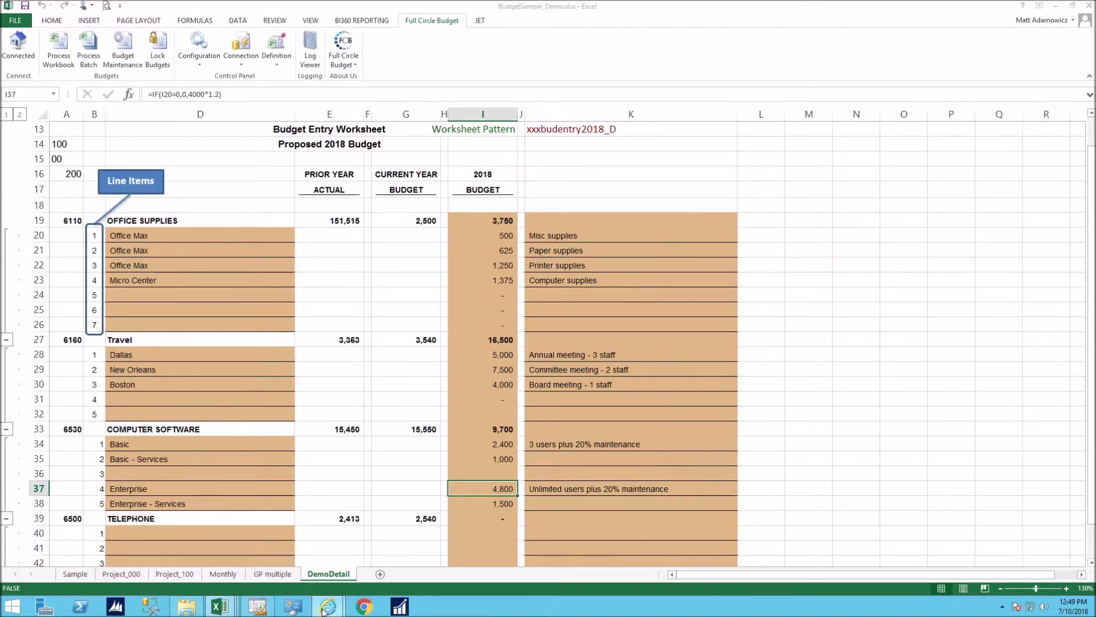
click(266, 548)
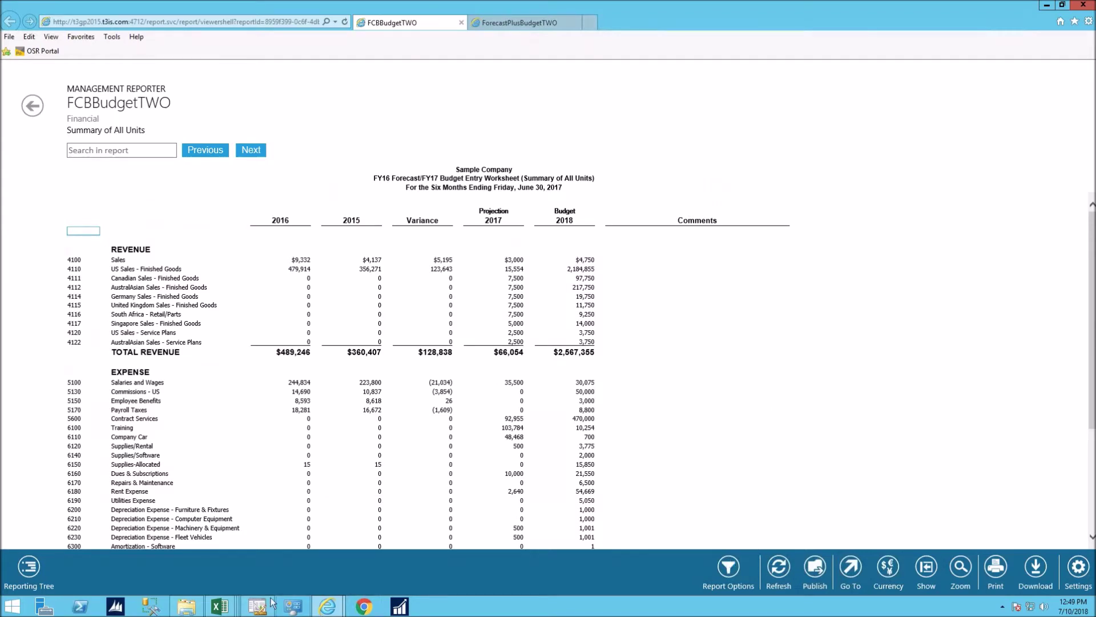
click(226, 608)
click(301, 551)
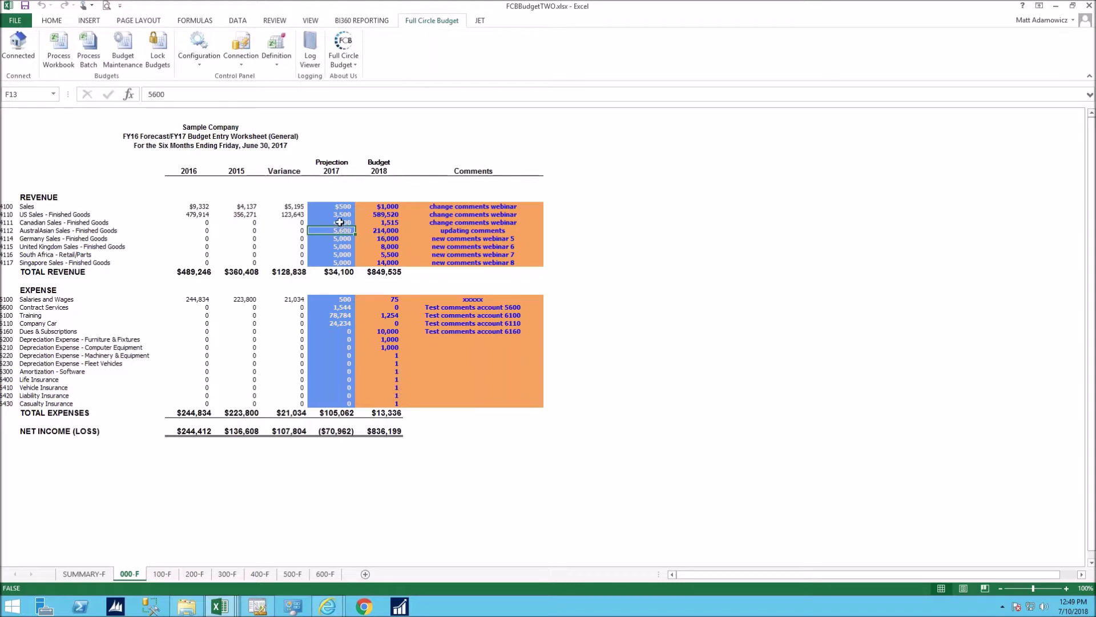
Review the demo connection's settings, then list the report definitions such as FCB_MR_BUDGET
click(336, 246)
click(240, 52)
click(406, 83)
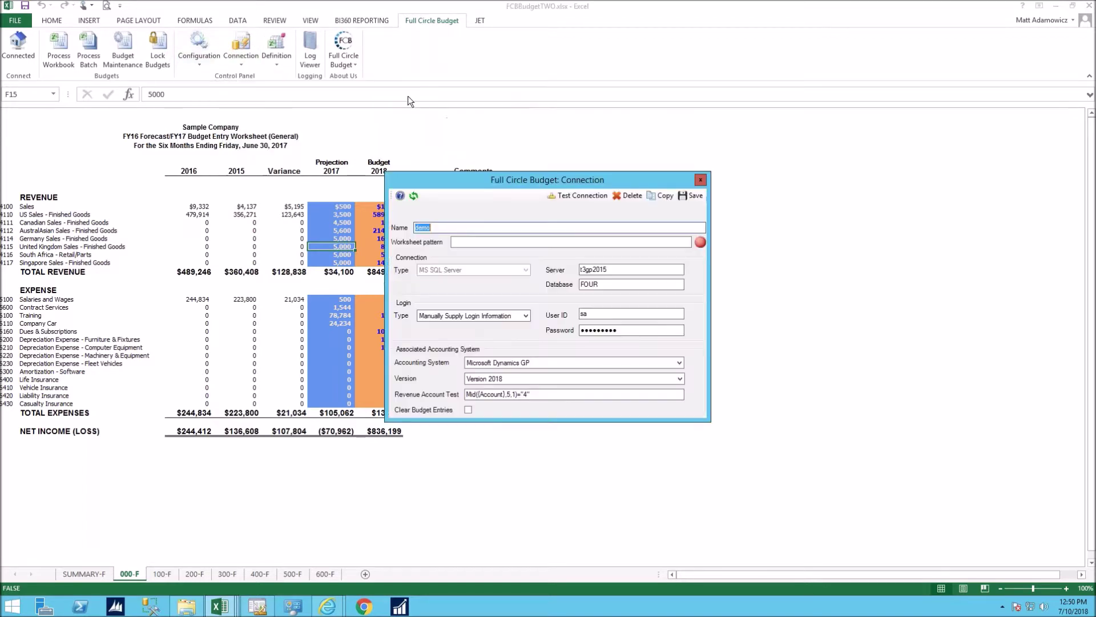
click(695, 181)
click(266, 50)
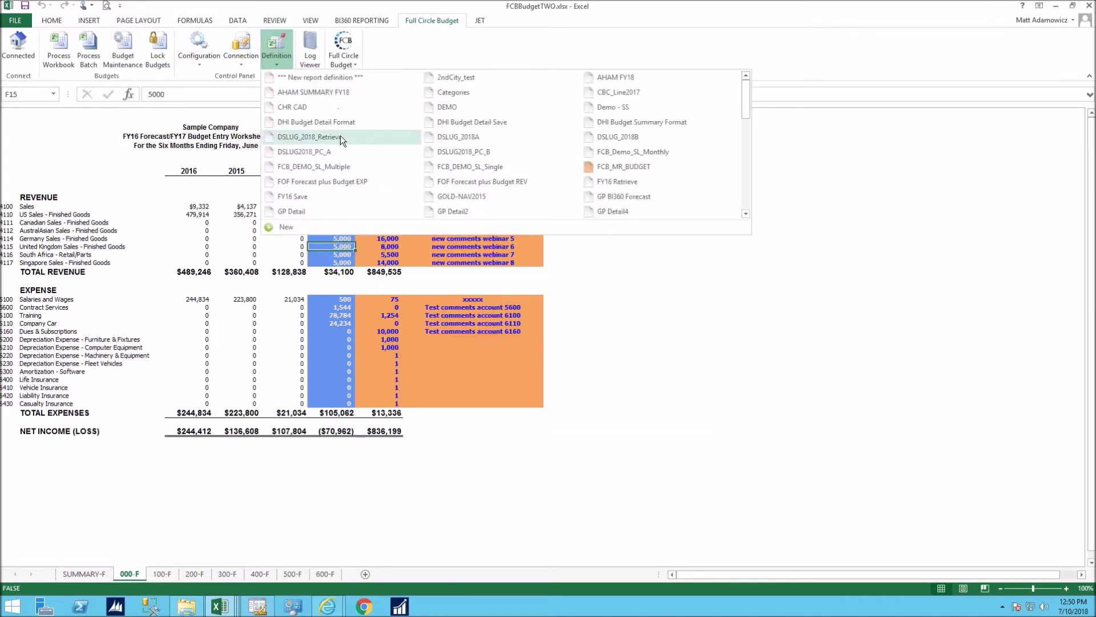
Open the FCB_MR_BUDGET definition's field sections and expand Section F
click(600, 166)
drag(405, 153, 403, 200)
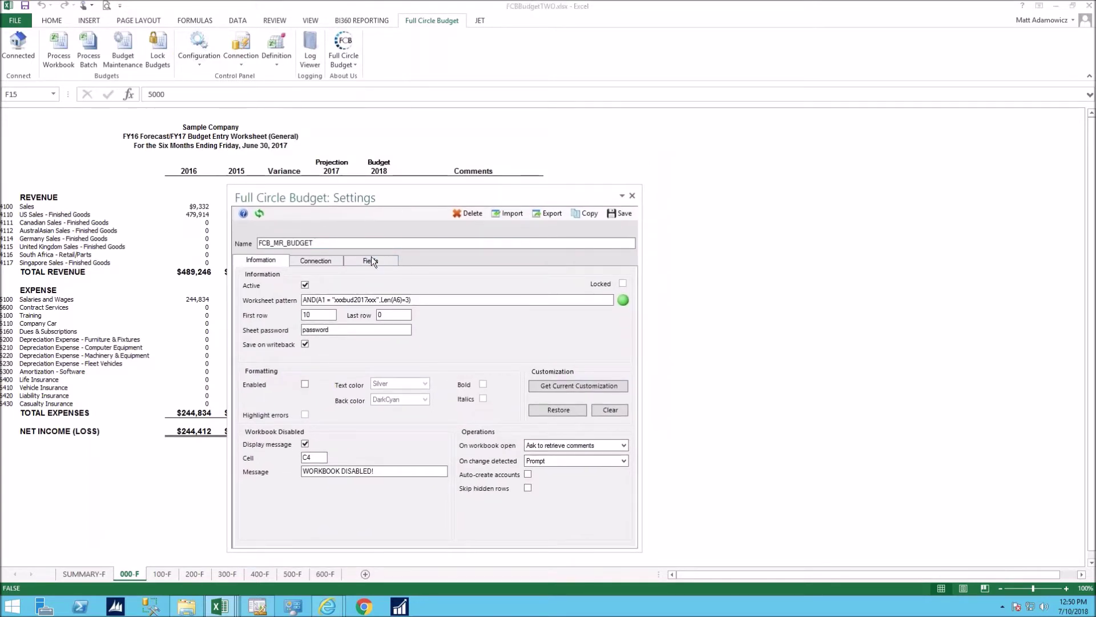
click(371, 259)
click(608, 297)
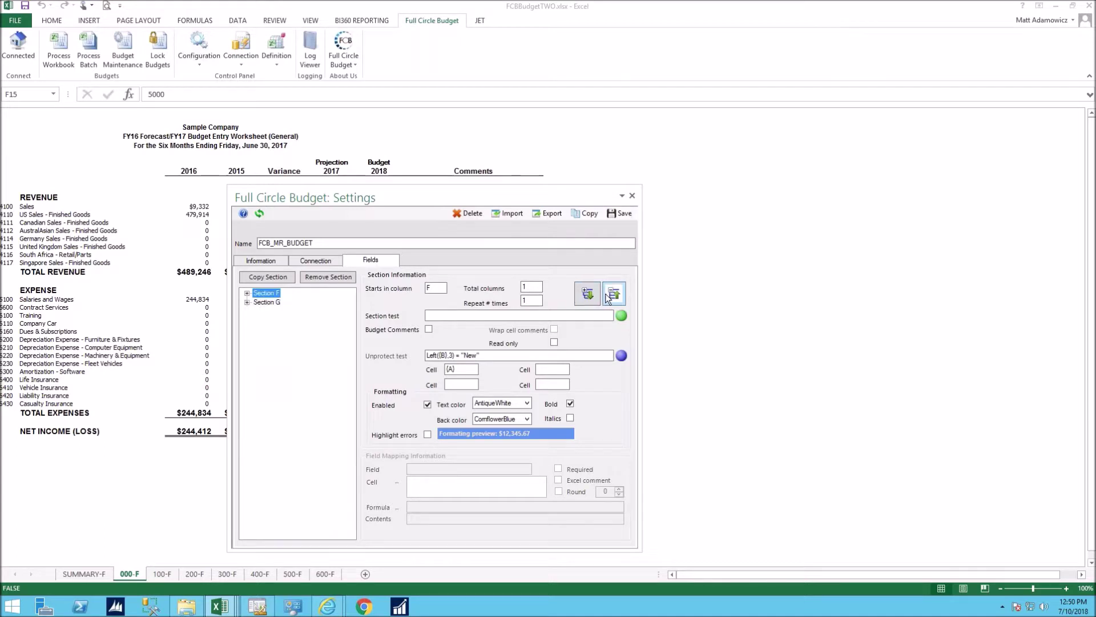
click(247, 293)
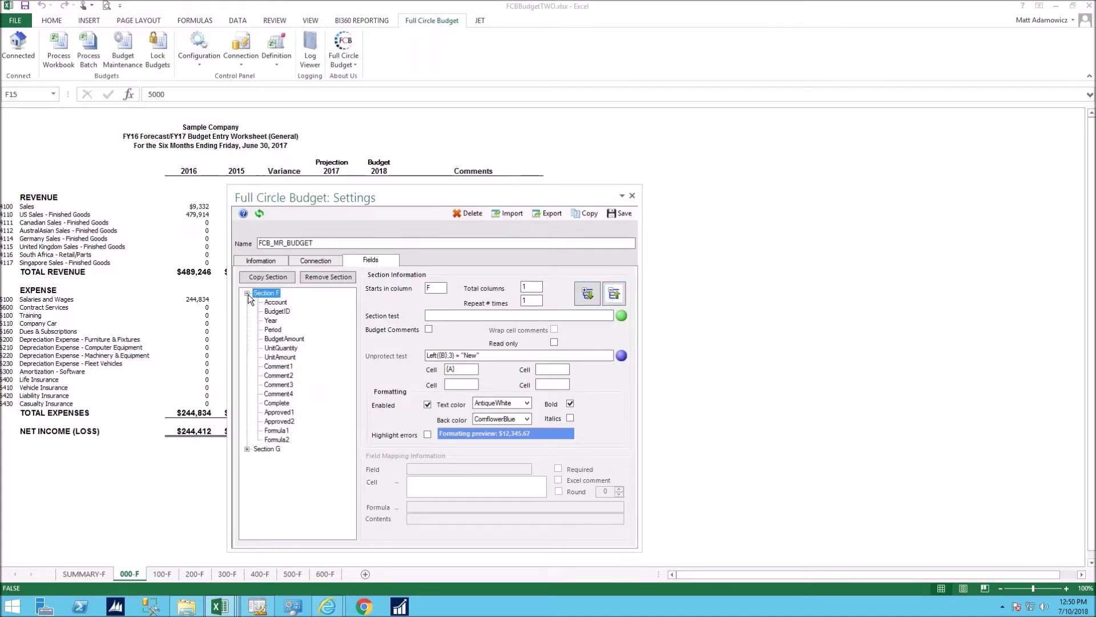
Inspect Section F's Account formula and its BudgetID through BudgetAmount field mappings
click(277, 303)
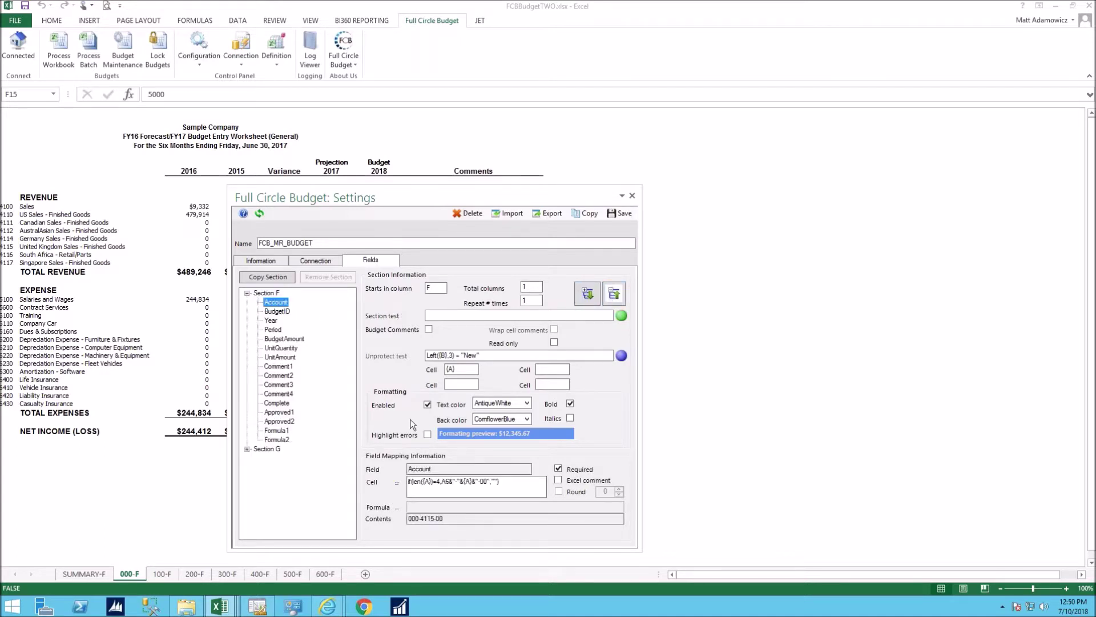
drag(509, 483, 397, 480)
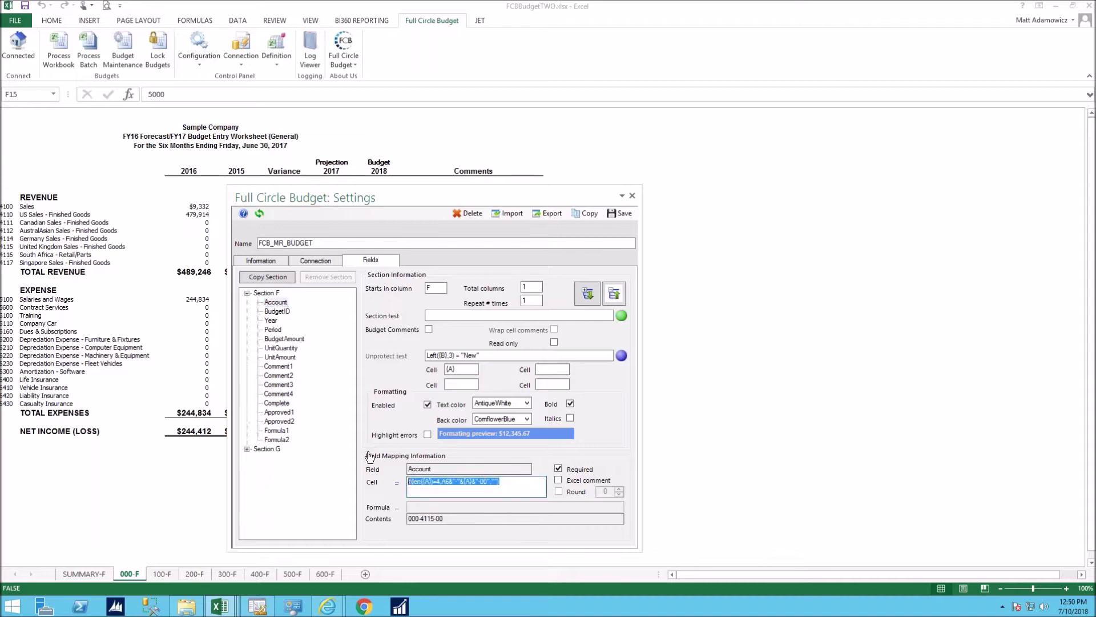
click(444, 485)
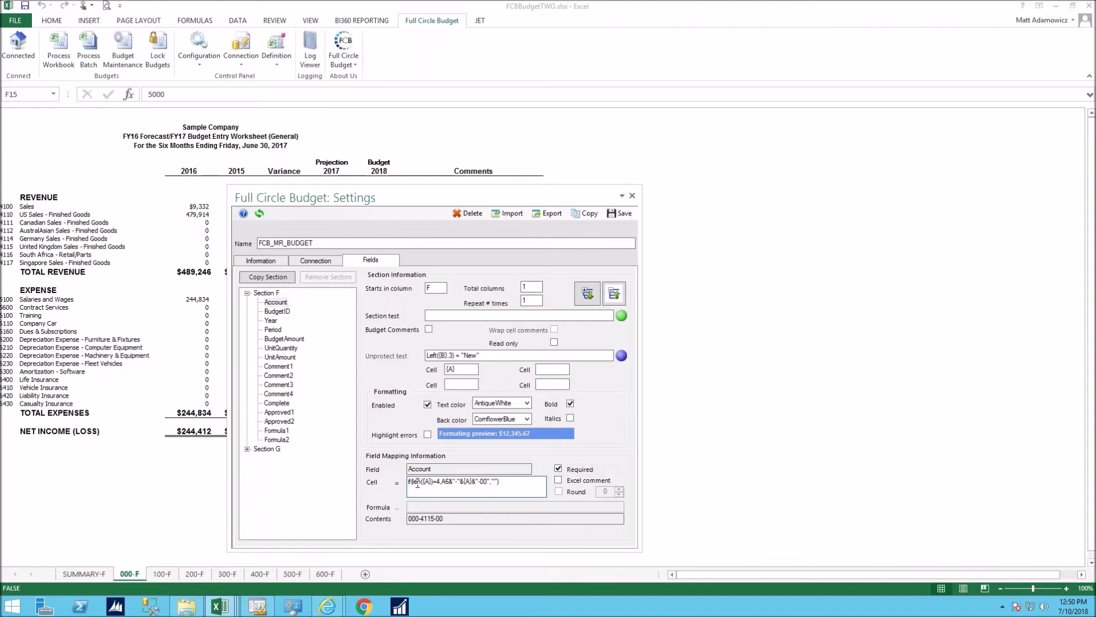
click(438, 482)
click(288, 312)
click(271, 321)
click(273, 330)
click(283, 338)
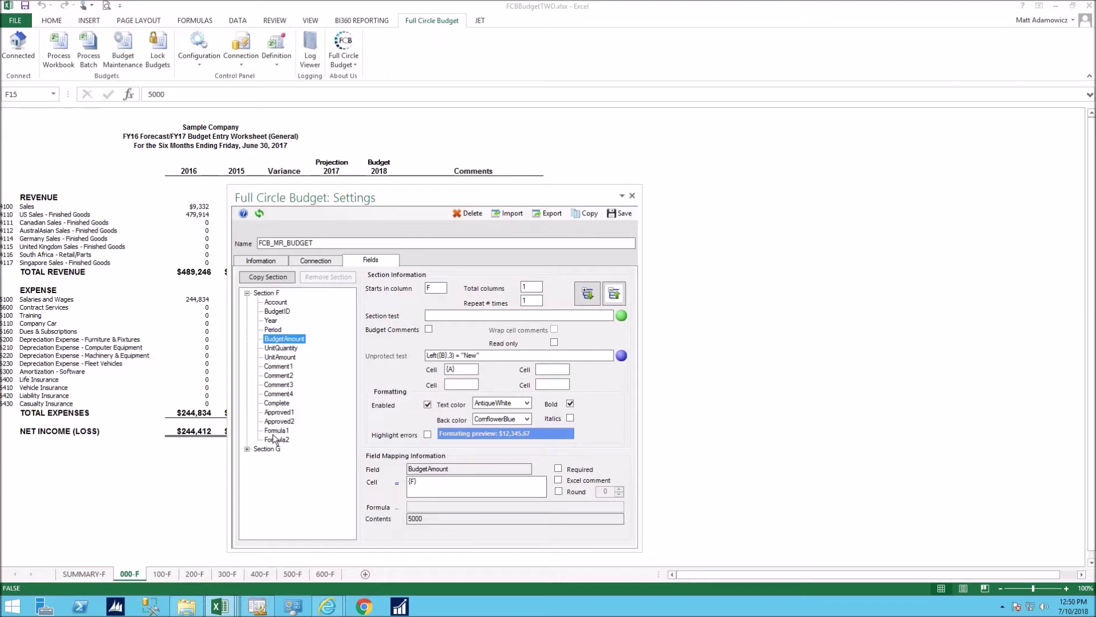
Inspect Section G's Account, BudgetID, Year and BudgetAmount (column G) mappings, uncovering the sheet
click(247, 448)
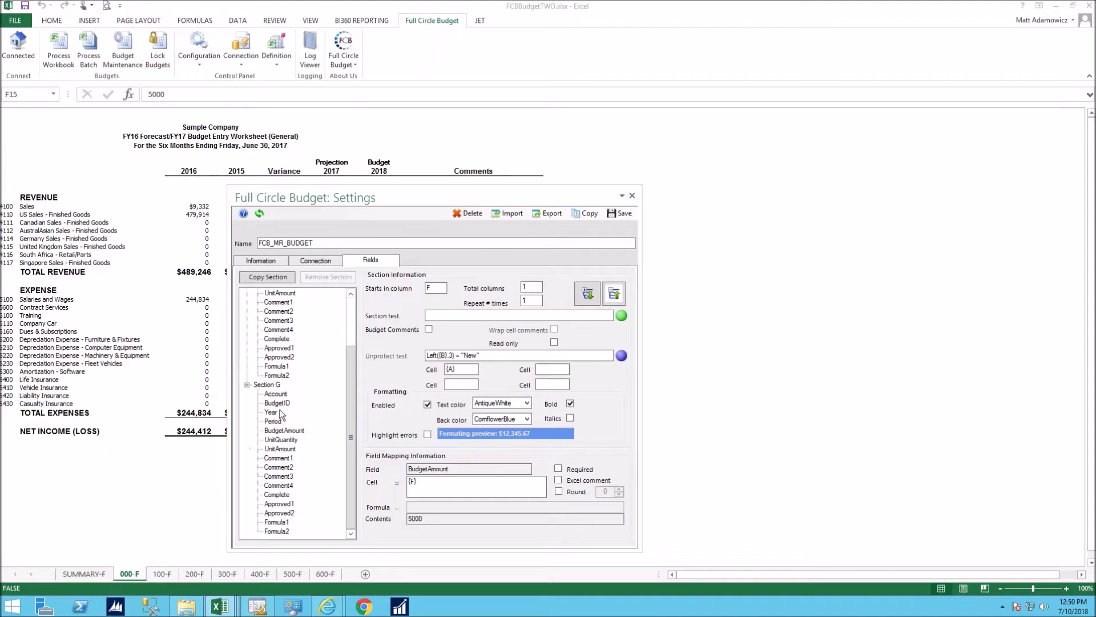
click(270, 385)
click(273, 394)
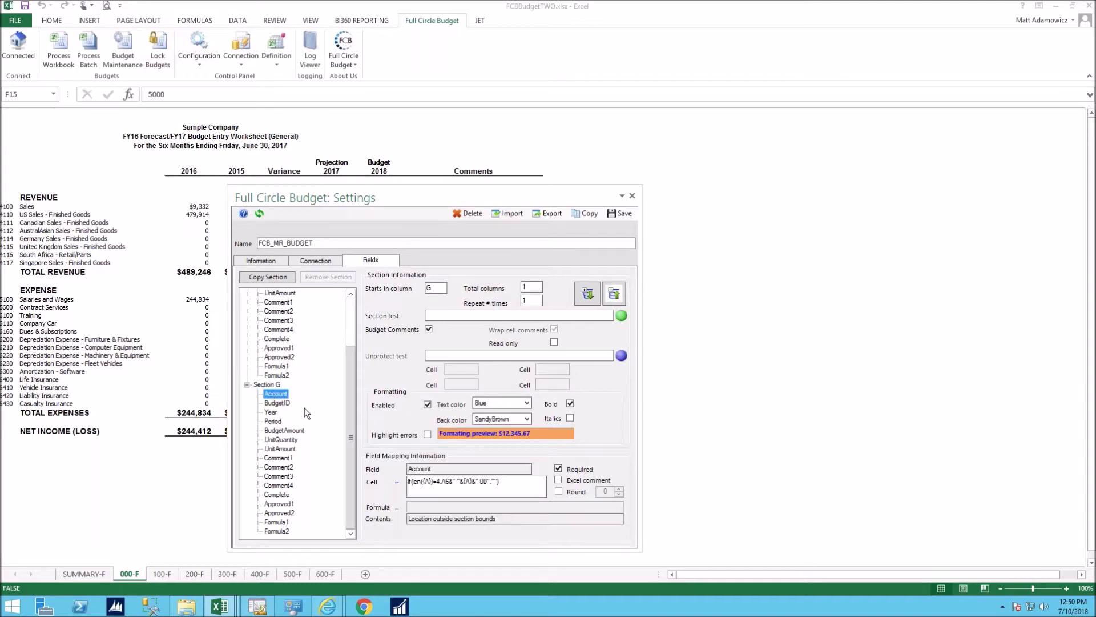
click(274, 403)
click(271, 412)
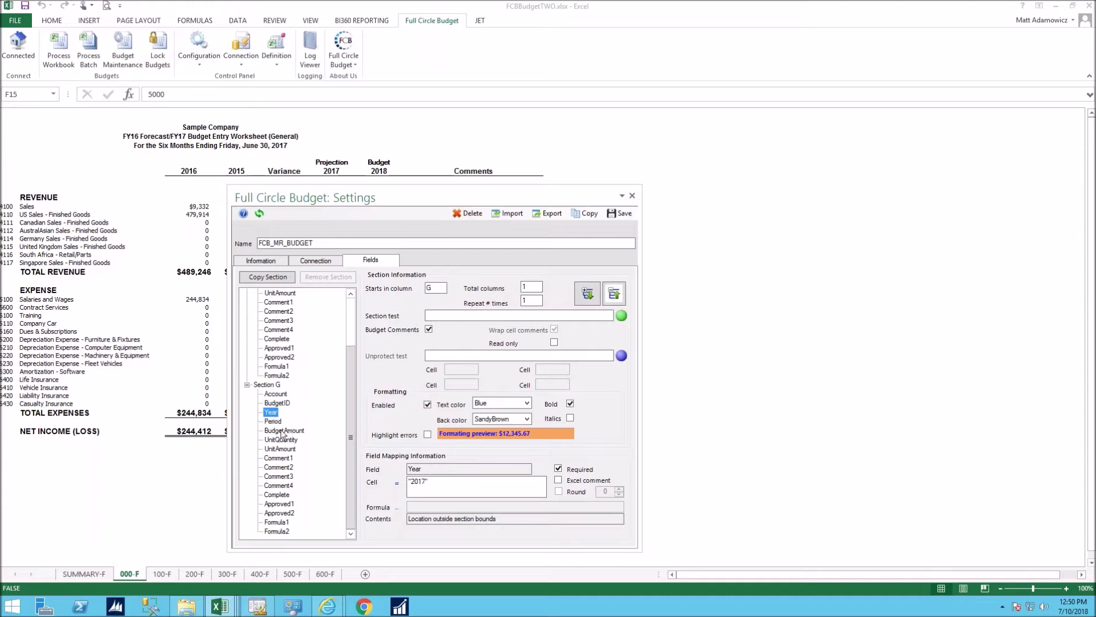
click(292, 430)
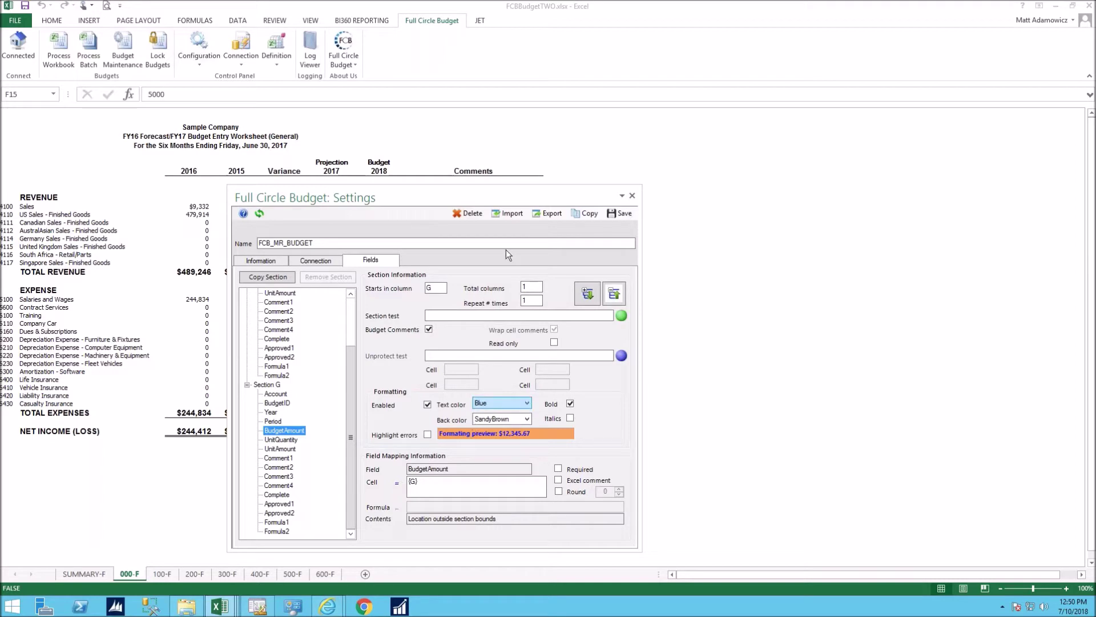
drag(477, 189, 804, 153)
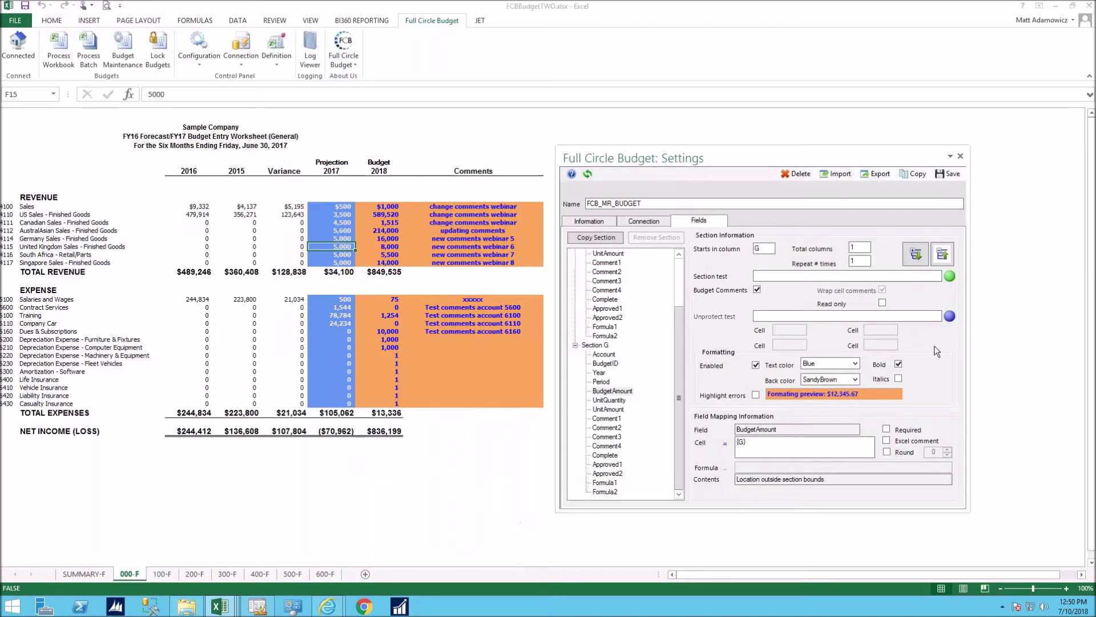
Give Section G AliceBlue text on a SeaGreen back colour, then save and close the settings
click(855, 363)
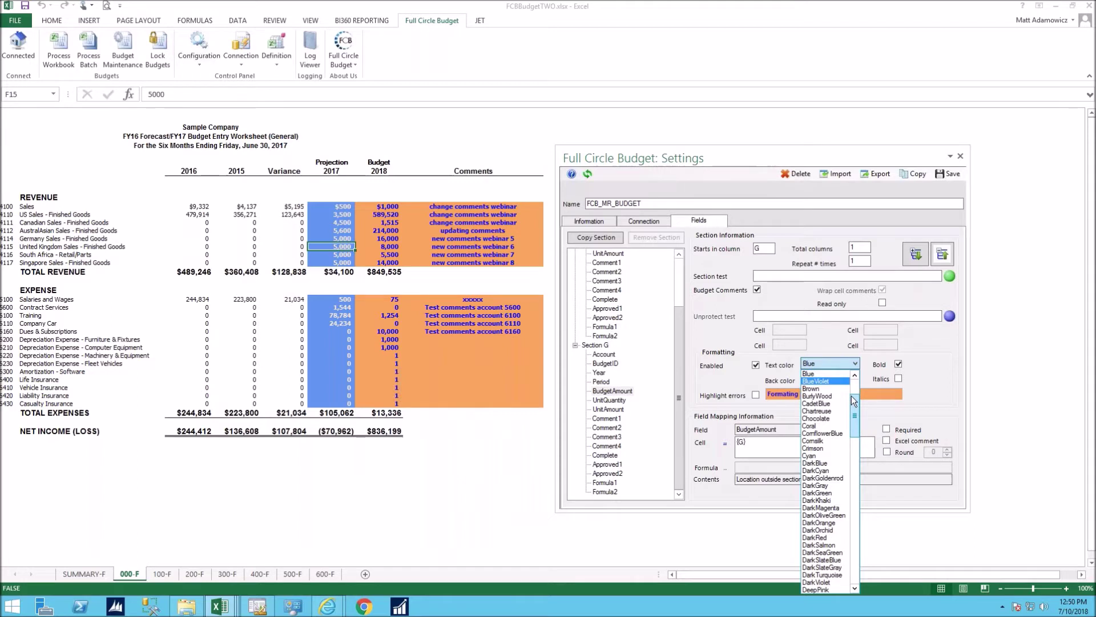
scroll(853, 400, up, 3)
click(816, 374)
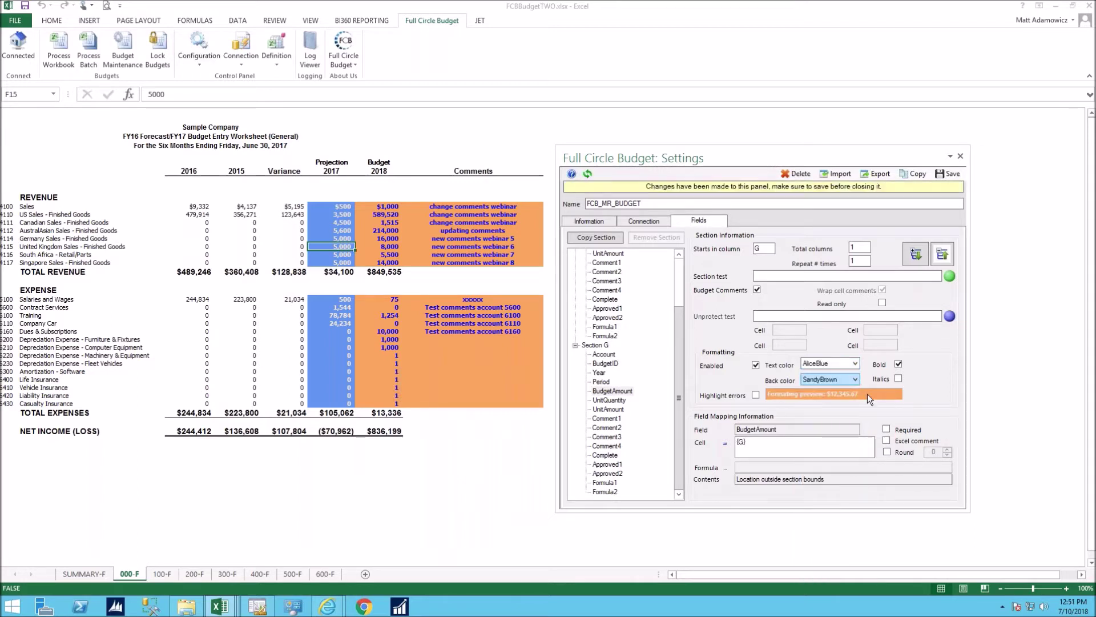
click(835, 388)
click(828, 402)
scroll(828, 404, down, 2)
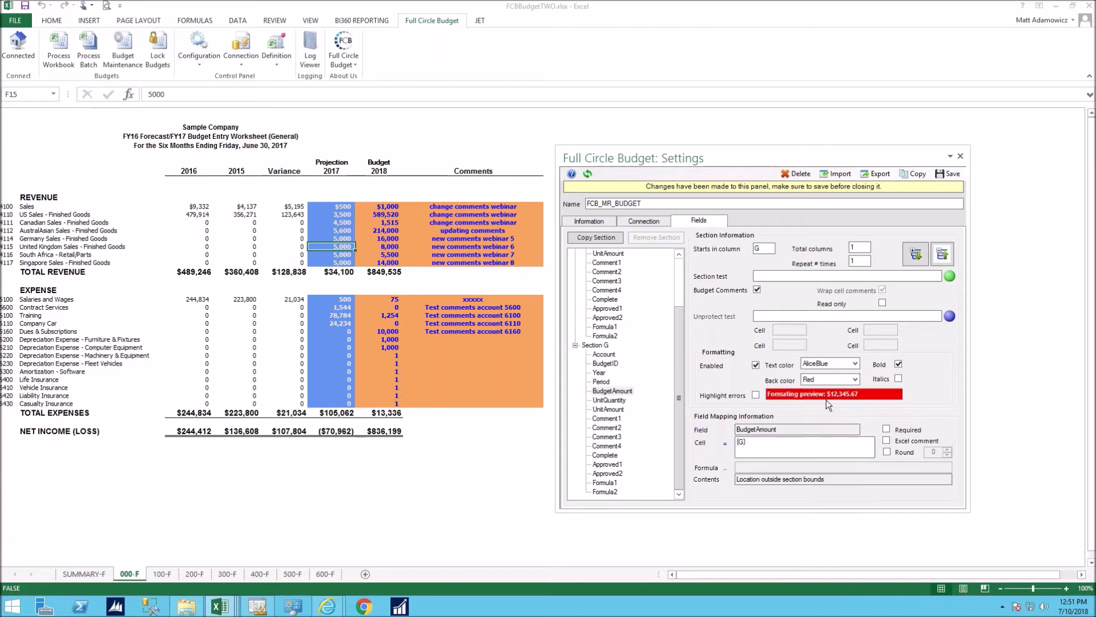
scroll(829, 406, down, 3)
scroll(829, 405, down, 3)
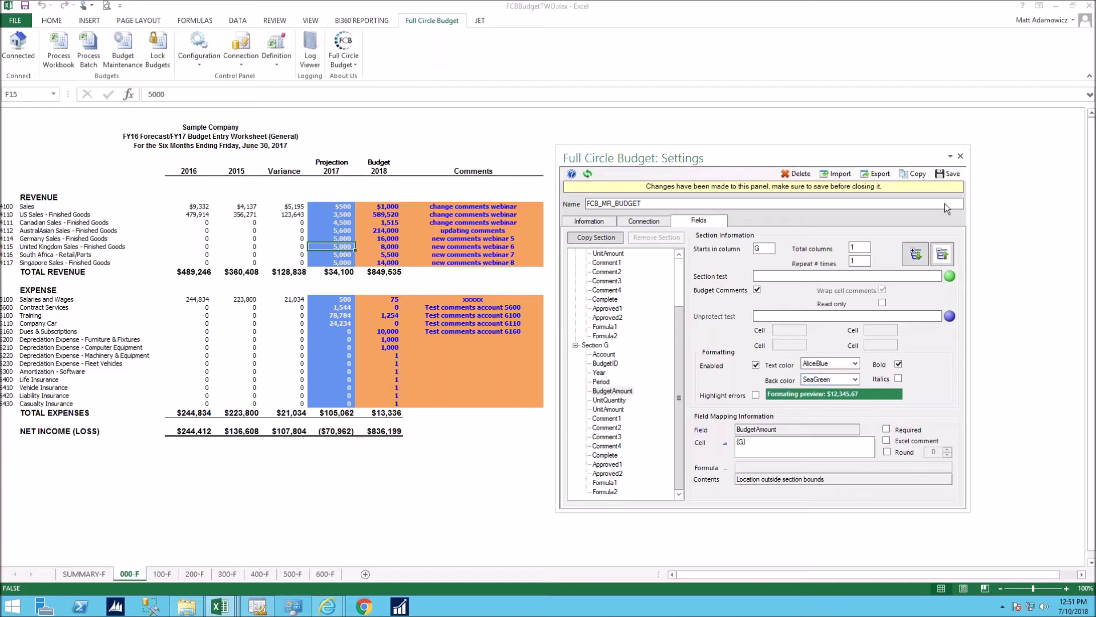
click(950, 174)
click(961, 156)
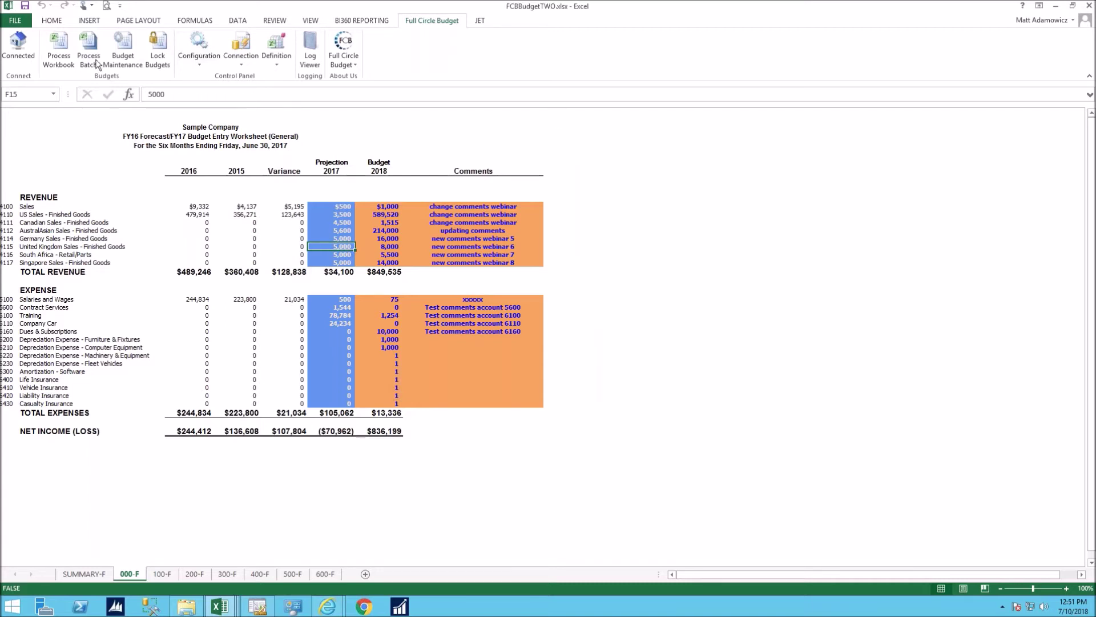
Process sheet 000-F, then check projections in F12 and F16 and comments in H12–H13
click(57, 49)
click(625, 176)
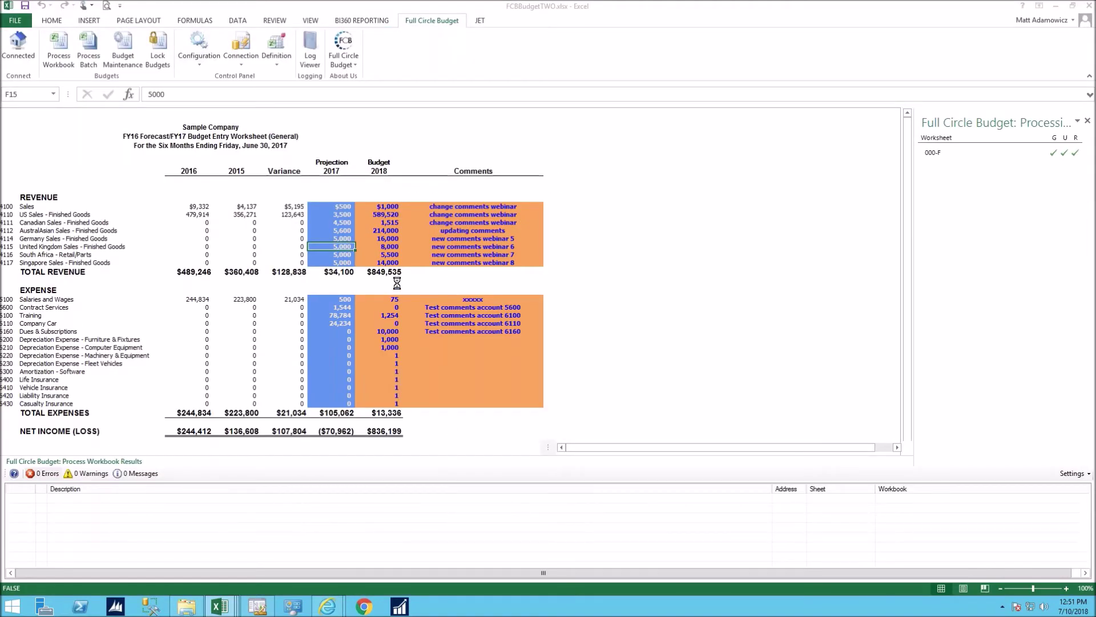
click(380, 231)
click(425, 231)
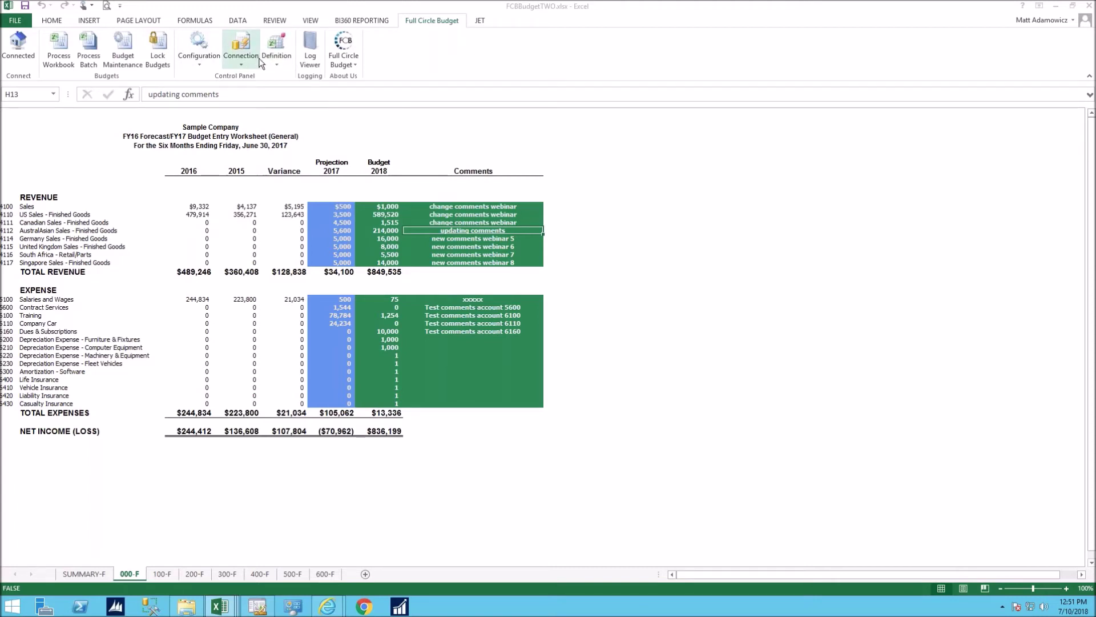
click(340, 223)
click(415, 229)
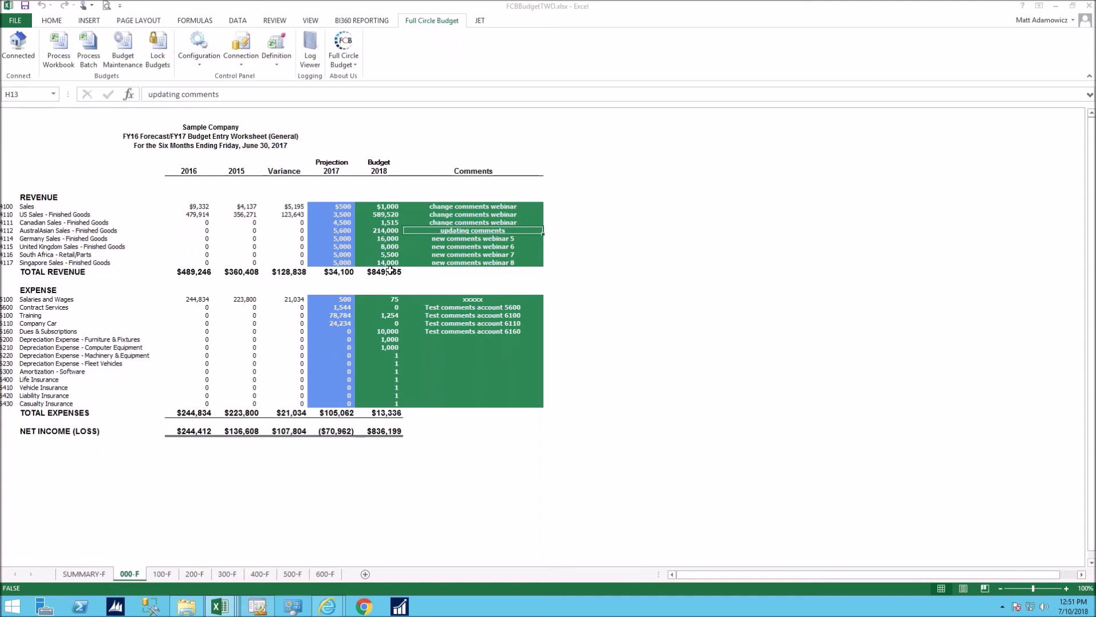
click(335, 255)
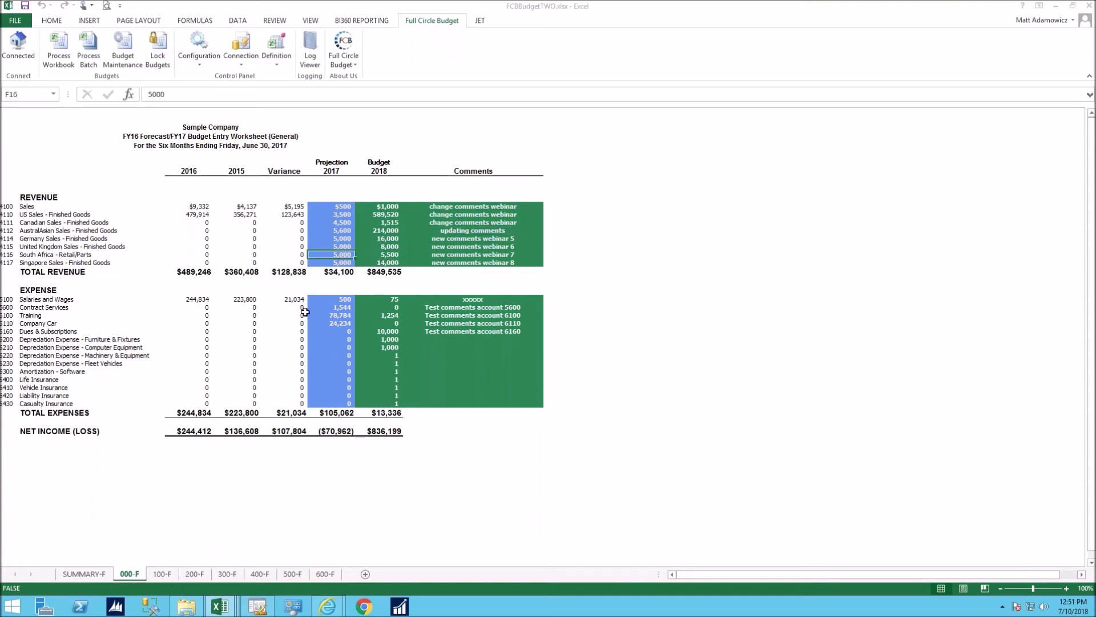
click(432, 224)
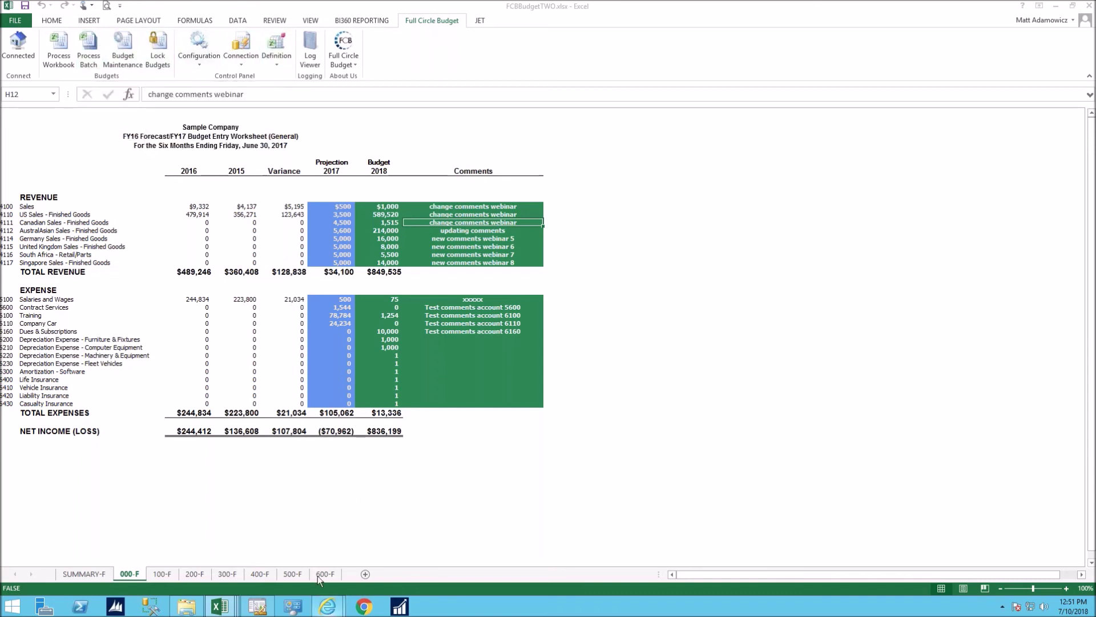
Switch to the BudgetSample_Demo workbook's Project_000 sheet
mouse_move(226, 609)
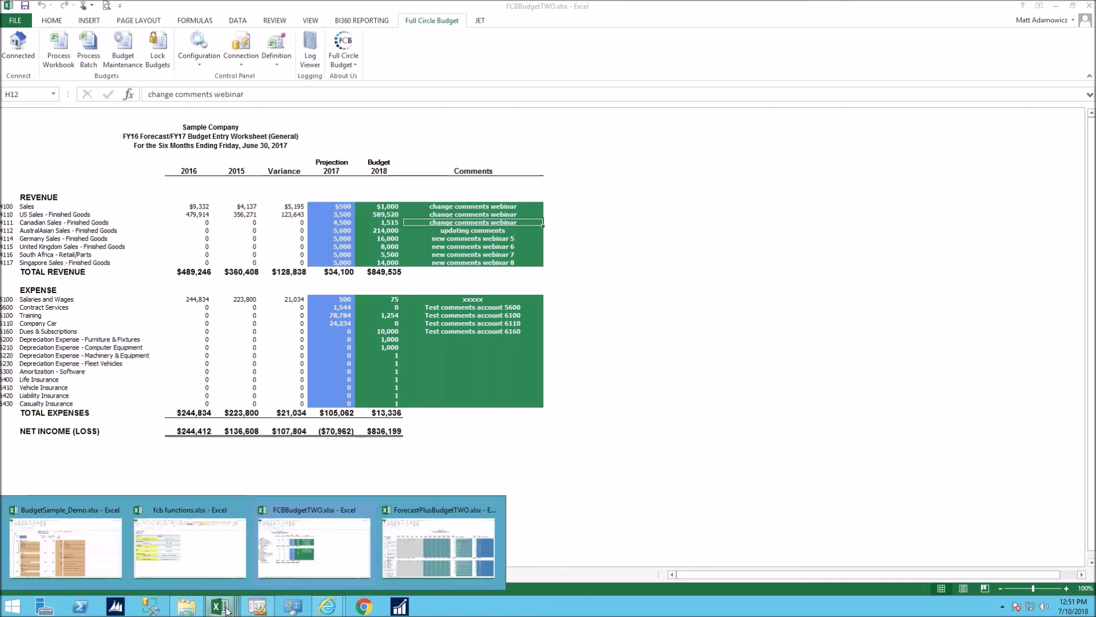
click(111, 576)
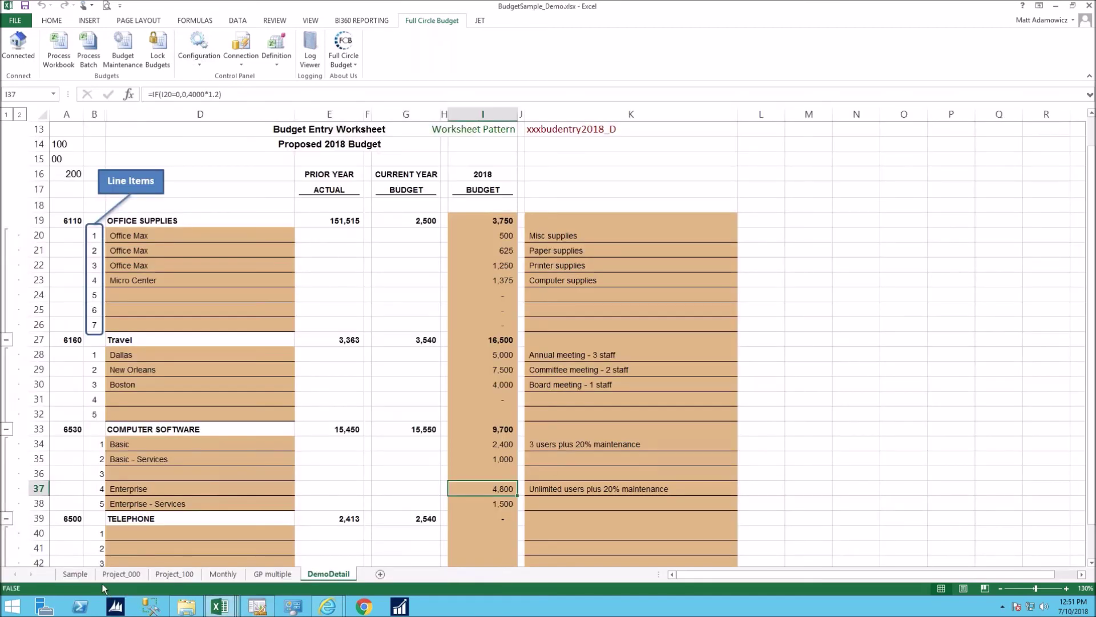
click(121, 574)
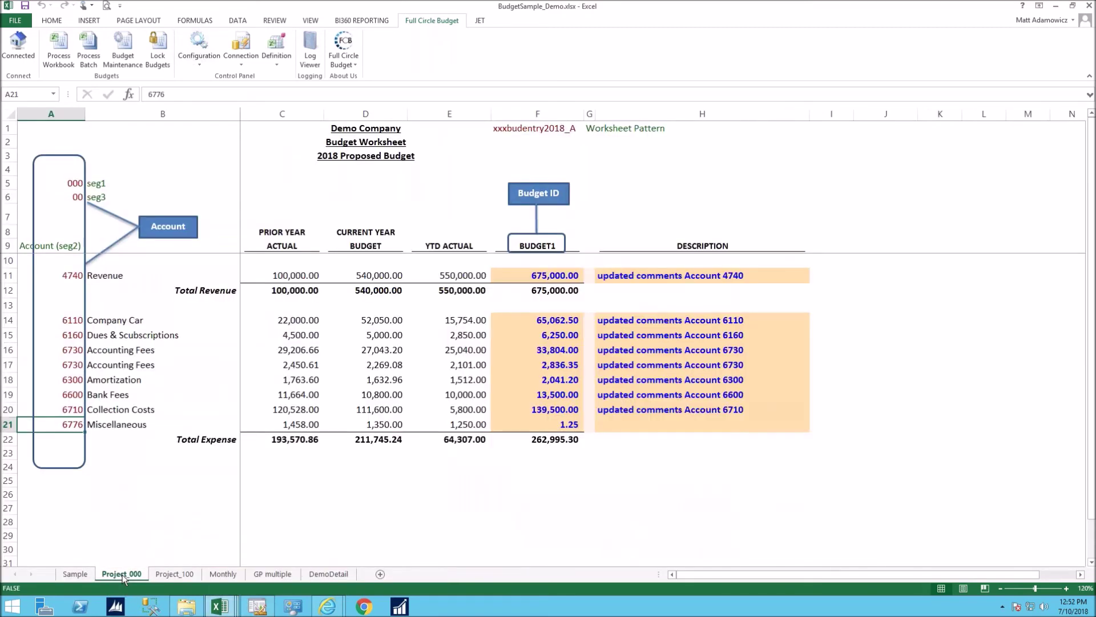